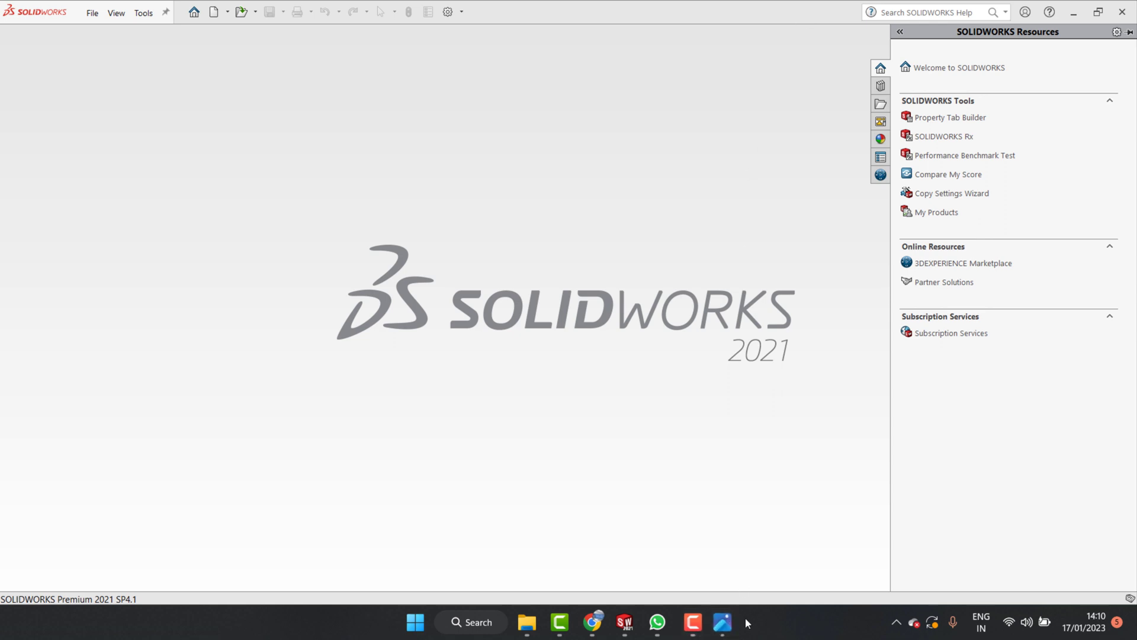
- Glance at the reference drawing, then create a new blank Part document
click(690, 622)
scroll(960, 319, down, 3)
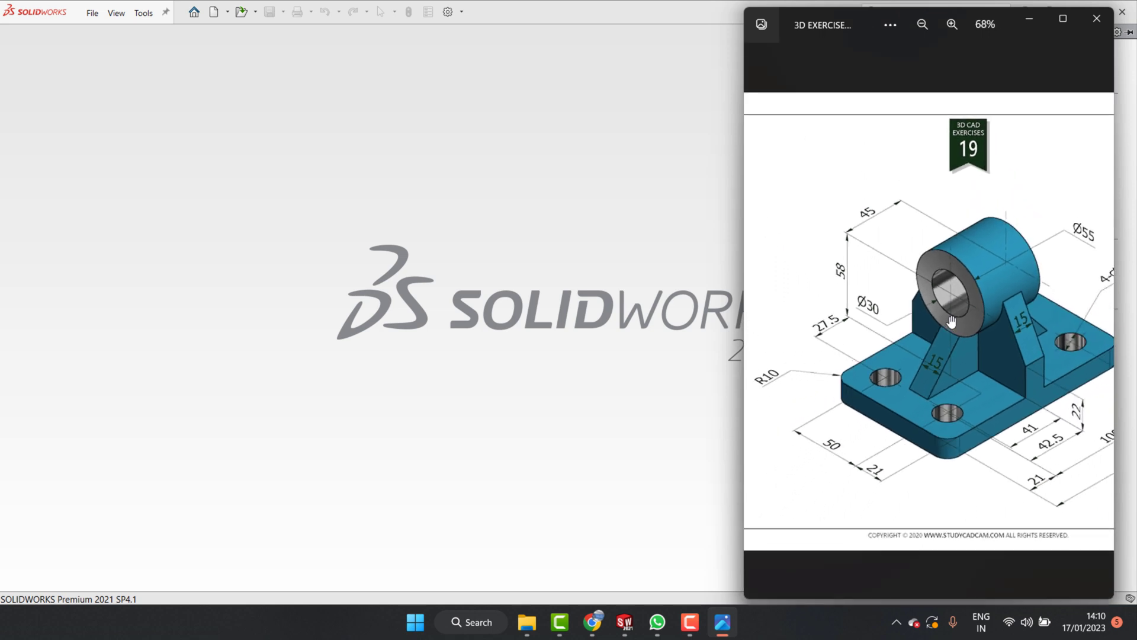
click(527, 80)
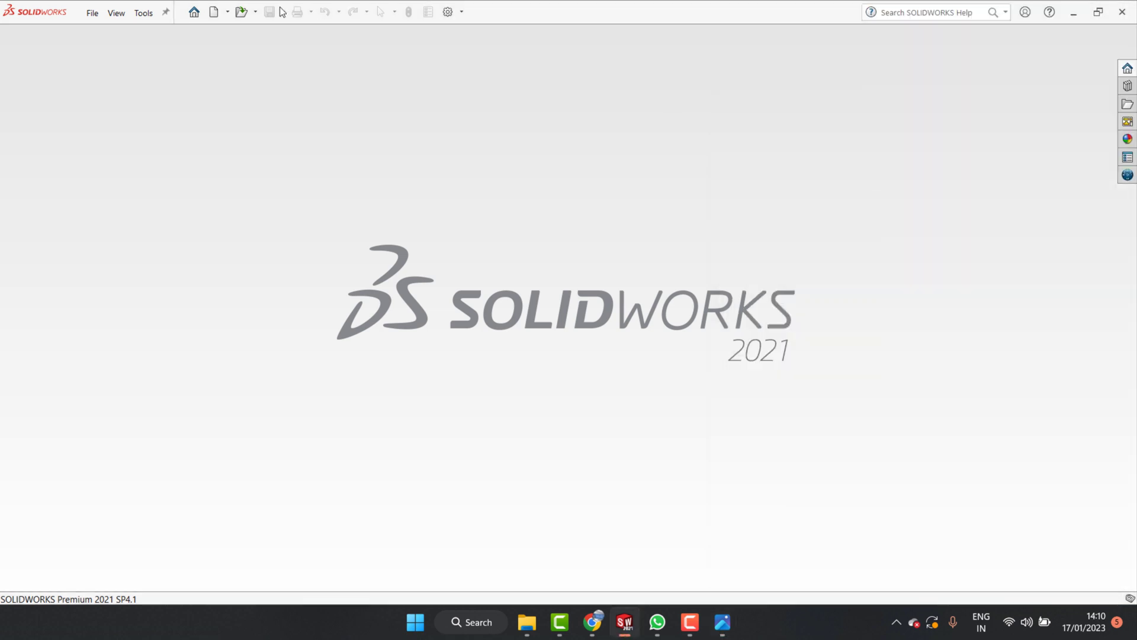
click(195, 14)
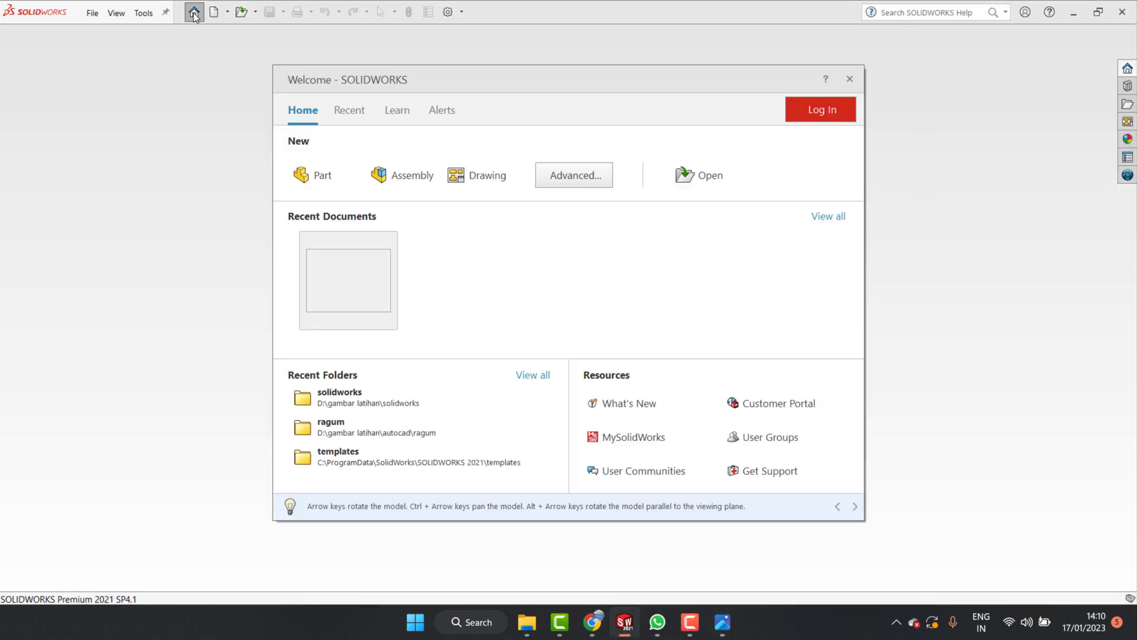
click(323, 179)
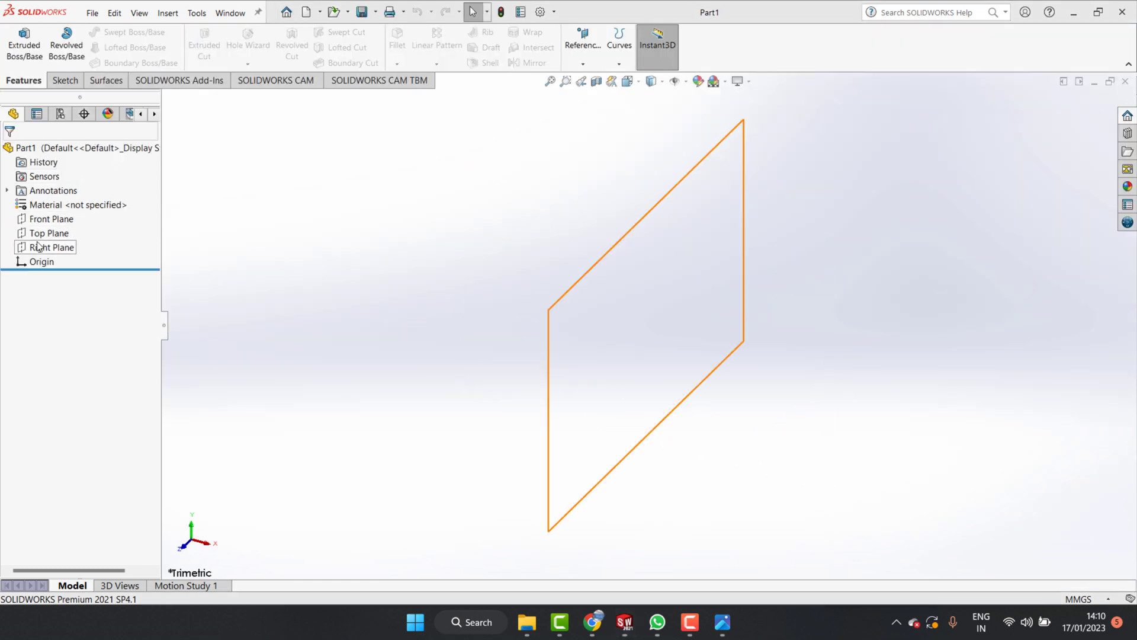
- Select the Top Plane and view it Normal To, checking the reference drawing
click(58, 235)
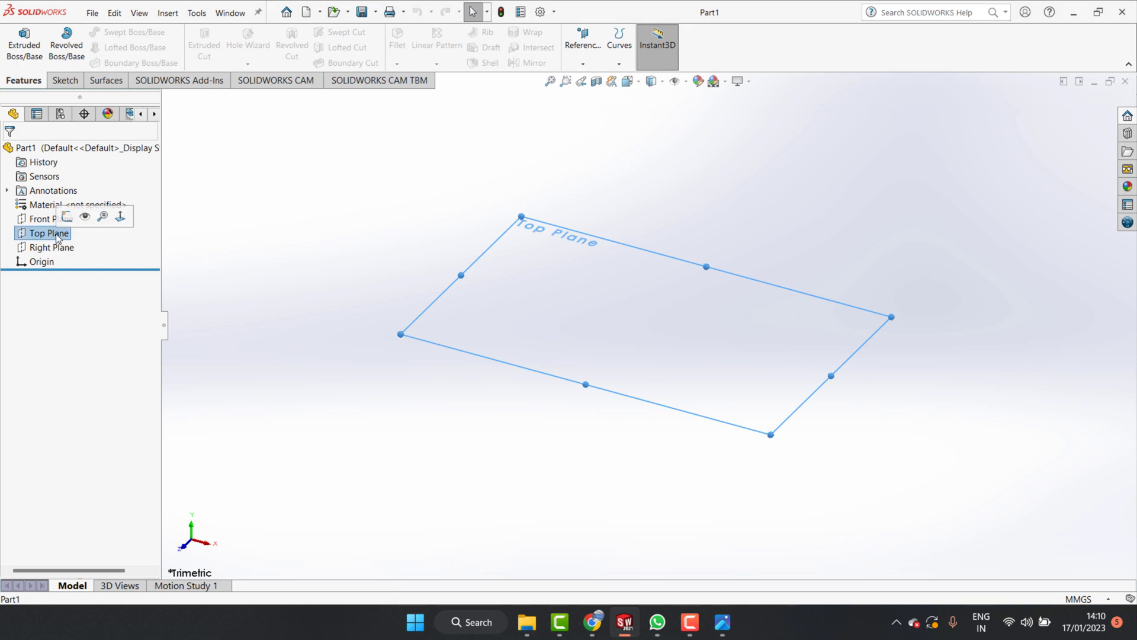
click(120, 217)
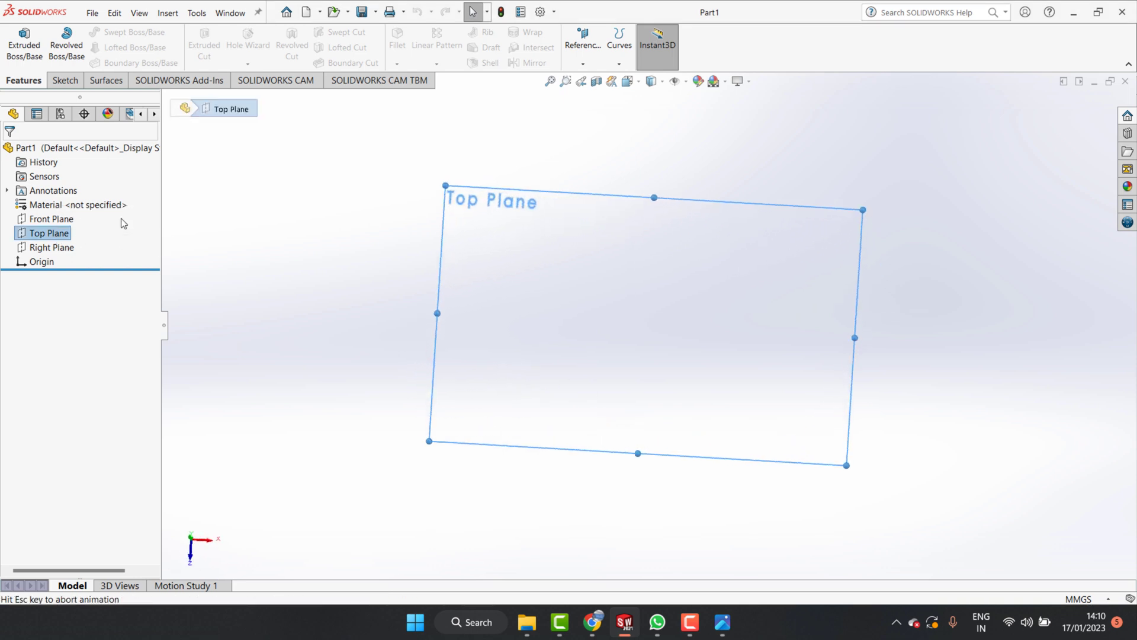
click(722, 624)
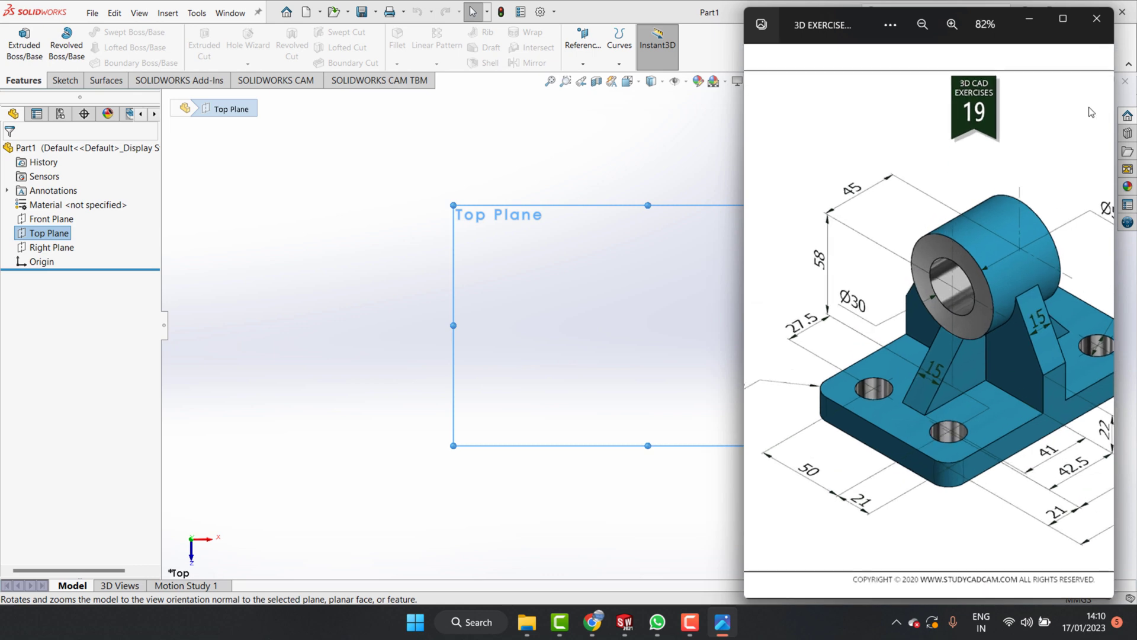
click(1029, 18)
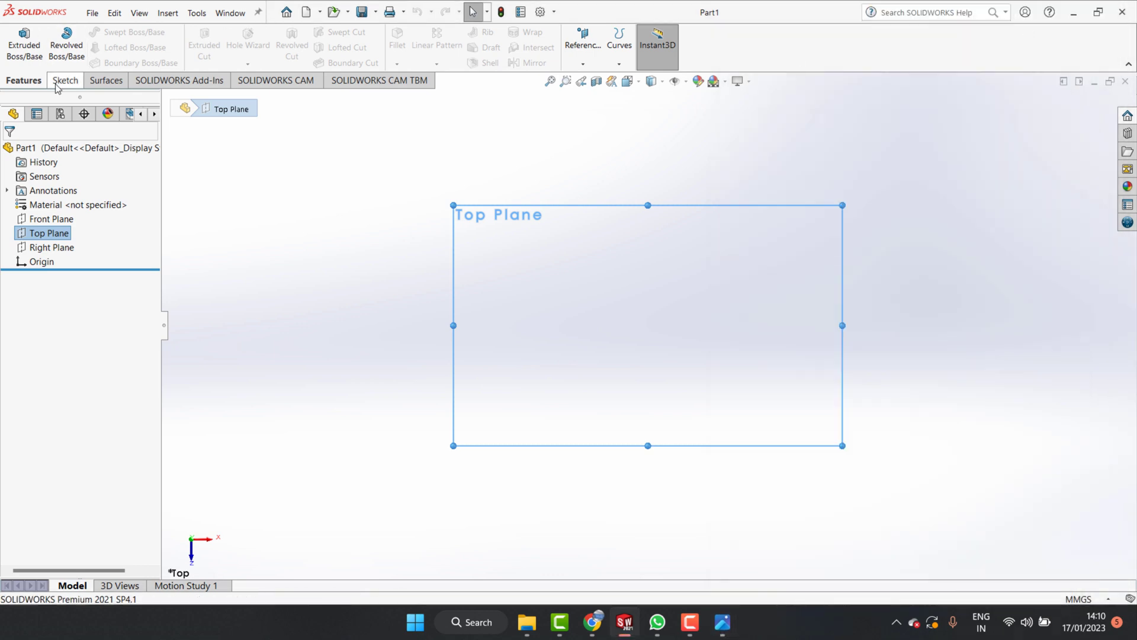
- Draw a center rectangle on the Top Plane, centred on the origin
click(62, 81)
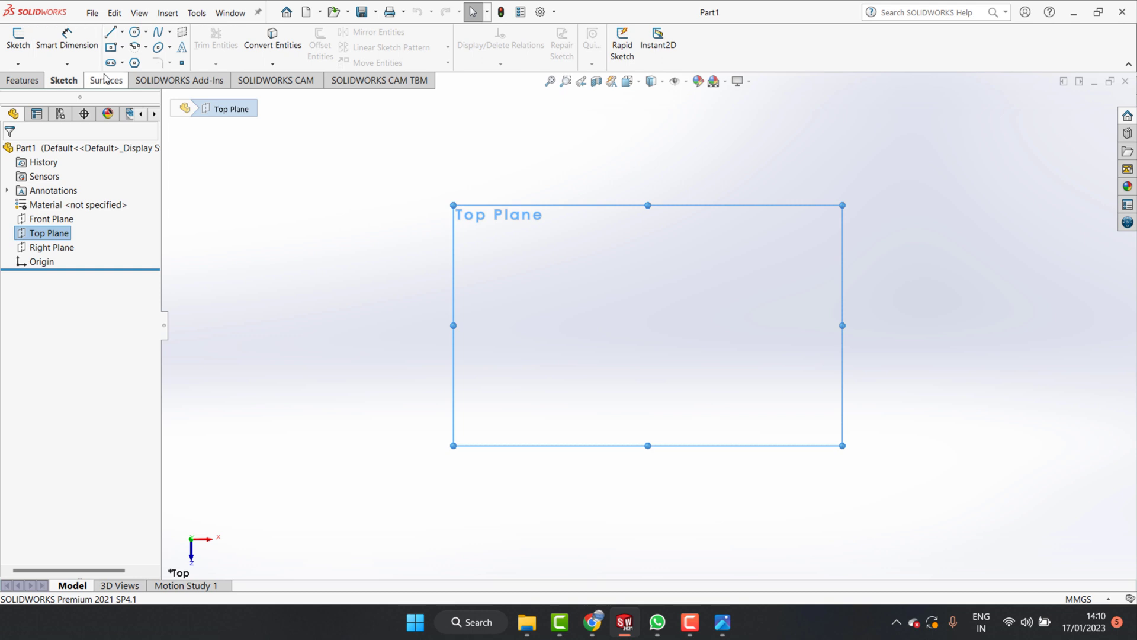
click(123, 48)
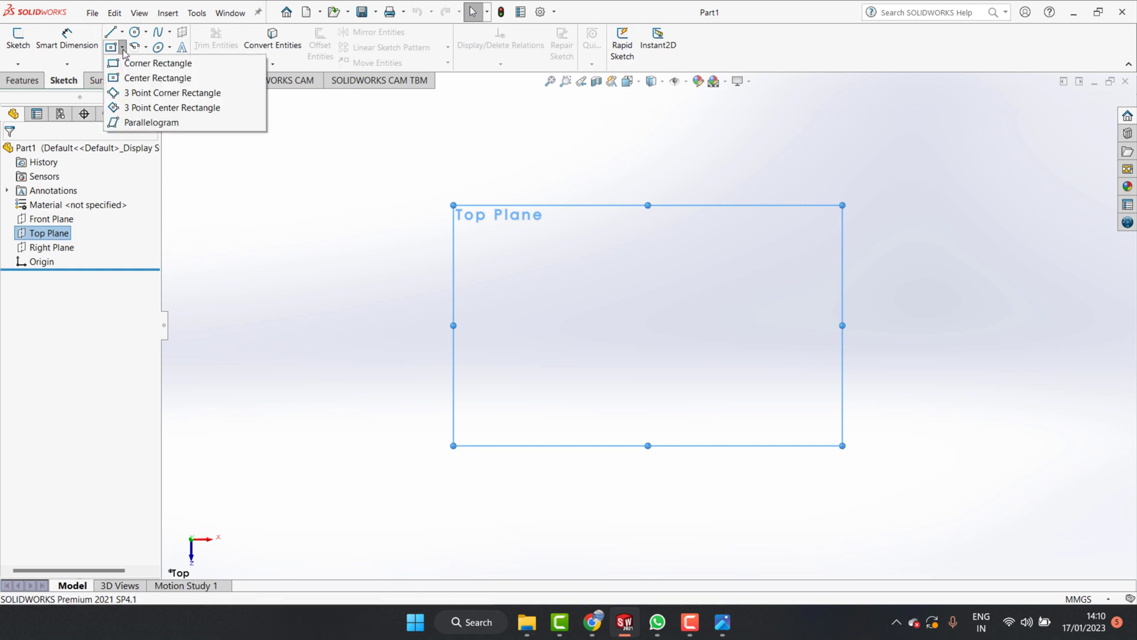
click(120, 81)
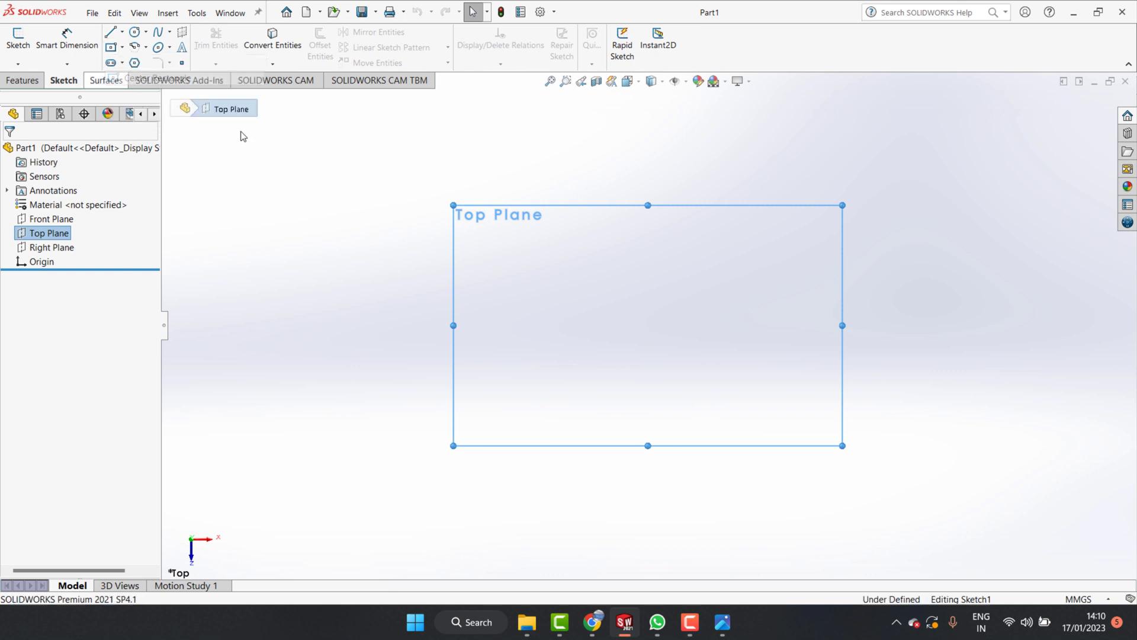
click(648, 325)
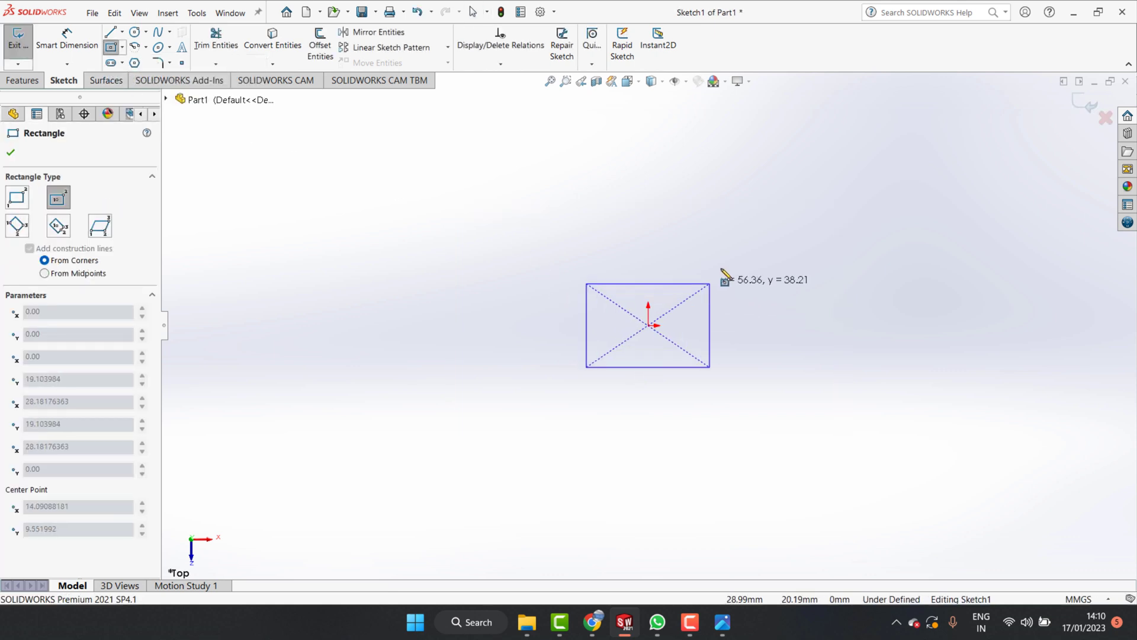
click(812, 232)
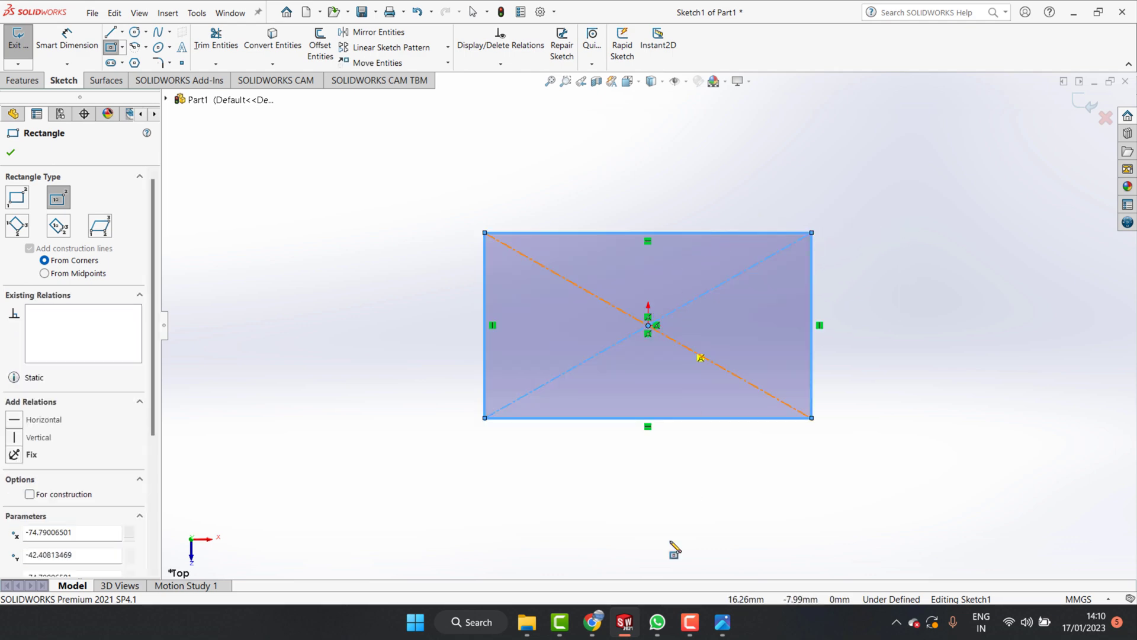
- Review the reference drawing's base plate dimensions before dimensioning the rectangle
click(723, 622)
scroll(883, 451, down, 1)
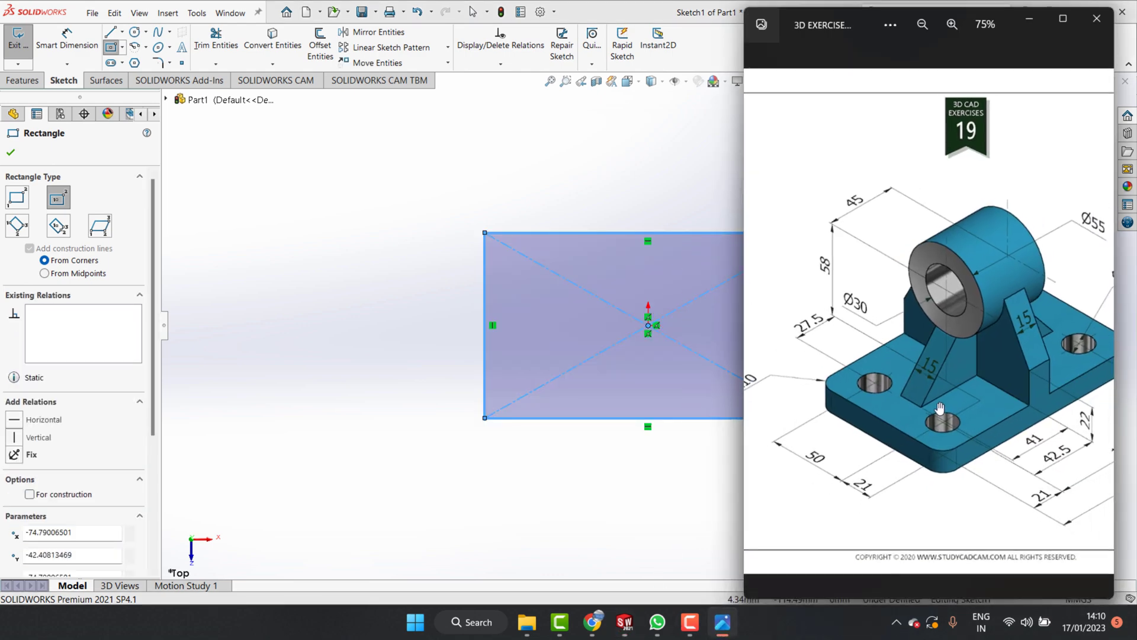
scroll(835, 401, right, 3)
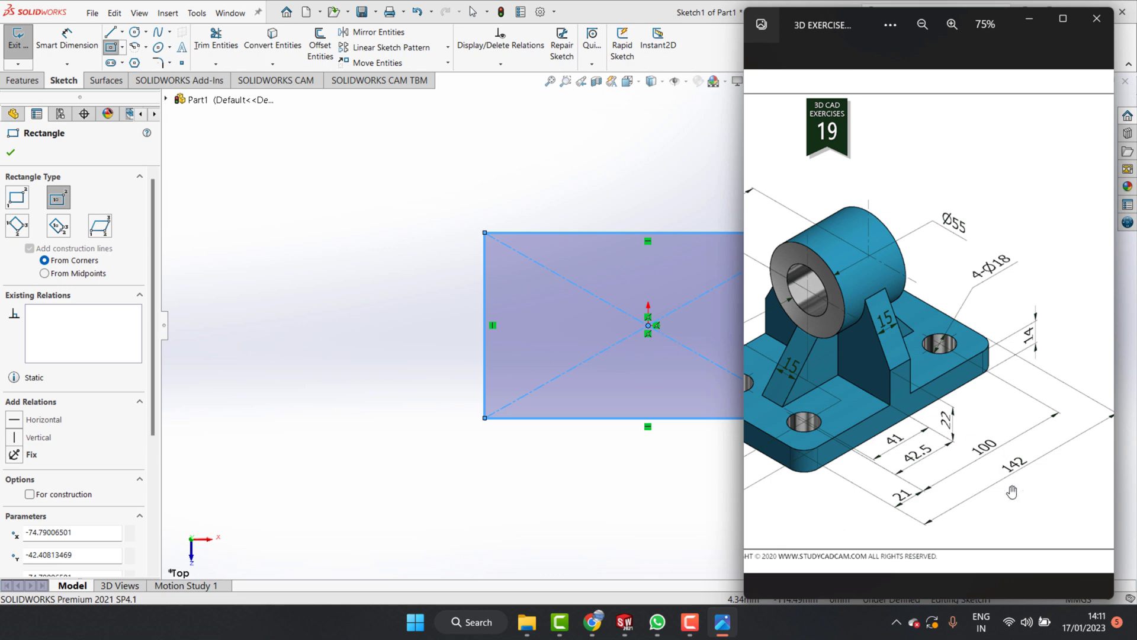
click(1030, 18)
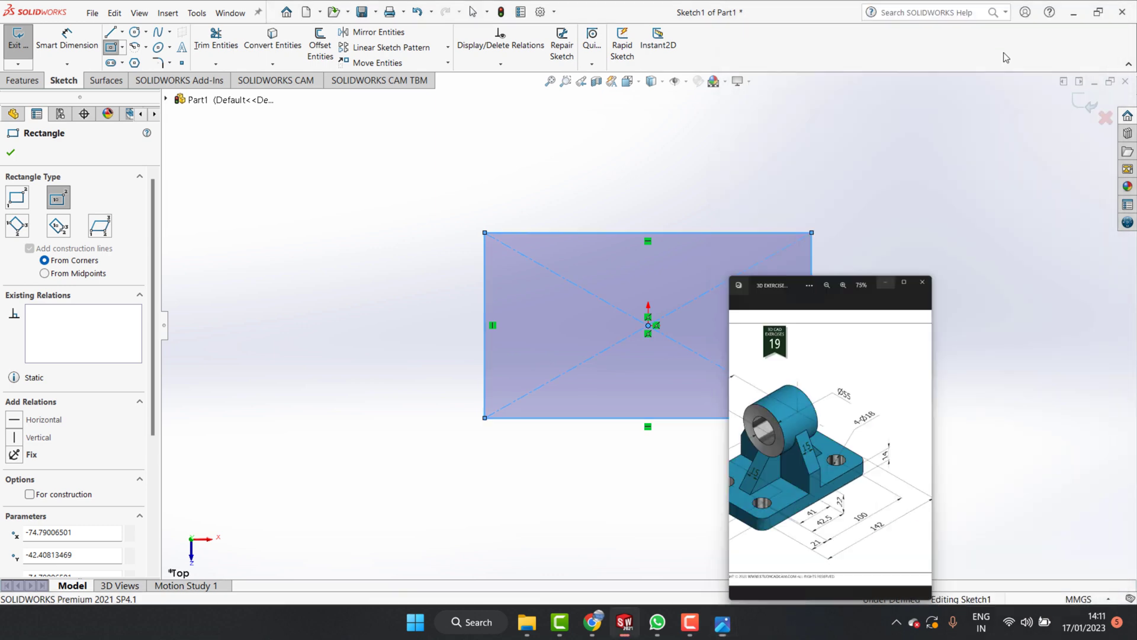
click(67, 41)
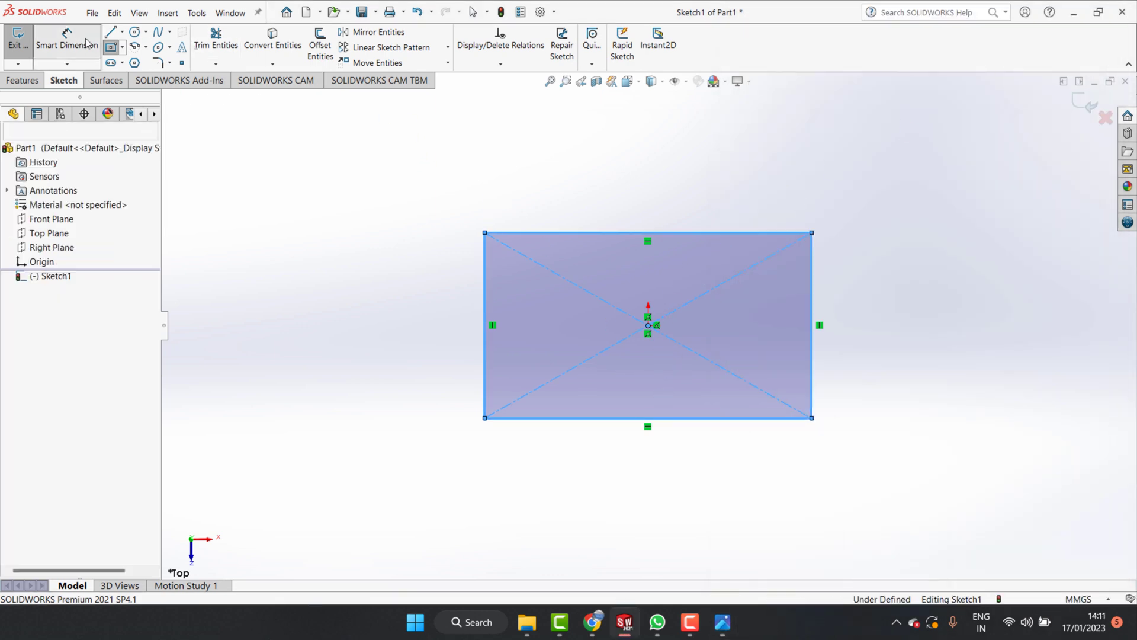
- Dimension the rectangle's top edge to a width of 142 mm
click(690, 237)
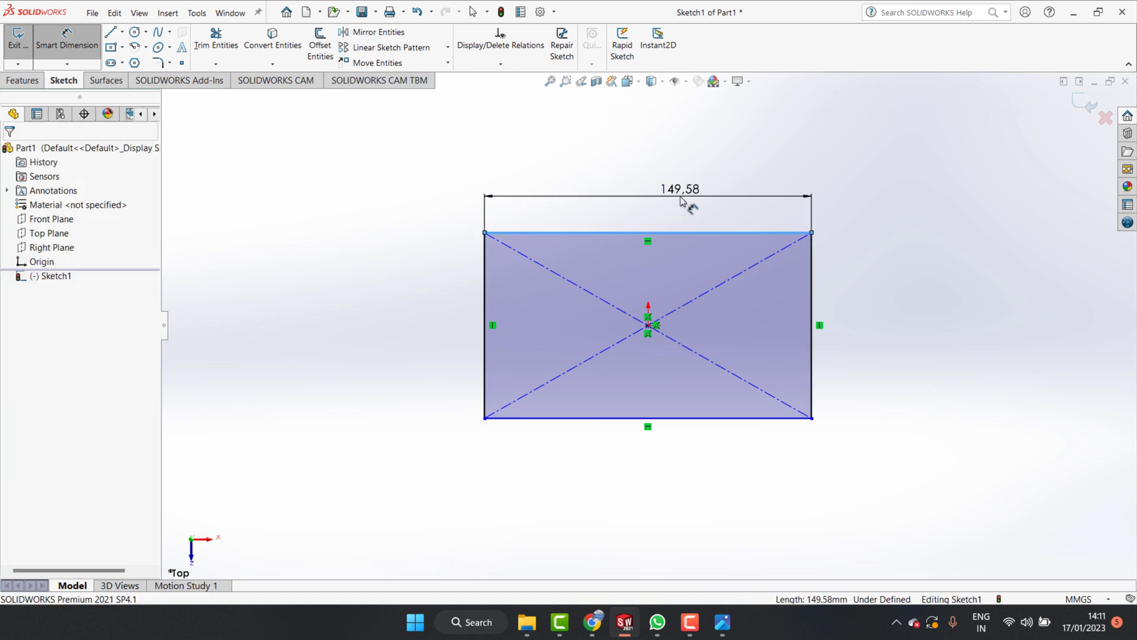
click(687, 196)
text(142)
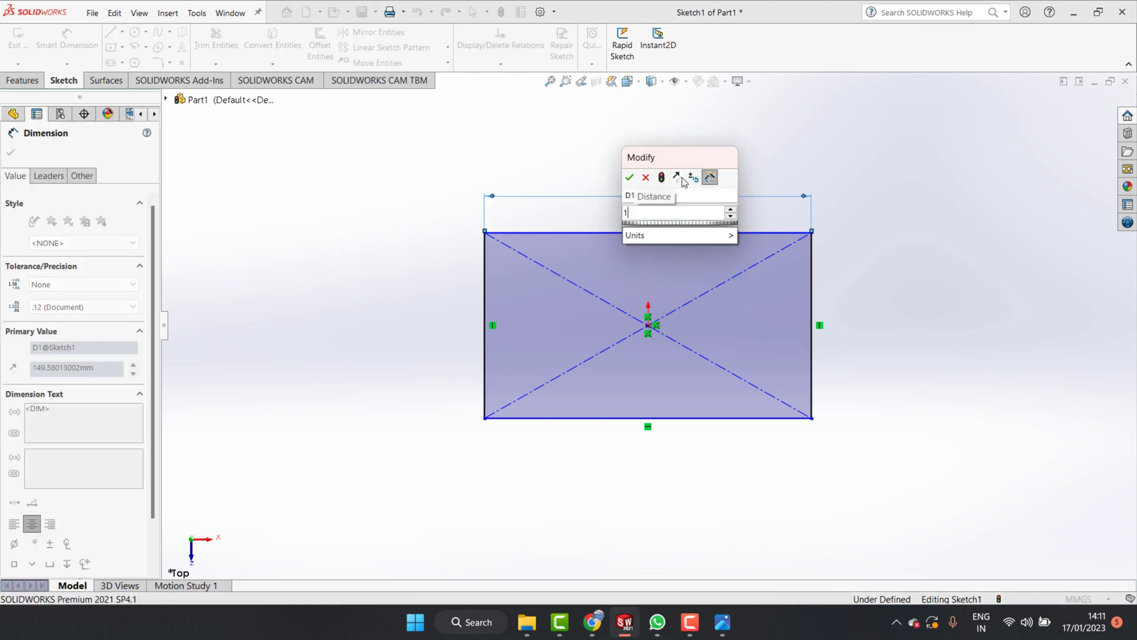
click(629, 177)
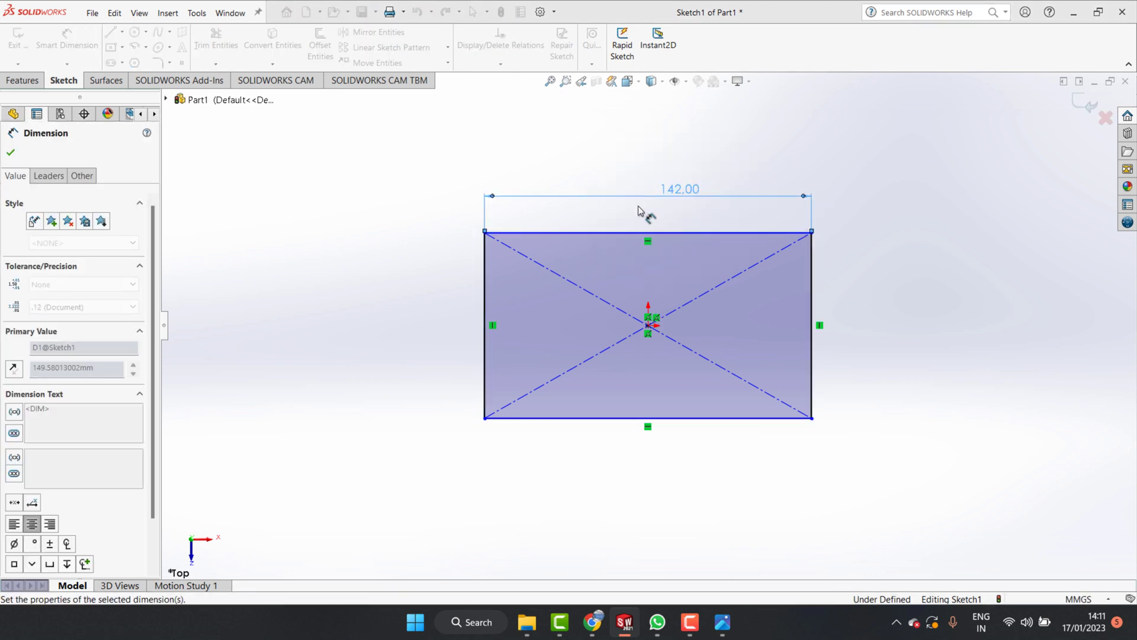
- Zoom and pan the reference drawing to read the base depth dimensions
click(722, 622)
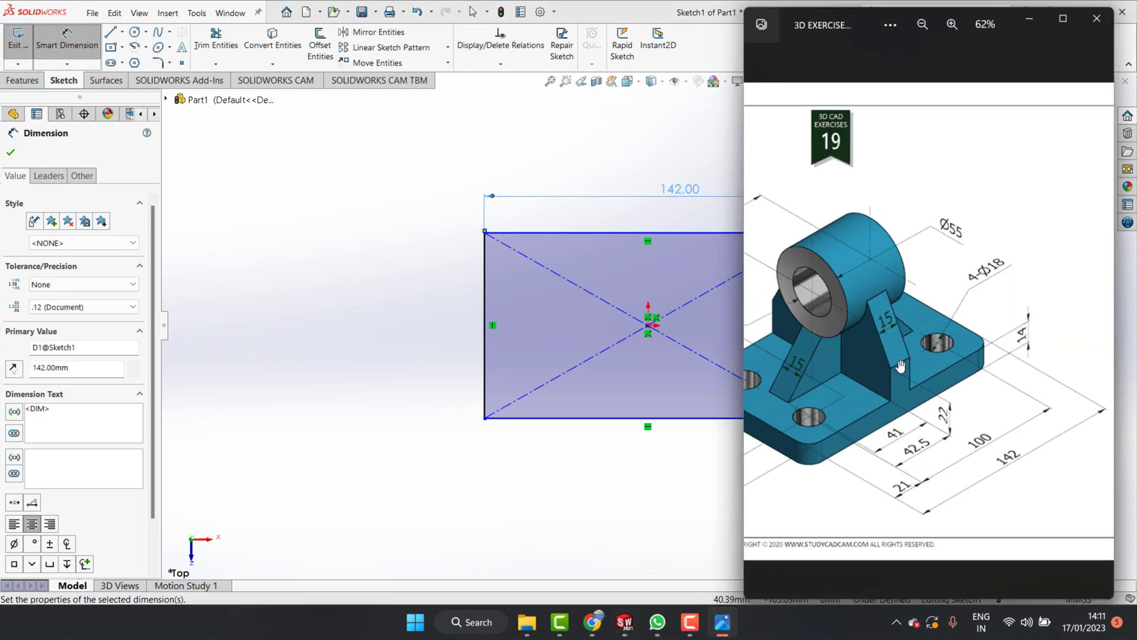
scroll(856, 431, up, 2)
scroll(862, 456, up, 3)
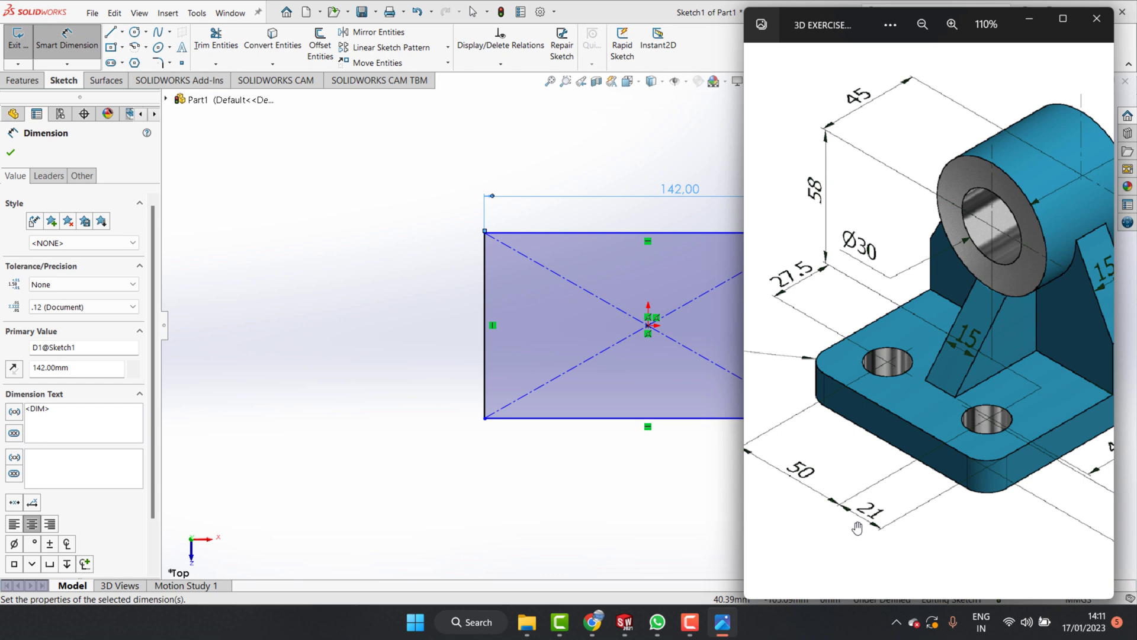
drag(883, 514, 905, 509)
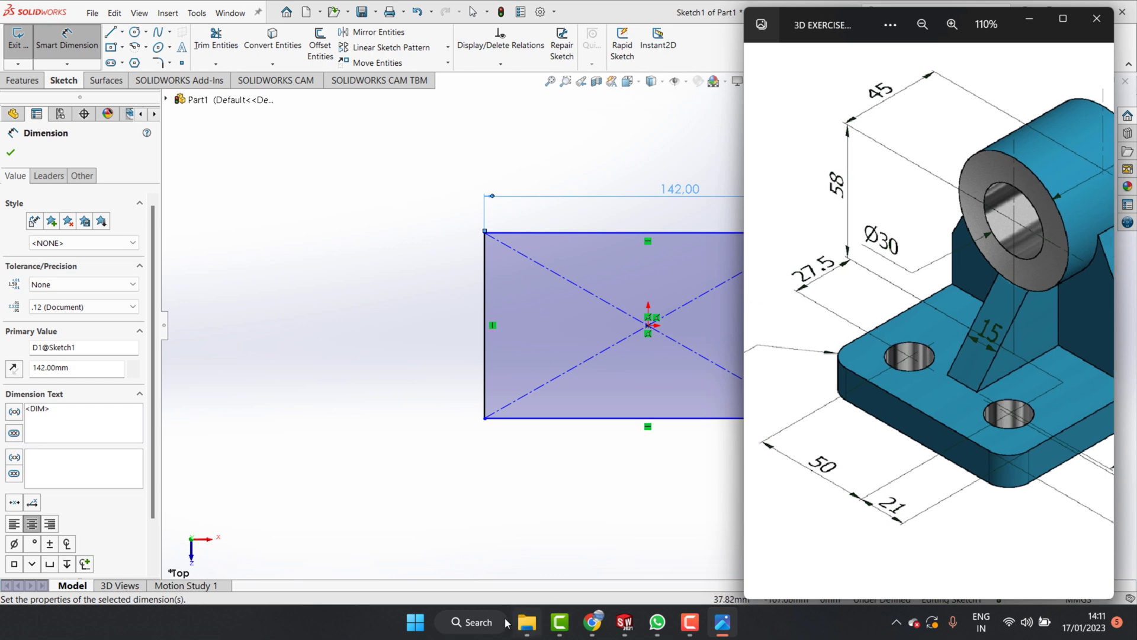
click(464, 627)
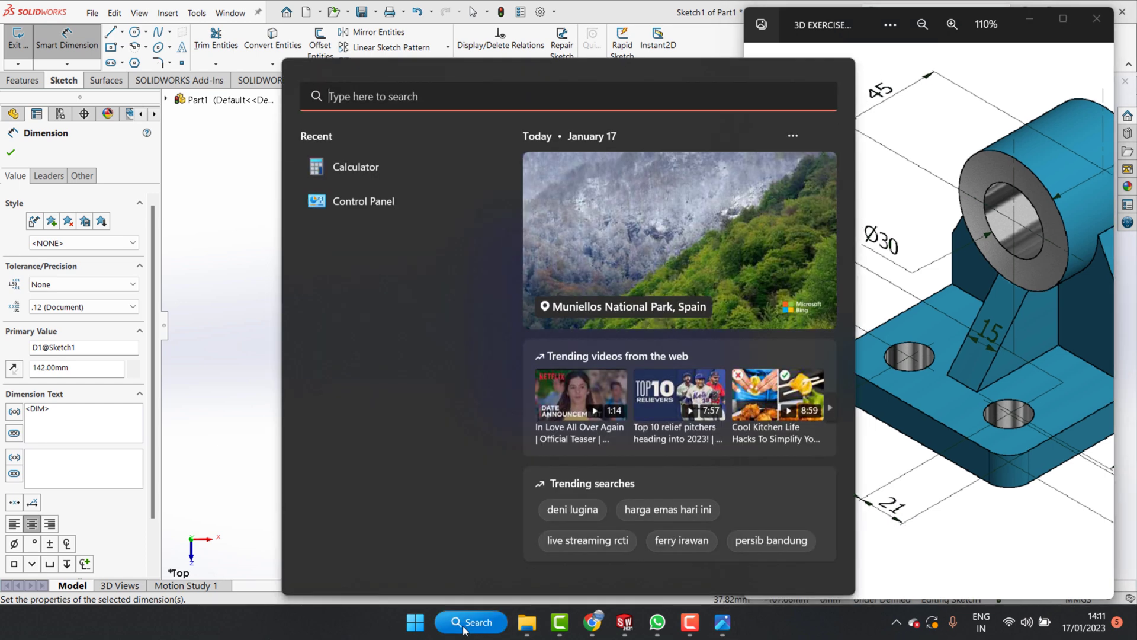
- Launch Calculator and add 50 + 21 to get 71
click(355, 169)
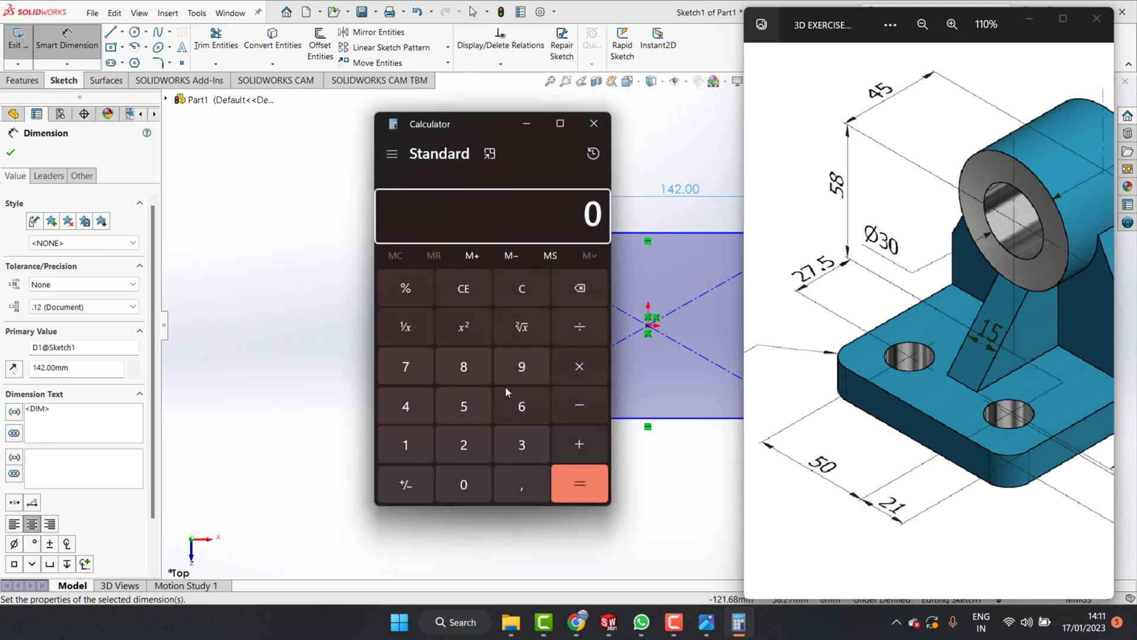
click(465, 407)
click(463, 483)
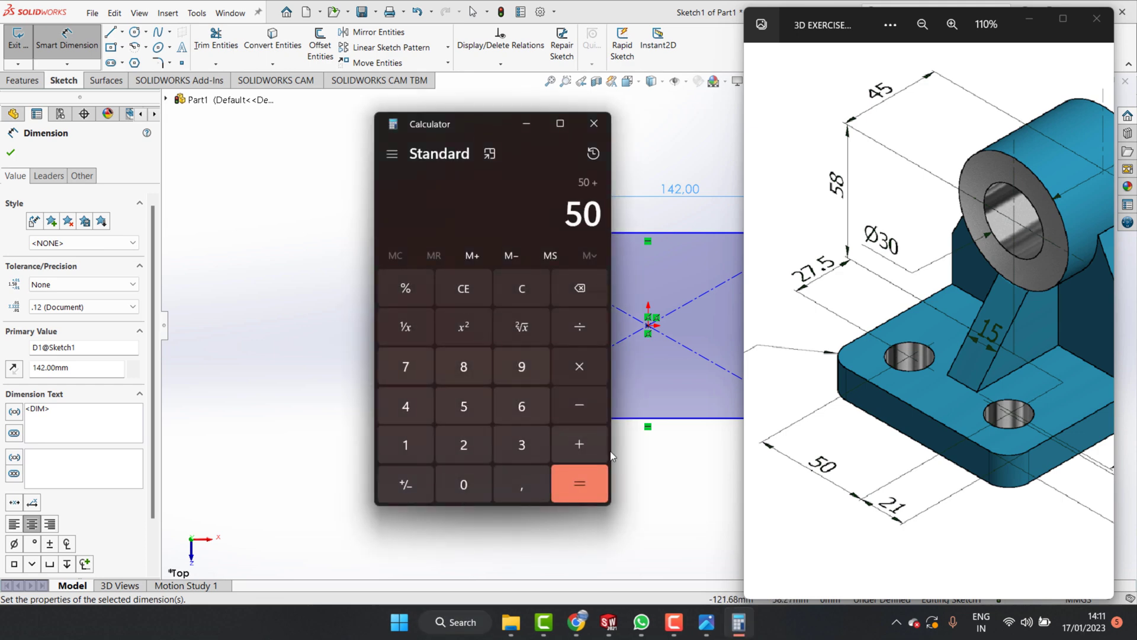
click(446, 444)
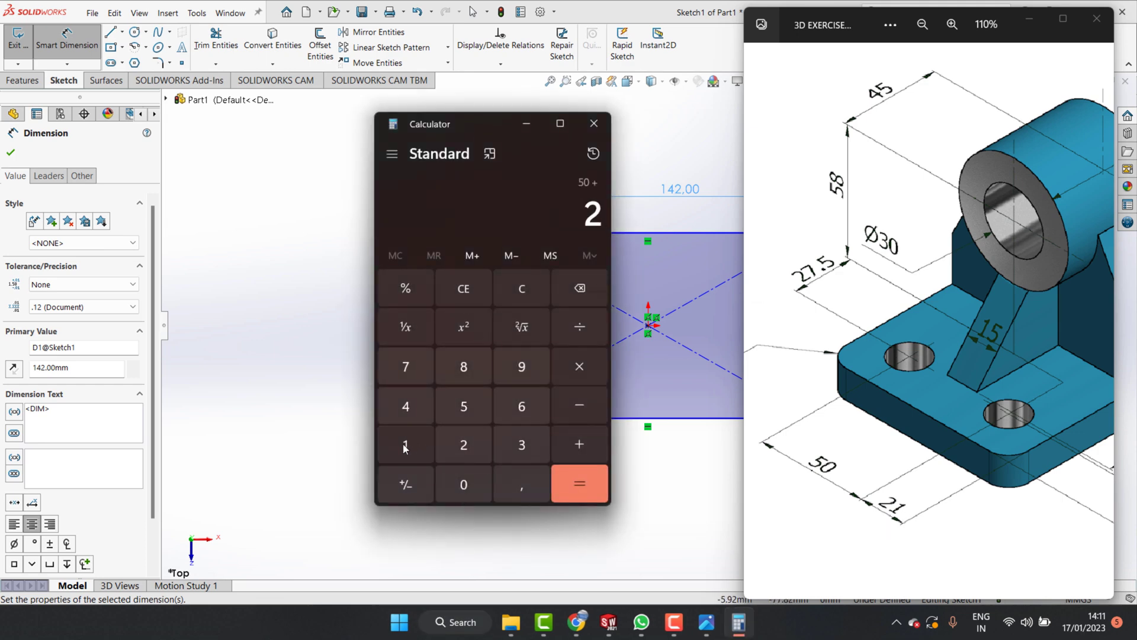
click(409, 446)
click(567, 485)
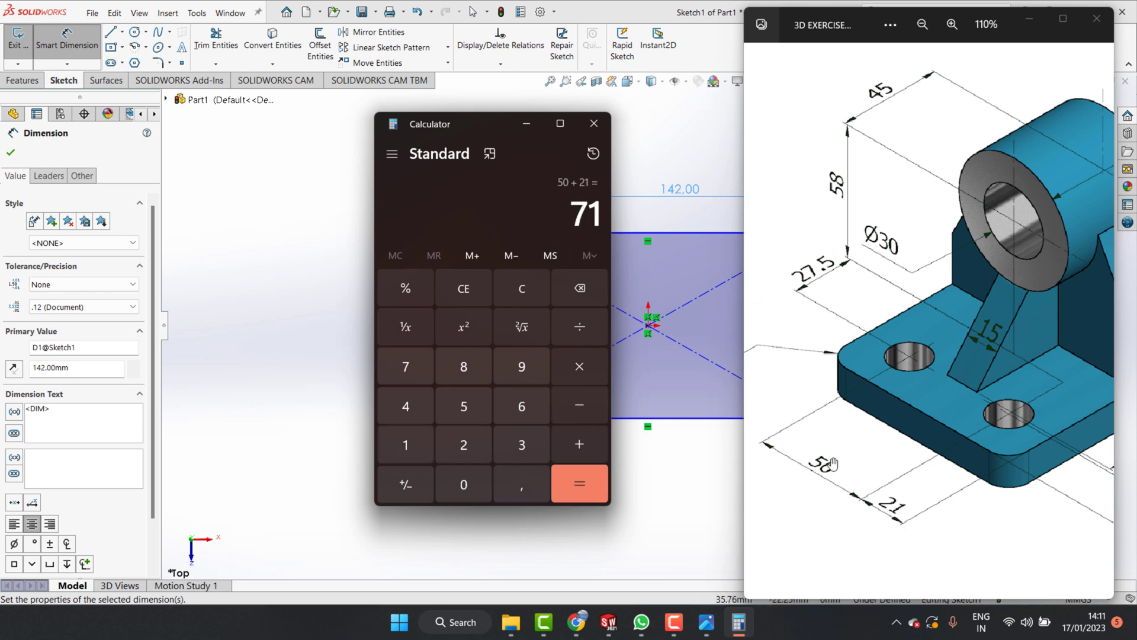
- Add another 21 to reach 92, then put Calculator away
drag(832, 463, 865, 466)
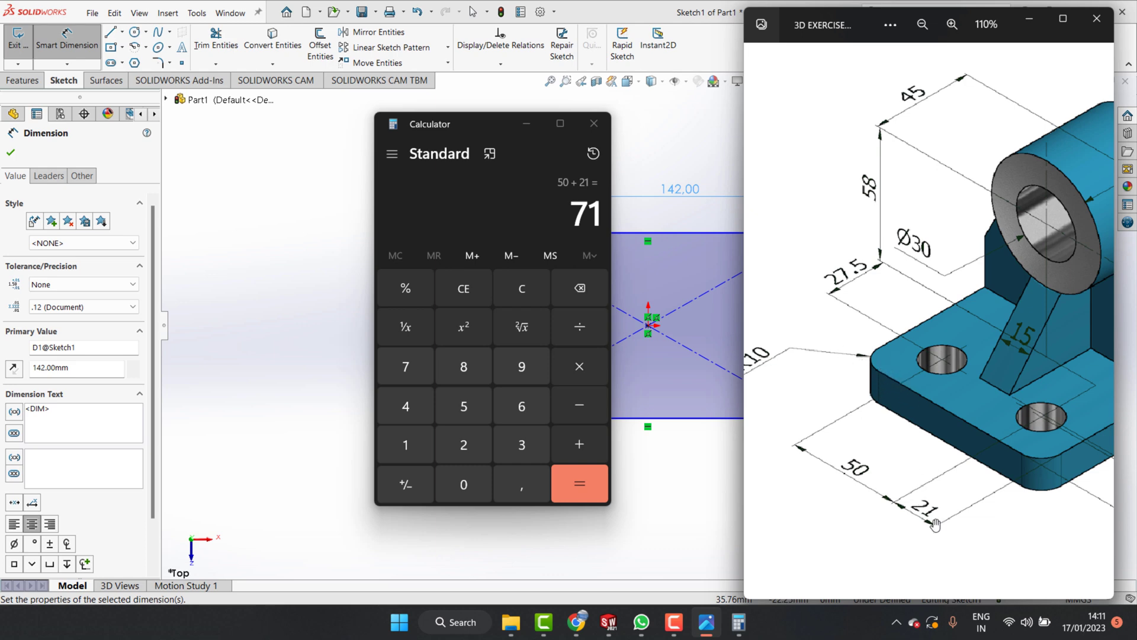
click(579, 445)
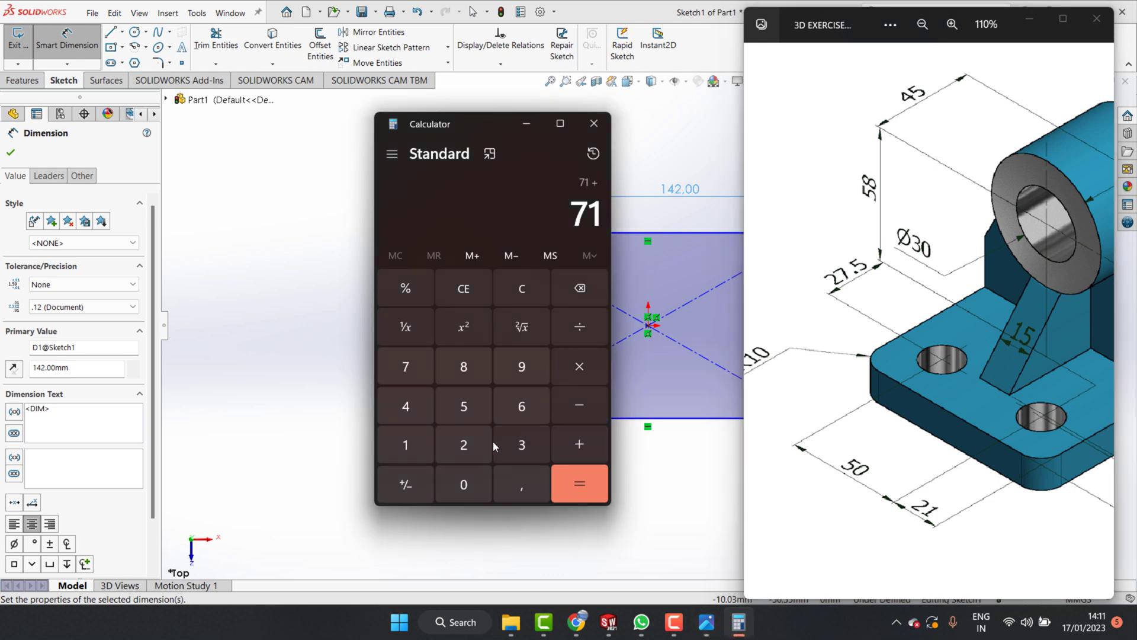
click(463, 445)
click(406, 445)
click(585, 492)
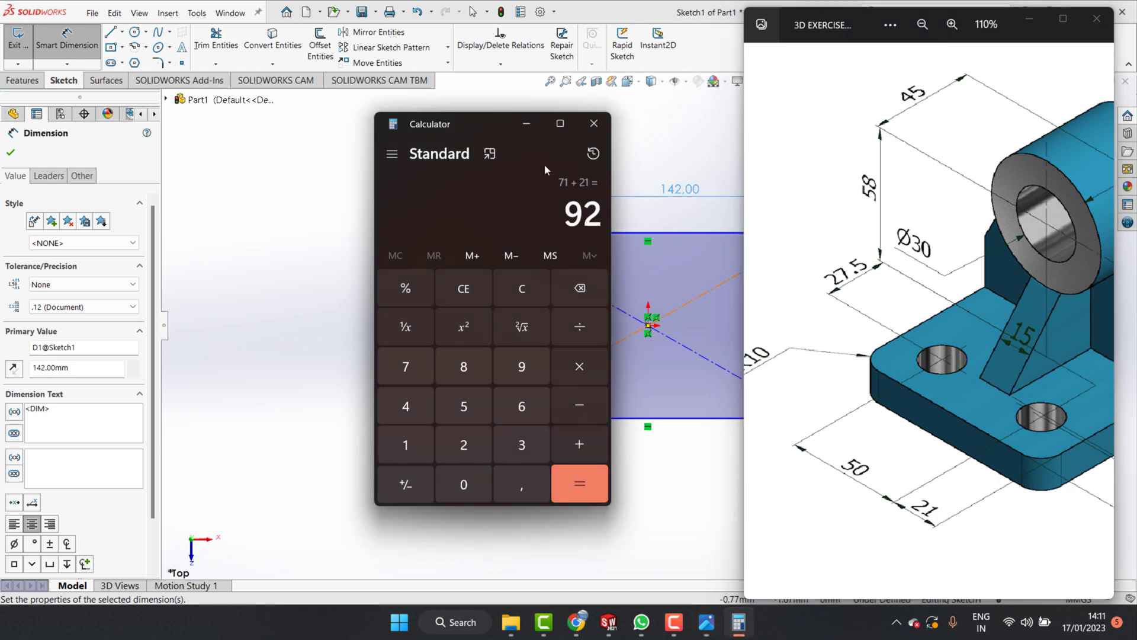
click(525, 123)
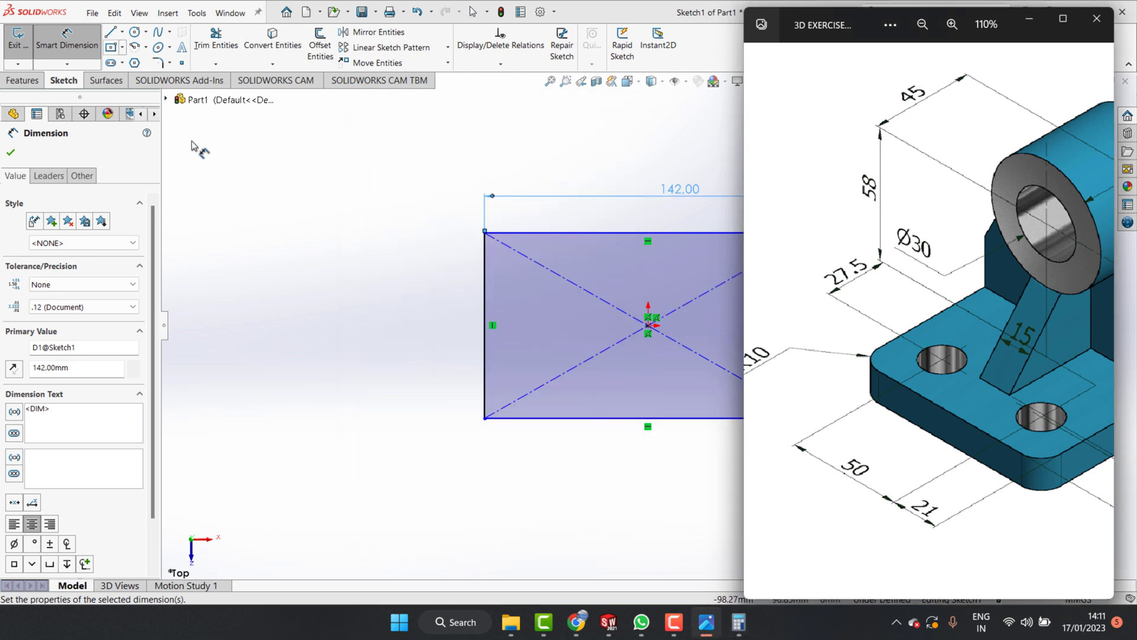
- Dimension the rectangle's left edge to 92 mm and bring back the bracket reference picture
click(448, 318)
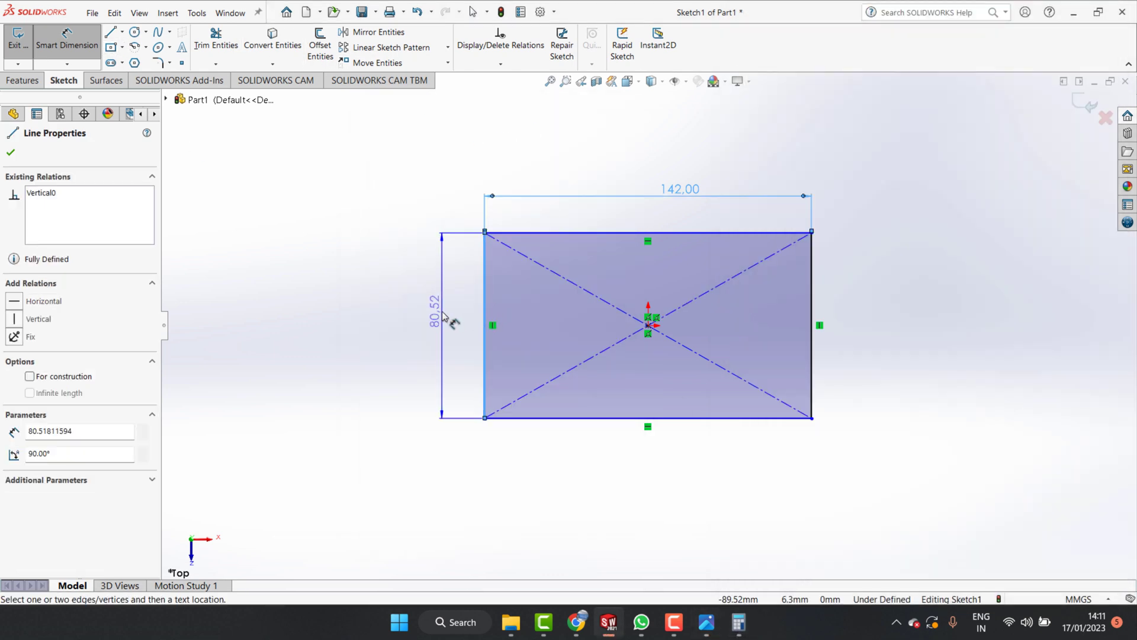
click(443, 314)
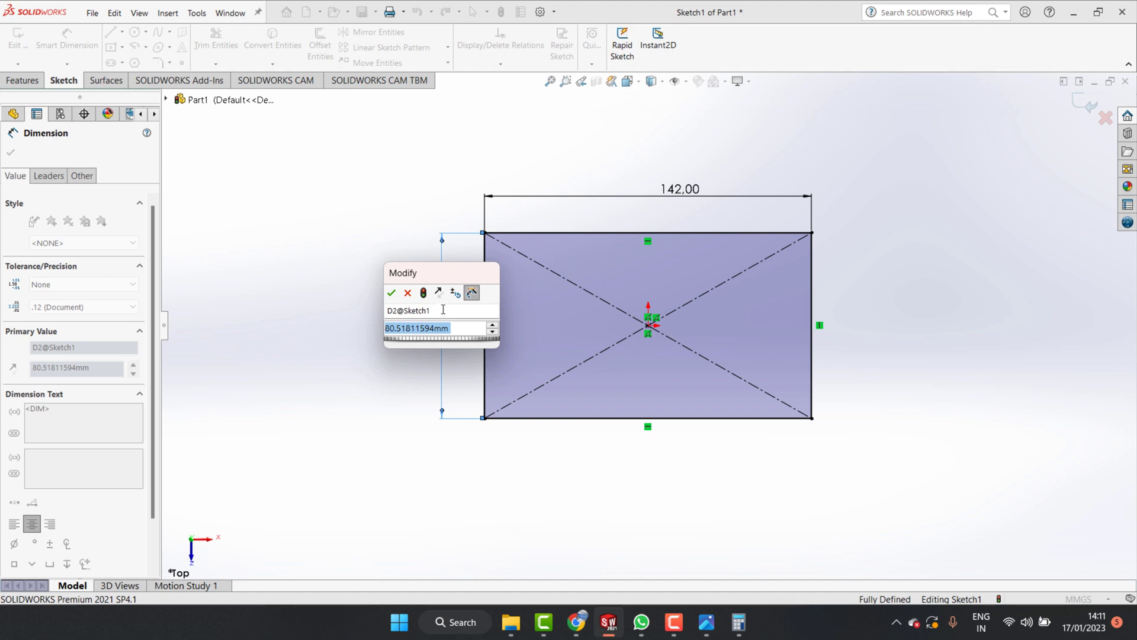
text(92)
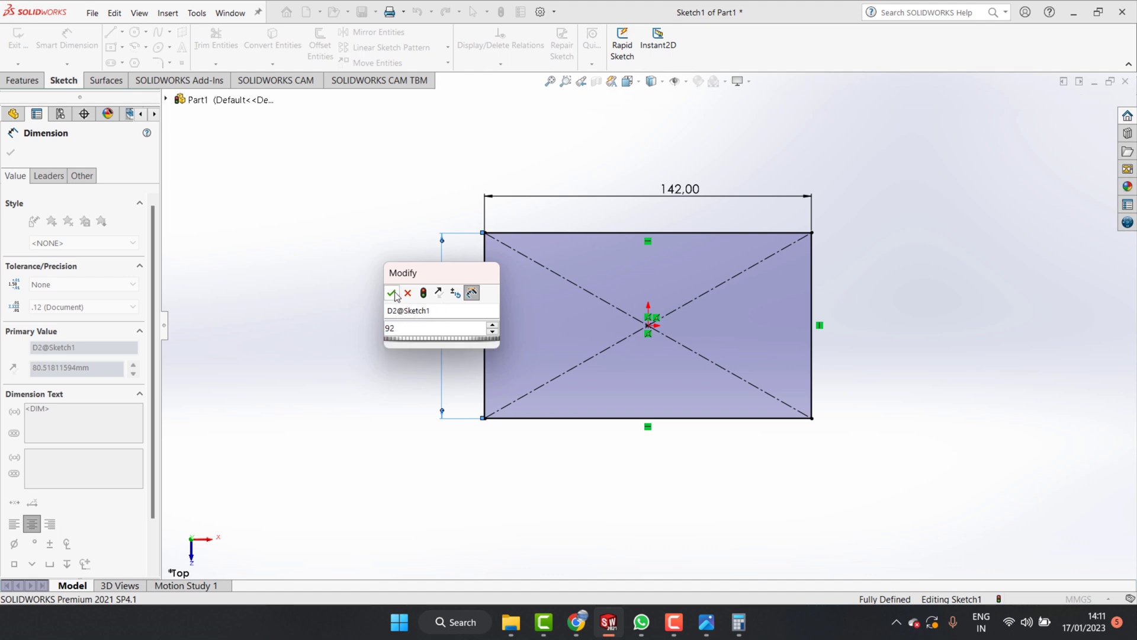
click(392, 293)
click(705, 622)
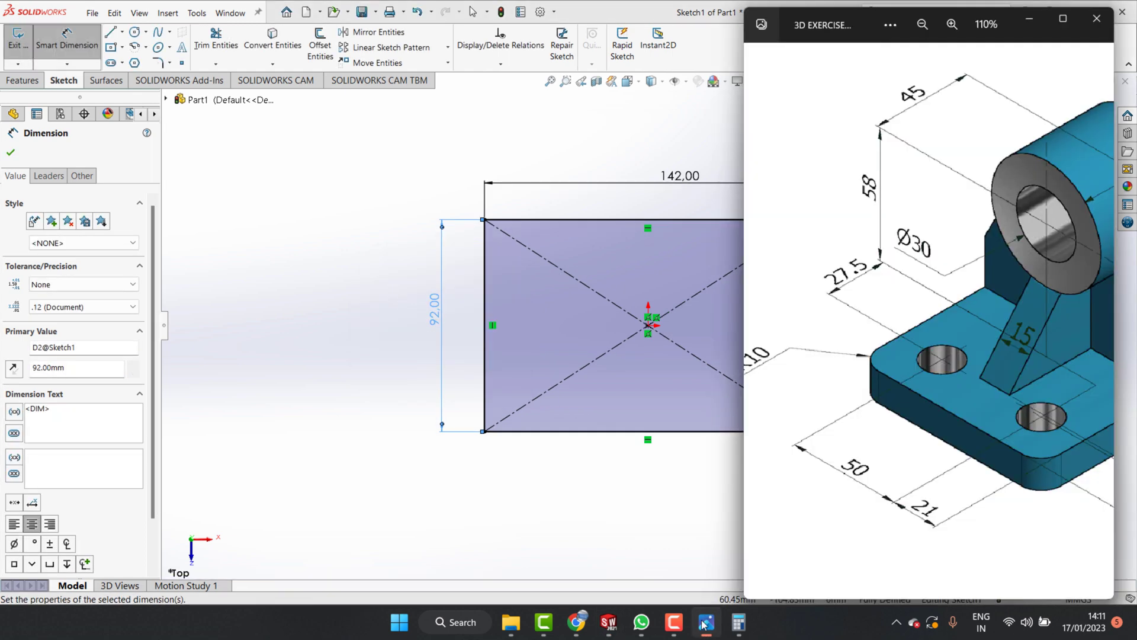
drag(932, 388, 879, 364)
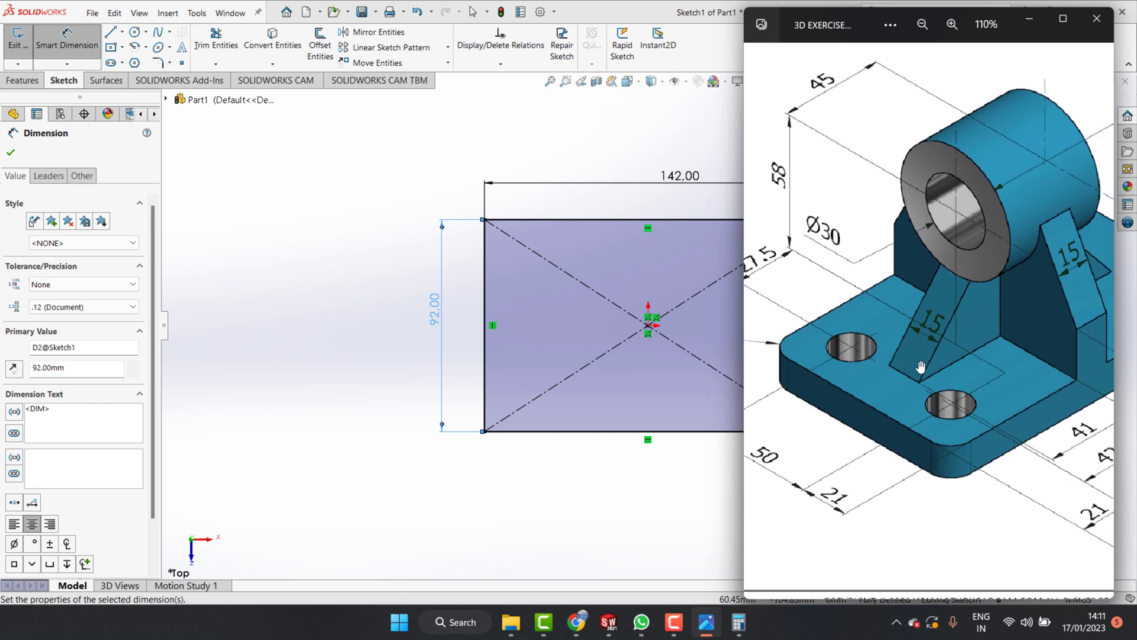
- Switch to the exercise 19 bracket picture and zoom in on the mounting holes
scroll(920, 367, down, 5)
key(Right)
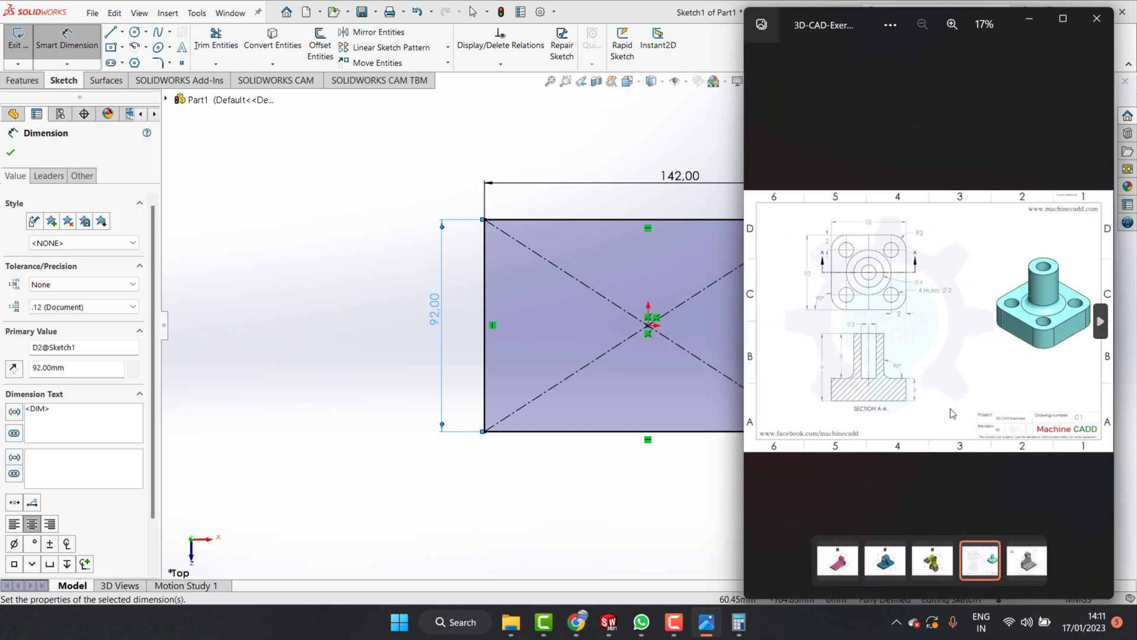
click(886, 560)
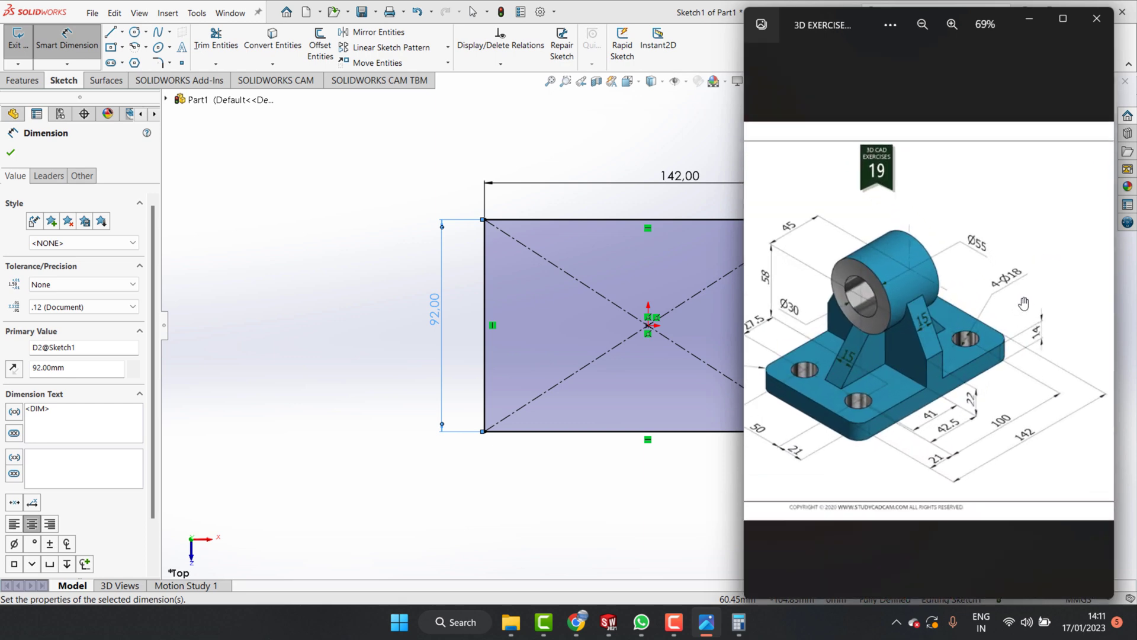
scroll(1023, 303, up, 1)
scroll(1007, 290, up, 1)
scroll(1002, 288, up, 1)
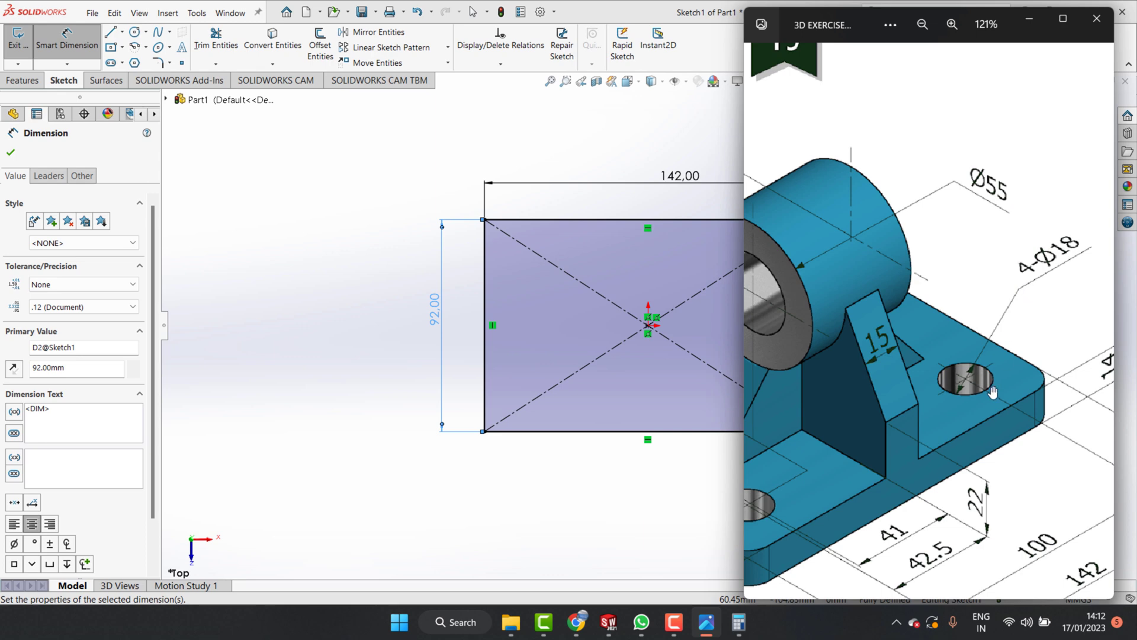
drag(974, 394, 995, 342)
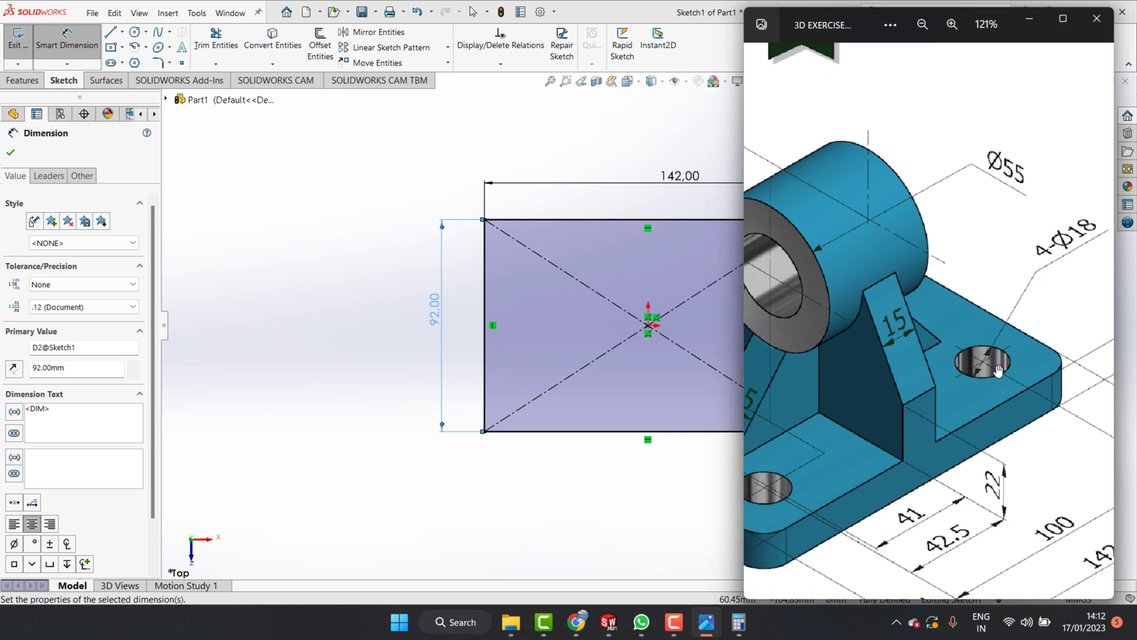
drag(995, 361, 969, 373)
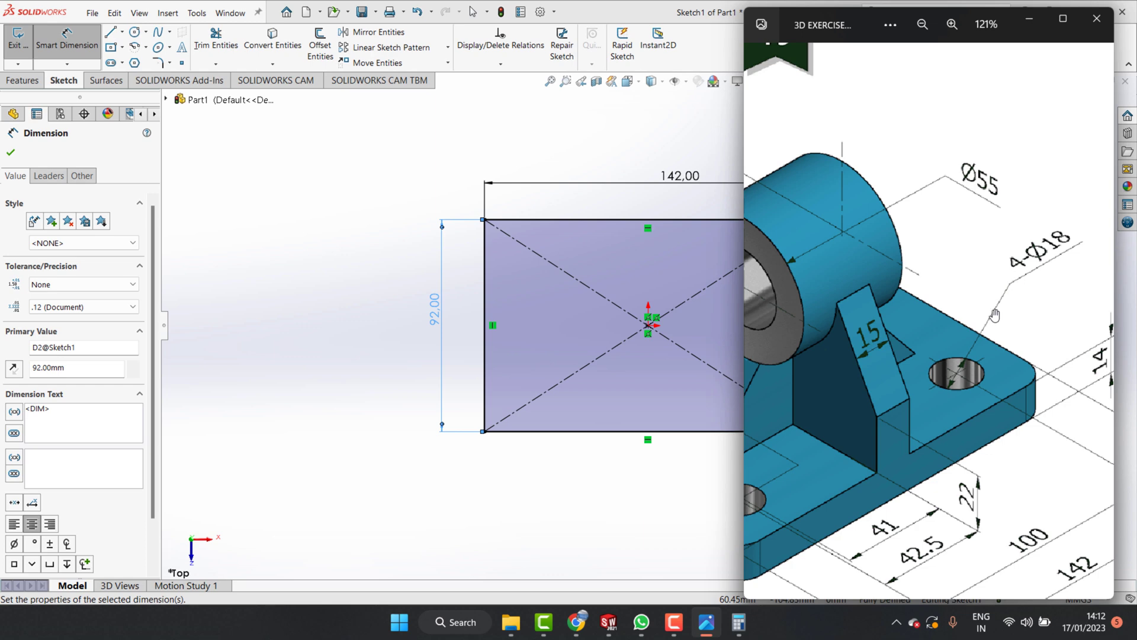
- Inspect the 4-Ø18 hole callout, then return to the sketch with Circle active
scroll(995, 314, down, 1)
scroll(977, 332, down, 1)
scroll(953, 352, down, 1)
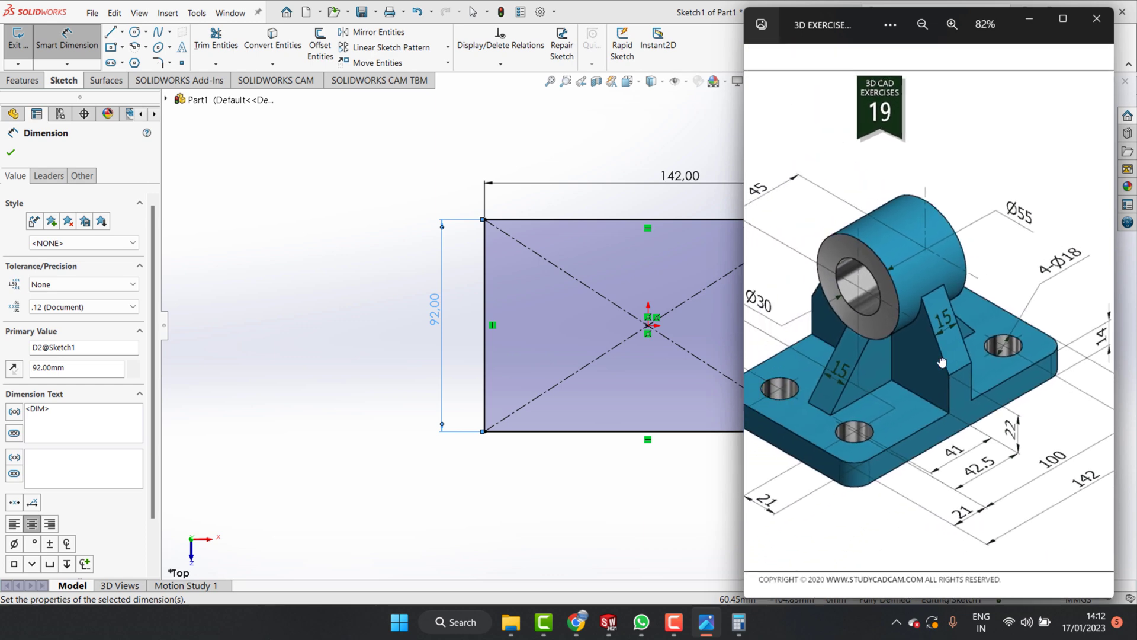
scroll(915, 391, up, 1)
scroll(924, 409, up, 1)
scroll(936, 426, up, 1)
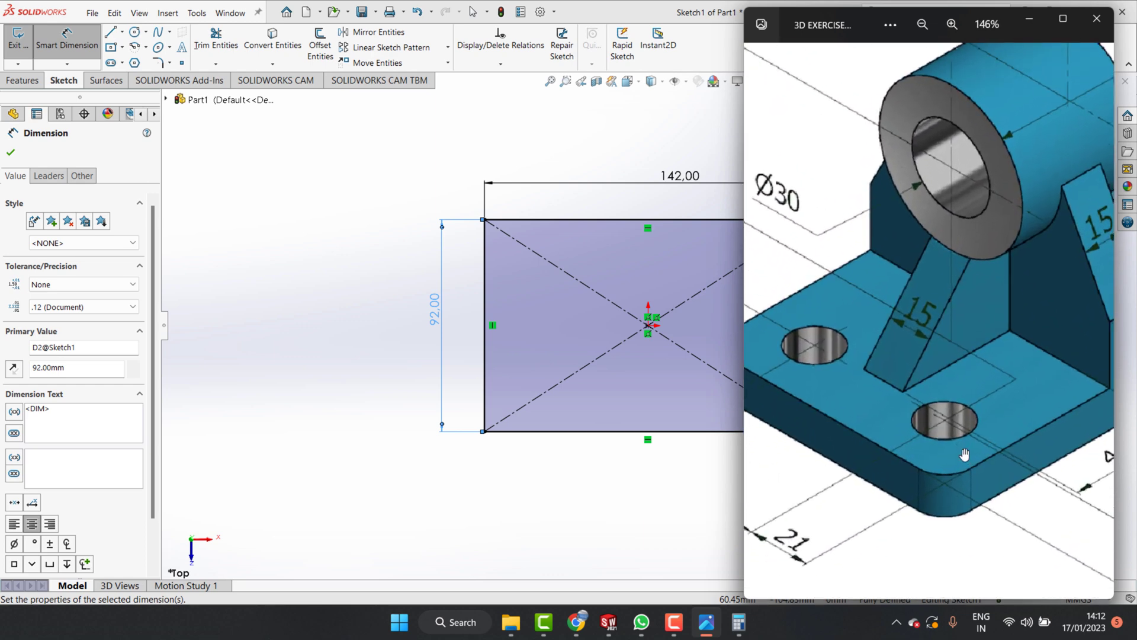
scroll(947, 449, up, 1)
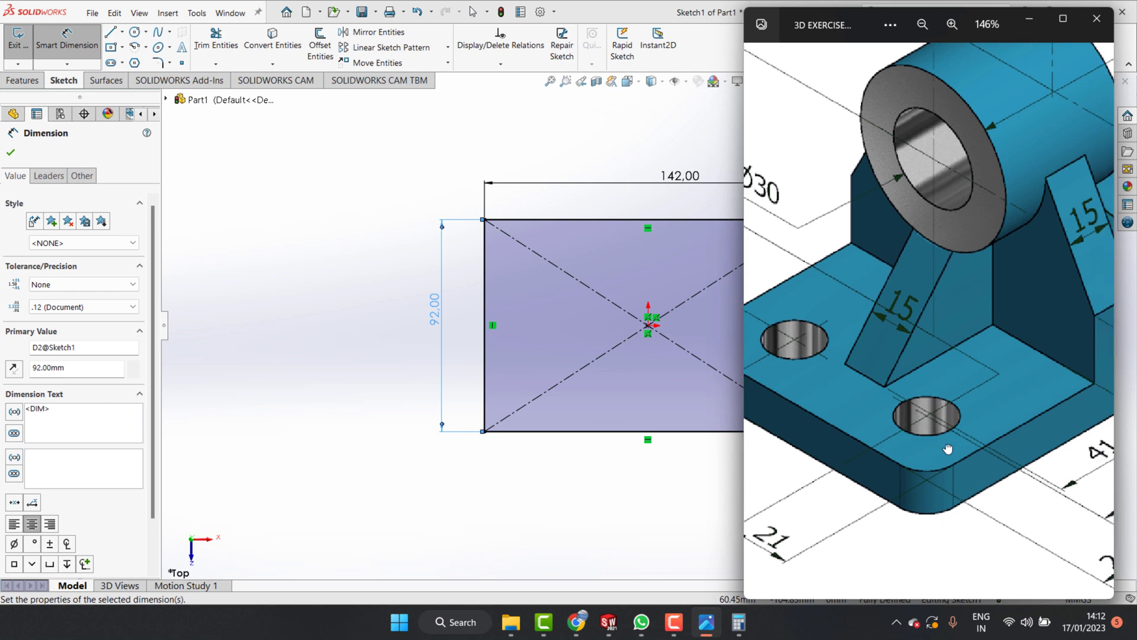
click(393, 252)
key(c)
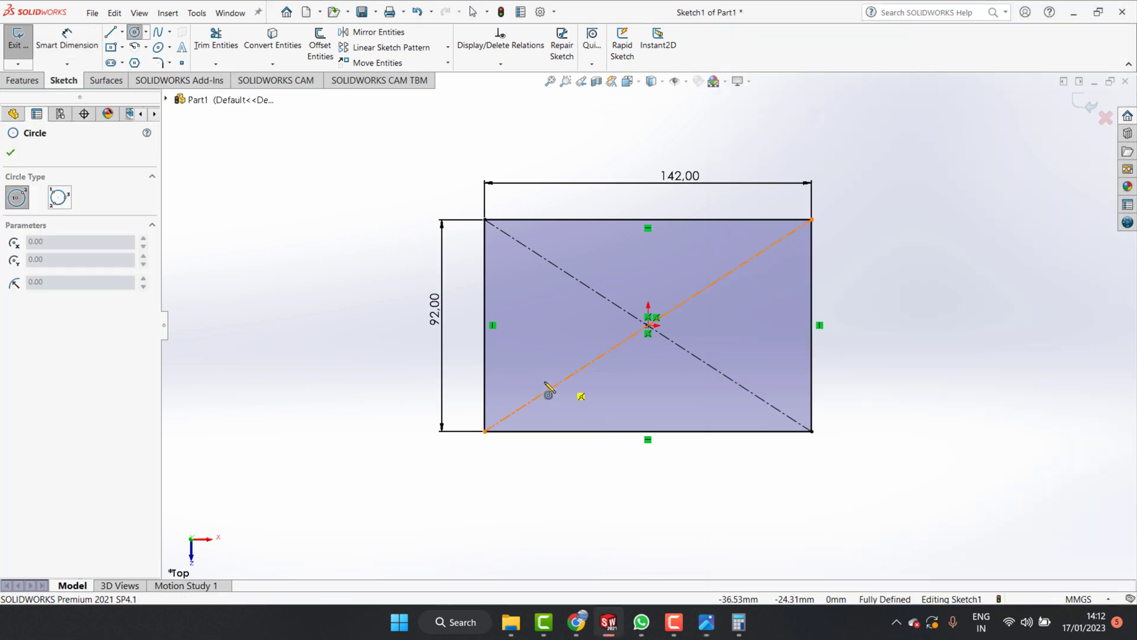
- Draw a circle near the lower-left corner and dimension its diameter to 18 mm
click(536, 382)
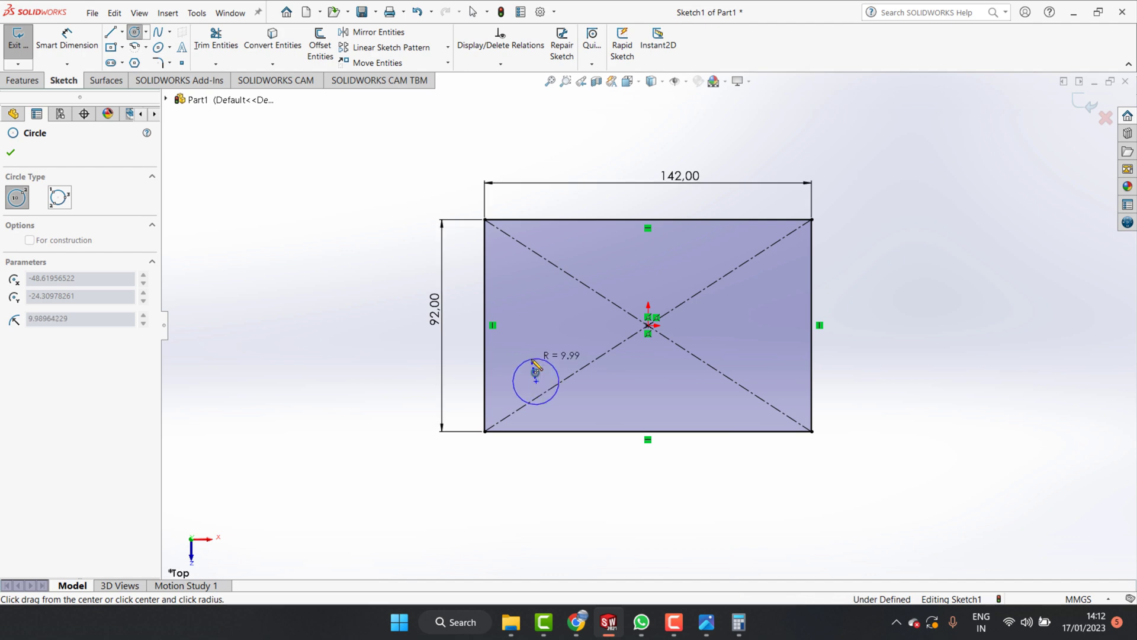
click(559, 385)
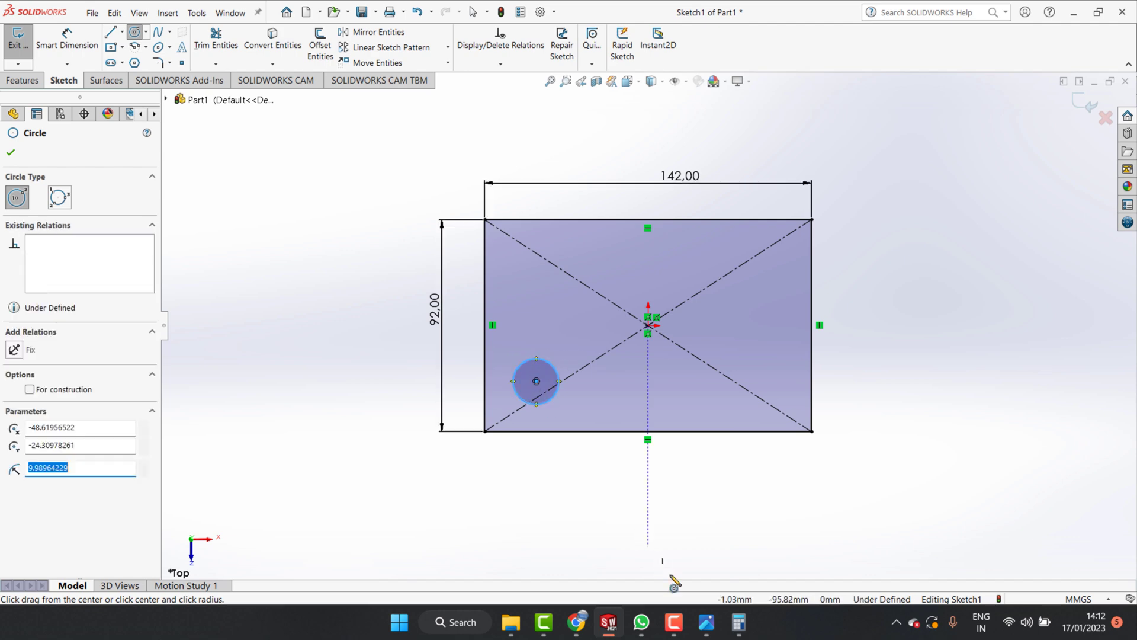
click(67, 41)
click(514, 385)
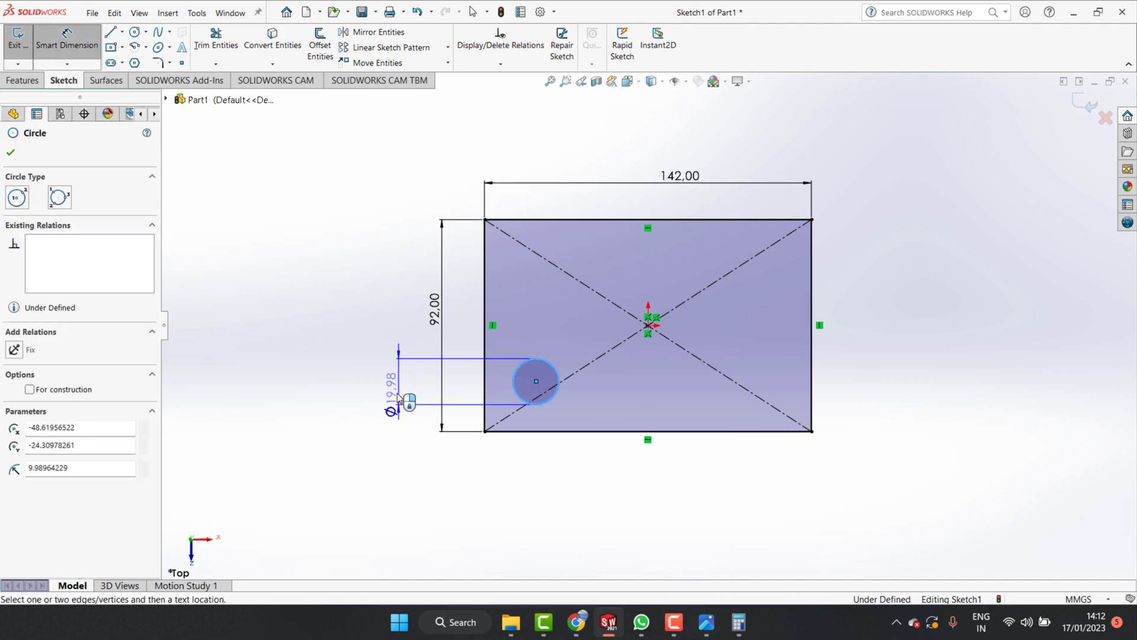
click(385, 338)
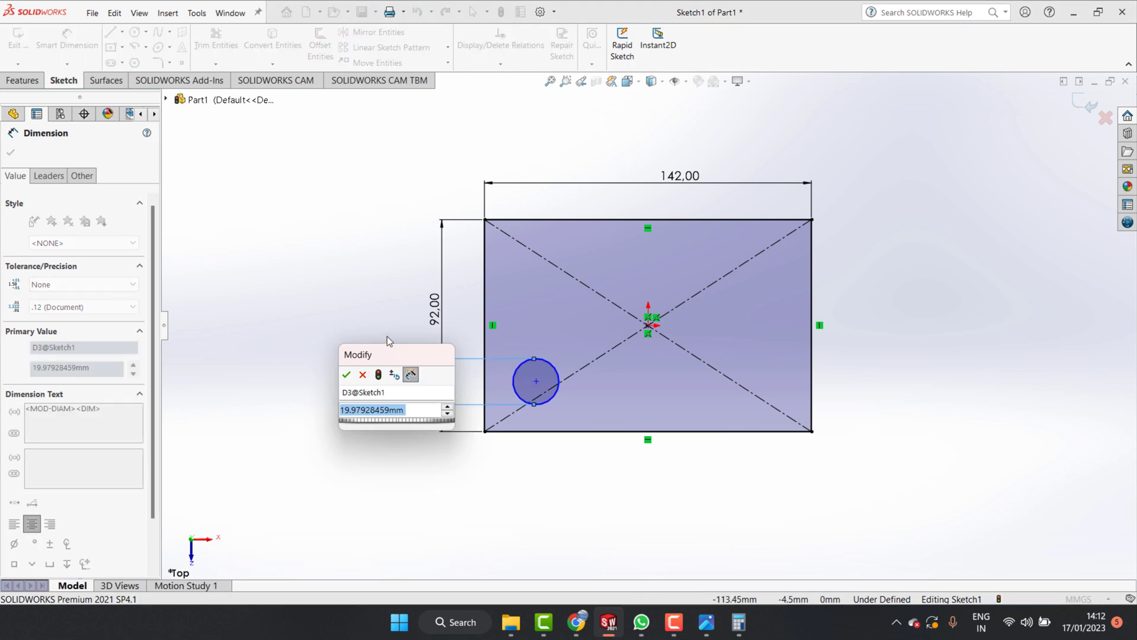
text(18)
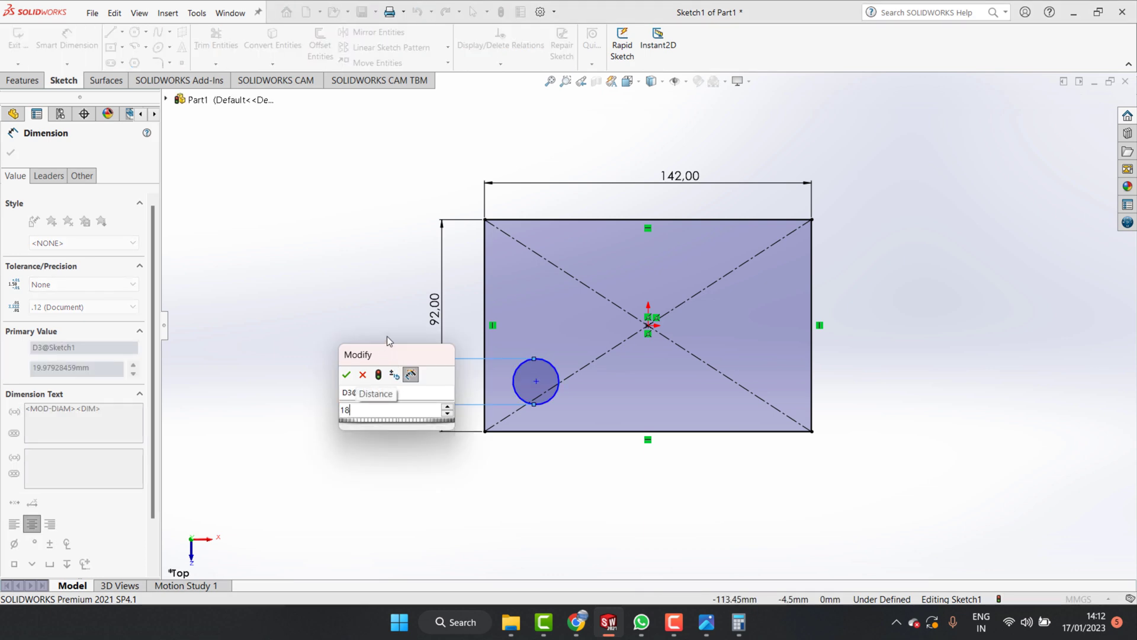
key(Return)
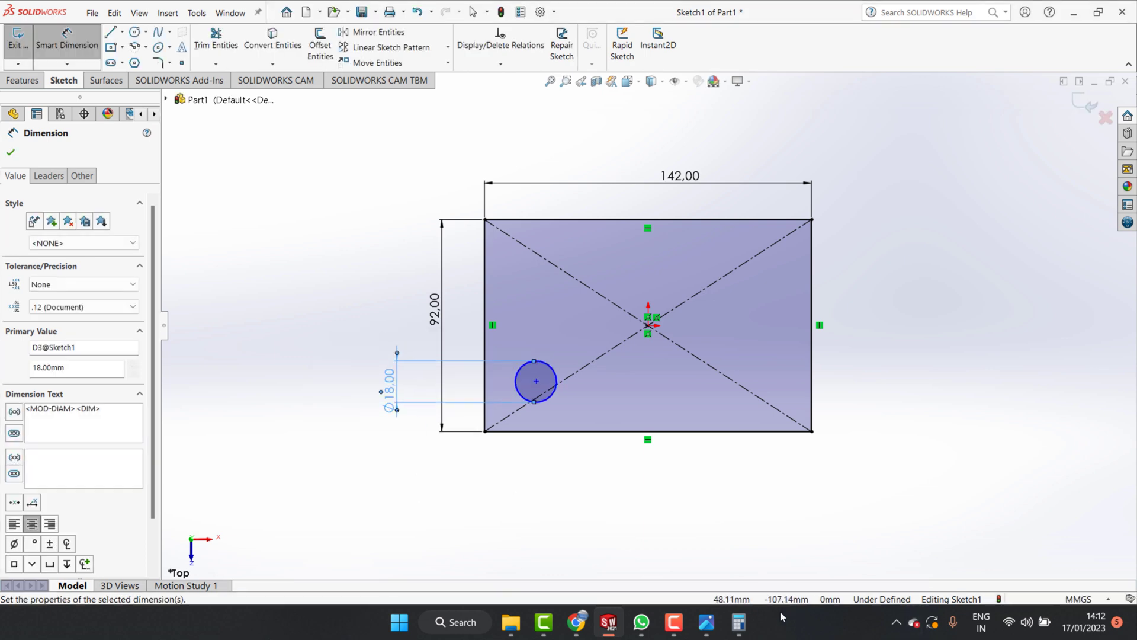
- Check the hole spacing on the reference picture, then minimize it
click(706, 622)
drag(954, 470, 941, 433)
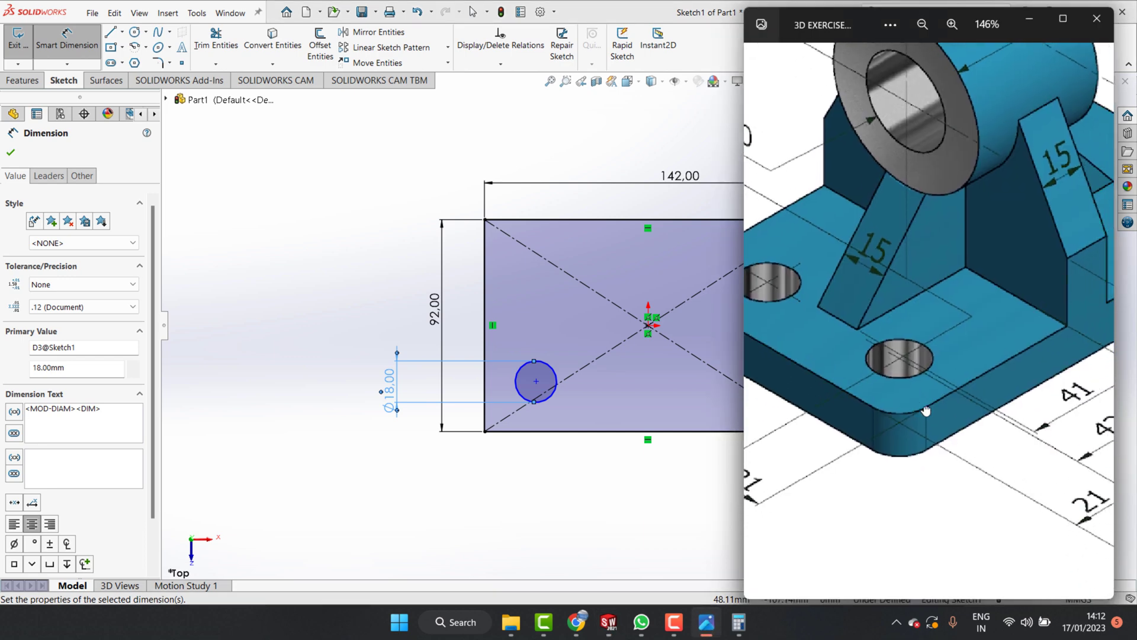
scroll(942, 435, down, 2)
scroll(1007, 486, down, 2)
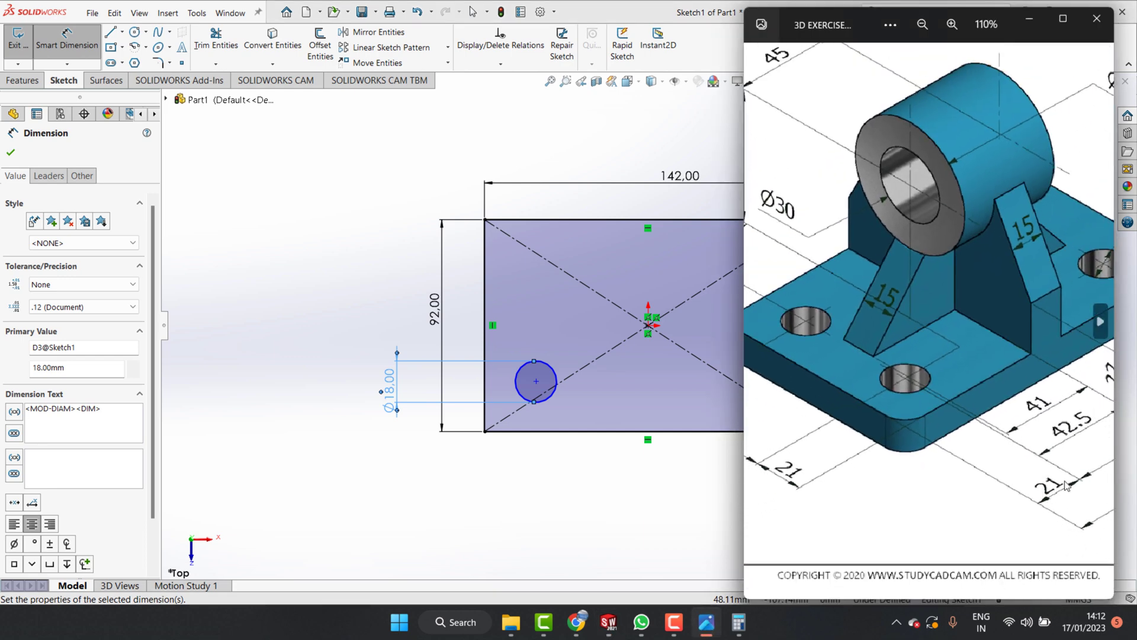
mouse_move(773, 480)
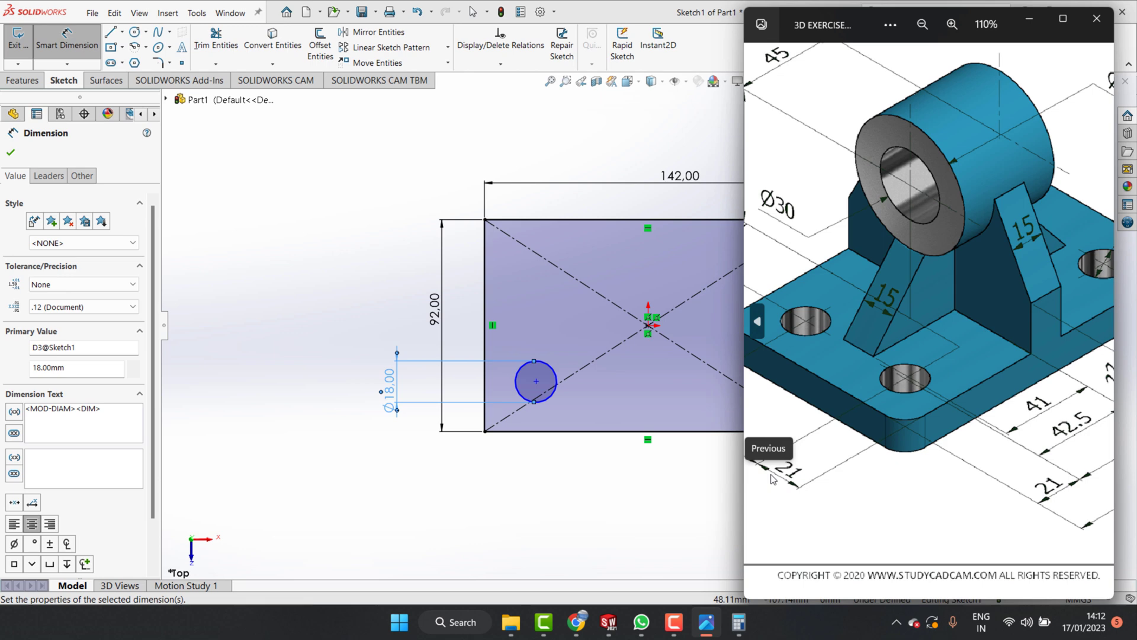
click(1029, 18)
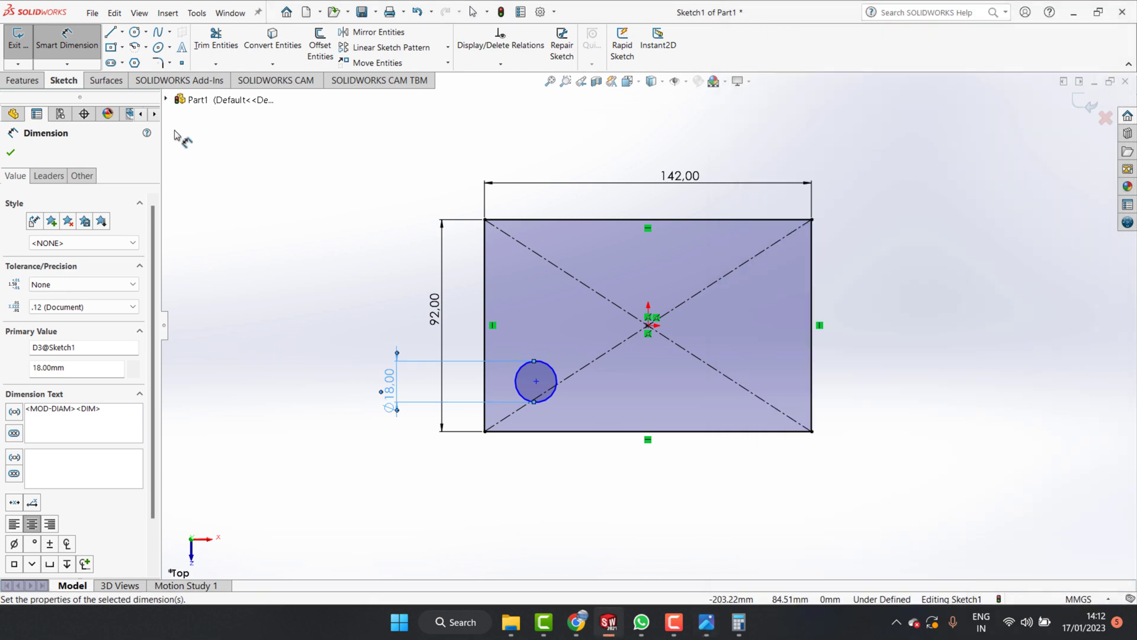
- Dimension the Ø18 hole centre 21 mm from the left edge and 21 mm from the bottom edge
click(485, 392)
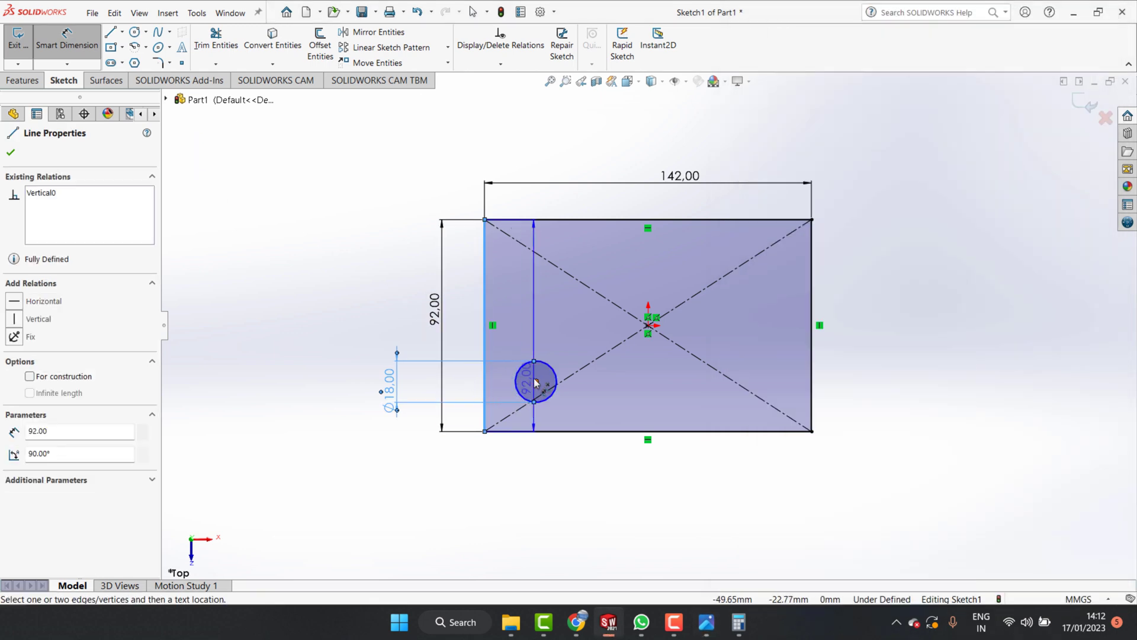
click(536, 381)
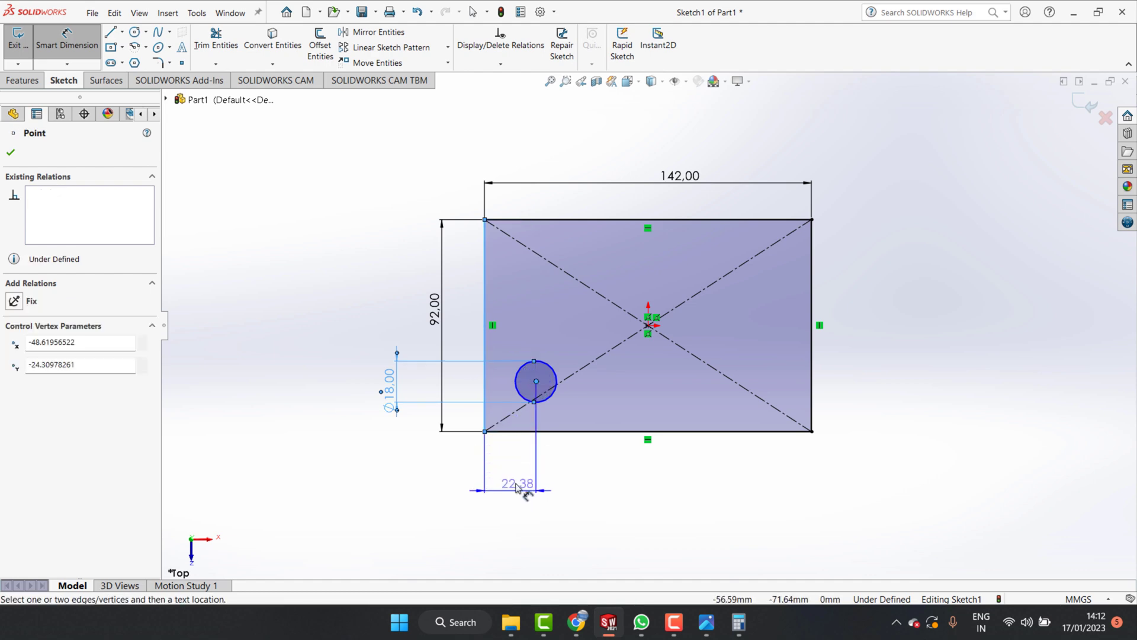
click(517, 484)
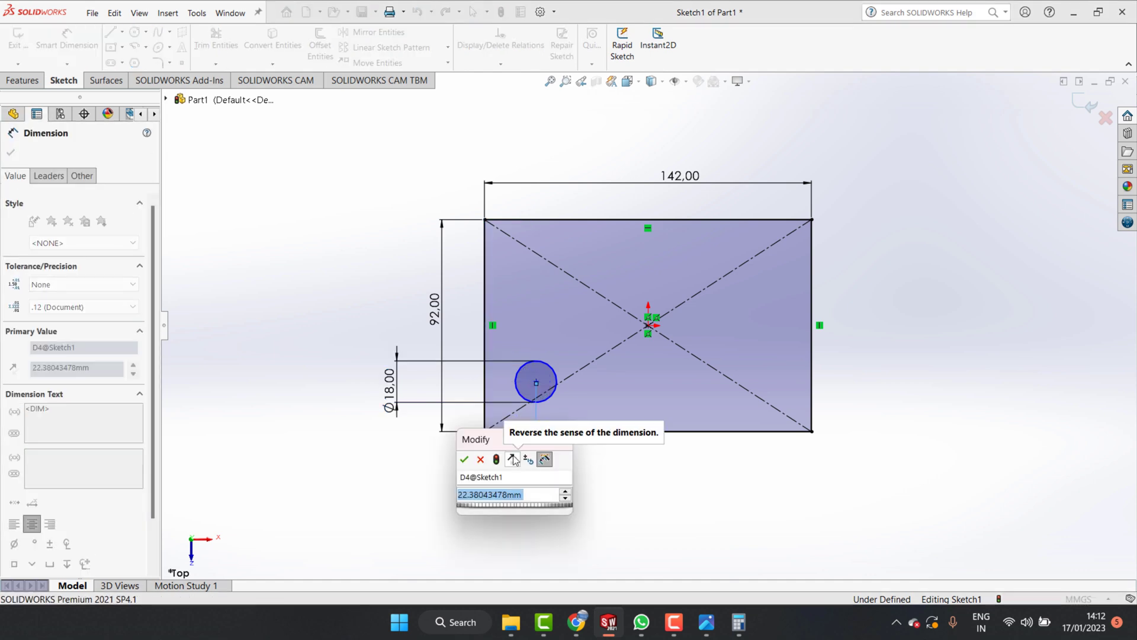
text(21)
key(Return)
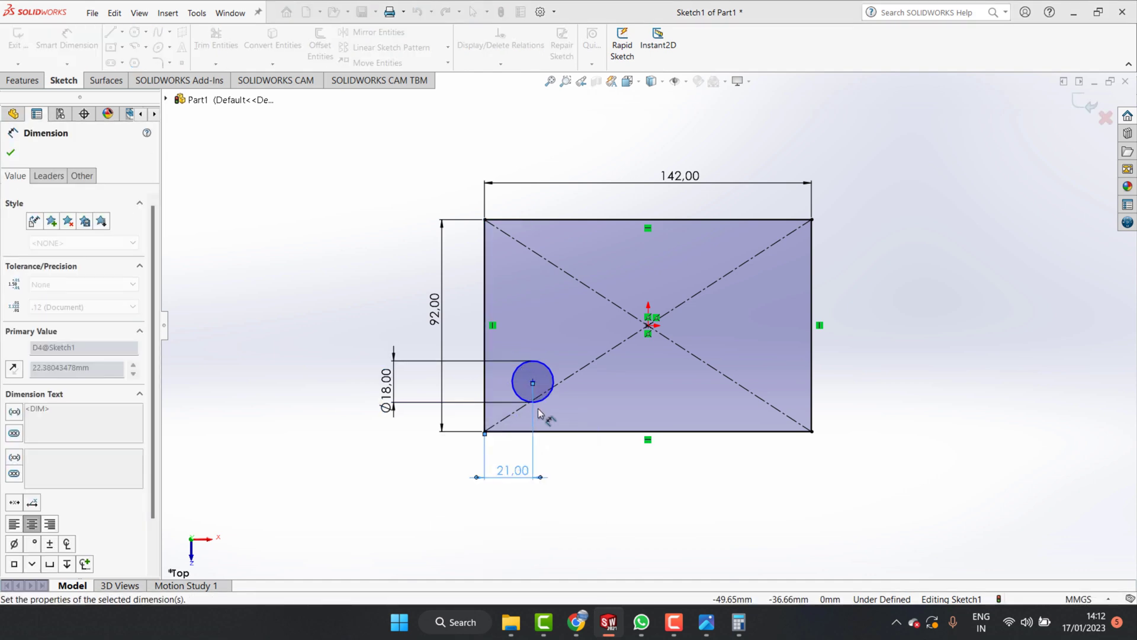
click(532, 382)
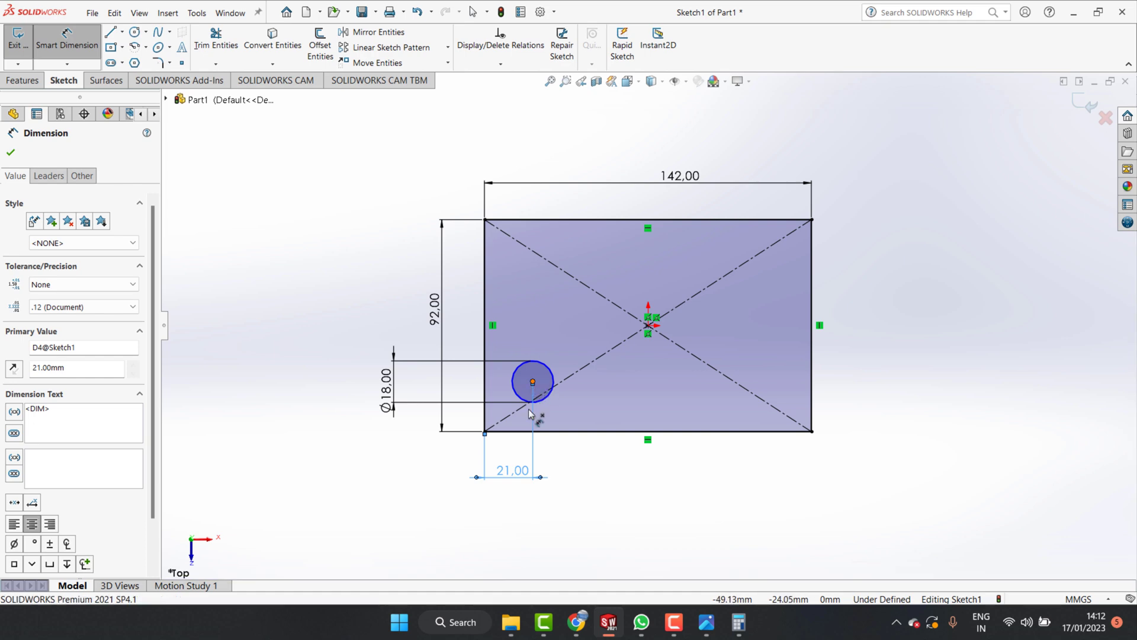
click(536, 434)
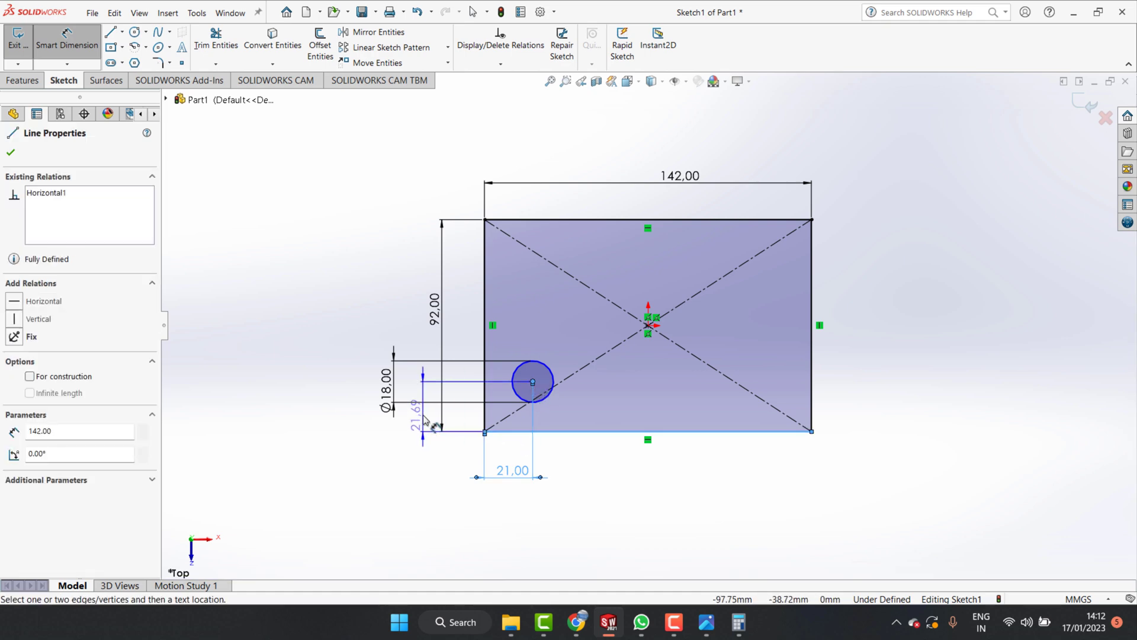
click(424, 419)
text(2)
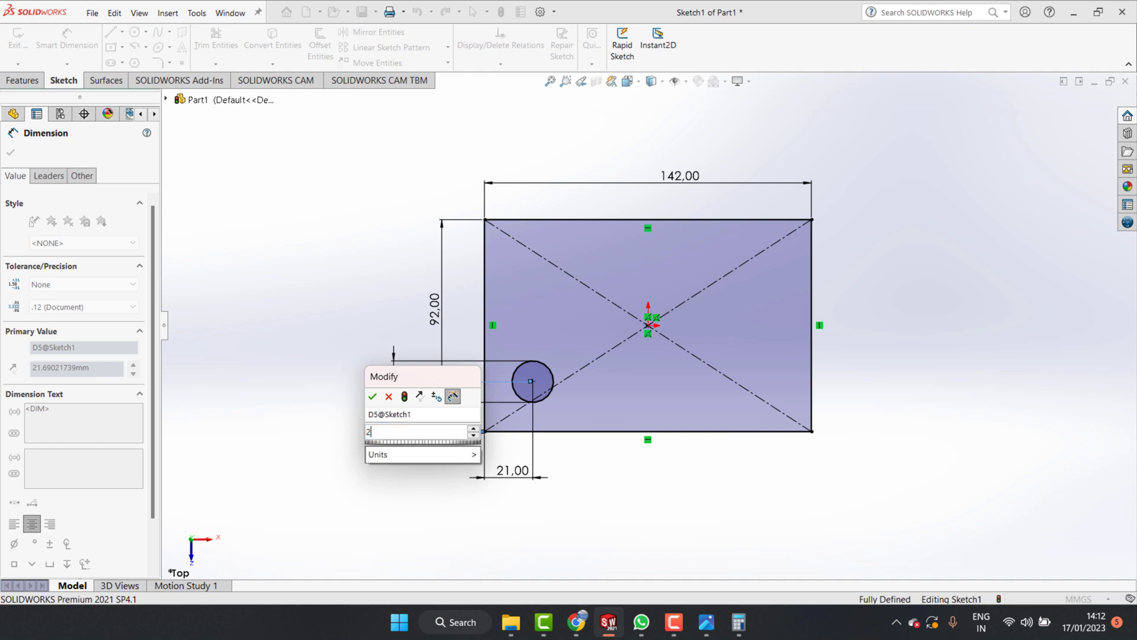
text(1)
click(372, 395)
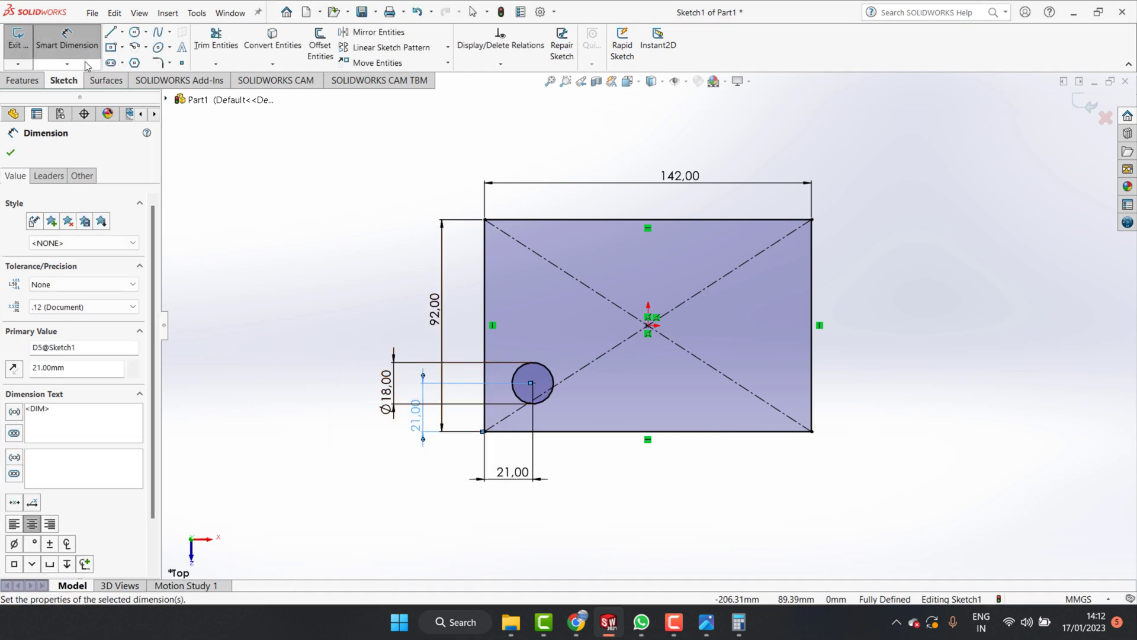
click(124, 33)
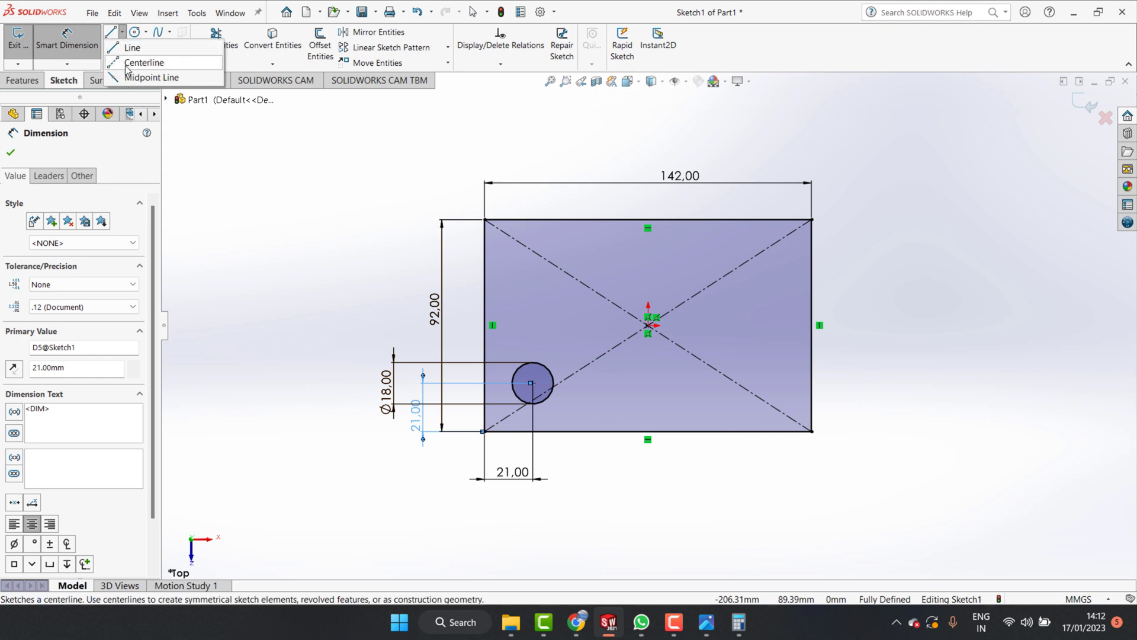
- Draw horizontal and vertical centerlines from the origin to the right and top edge midpoints
click(129, 61)
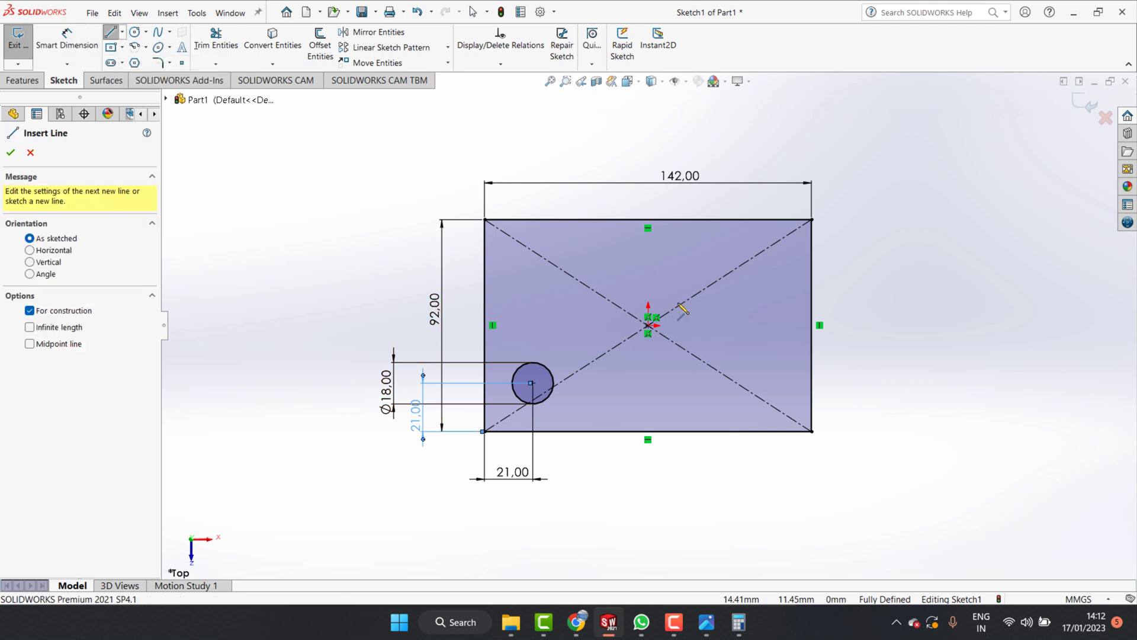
click(648, 325)
click(811, 326)
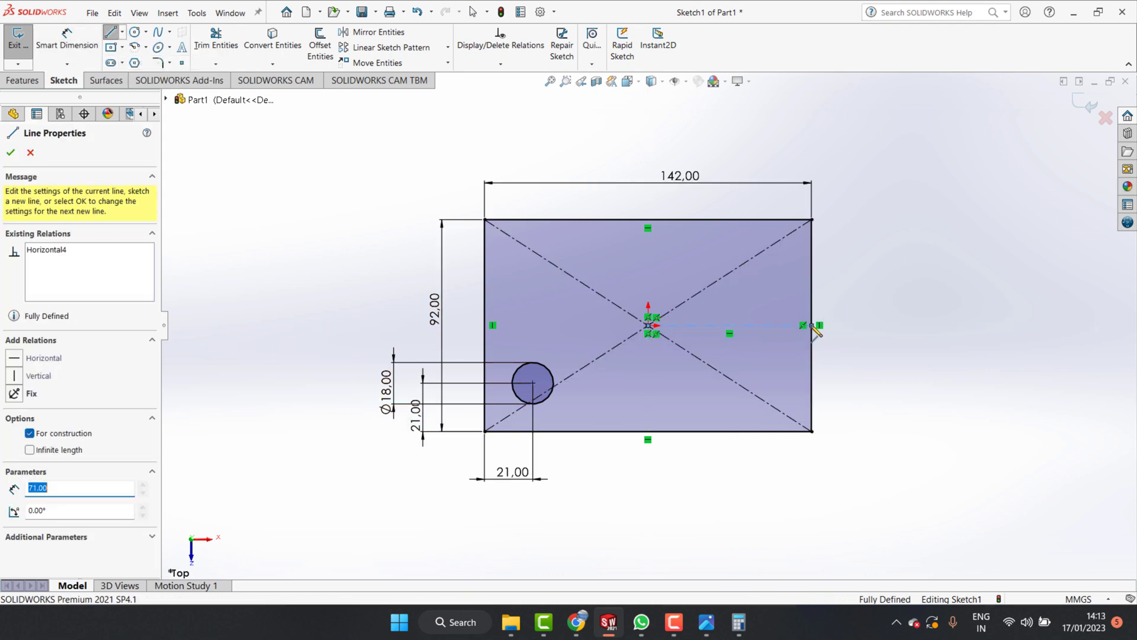
key(Escape)
key(Escape)
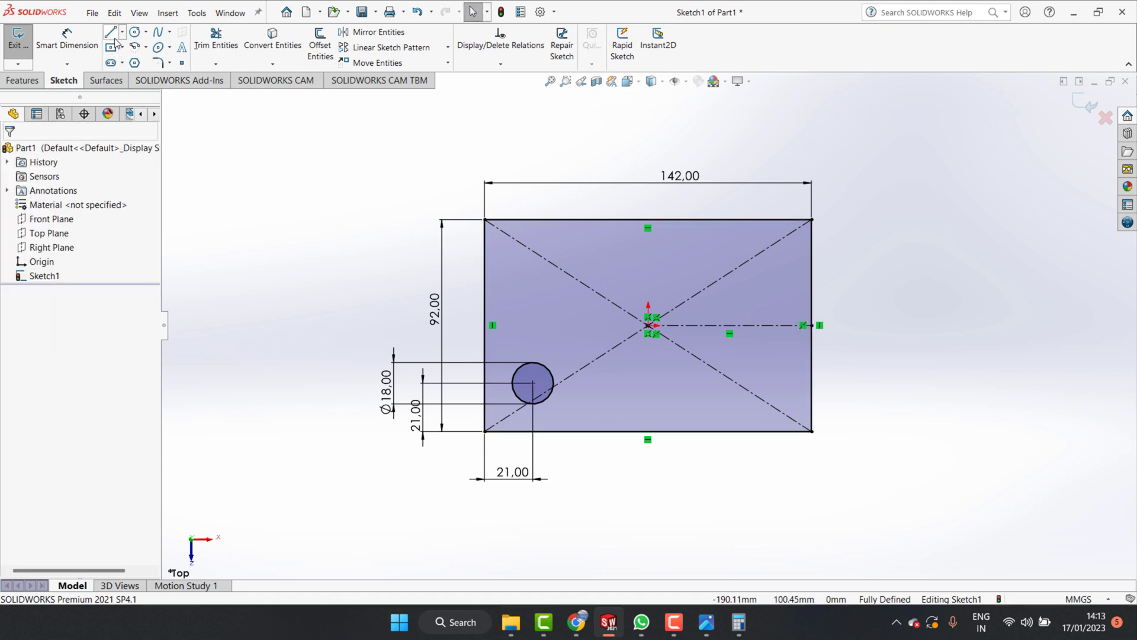
click(123, 33)
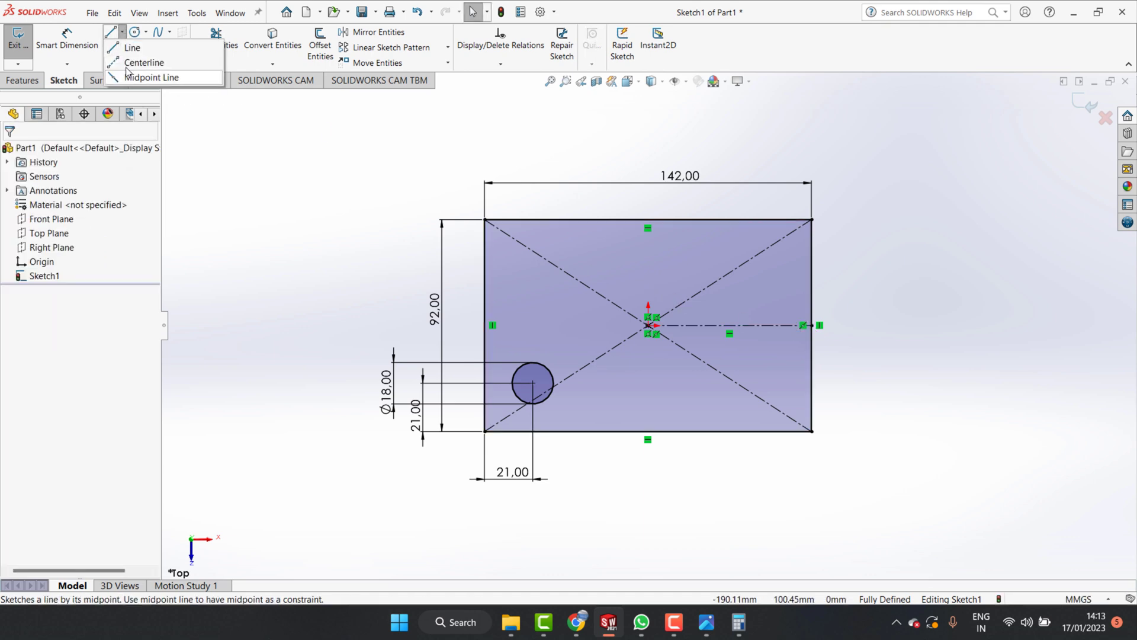
click(649, 325)
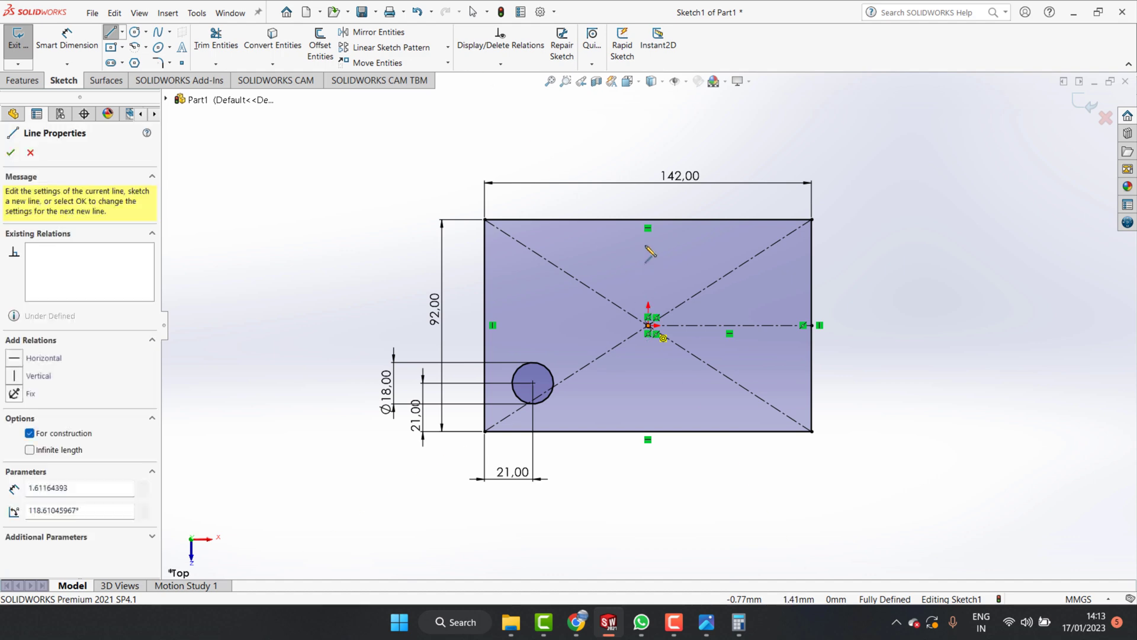
click(648, 220)
key(Escape)
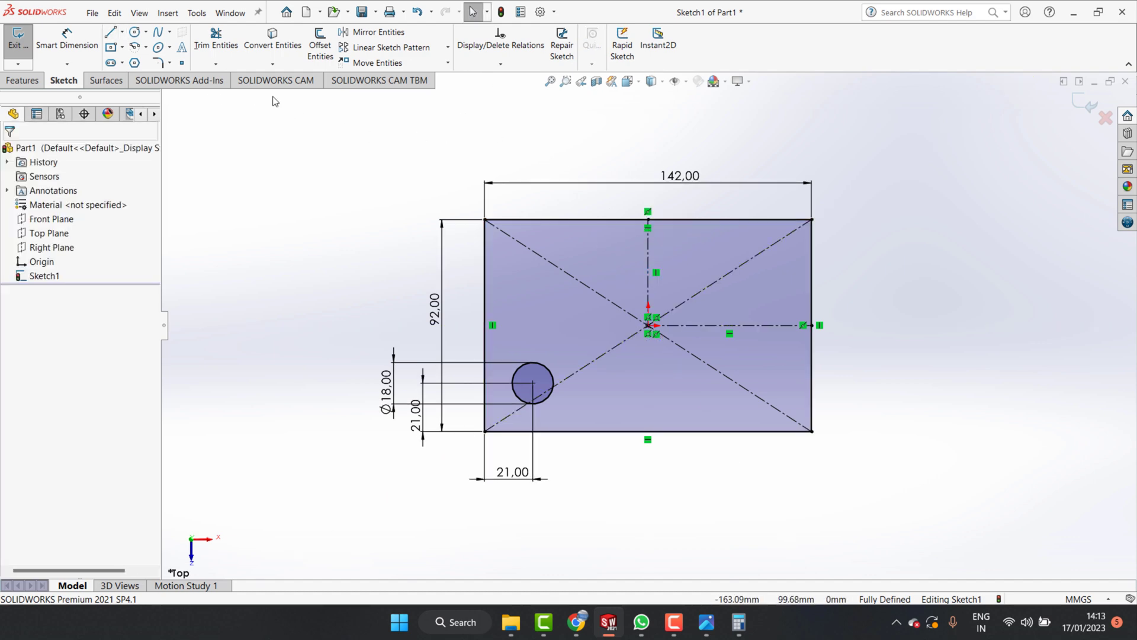
- Mirror the Ø18 circle about the horizontal centerline to the top-left corner
click(377, 34)
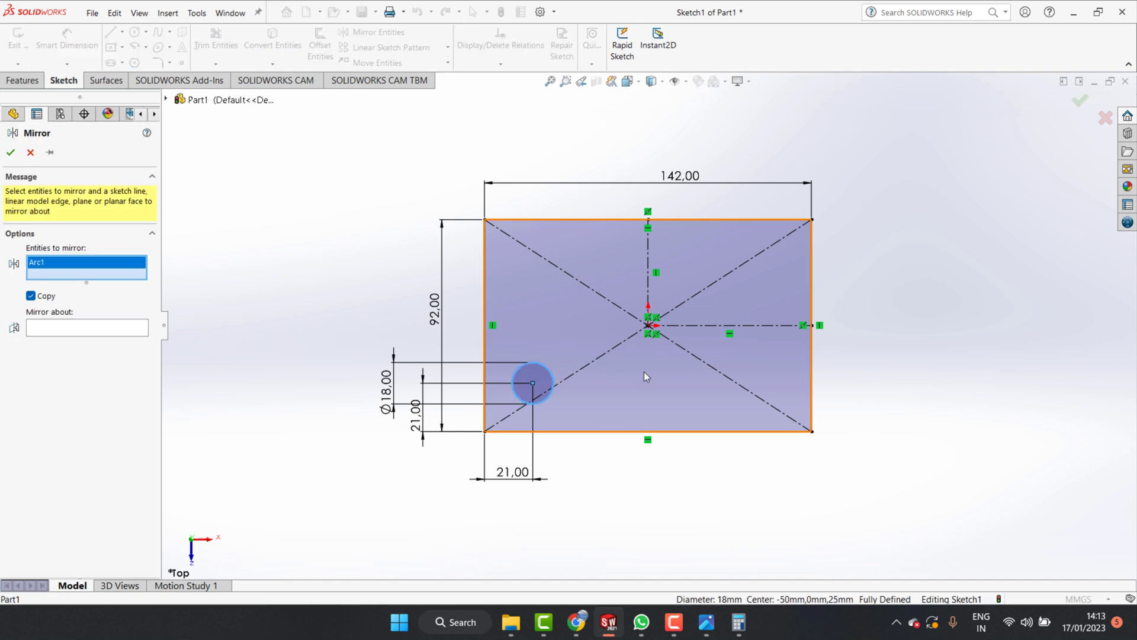
click(712, 326)
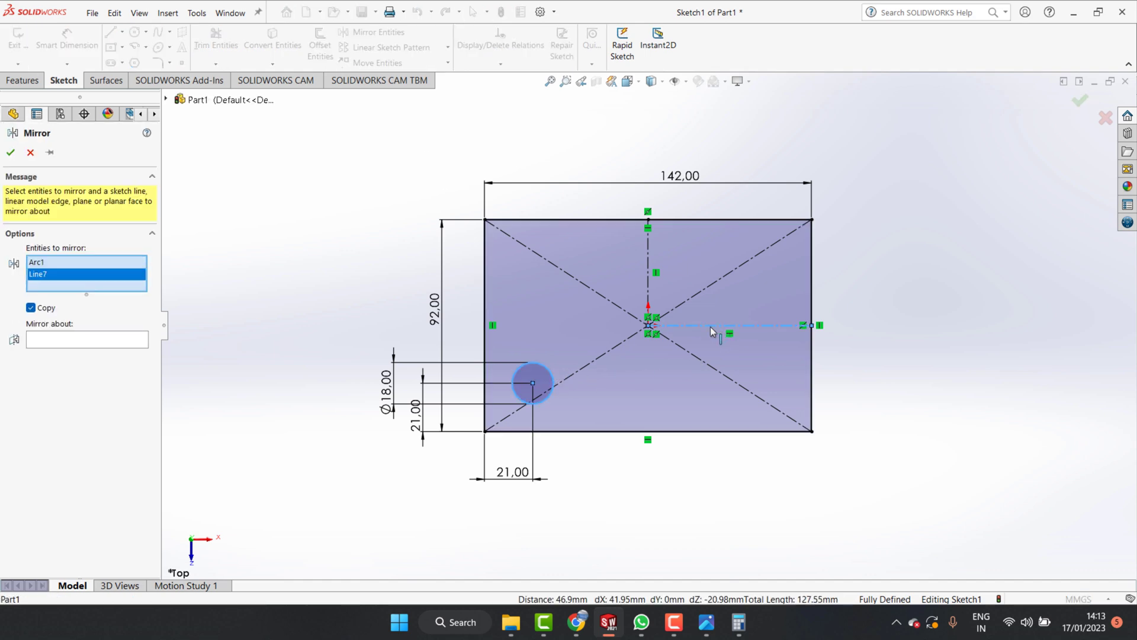
right_click(53, 276)
click(75, 298)
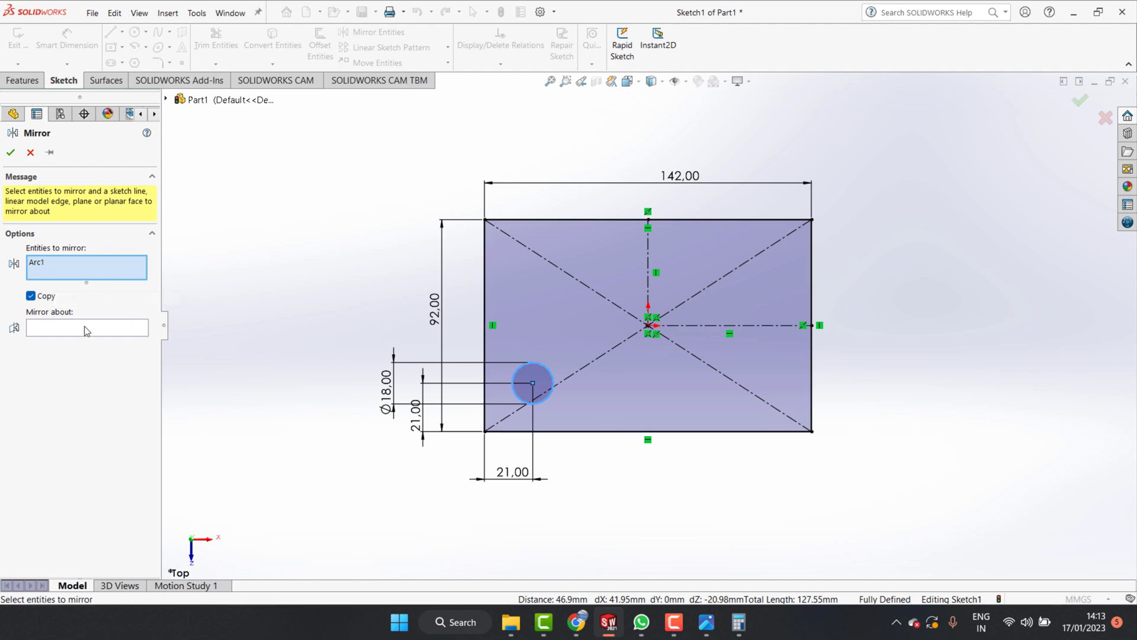
click(87, 329)
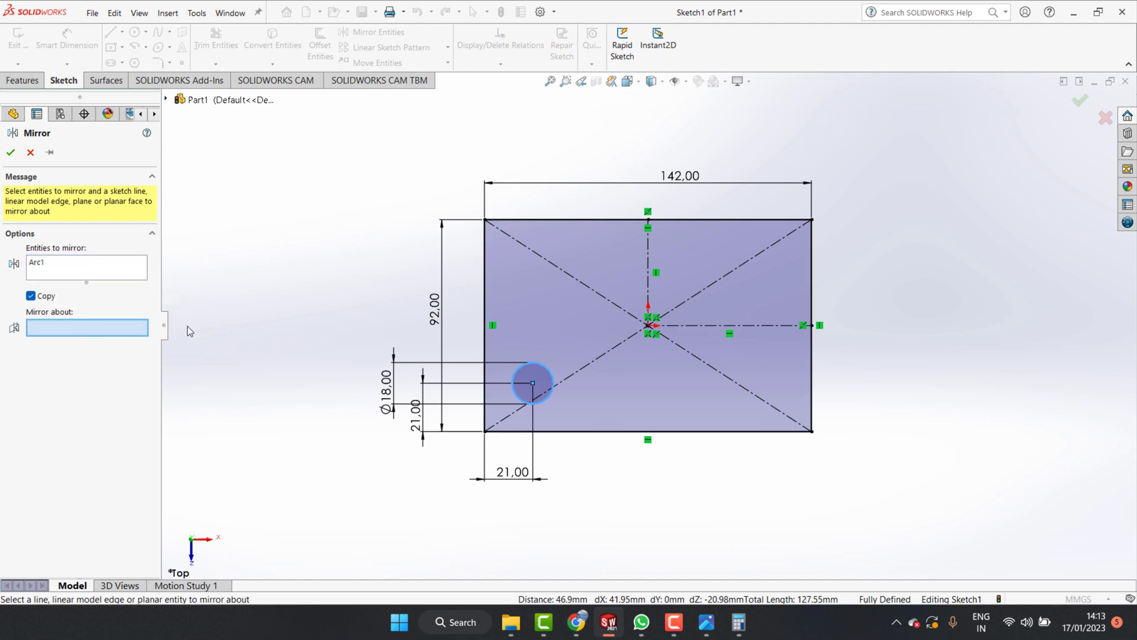
click(688, 331)
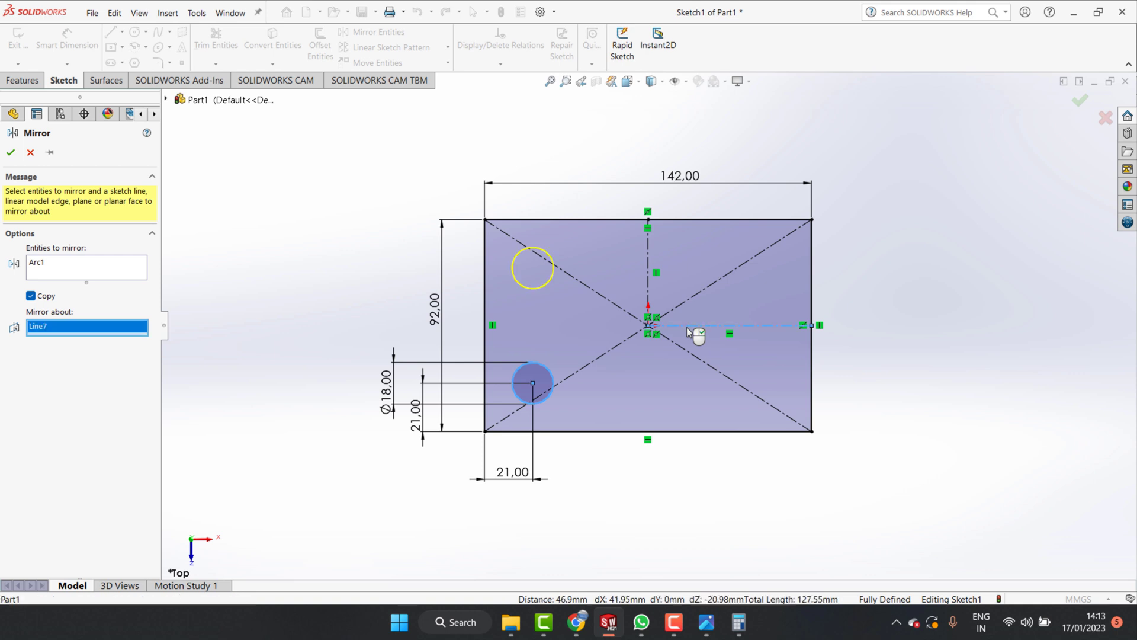
click(15, 154)
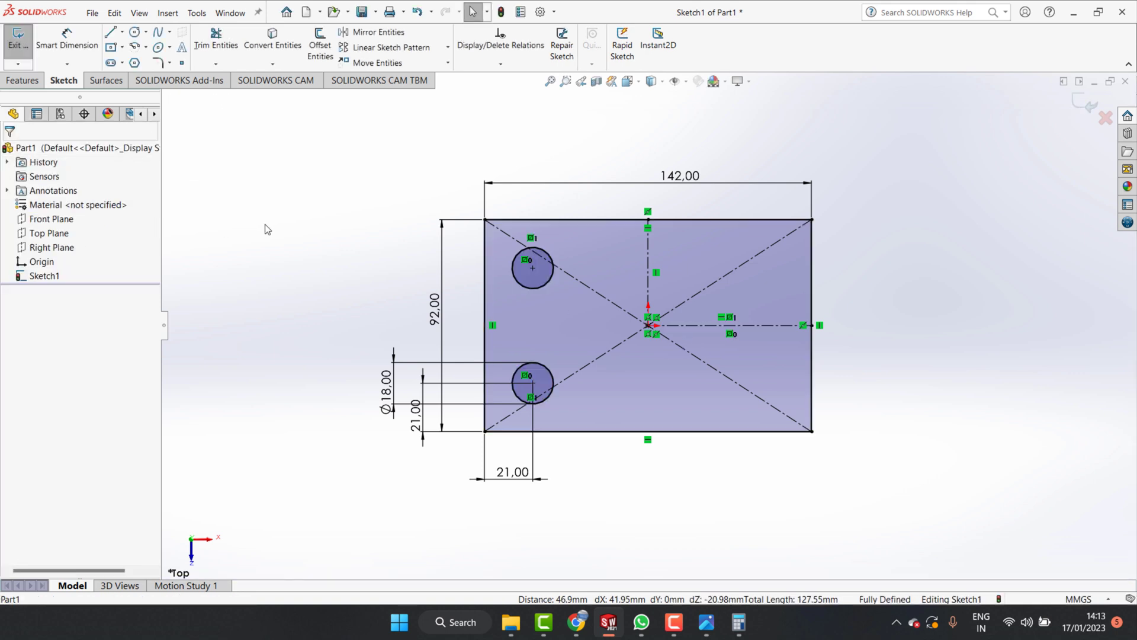
- Mirror both left-side circles about the vertical centerline to the right side
click(374, 33)
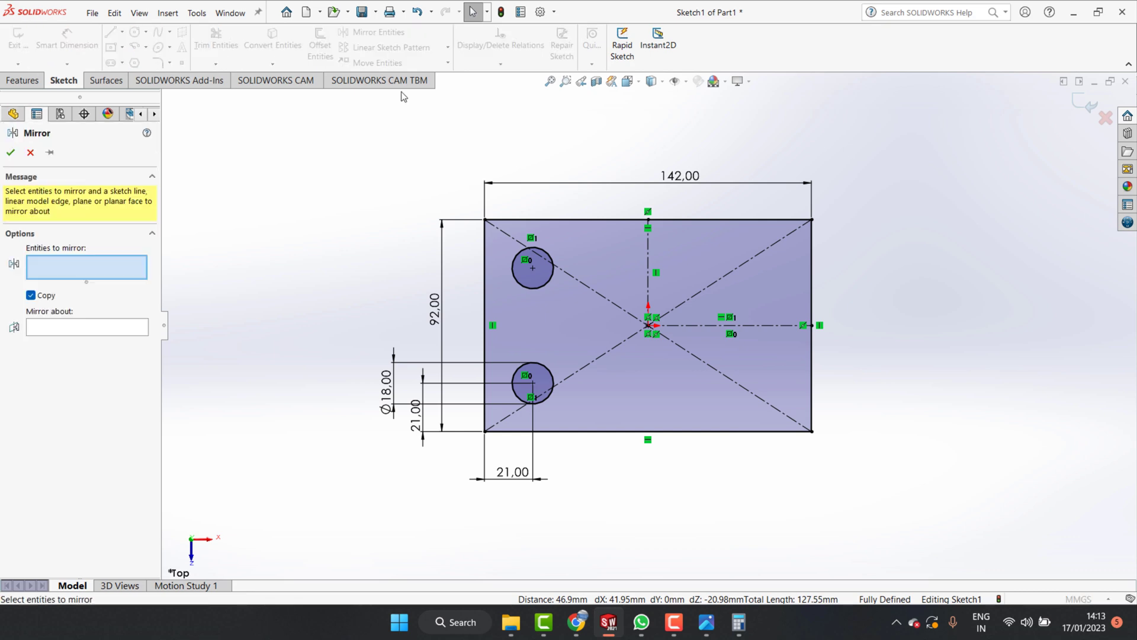
click(531, 290)
click(551, 374)
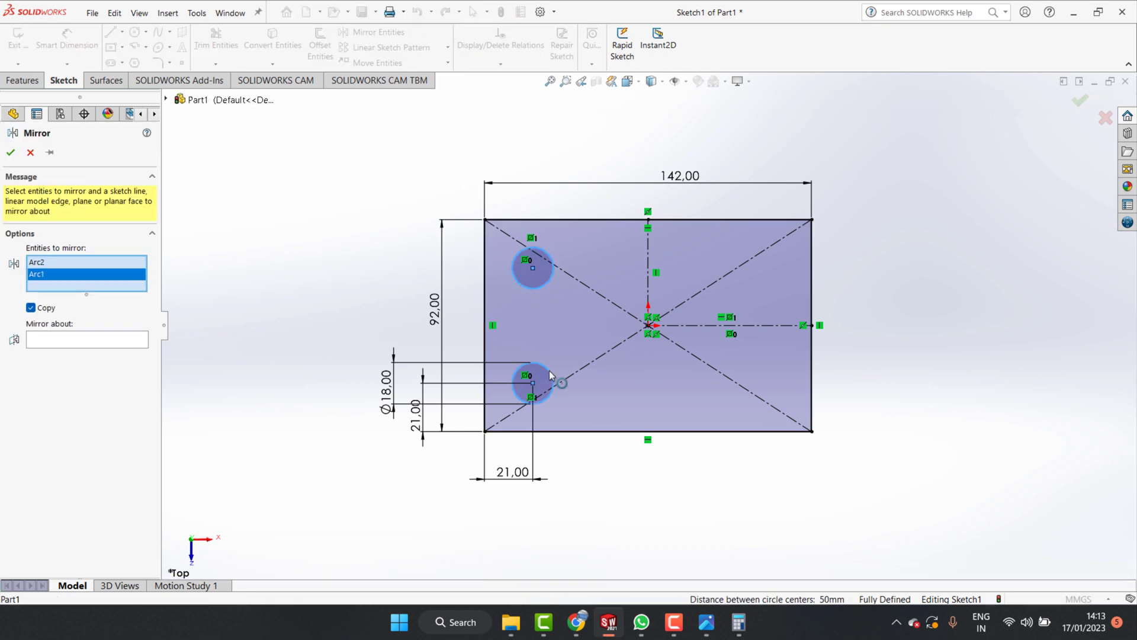
click(96, 342)
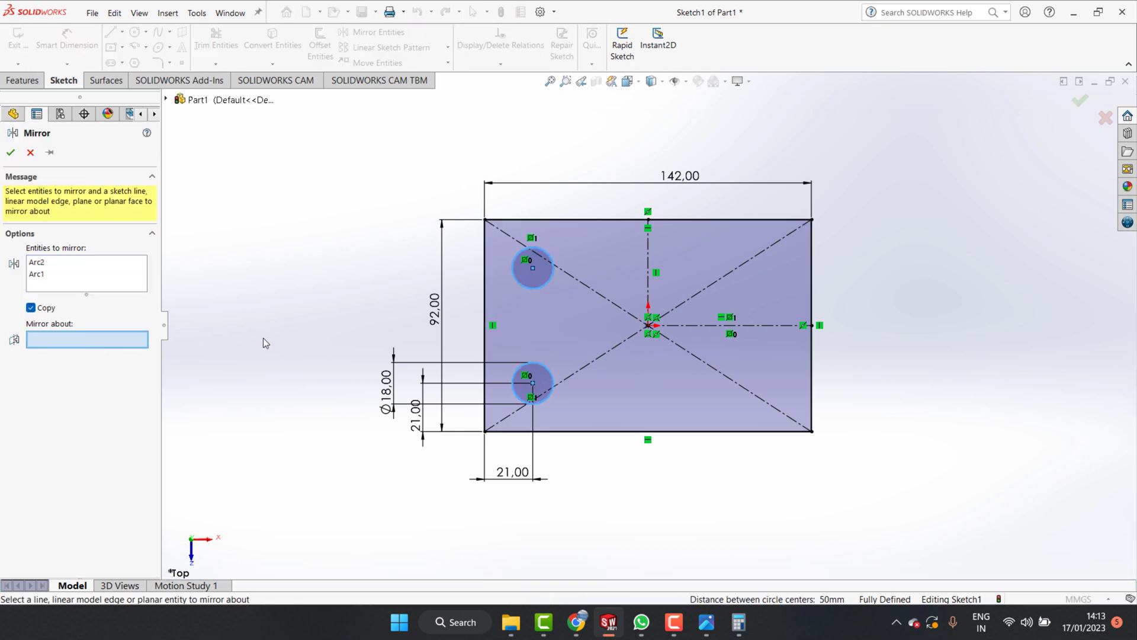
click(648, 270)
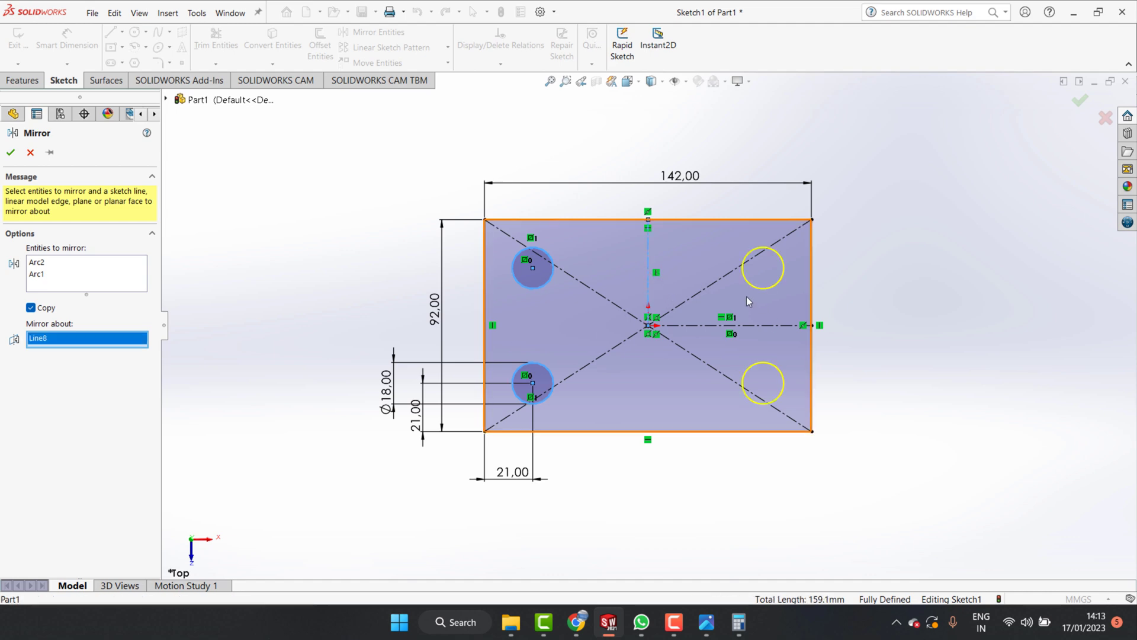
click(11, 152)
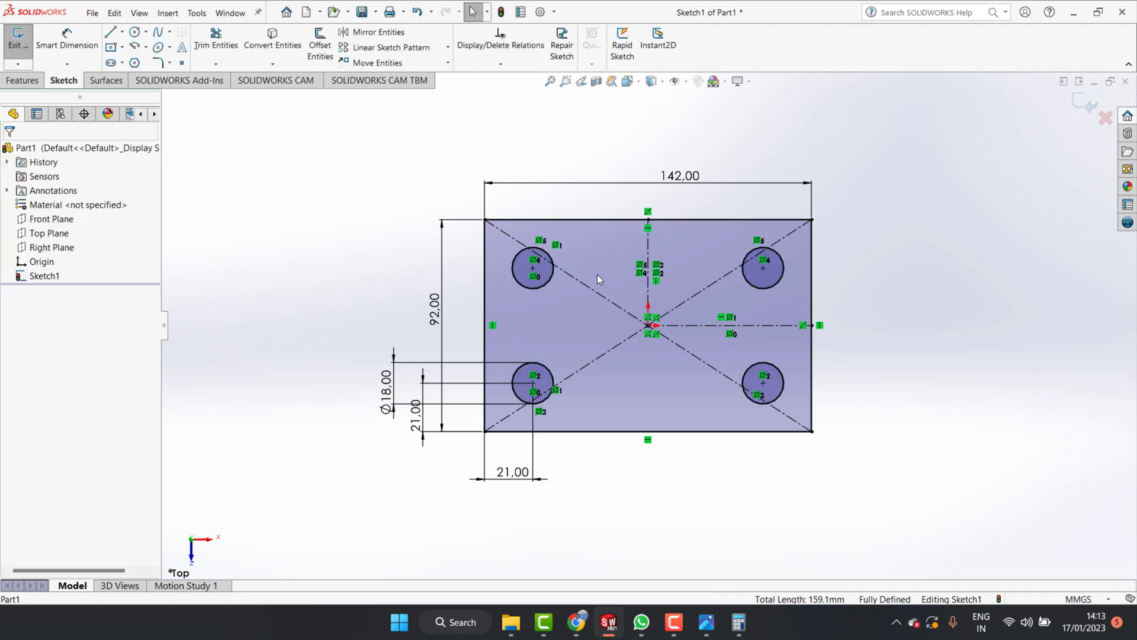
click(706, 622)
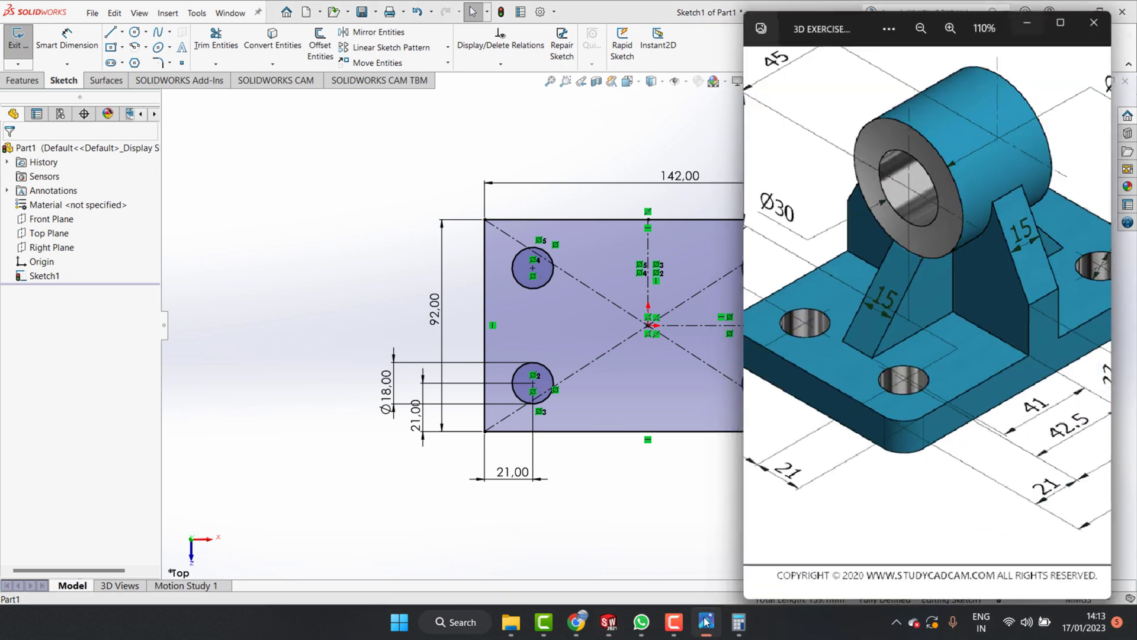
scroll(901, 414, left, 3)
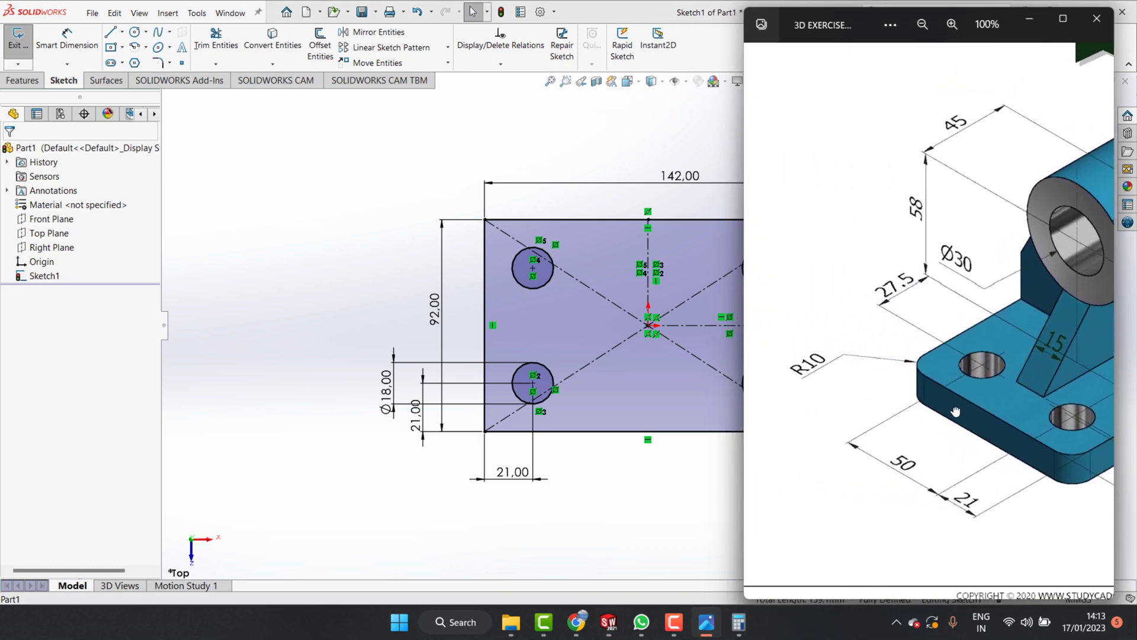
scroll(862, 396, left, 3)
click(1029, 18)
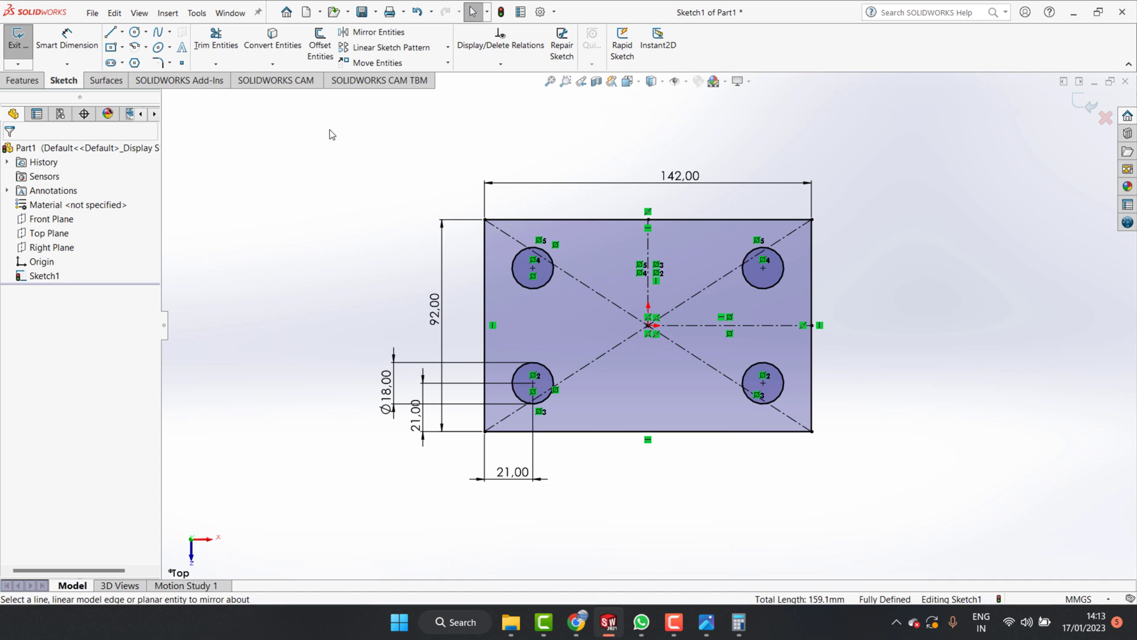
- Fillet the top-left, bottom-left, bottom-right and top-right corners at 10 mm, accepting the warnings
click(158, 63)
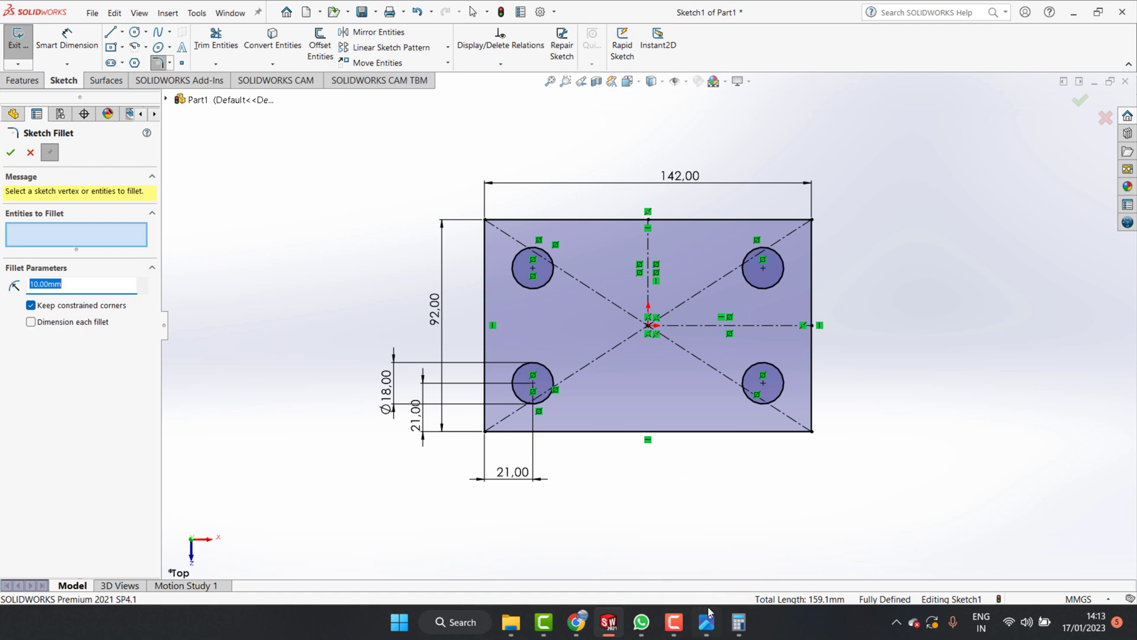
click(488, 234)
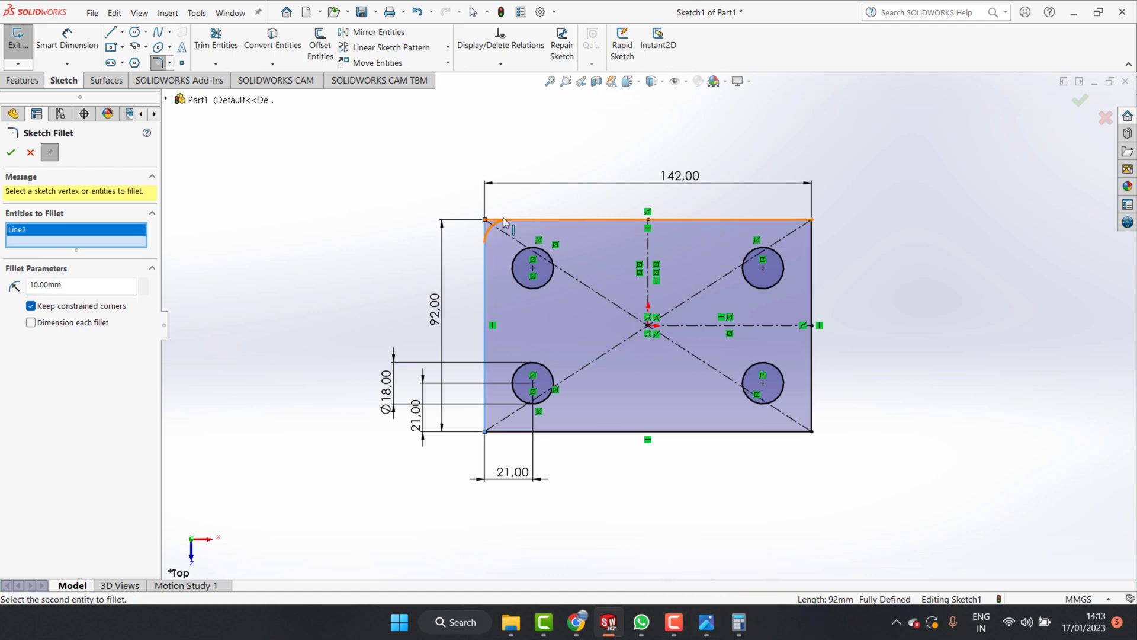
click(585, 325)
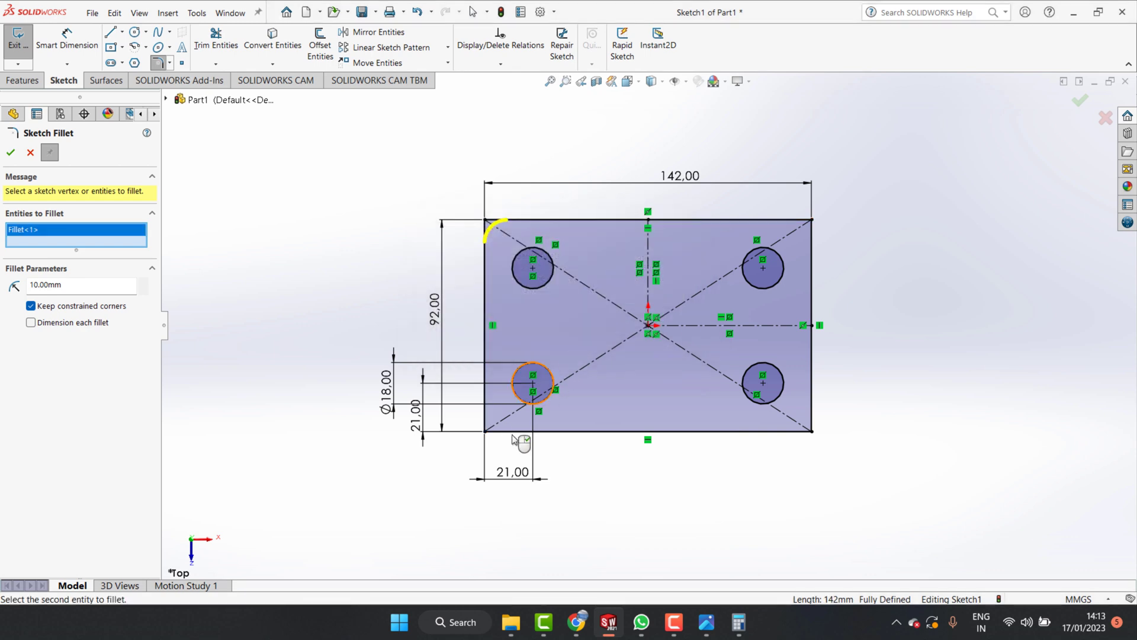
click(515, 431)
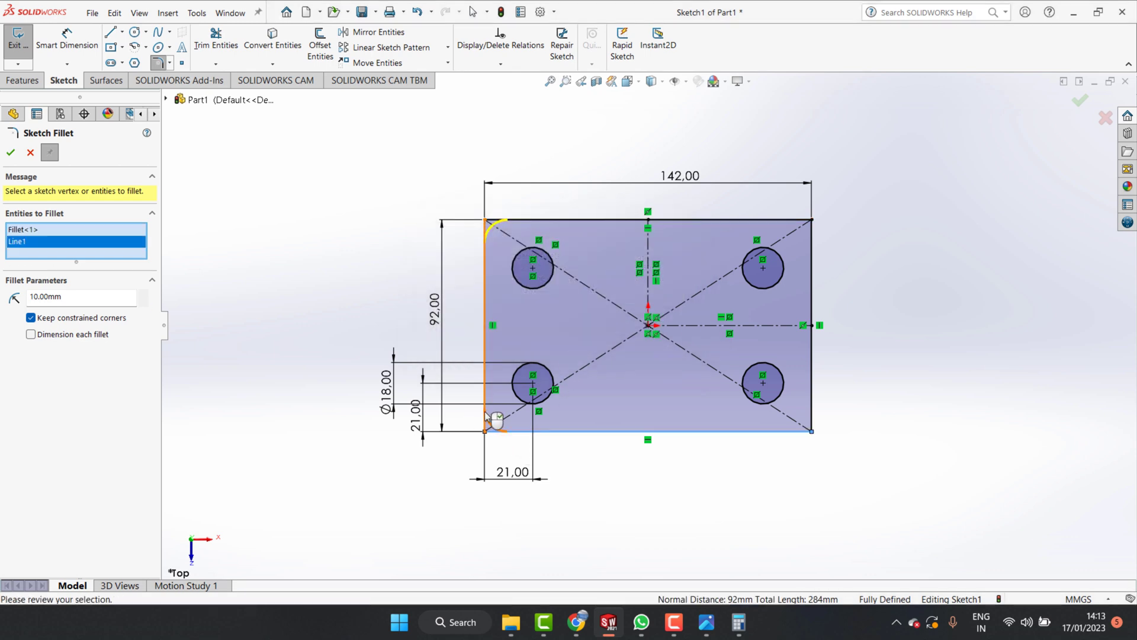
click(486, 414)
click(783, 431)
click(810, 418)
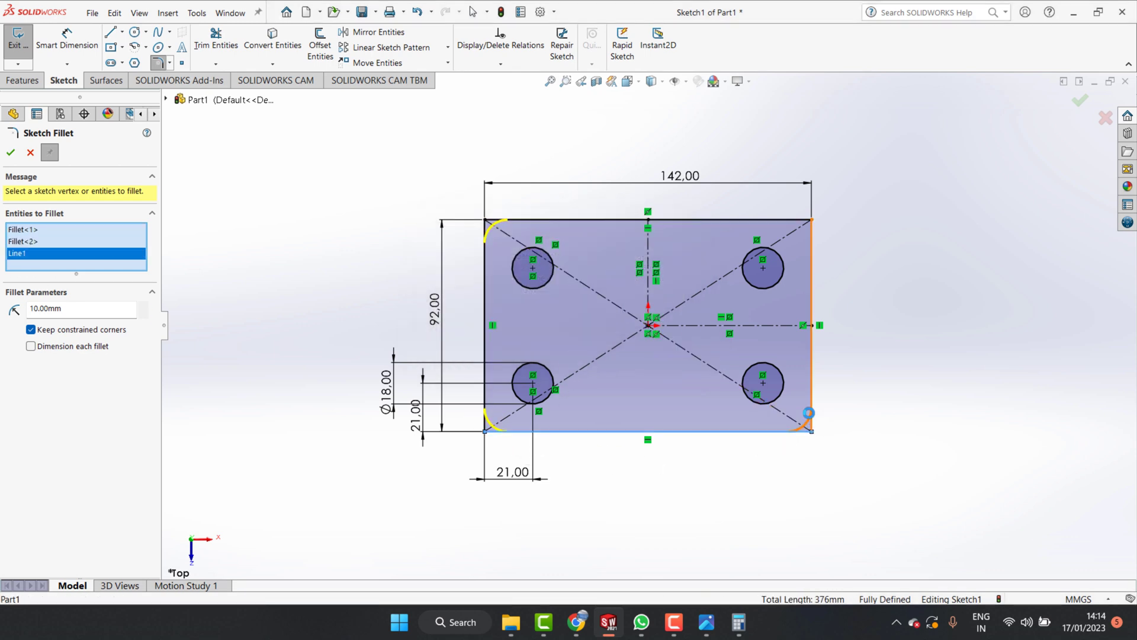
click(602, 326)
click(811, 251)
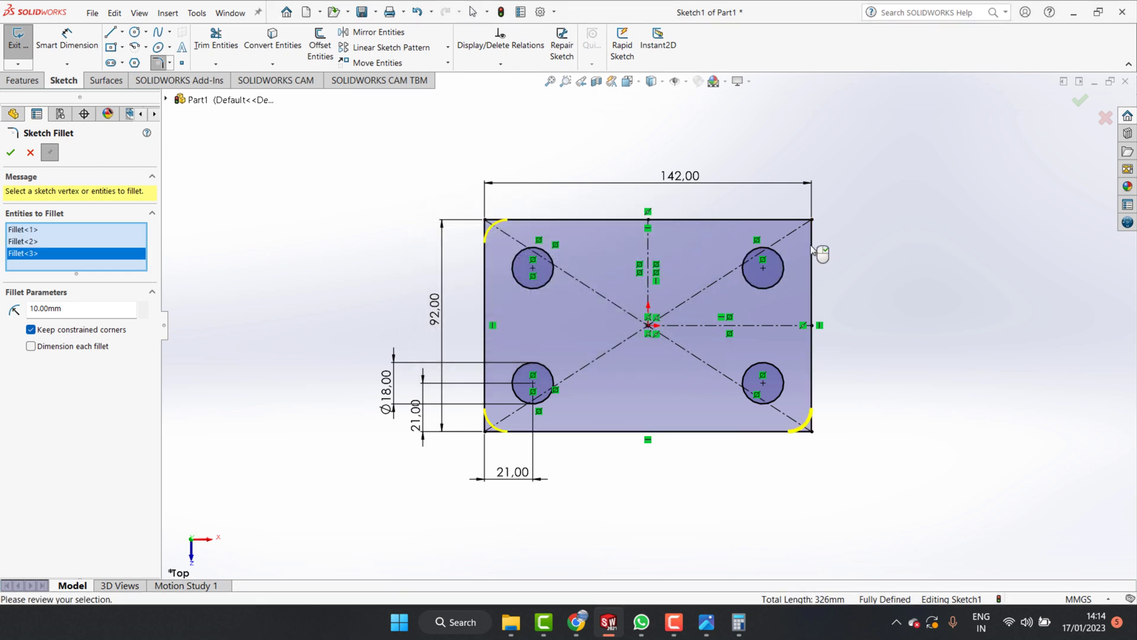
click(791, 220)
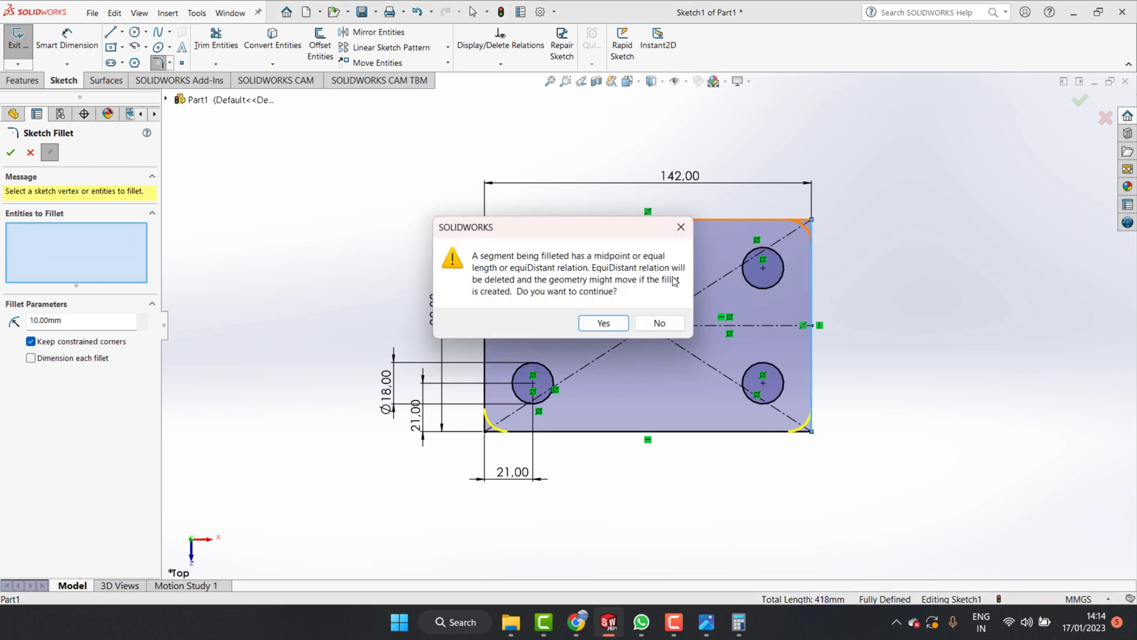
click(612, 322)
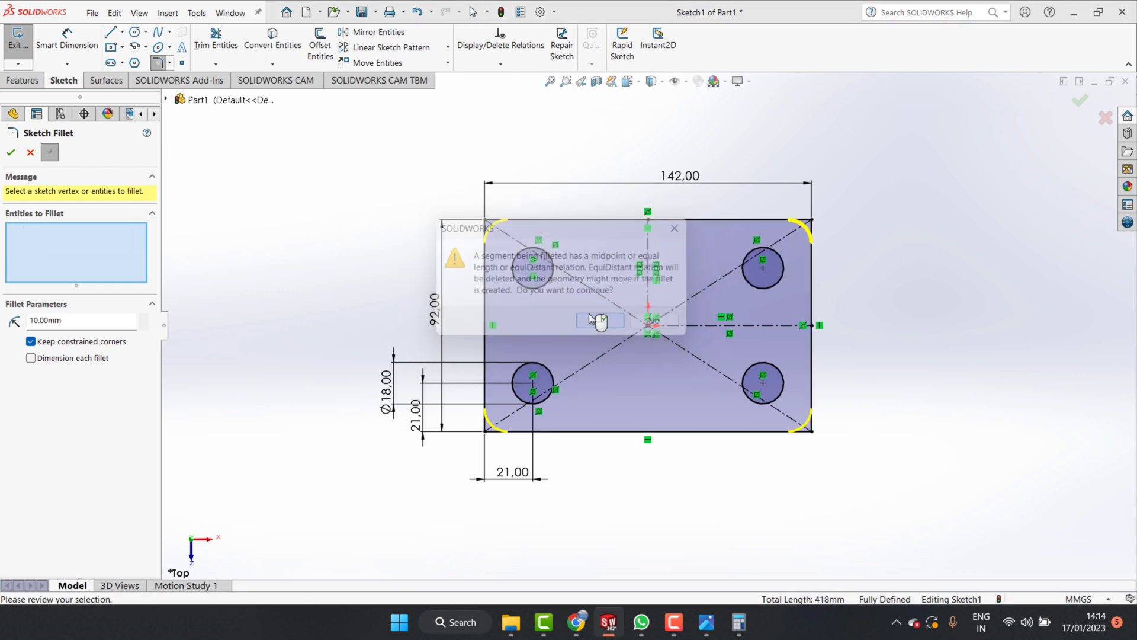
click(12, 153)
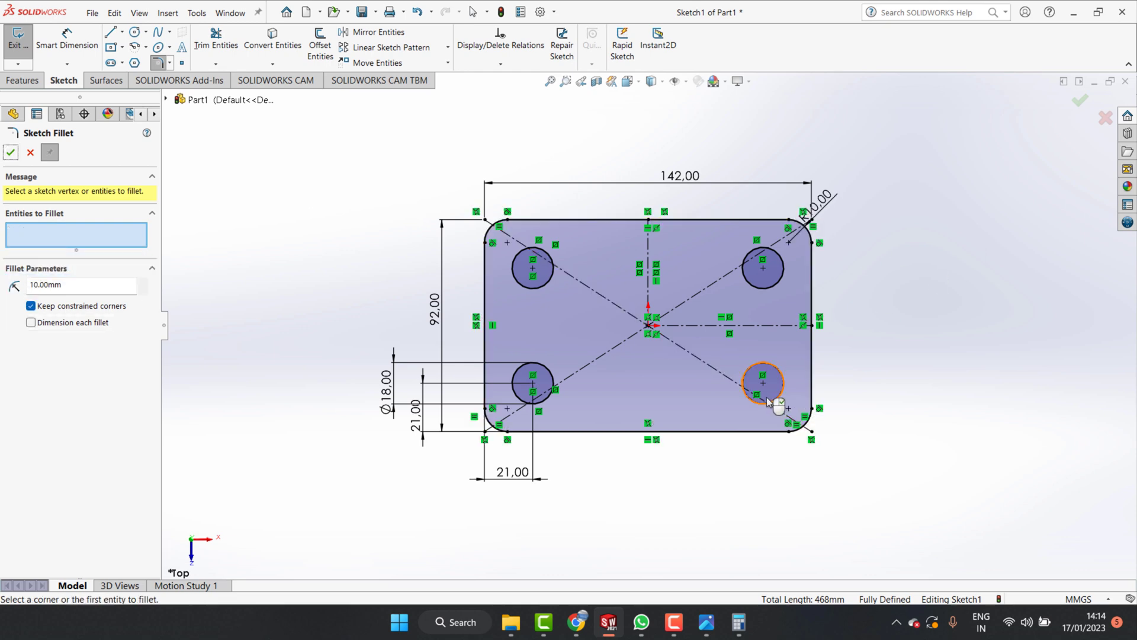
click(11, 154)
- Extrude the filleted plate sketch 14 mm blind into Boss-Extrude1, after checking the reference drawing
click(18, 89)
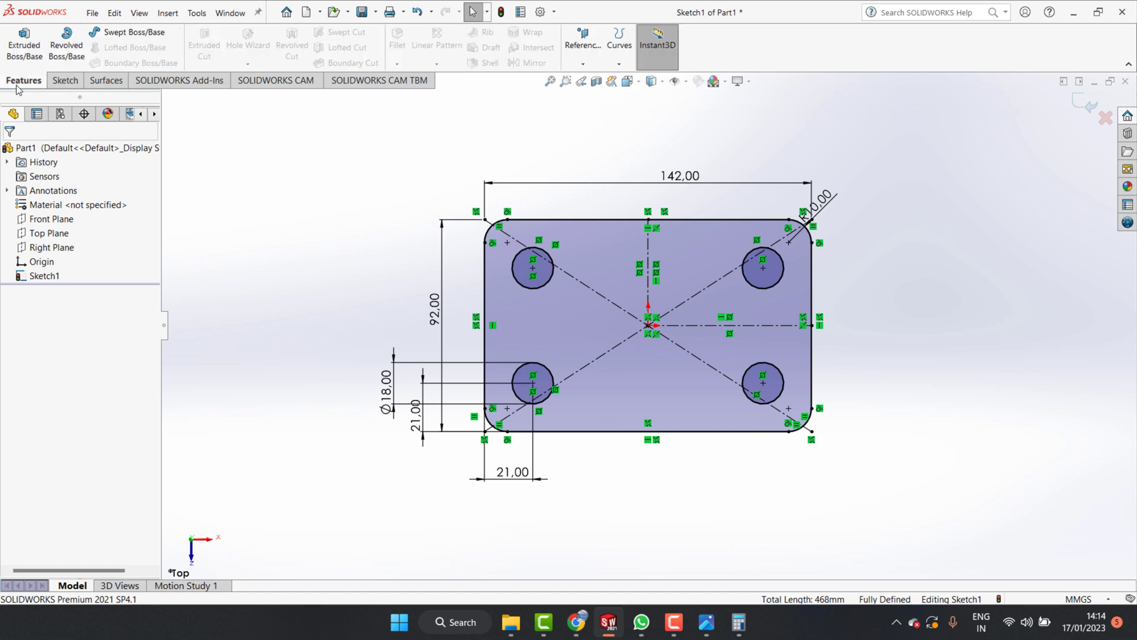
click(24, 48)
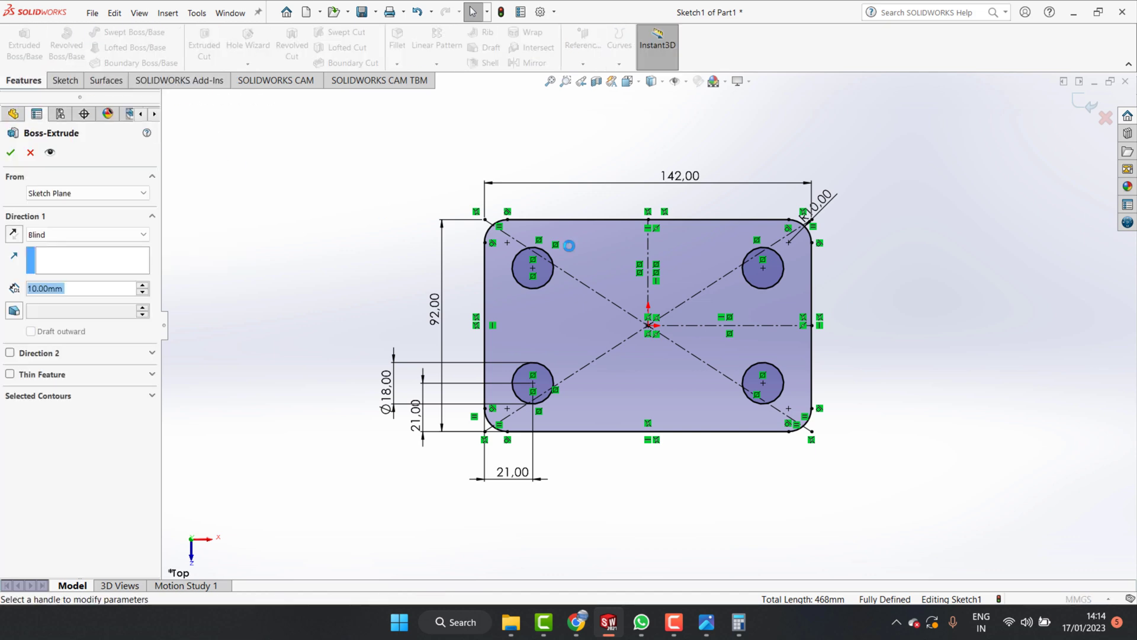
click(706, 622)
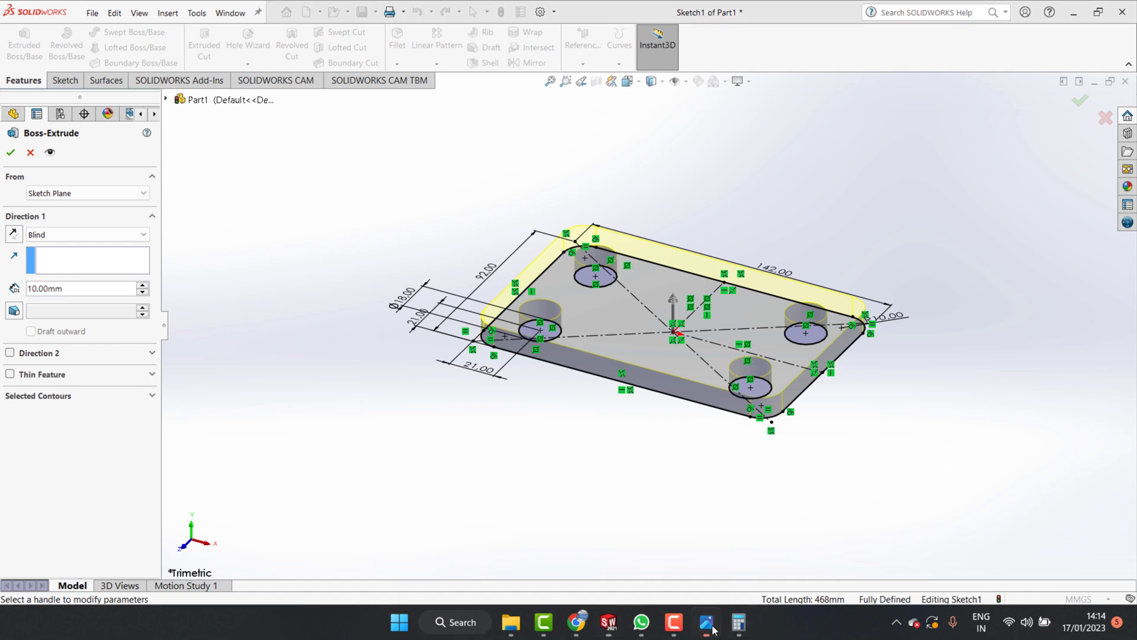
scroll(911, 345, up, 3)
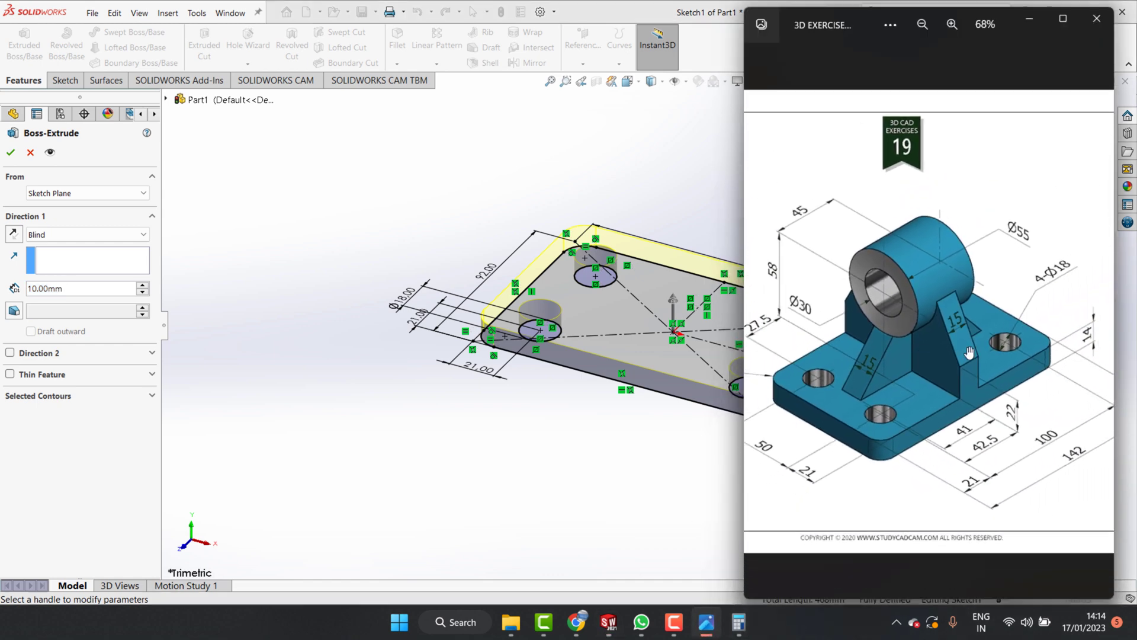
click(1036, 23)
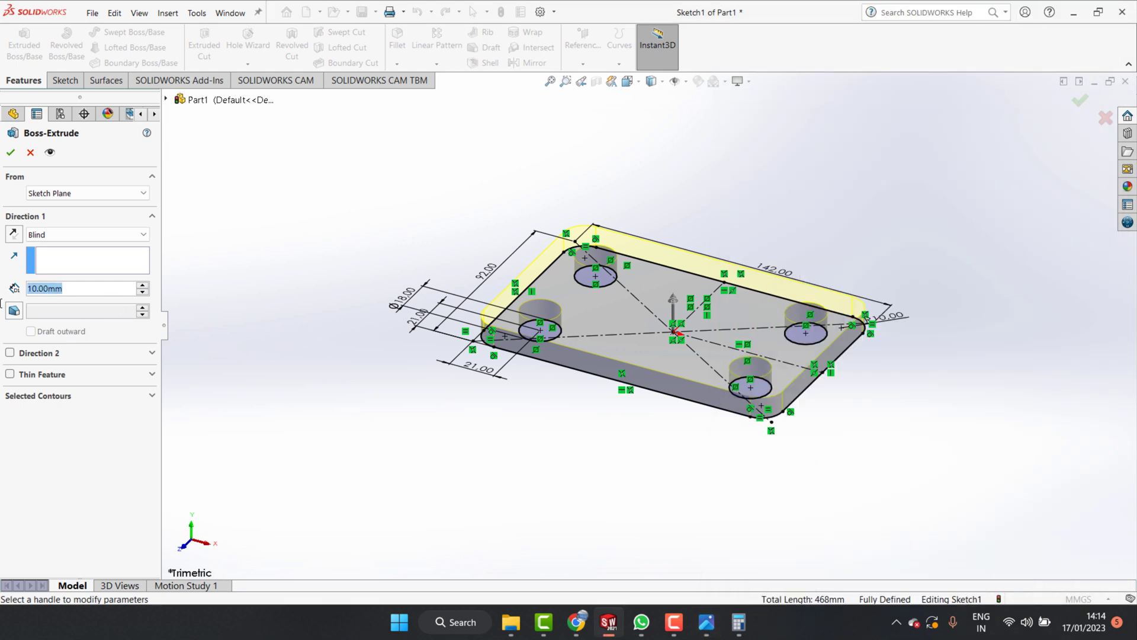
text(14)
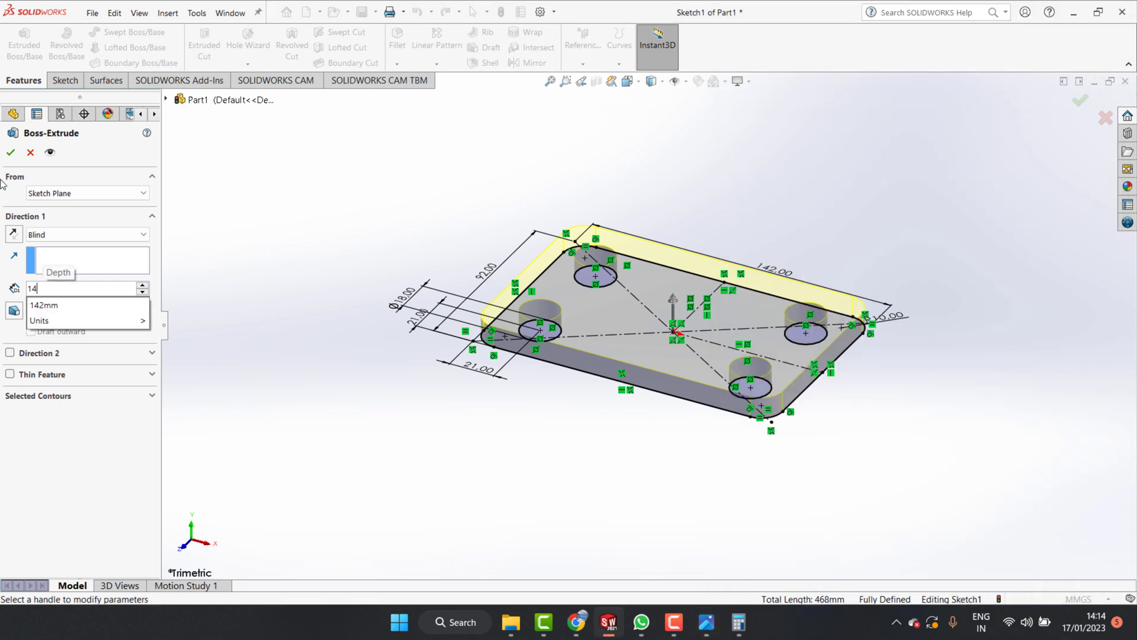
key(Return)
click(10, 152)
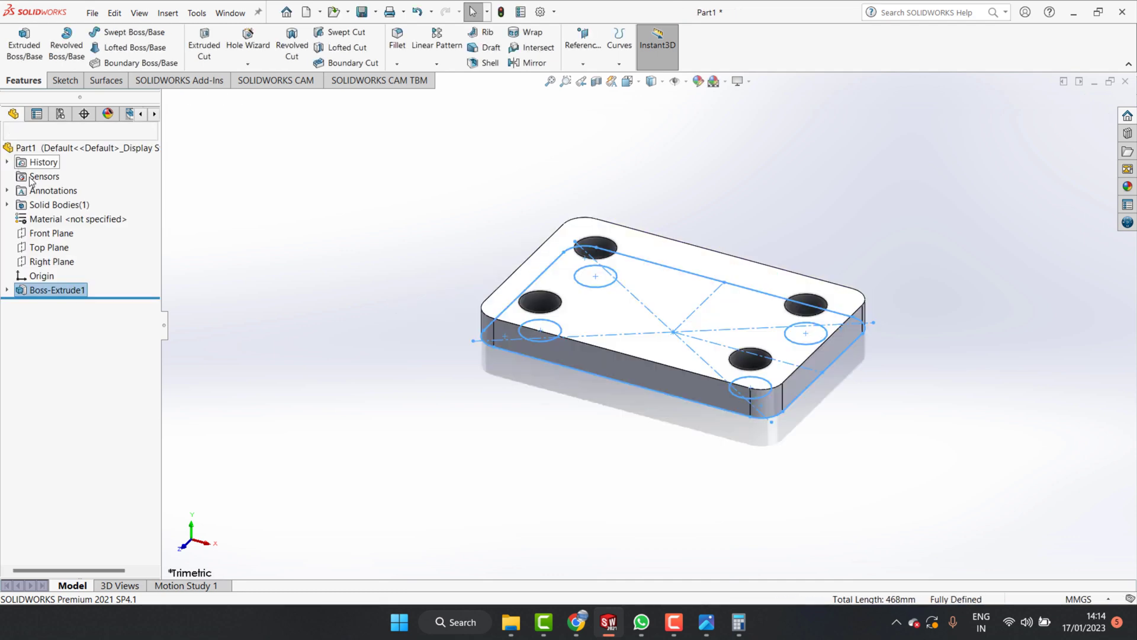
click(776, 500)
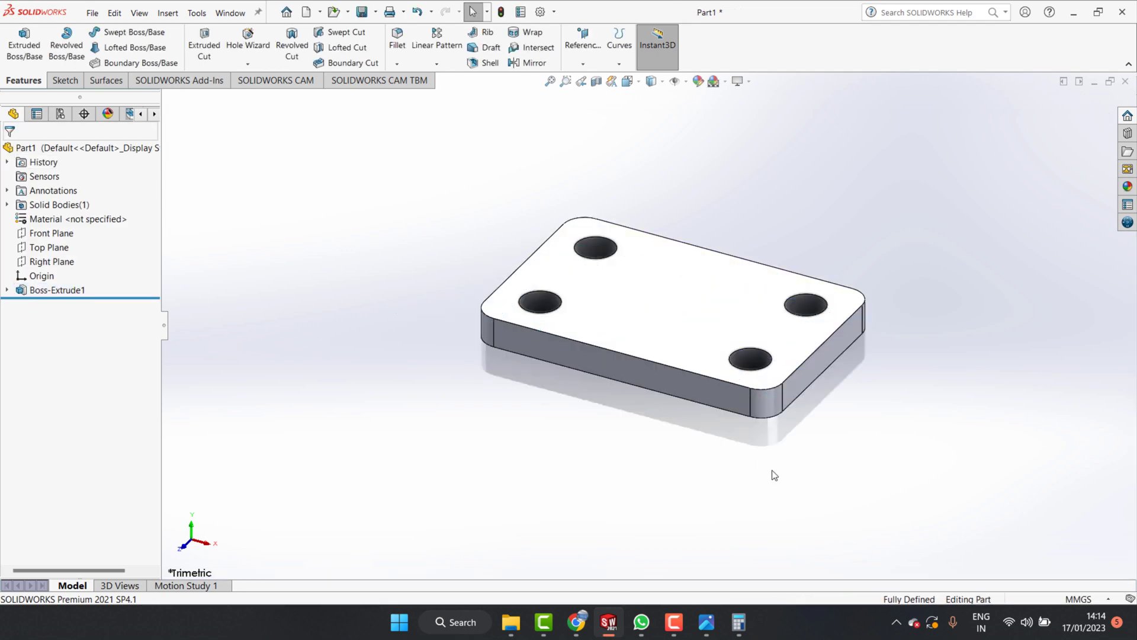
click(707, 622)
scroll(900, 414, up, 1)
scroll(892, 420, up, 1)
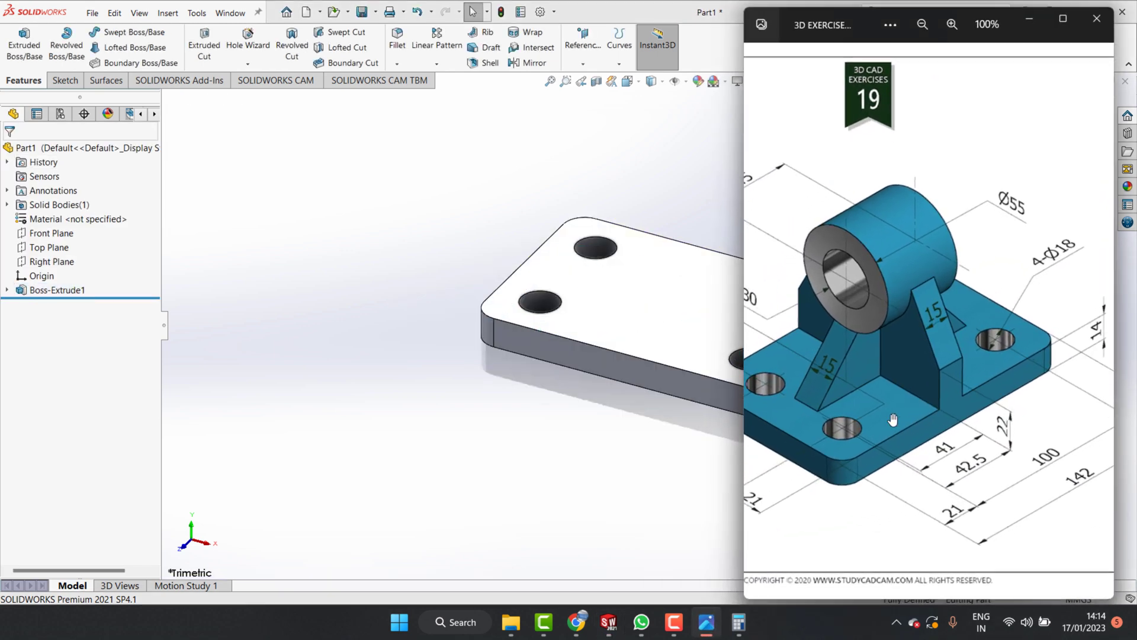
scroll(900, 415, up, 1)
drag(909, 403, 930, 404)
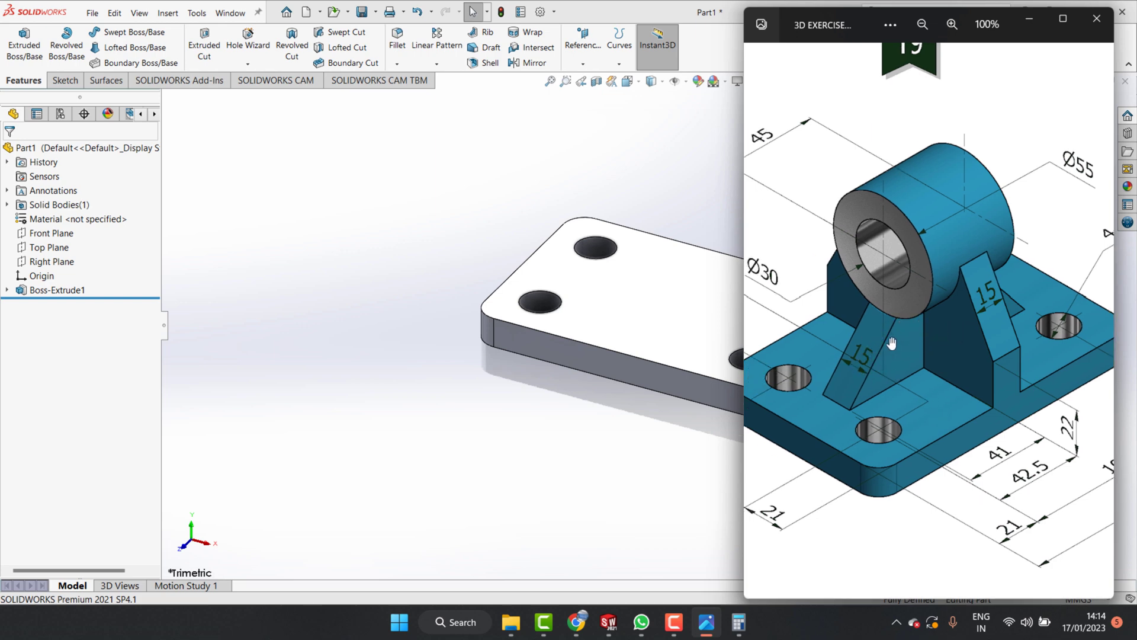
click(629, 298)
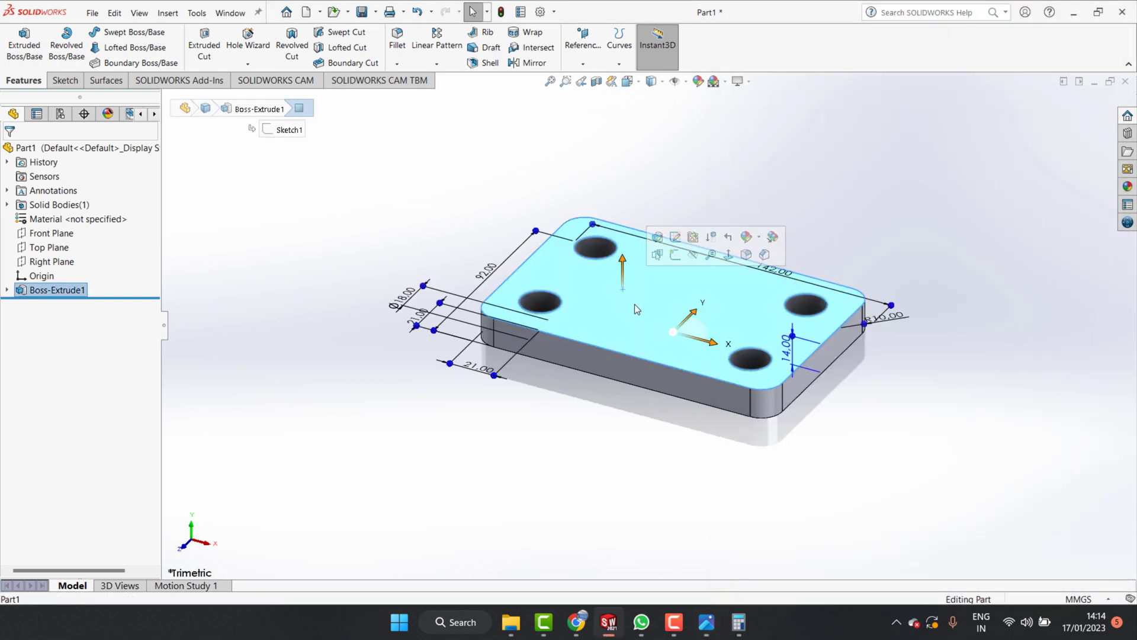
- Start a new sketch on the plate's top face, viewed Normal To
click(595, 446)
click(745, 286)
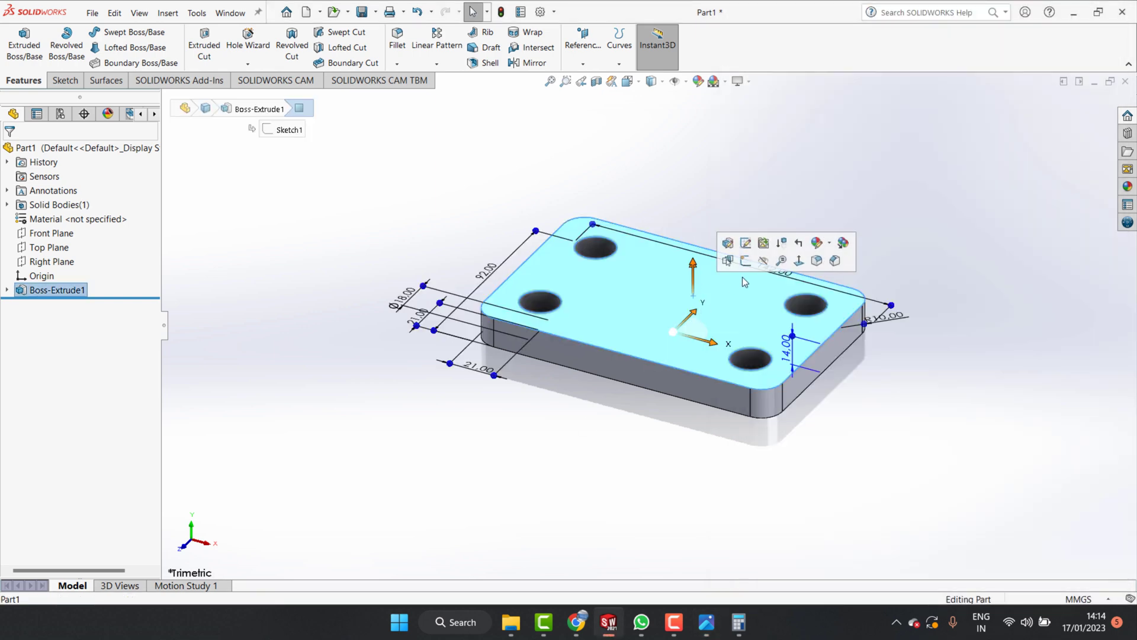
click(797, 263)
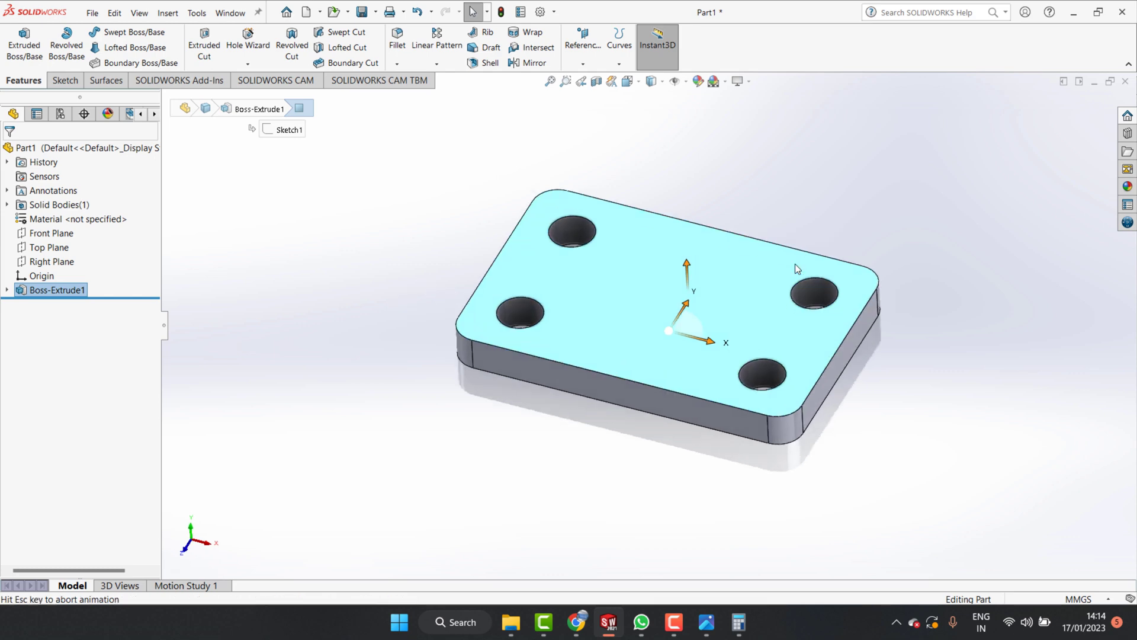
click(65, 80)
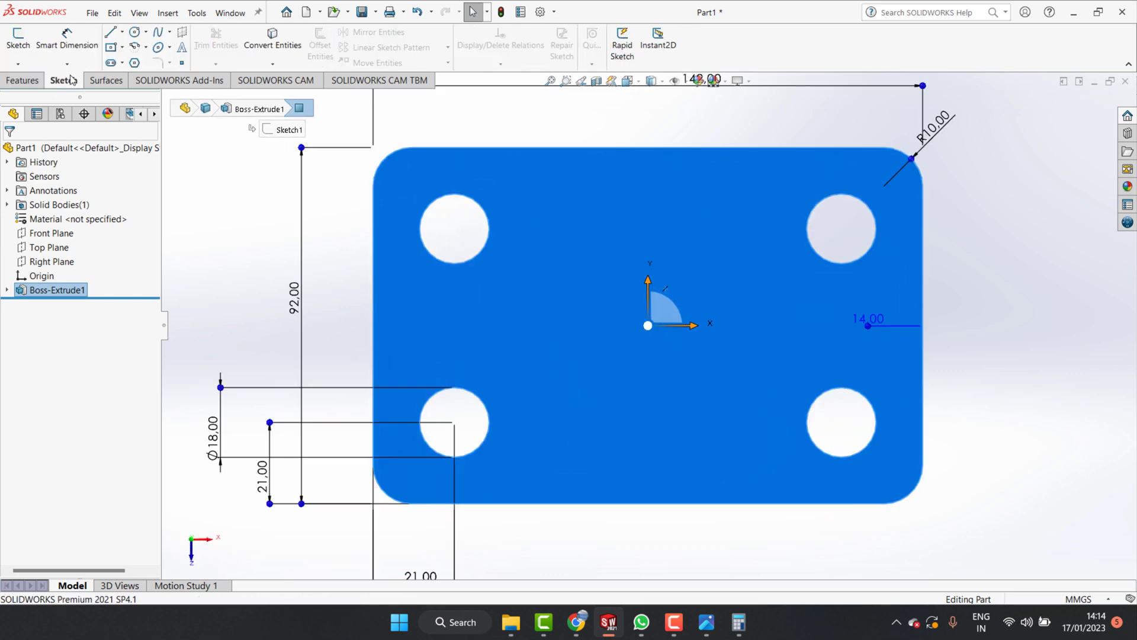
click(122, 47)
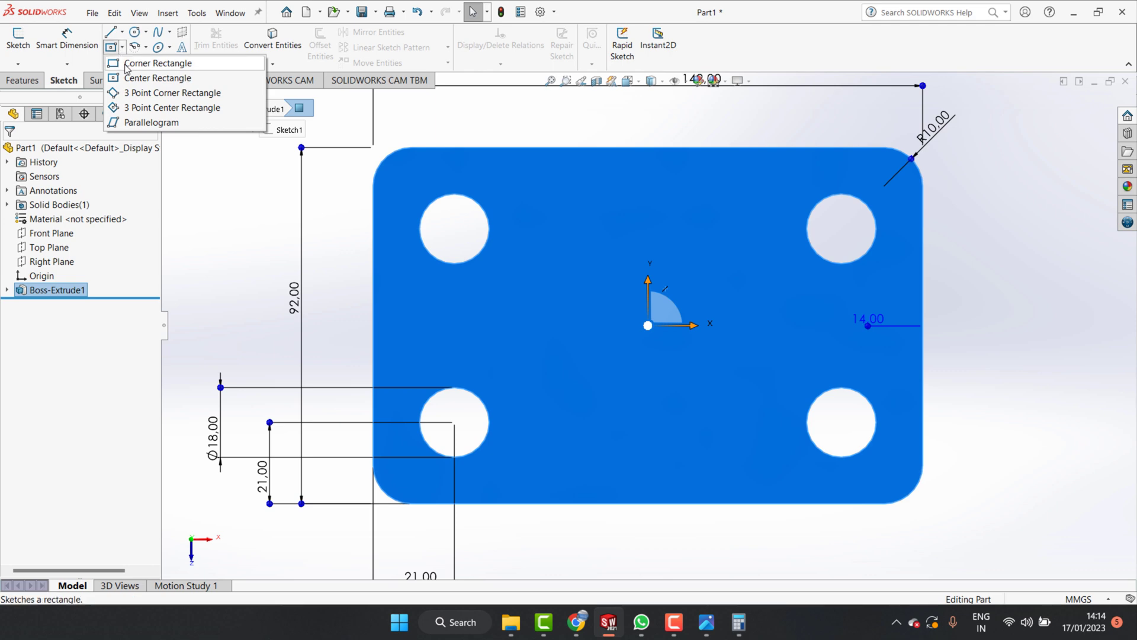
click(121, 64)
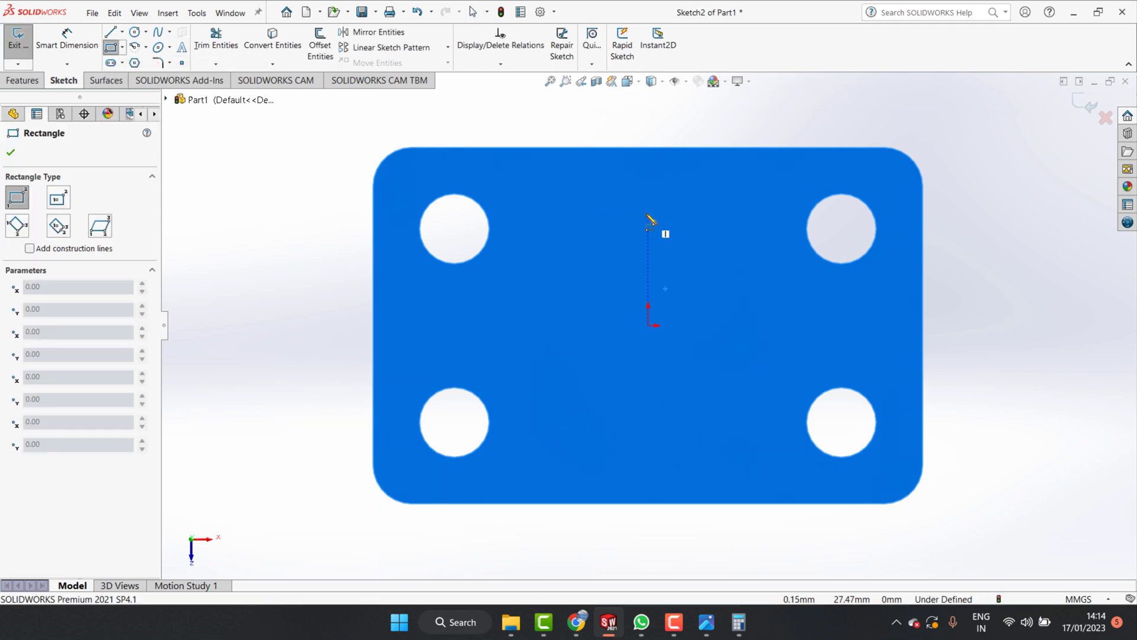
- Draw a centre rectangle from the origin to the plate's top edge
click(123, 48)
click(151, 79)
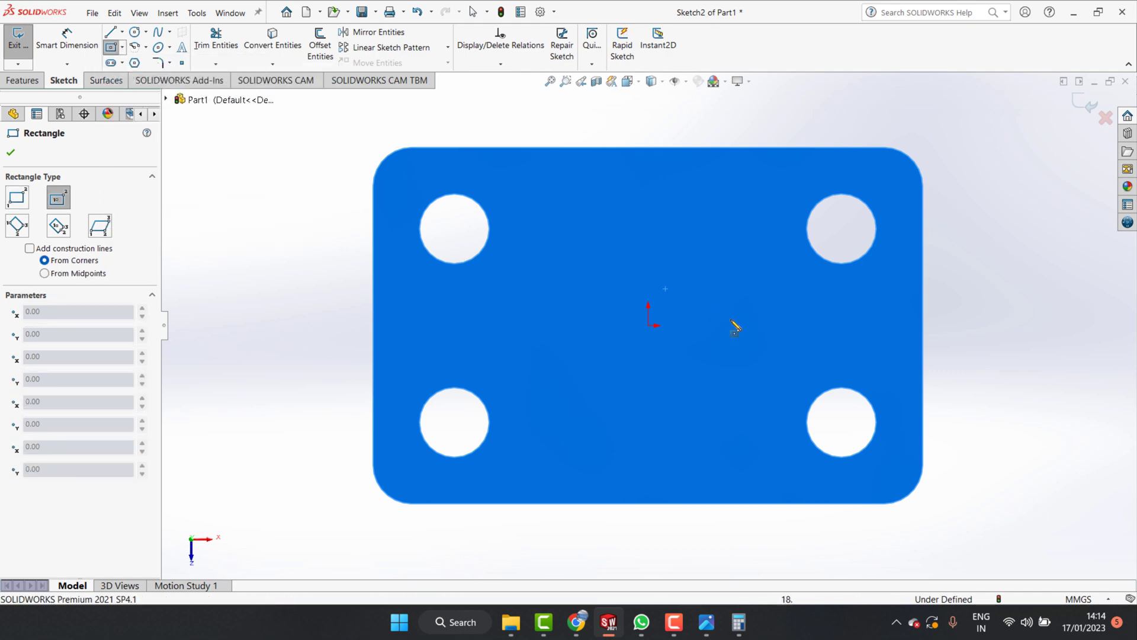
click(653, 326)
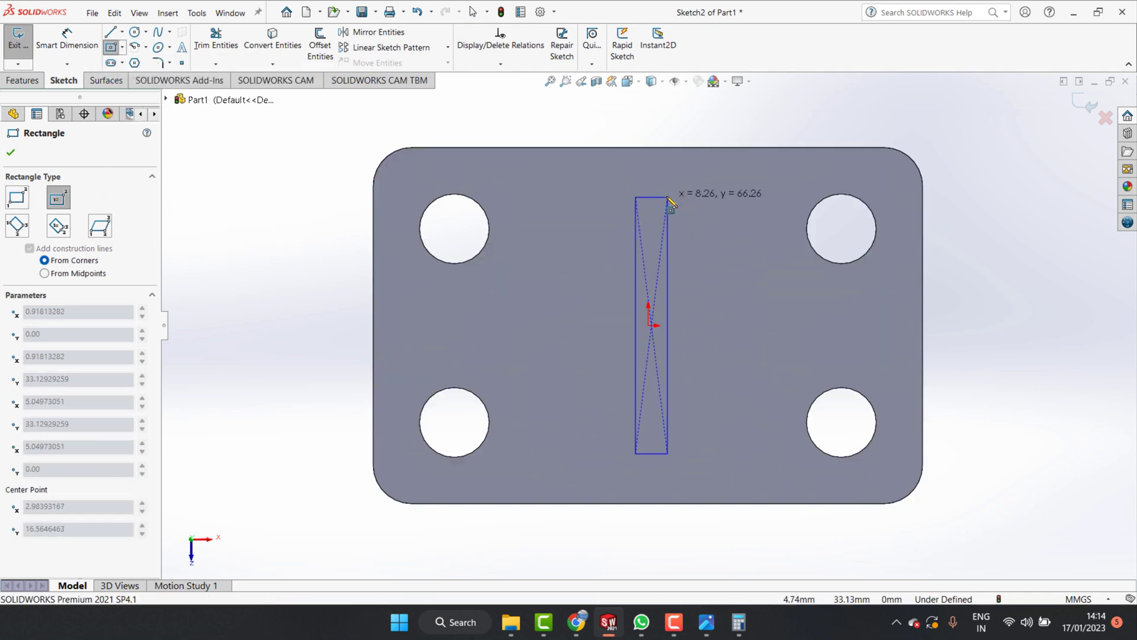
click(697, 148)
key(Escape)
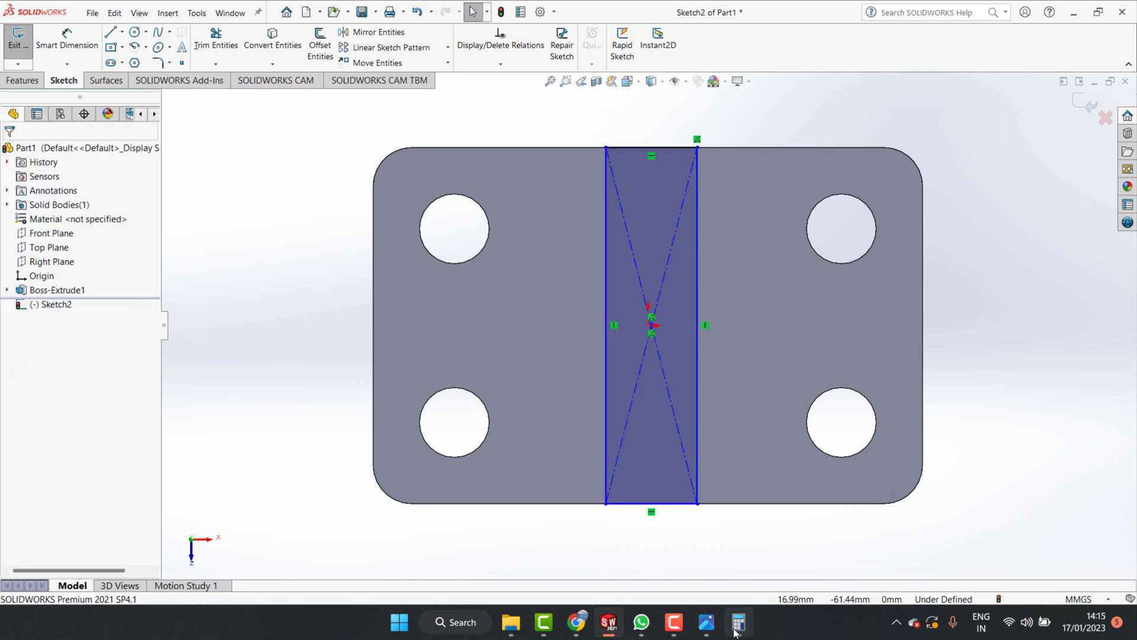
- Dimension the rectangle's left edge 7.5 mm from the centre line
click(706, 621)
scroll(977, 332, up, 1)
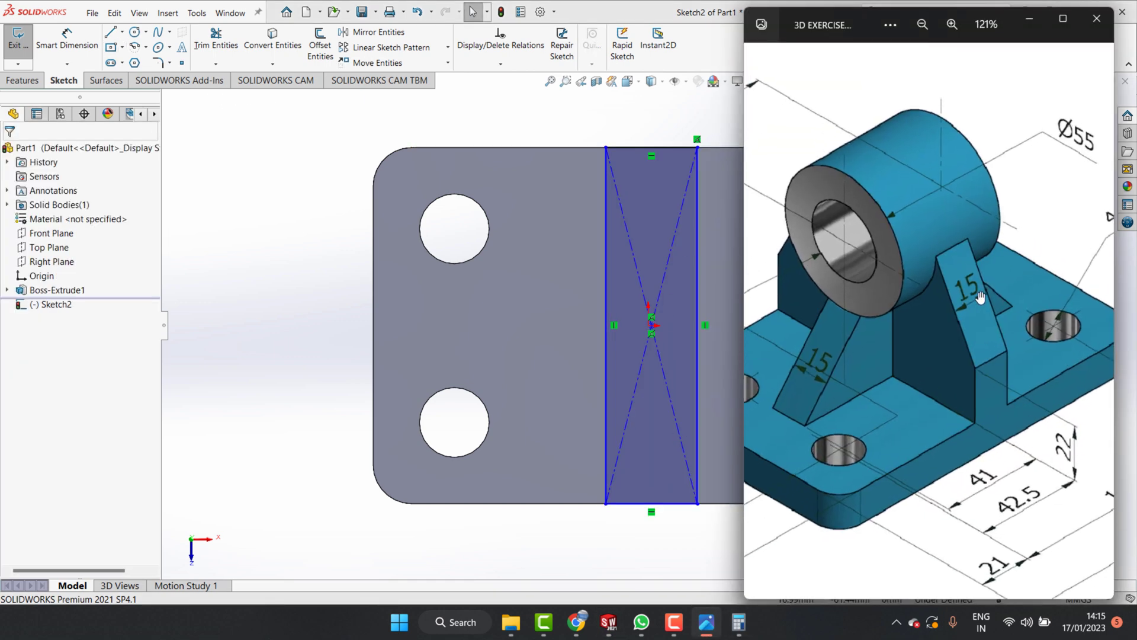
scroll(980, 296, up, 1)
click(1030, 16)
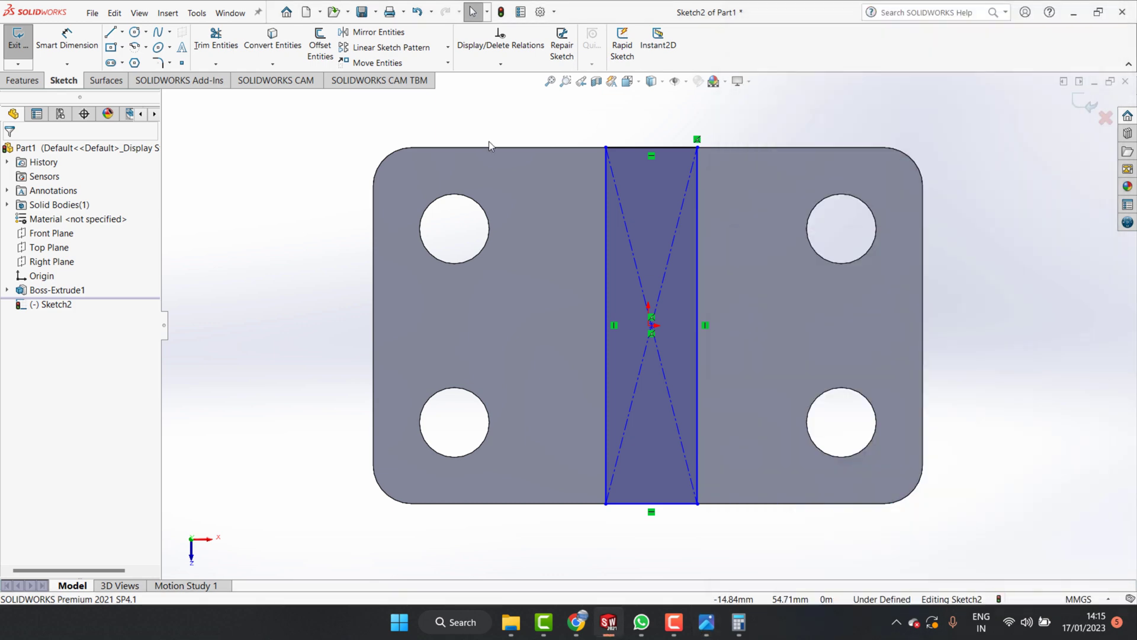
click(66, 39)
click(606, 314)
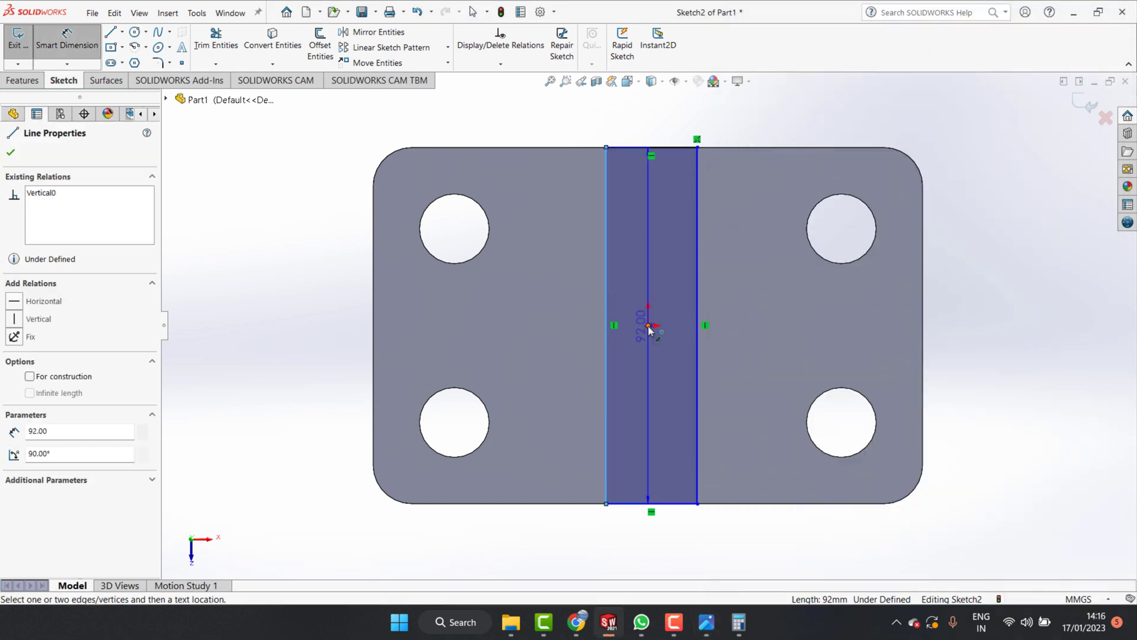
click(648, 326)
click(635, 237)
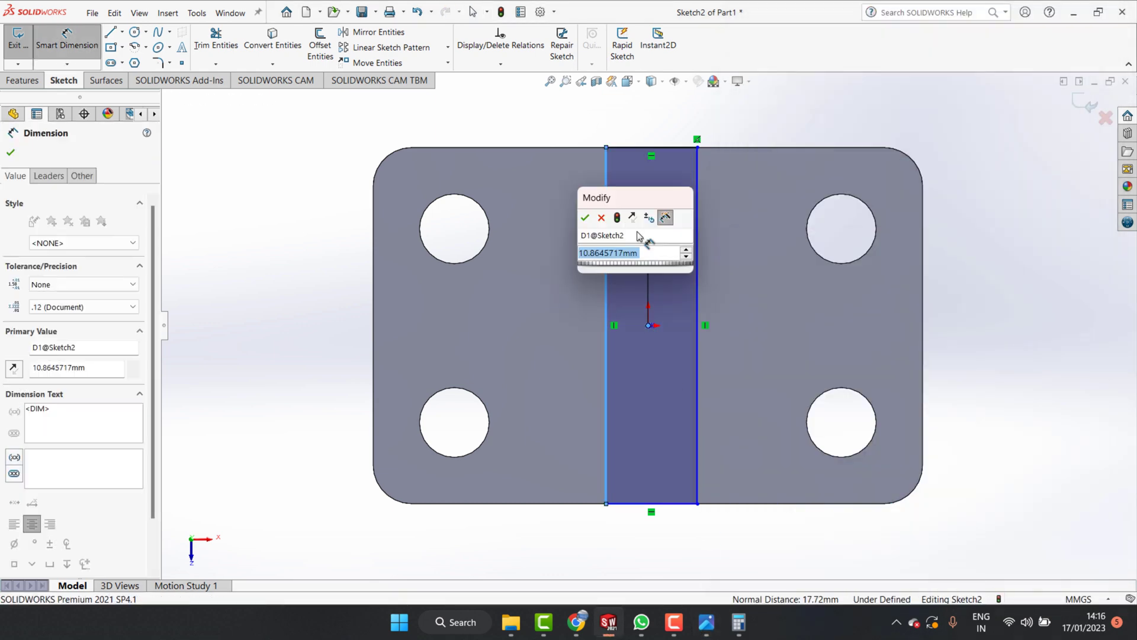
text(7.5)
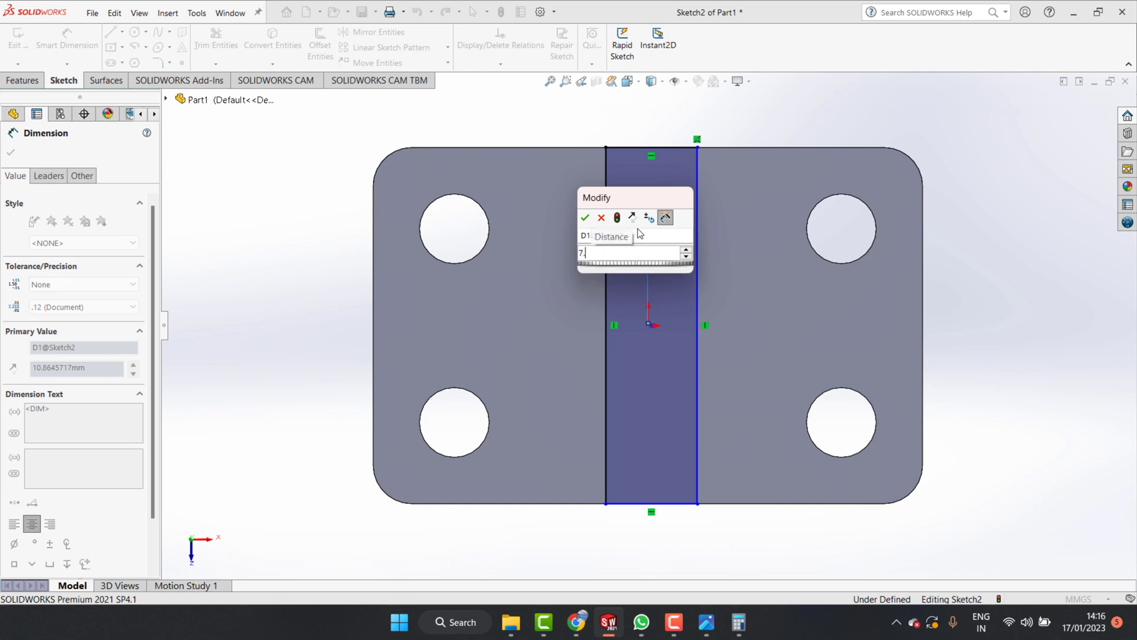
click(584, 218)
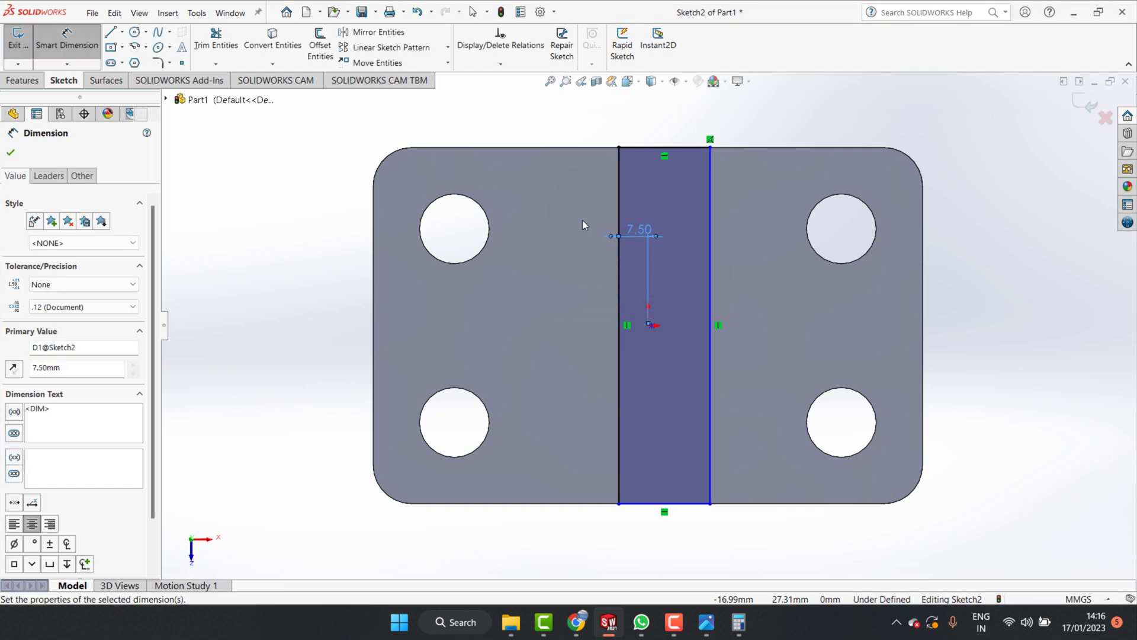
- Dimension the rectangle's length as 92 mm
click(711, 214)
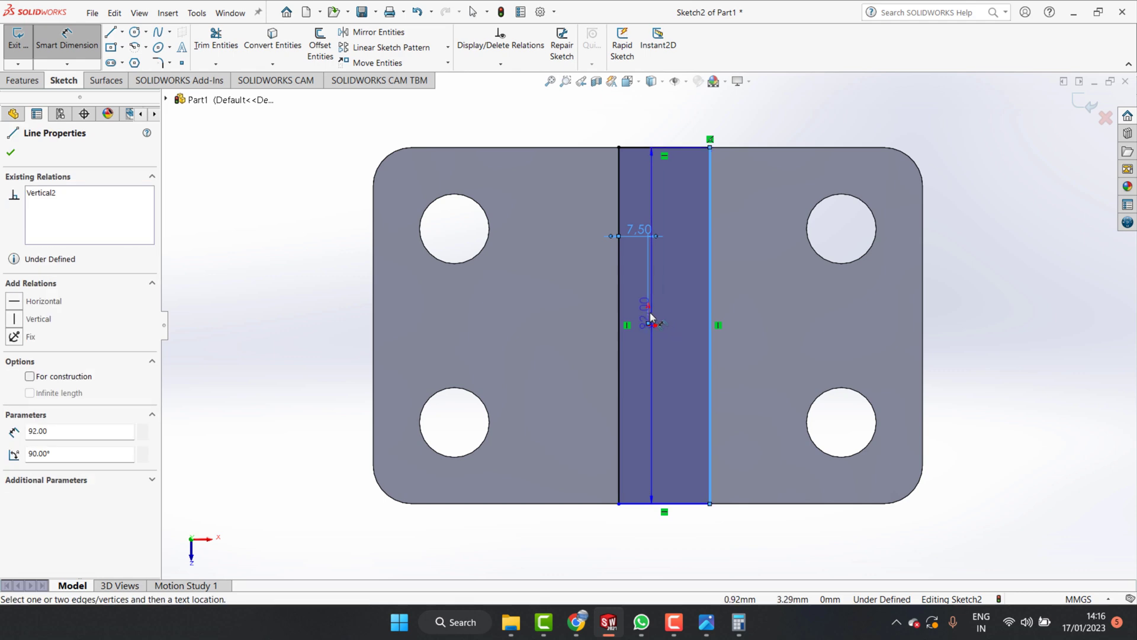
click(658, 277)
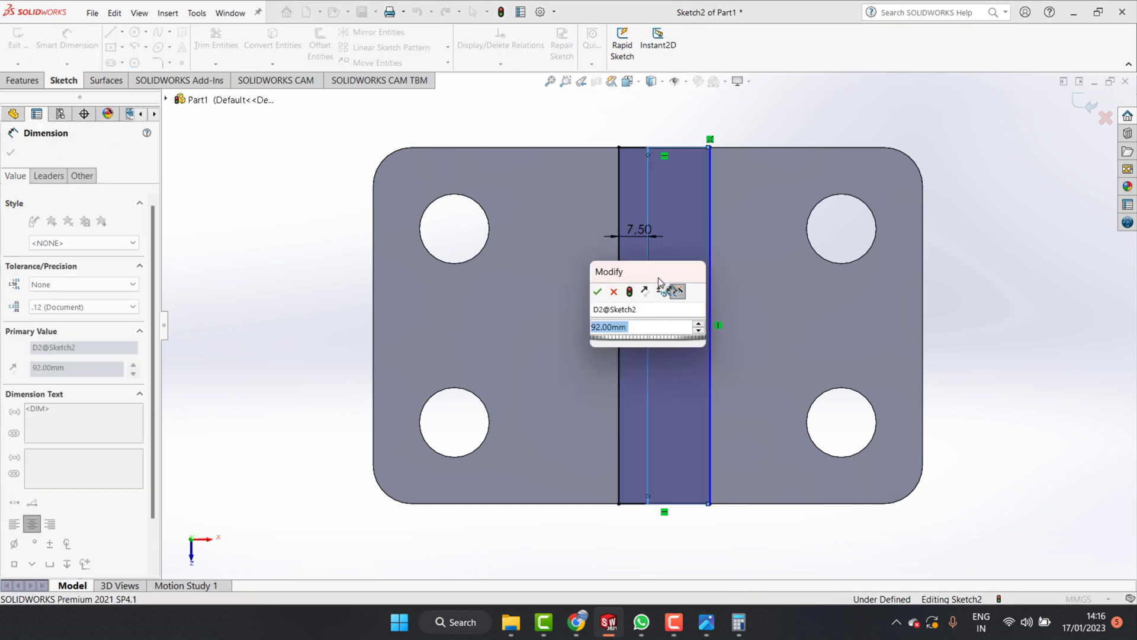
click(614, 291)
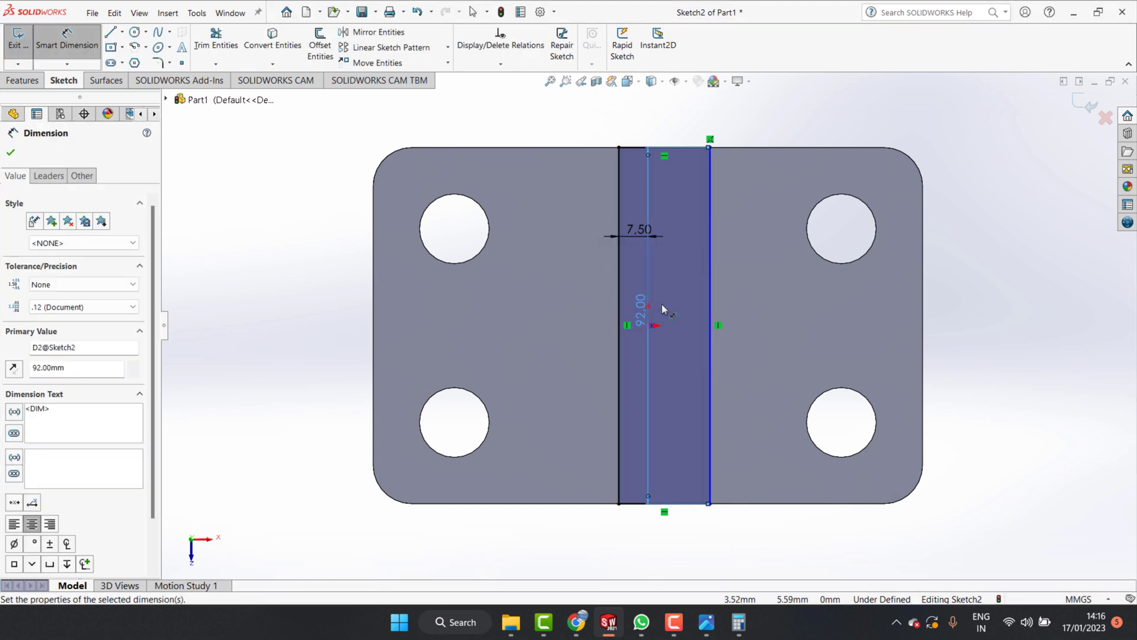
key(Escape)
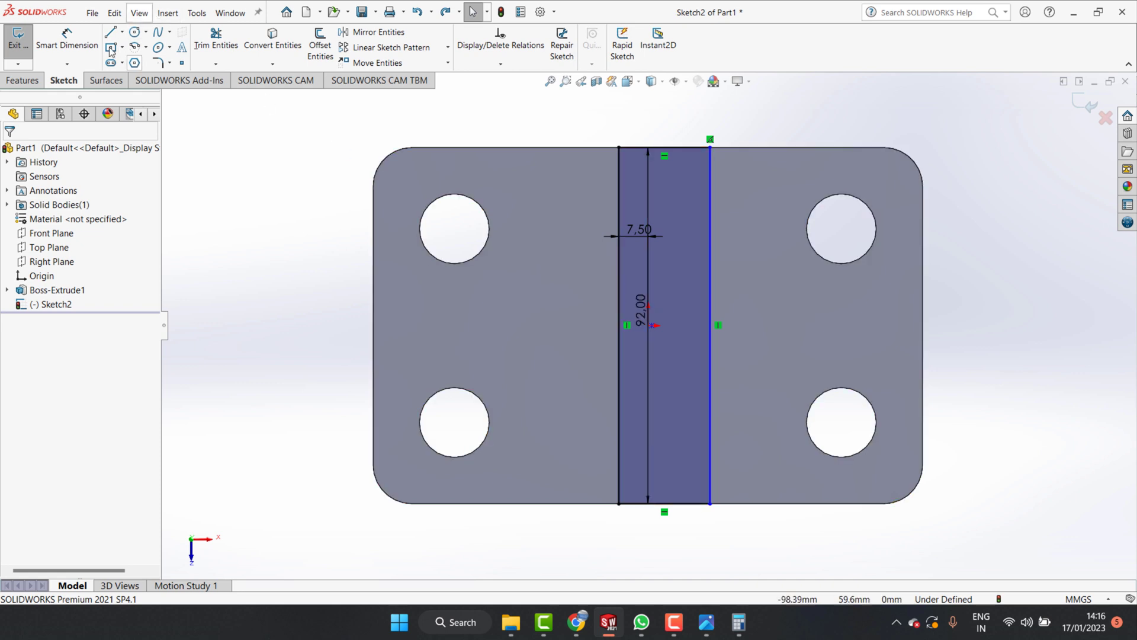
- Undo the recent changes and reset the left-edge offset to 7.5 mm
key(ctrl+z)
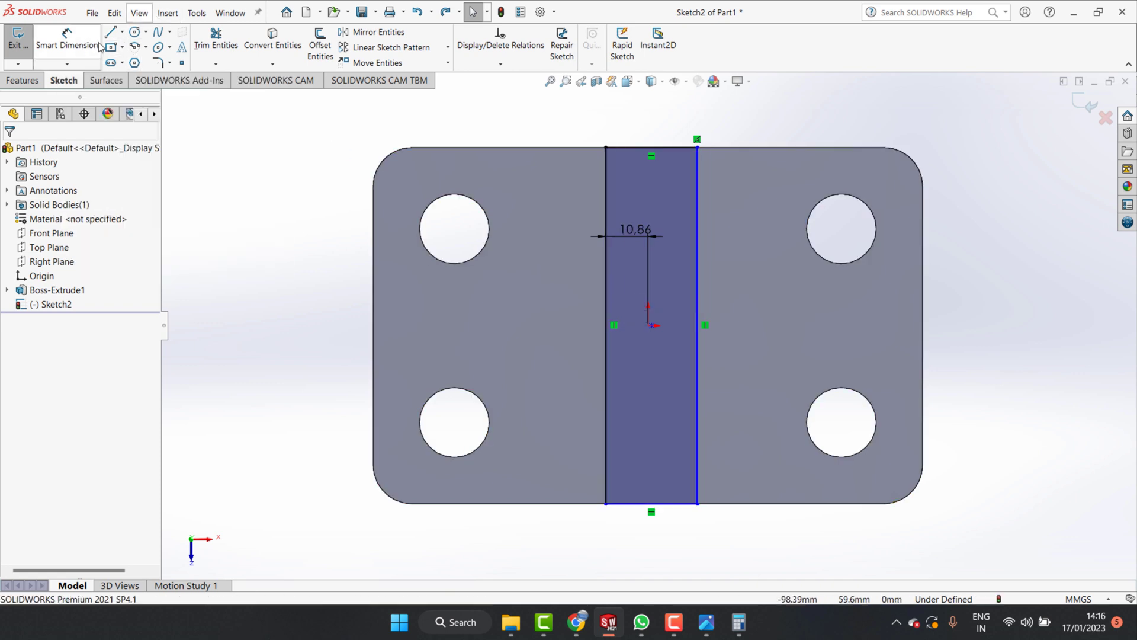
double_click(633, 231)
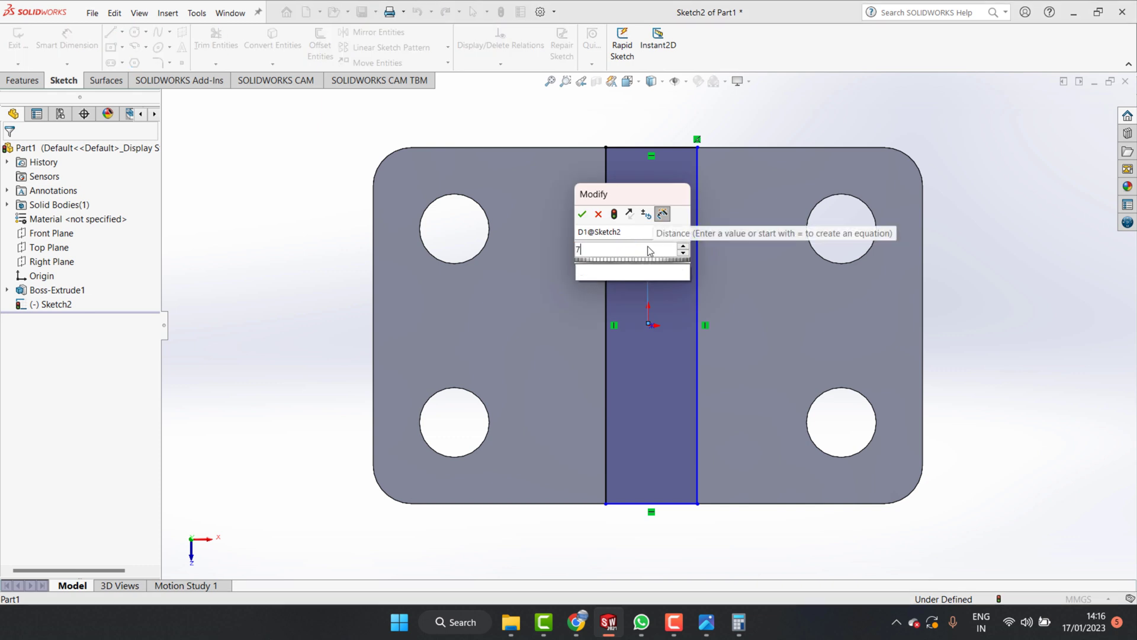
text(7.5)
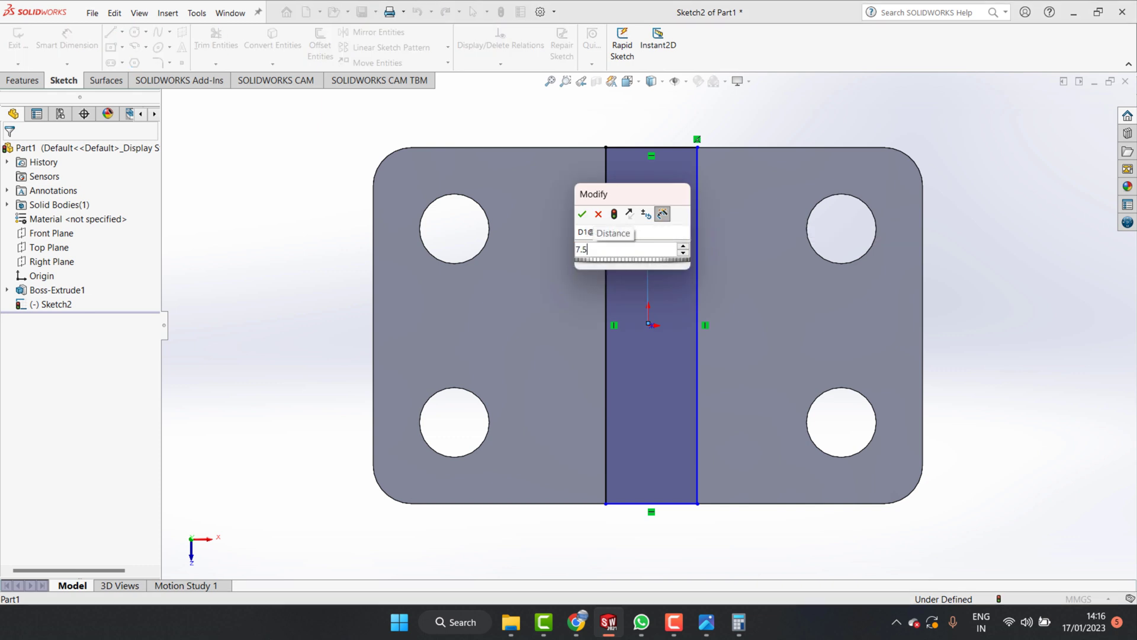
click(581, 214)
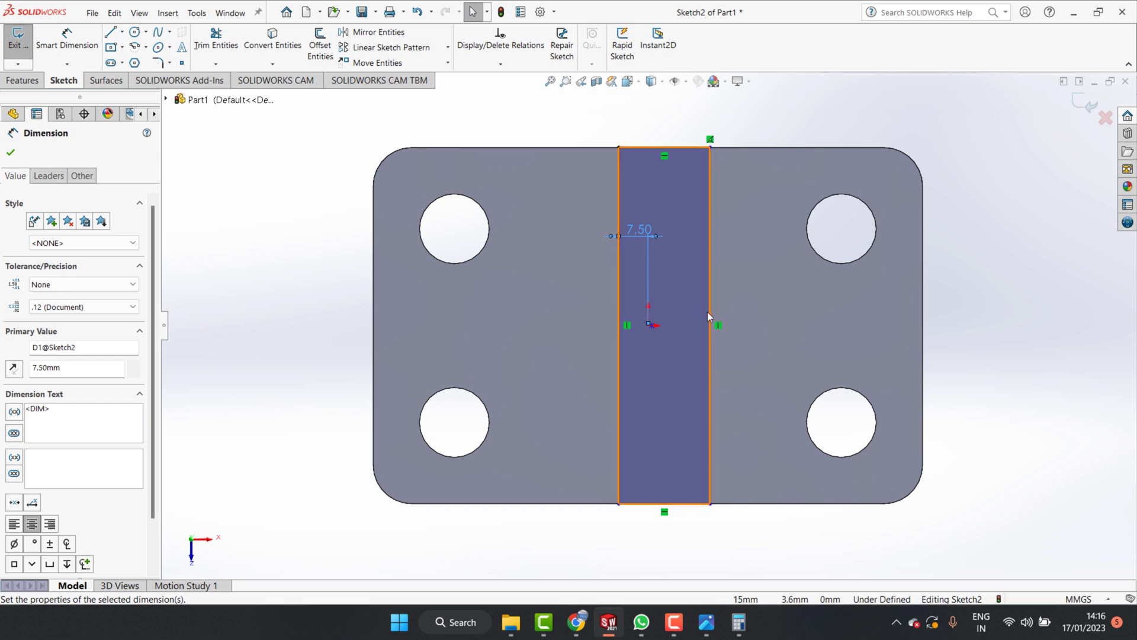
- Dimension the strip's right edge 7.5 mm from the origin, making it 15 mm wide
click(711, 311)
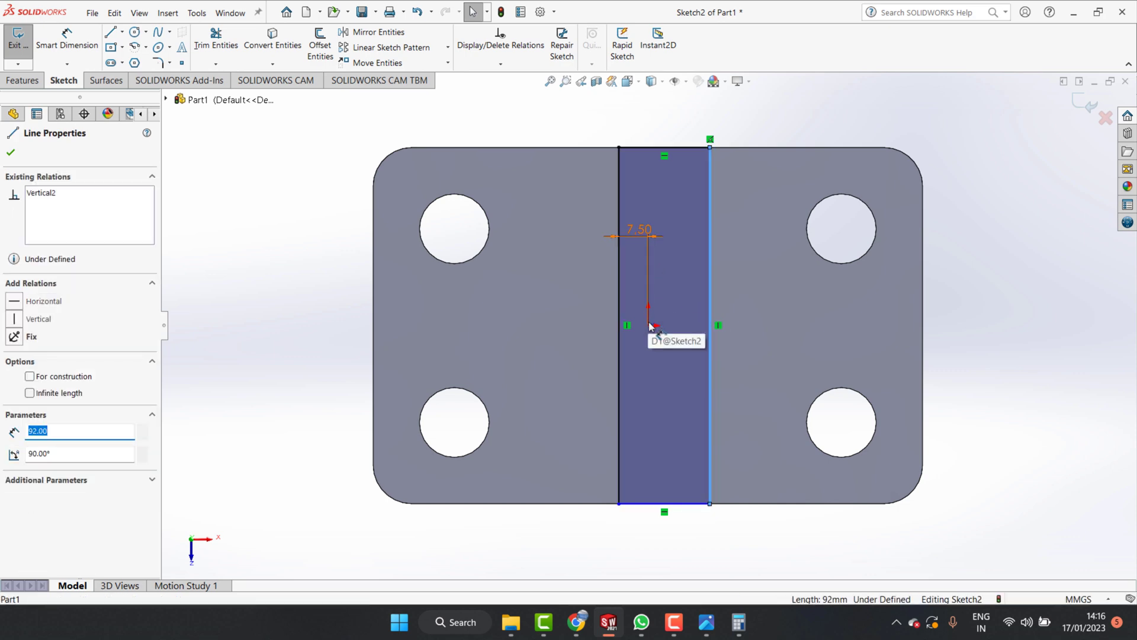
click(646, 329)
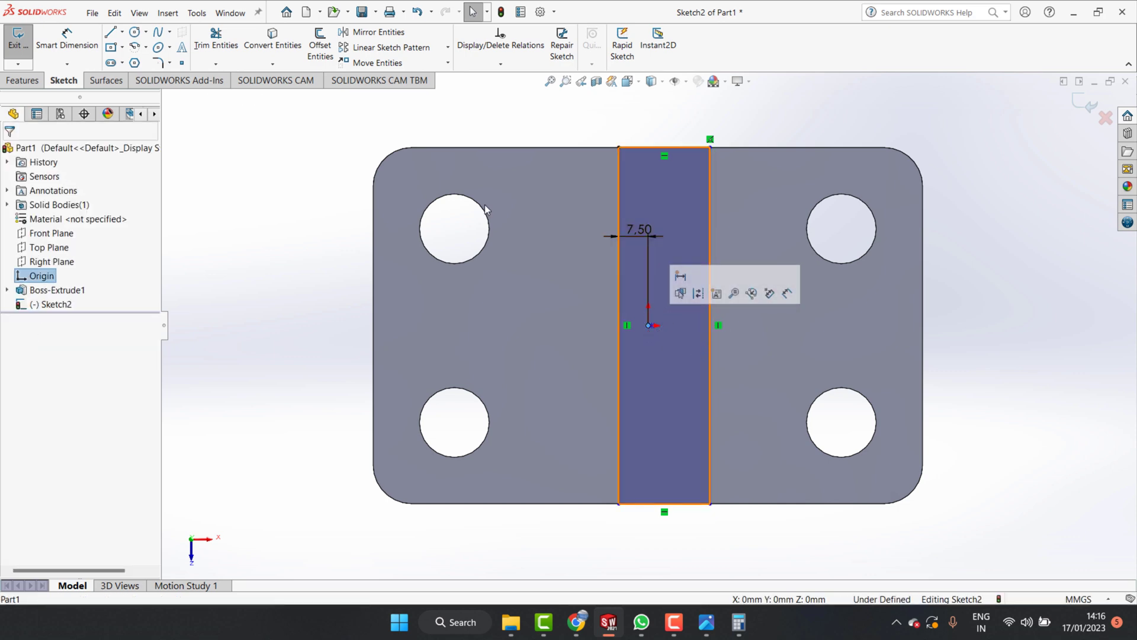
key(d)
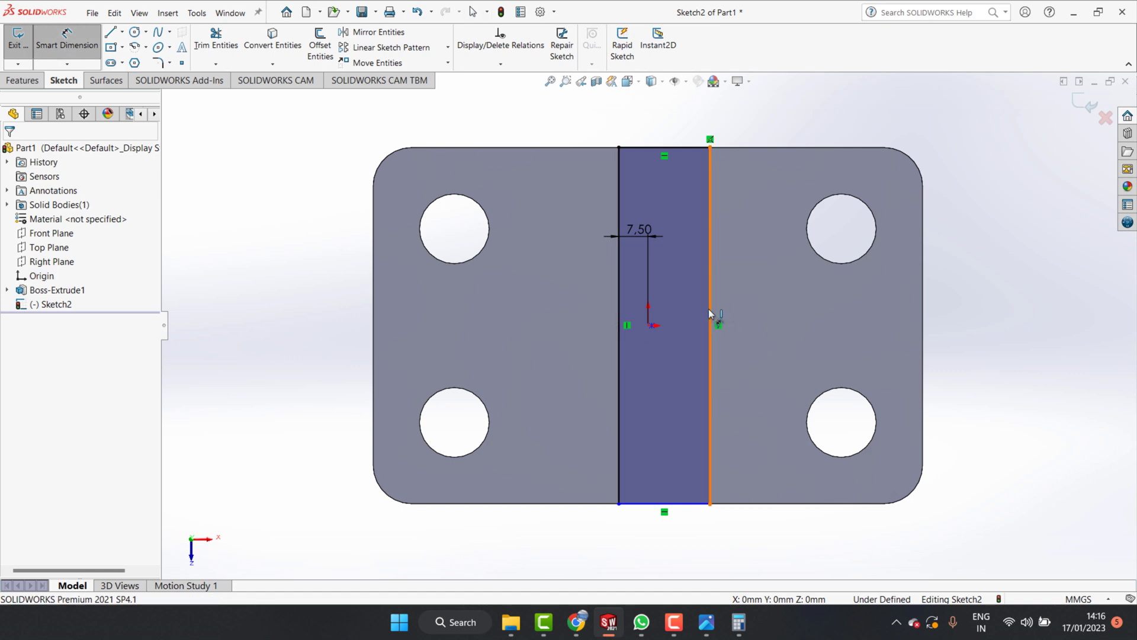
click(708, 308)
click(648, 325)
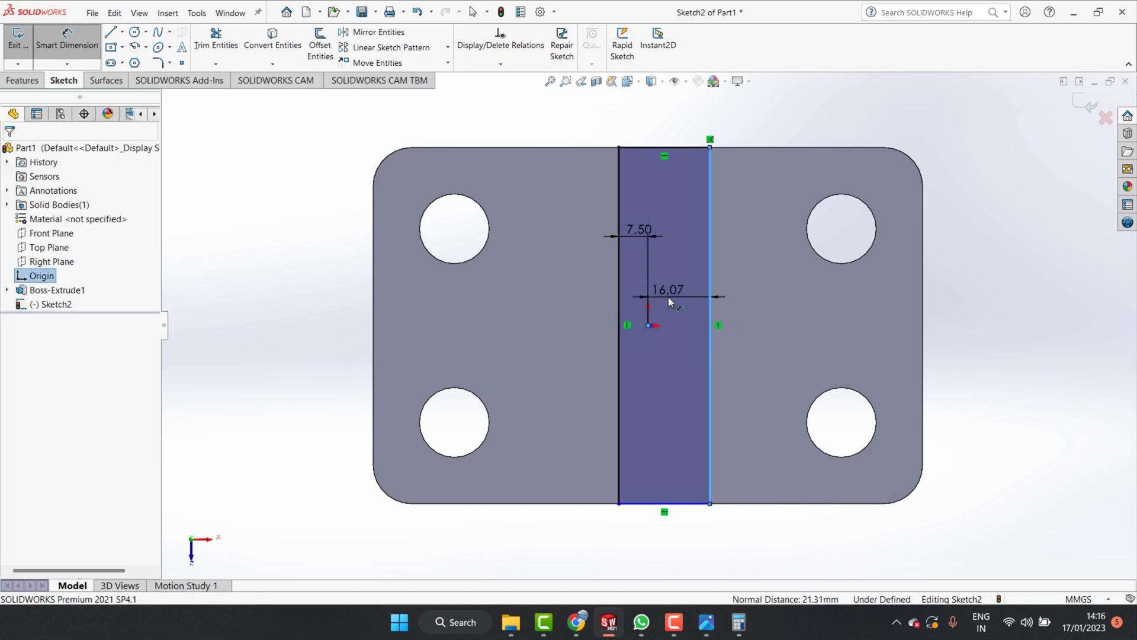
click(668, 296)
text(7)
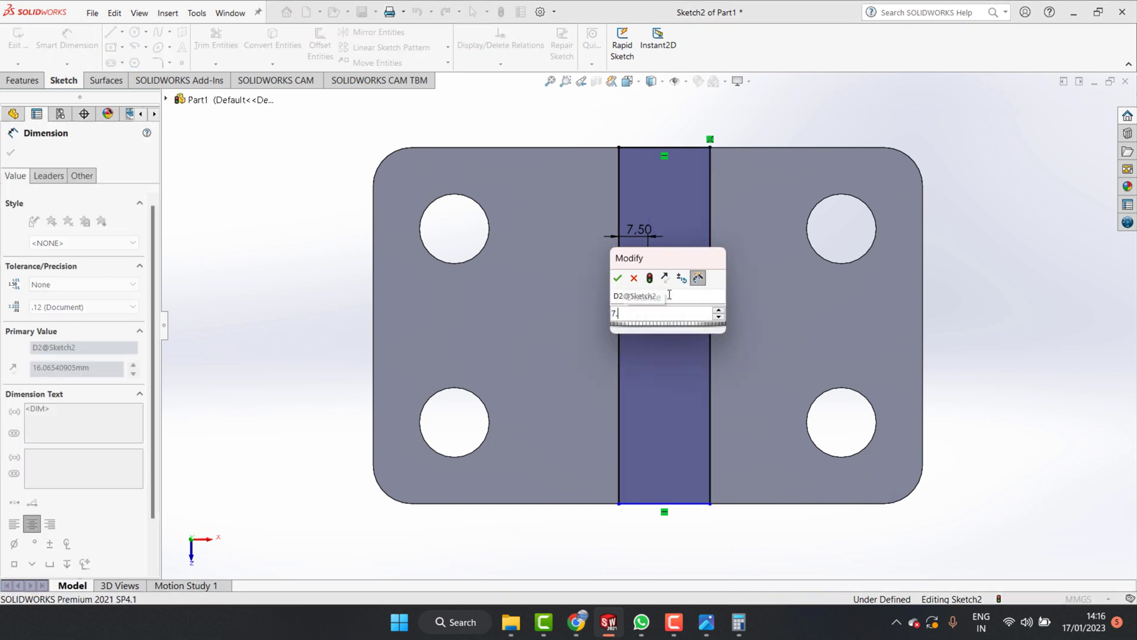
text(.5)
key(Return)
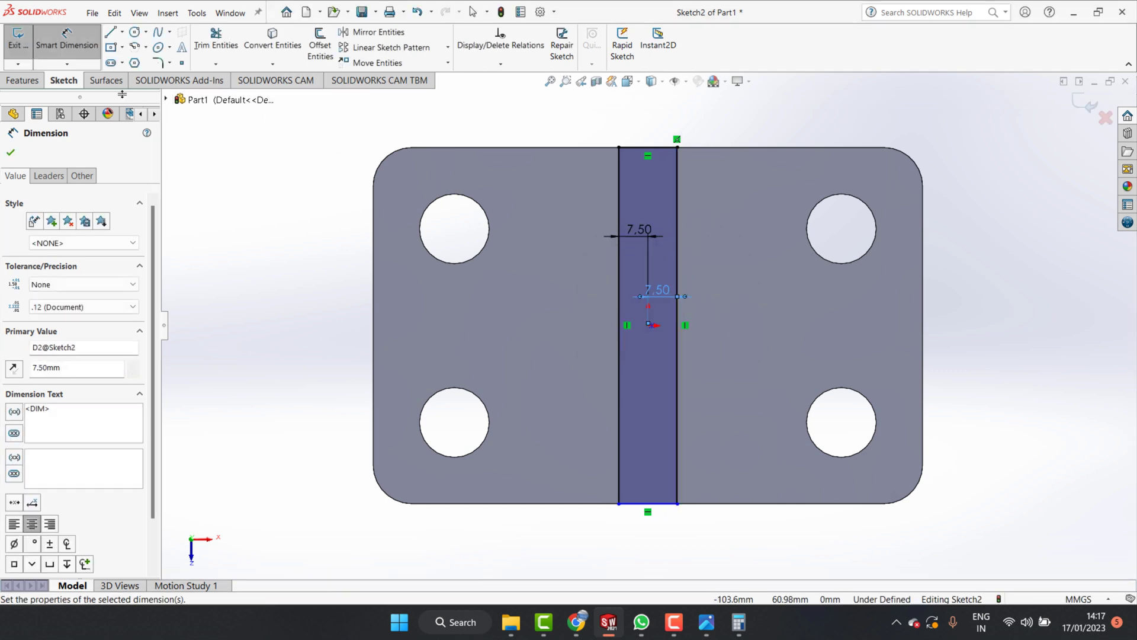
click(112, 47)
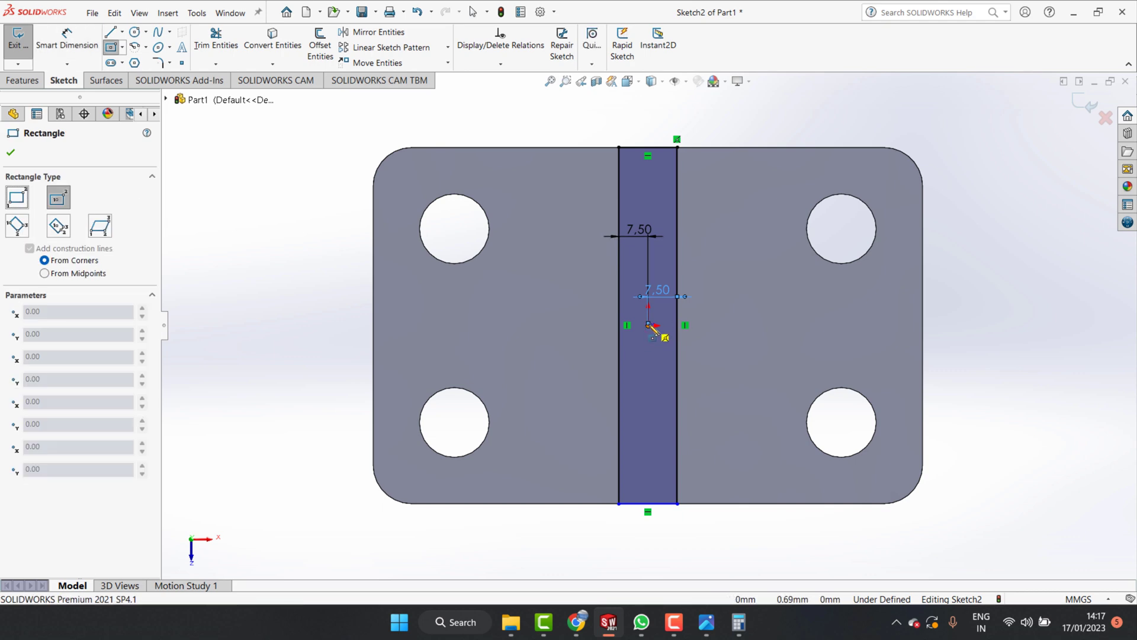
- Draw a second centre rectangle from the origin, crossing the 15 mm strip horizontally
click(649, 325)
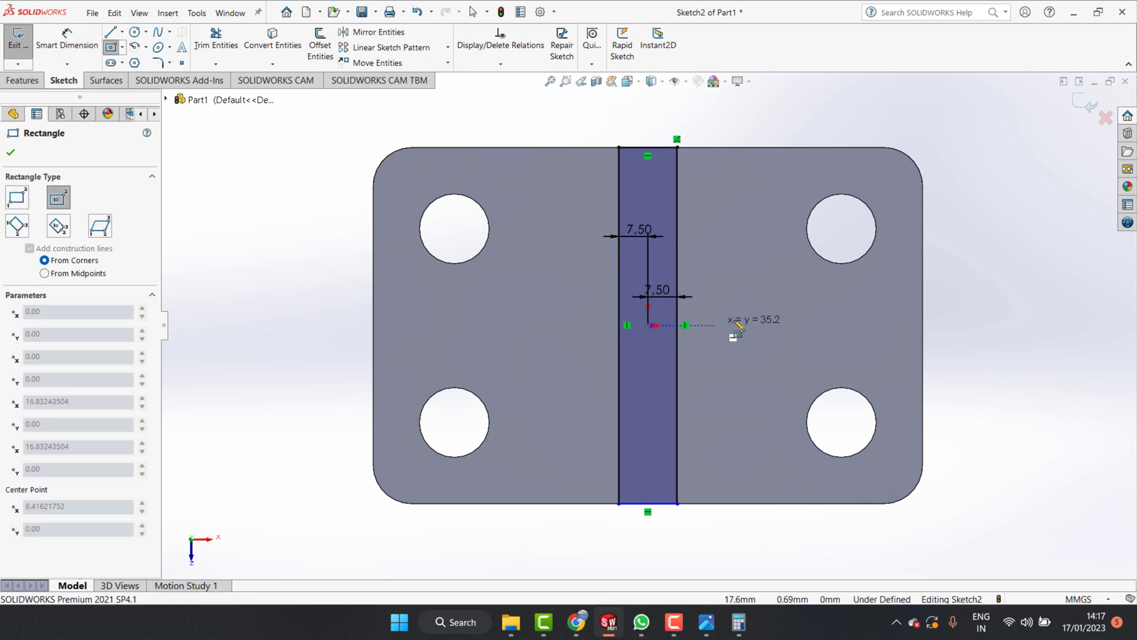
click(787, 297)
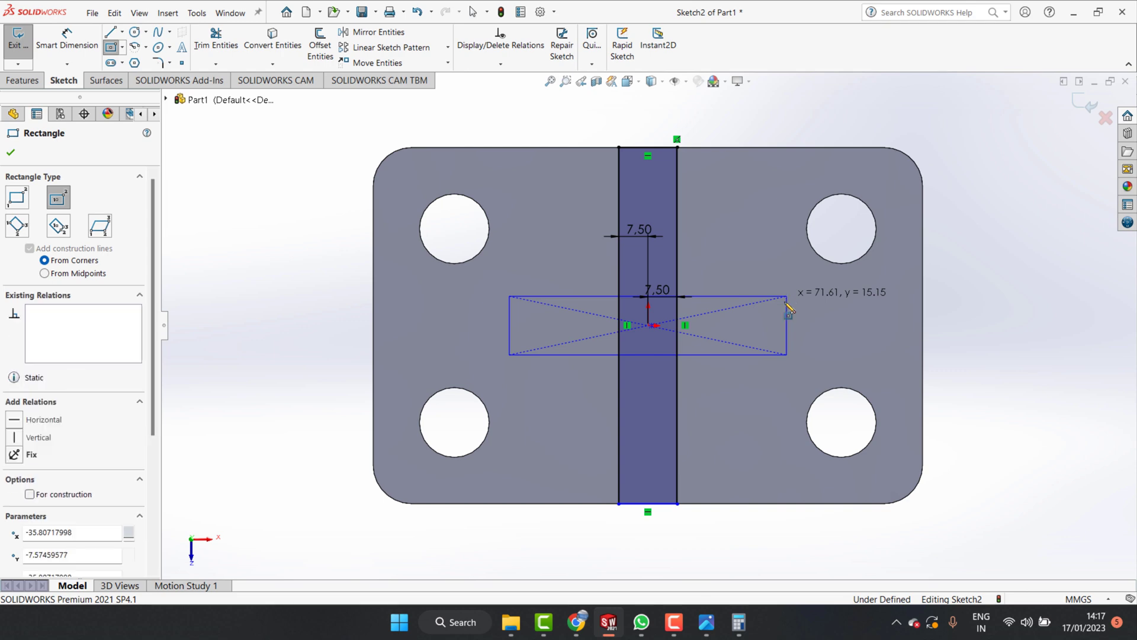
click(707, 623)
scroll(973, 358, up, 2)
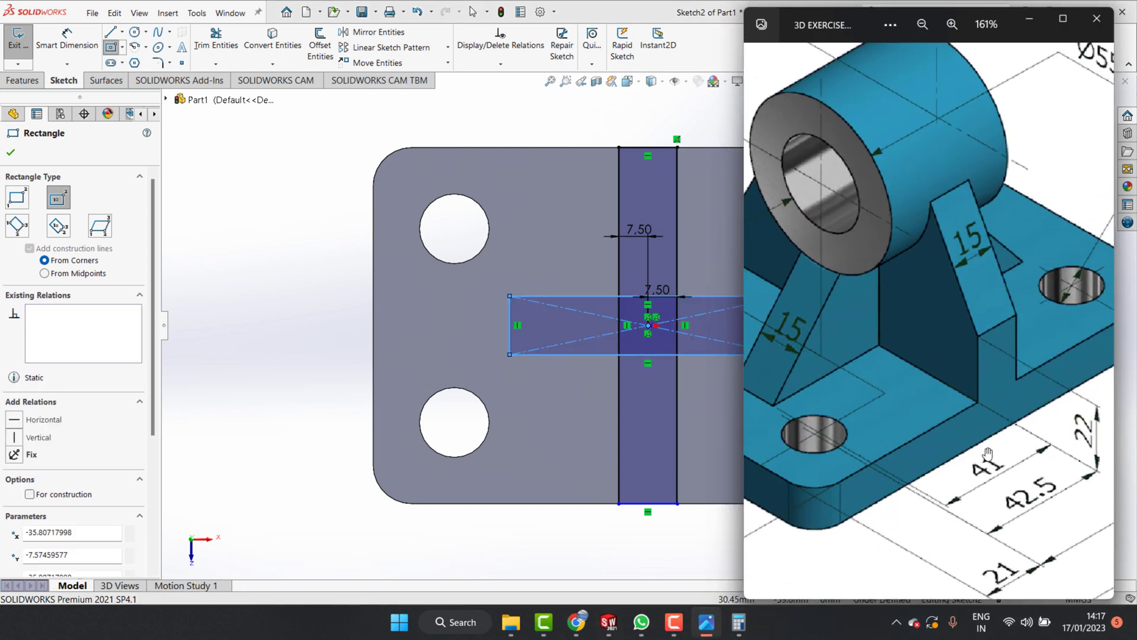
scroll(950, 388, up, 2)
scroll(930, 418, down, 2)
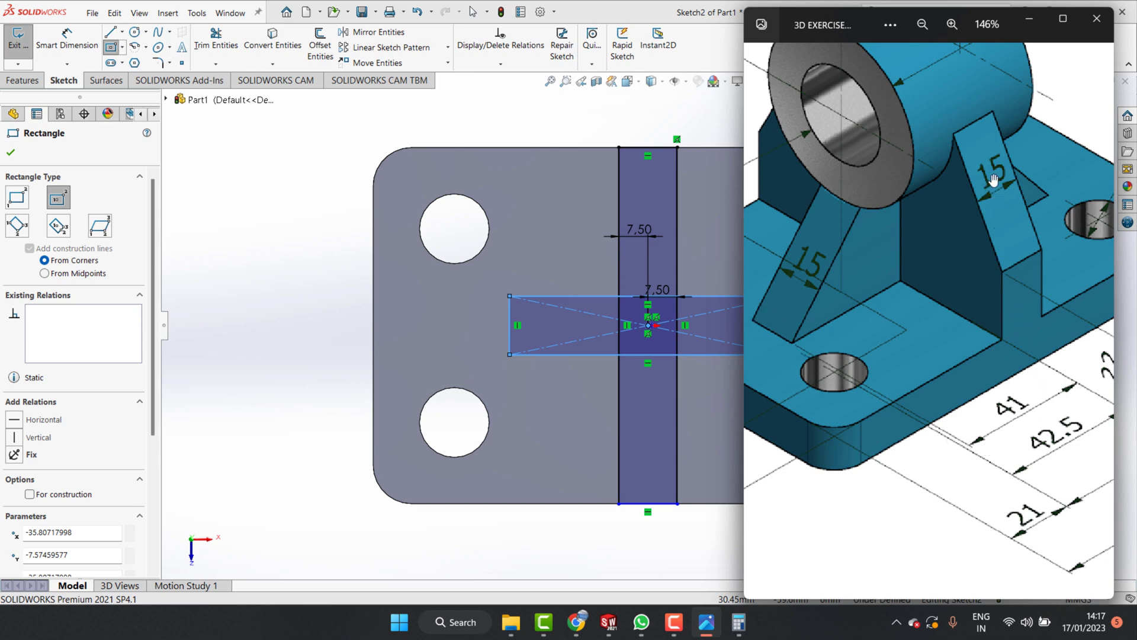
click(1030, 18)
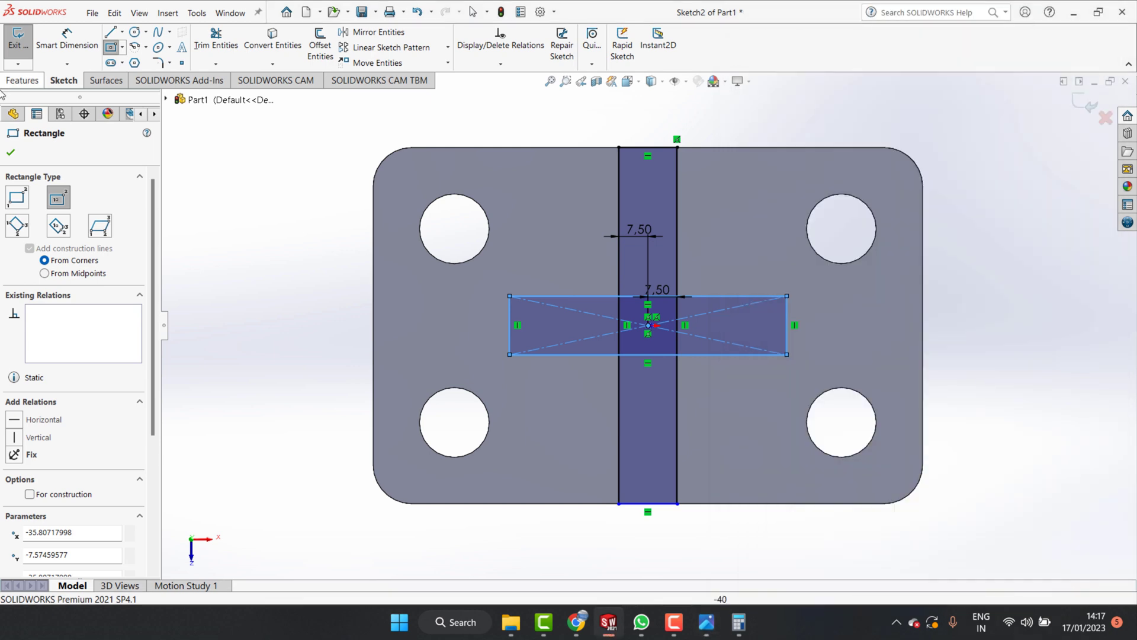
click(66, 37)
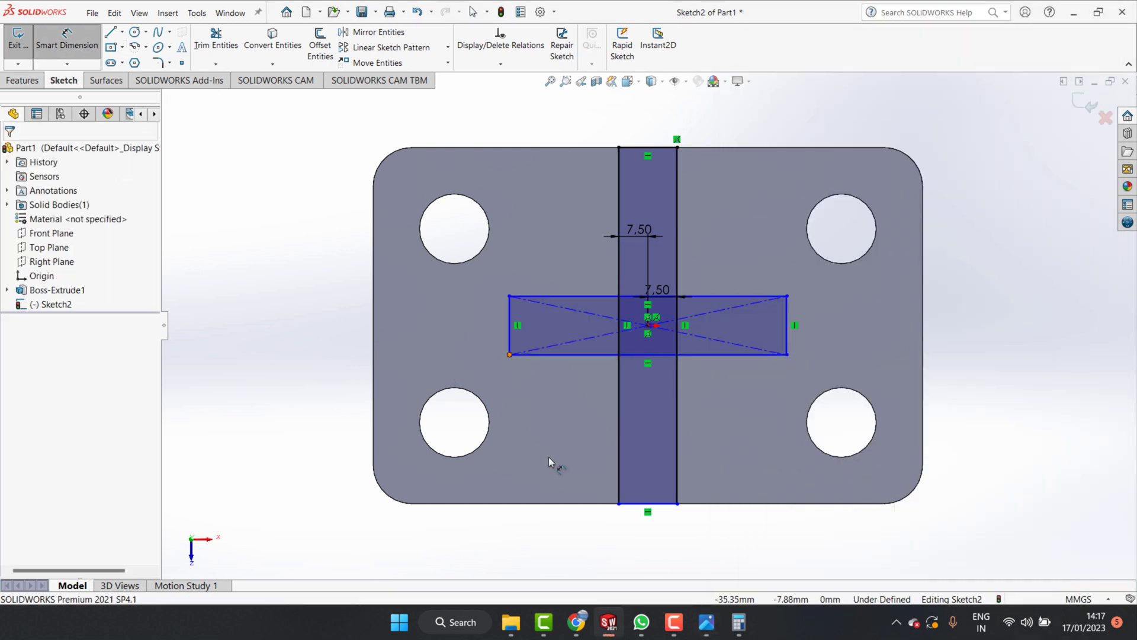
- Dimension the bar's left end 41 mm beyond the strip
click(620, 482)
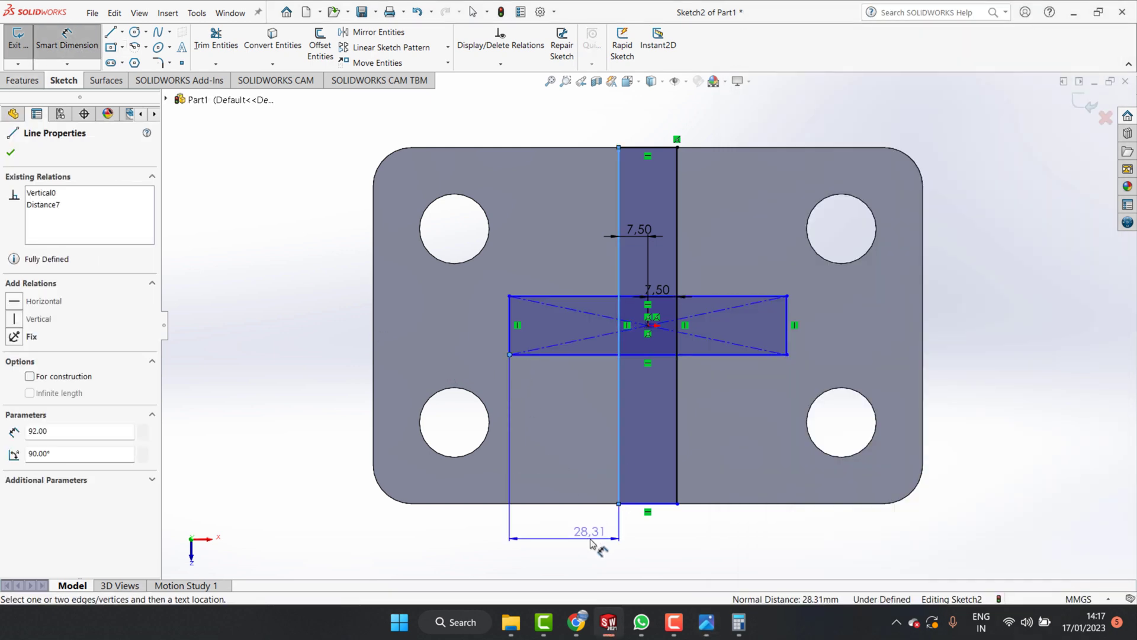
click(591, 542)
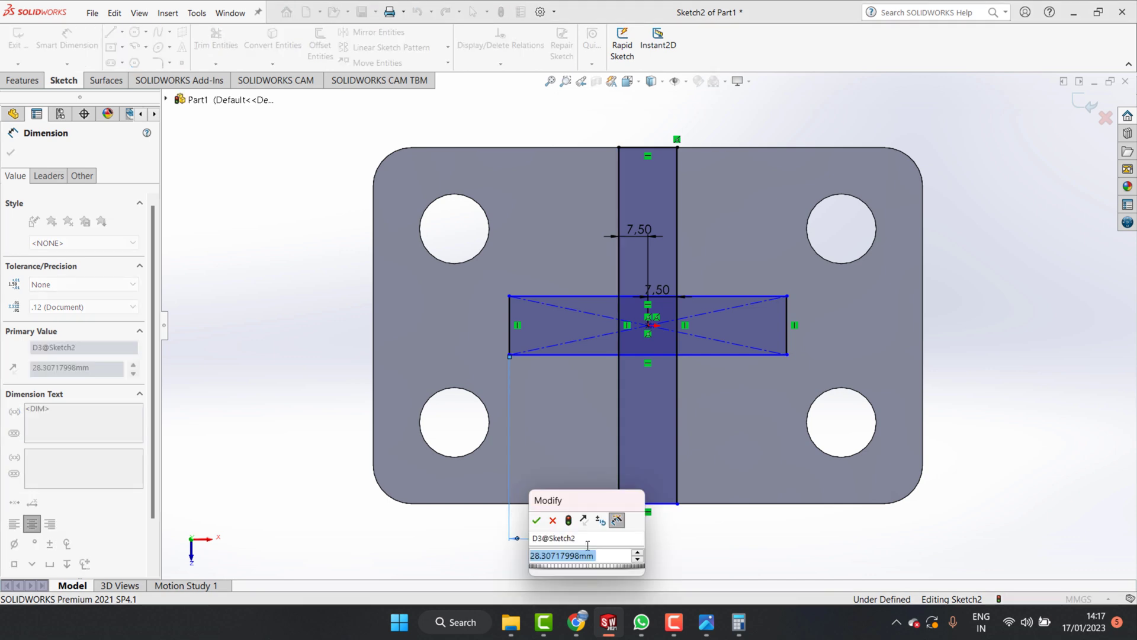
text(41)
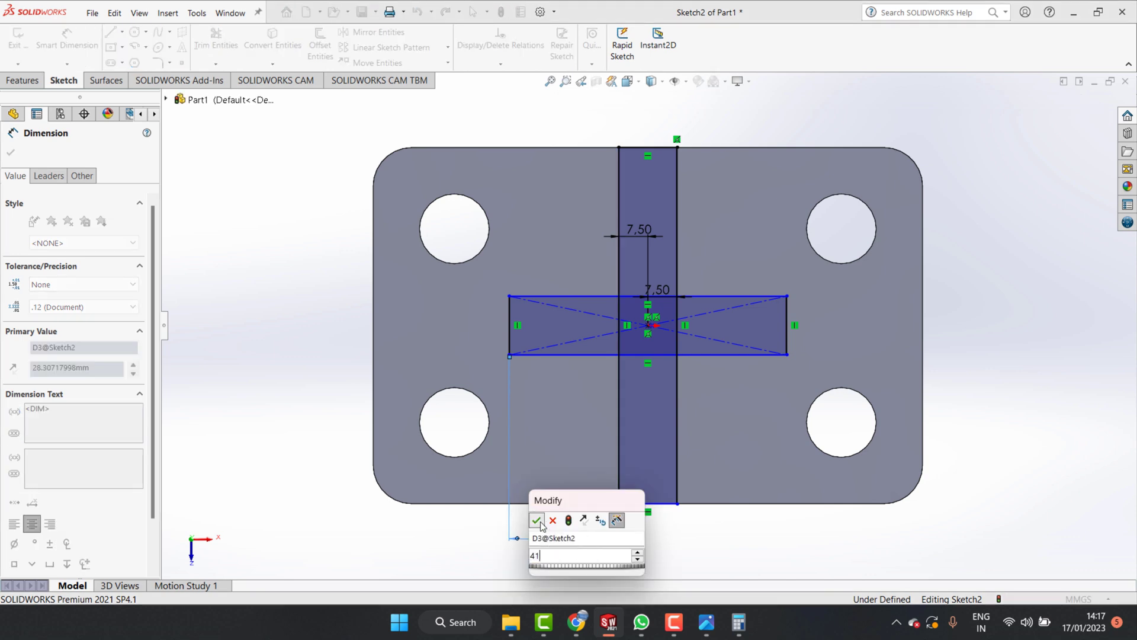
click(536, 520)
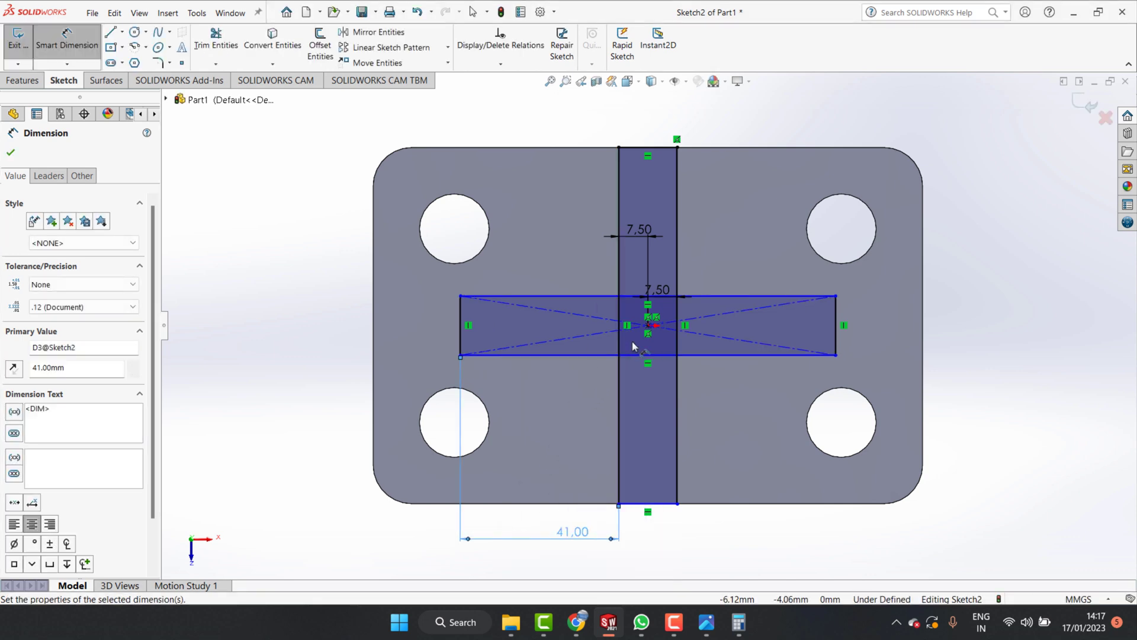
- Dimension the bar's bottom and top edges each 7.5 mm from the centre
click(647, 328)
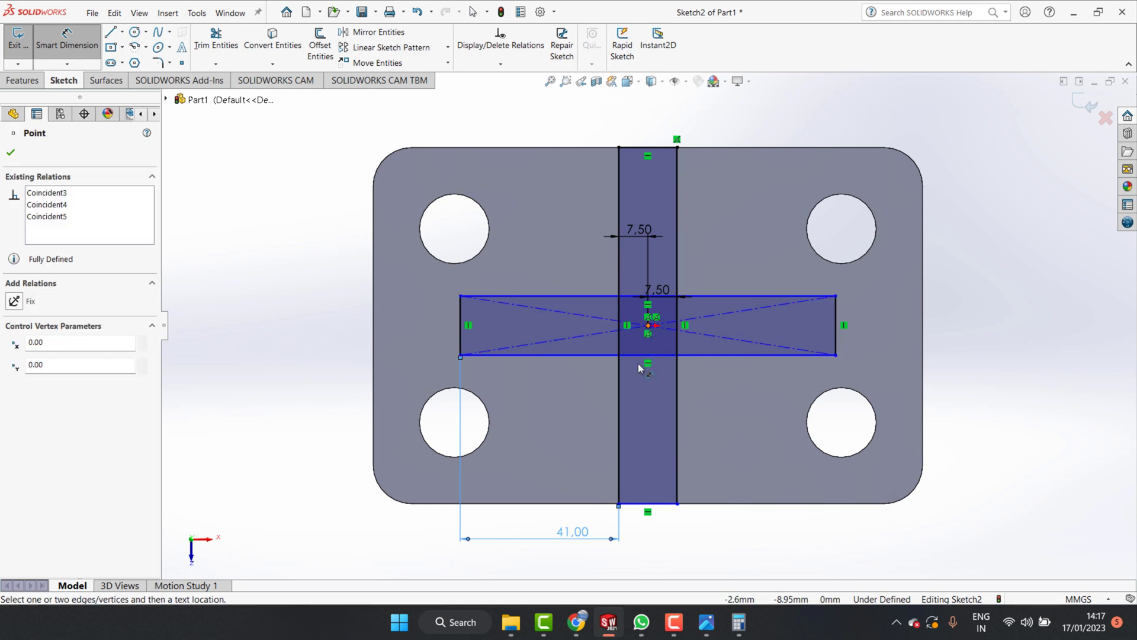
click(465, 355)
click(387, 353)
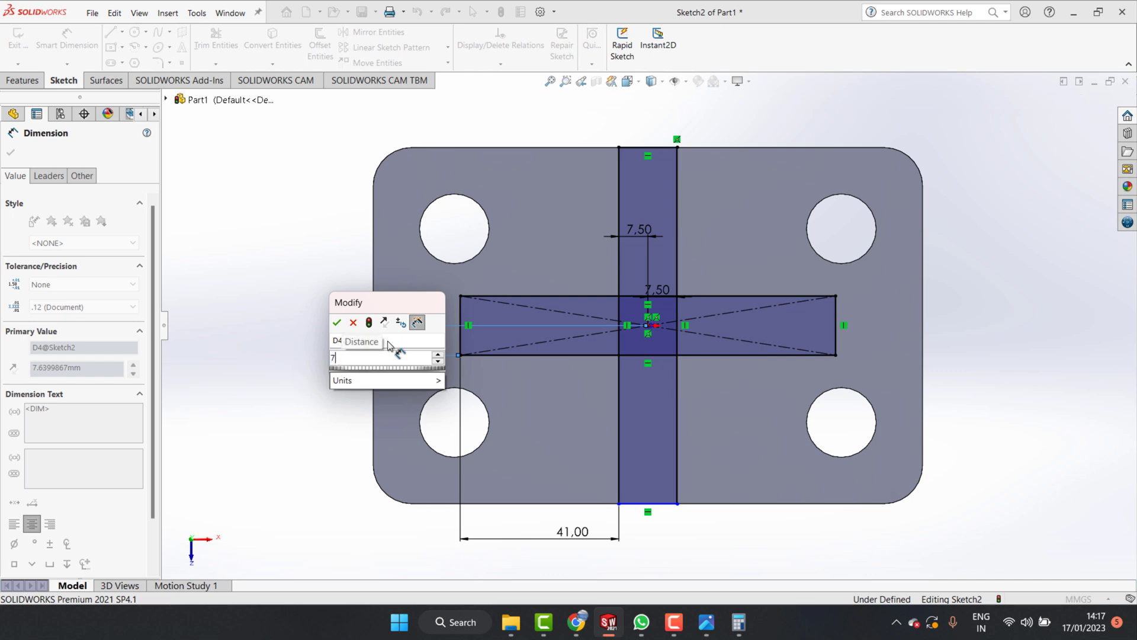
text(7.5)
key(Return)
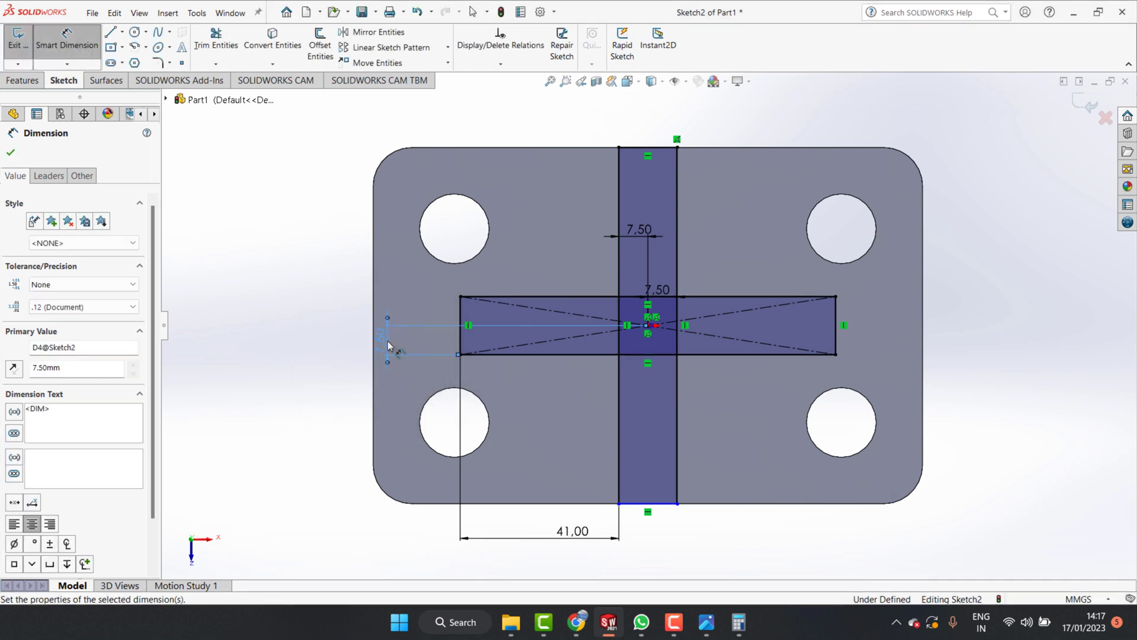
click(540, 296)
click(647, 327)
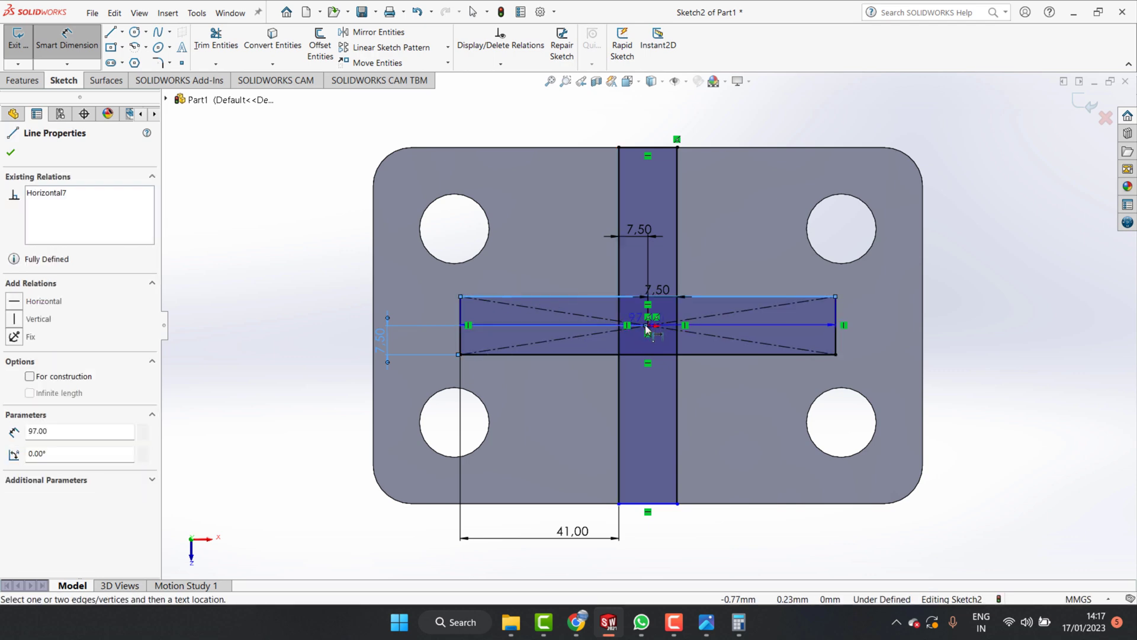
click(647, 326)
click(432, 316)
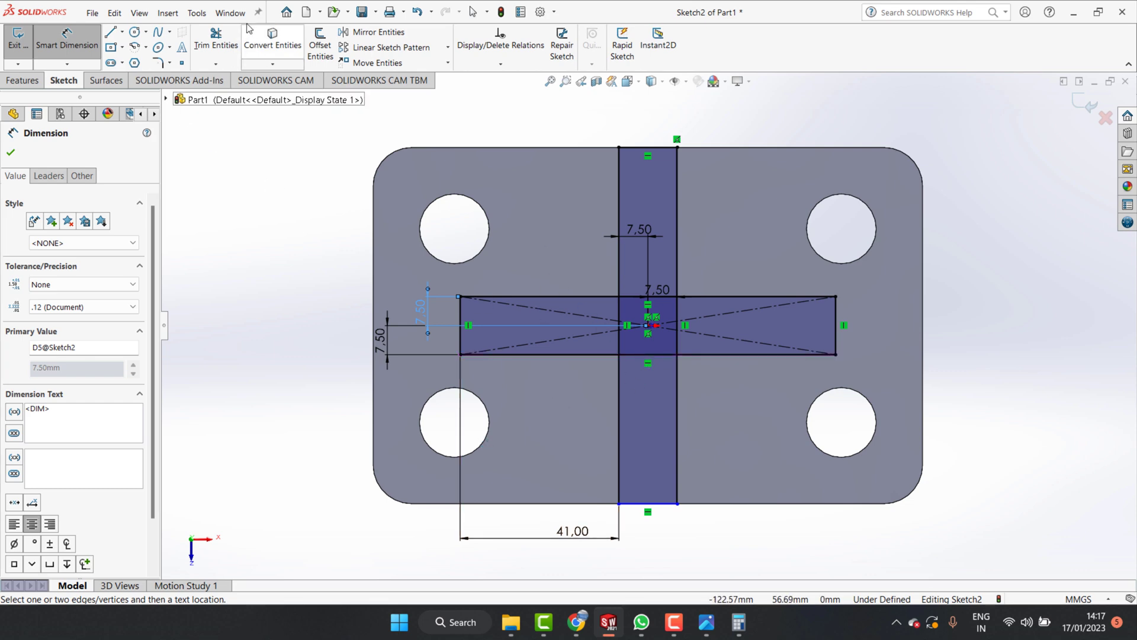
click(216, 39)
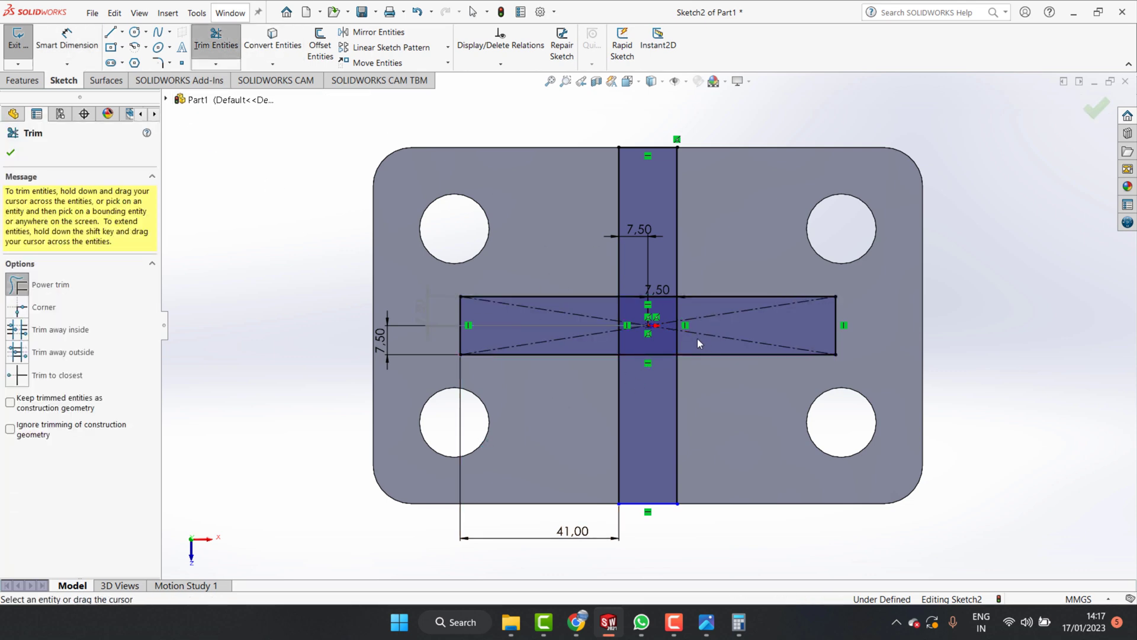
- Power-trim the overlapping inner segments into a single cross-shaped outline
drag(699, 339, 623, 308)
mouse_move(648, 333)
mouse_down()
mouse_move(692, 314)
mouse_move(617, 343)
mouse_move(688, 322)
mouse_move(648, 334)
mouse_up()
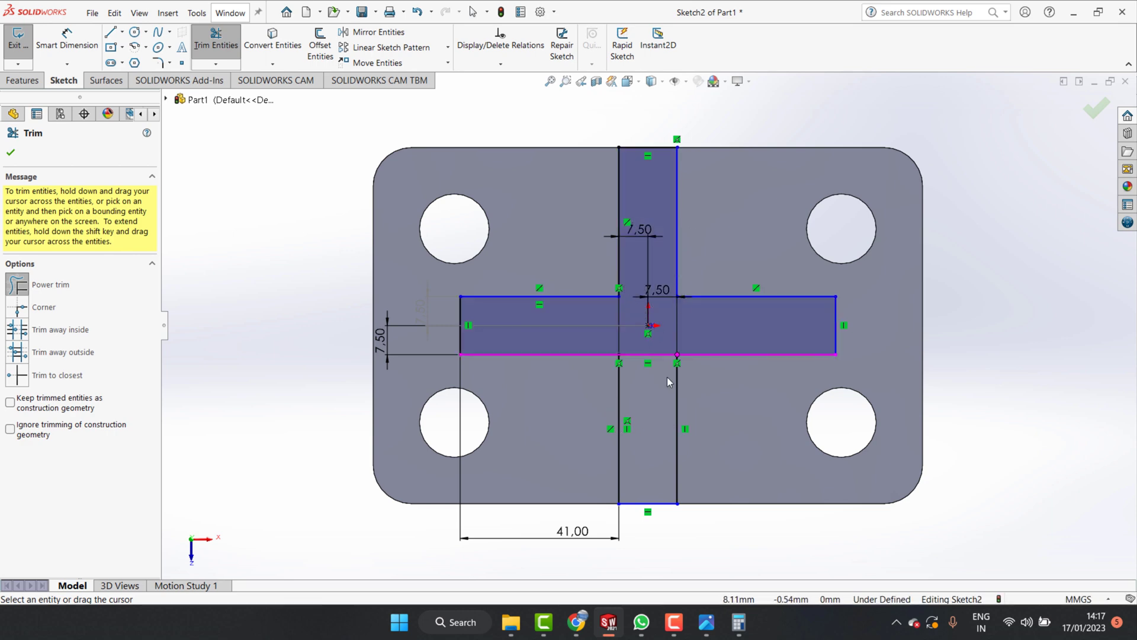
drag(652, 363, 654, 330)
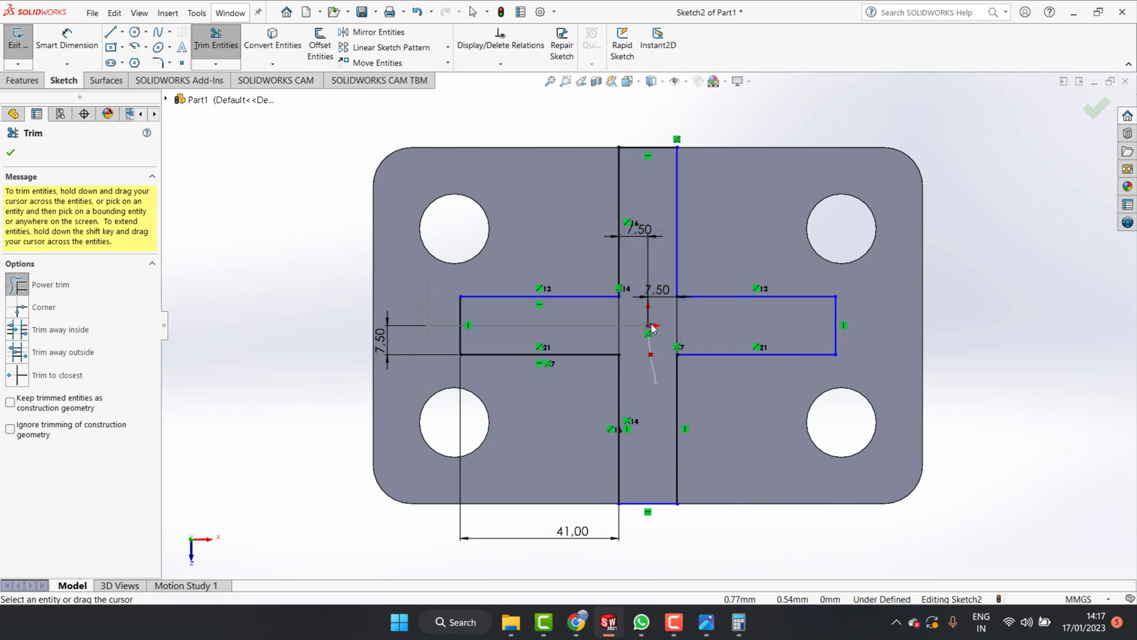
click(11, 154)
click(23, 80)
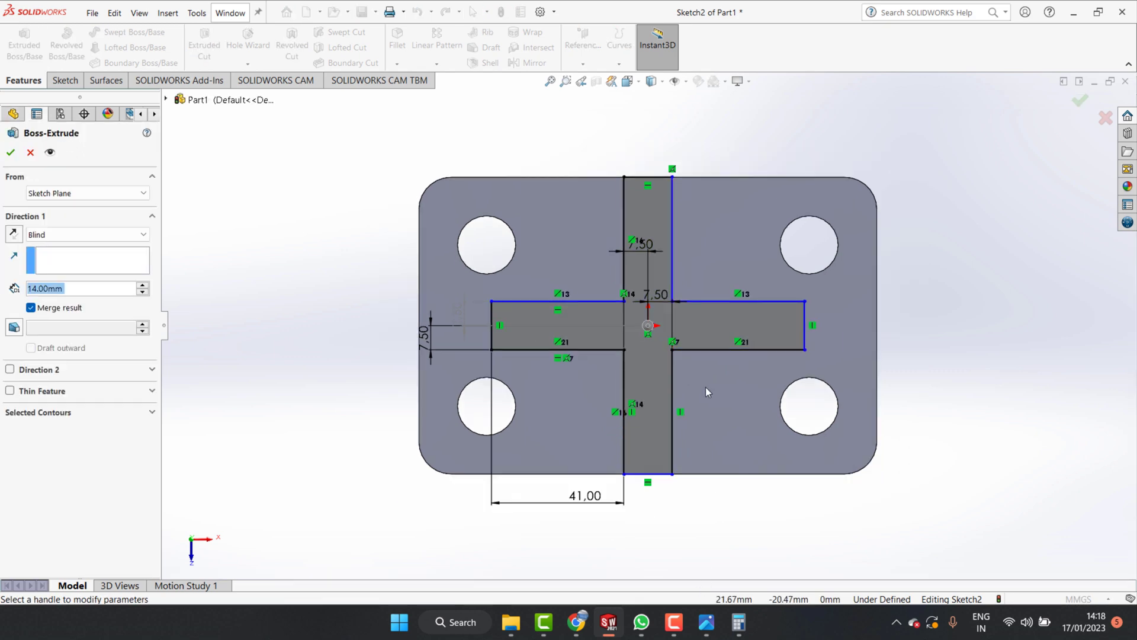
- Extrude the cross sketch 58 mm blind into Boss-Extrude2, checking the height on the reference
middle_drag(706, 386, 671, 173)
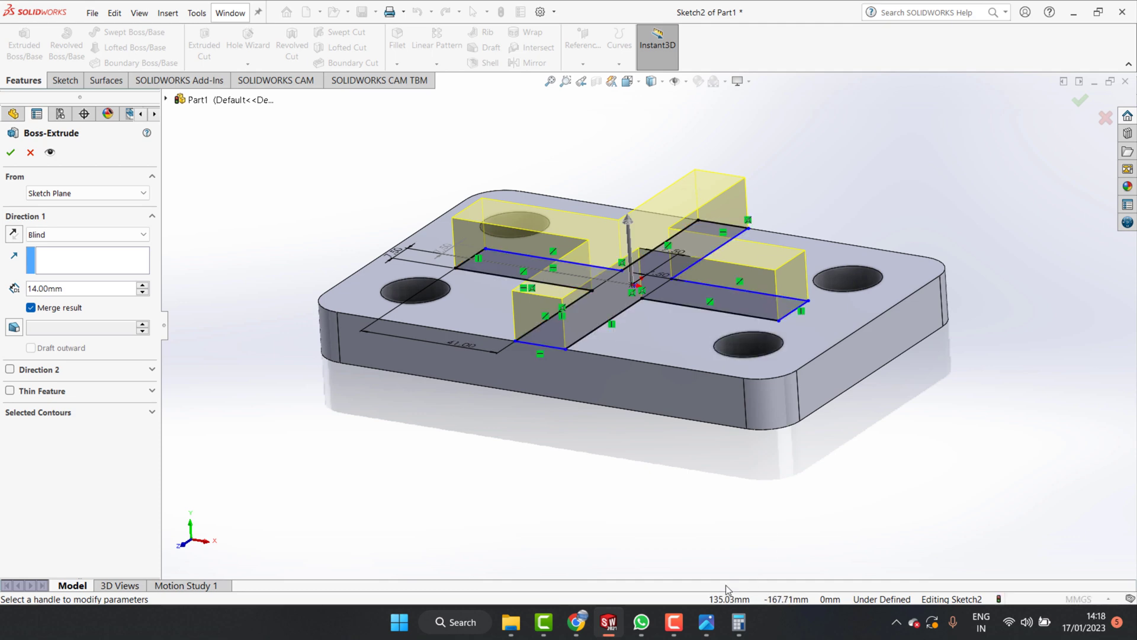
click(707, 620)
scroll(946, 377, down, 1)
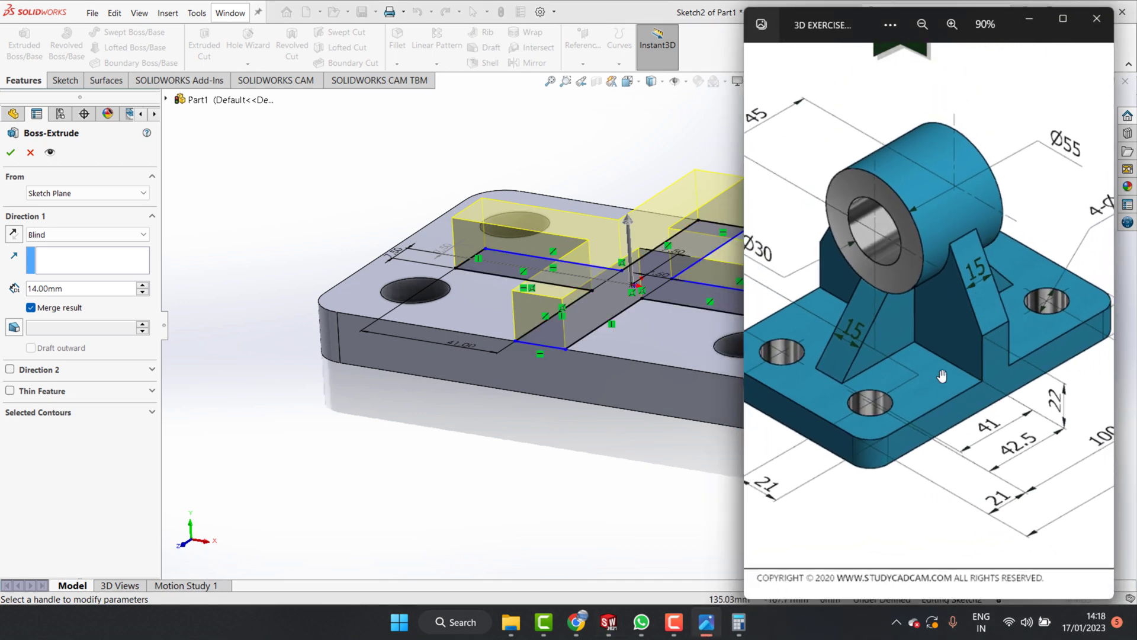
drag(900, 339, 933, 338)
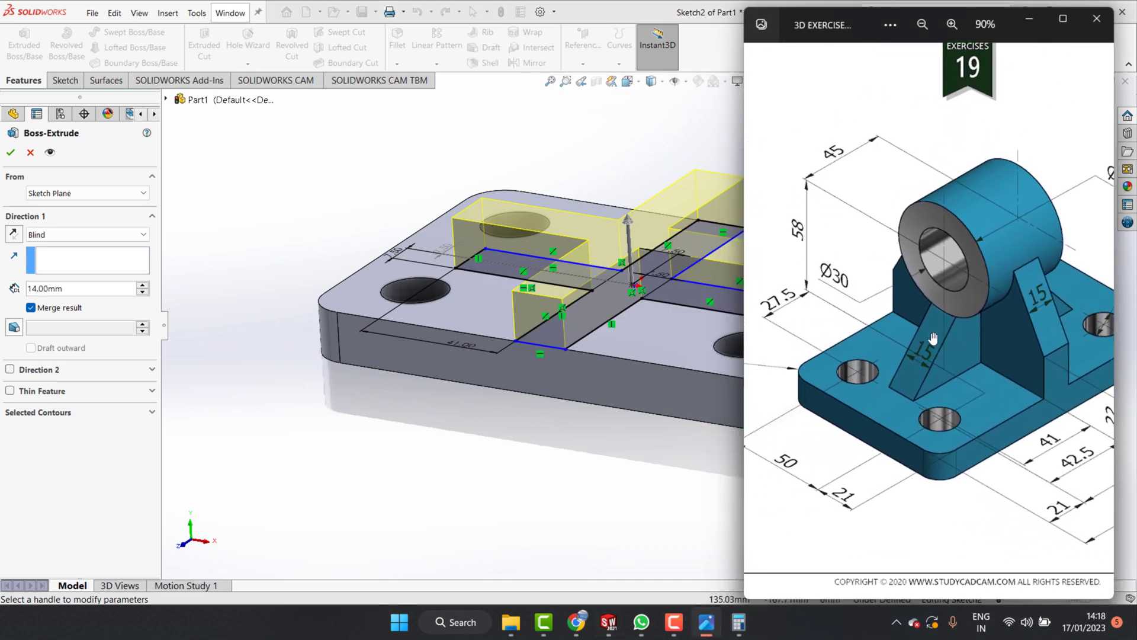
drag(831, 257, 849, 263)
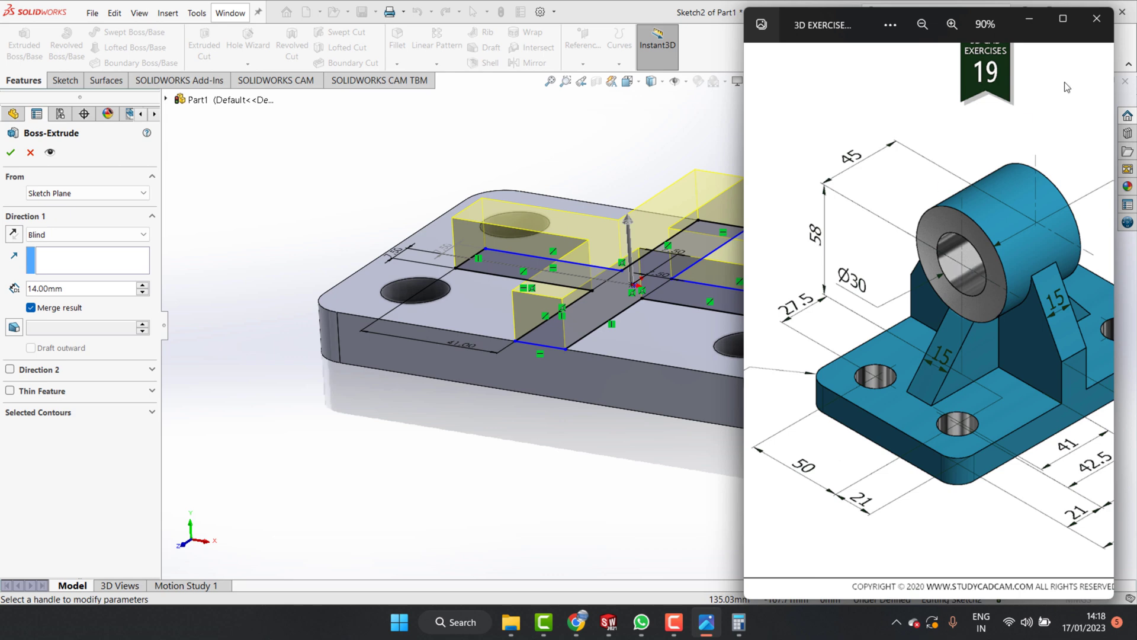
click(1030, 18)
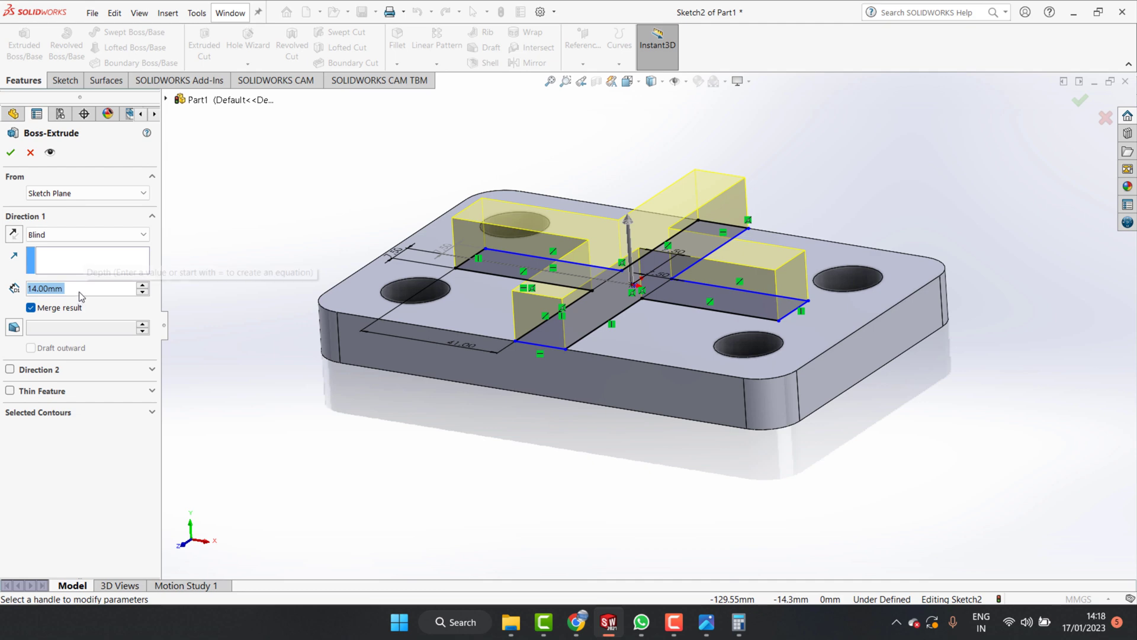
text(58)
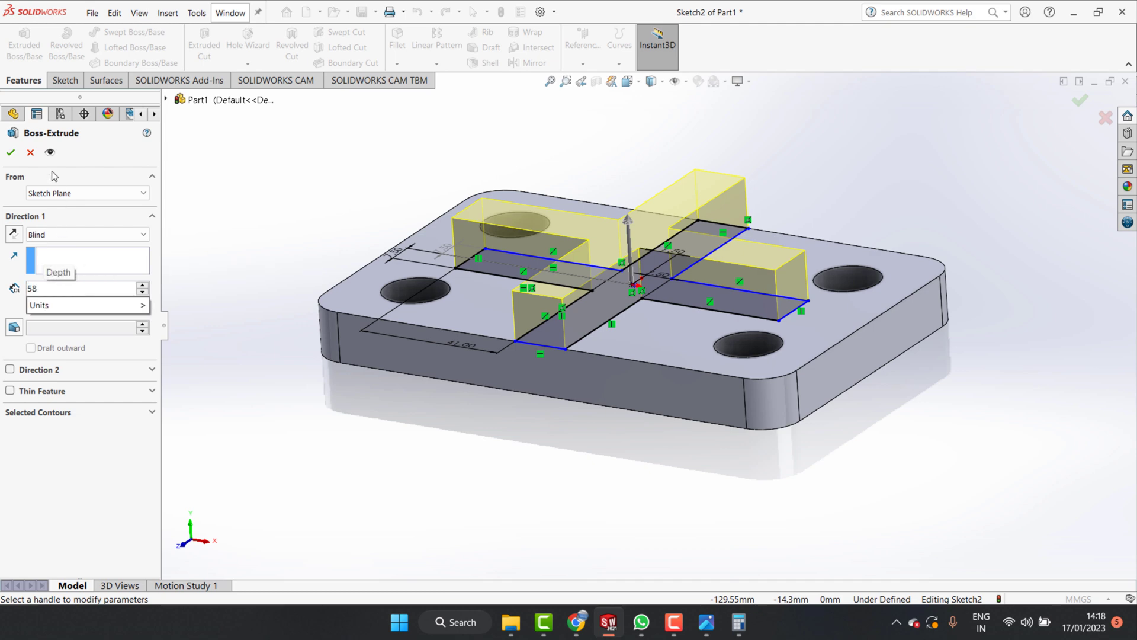
click(11, 152)
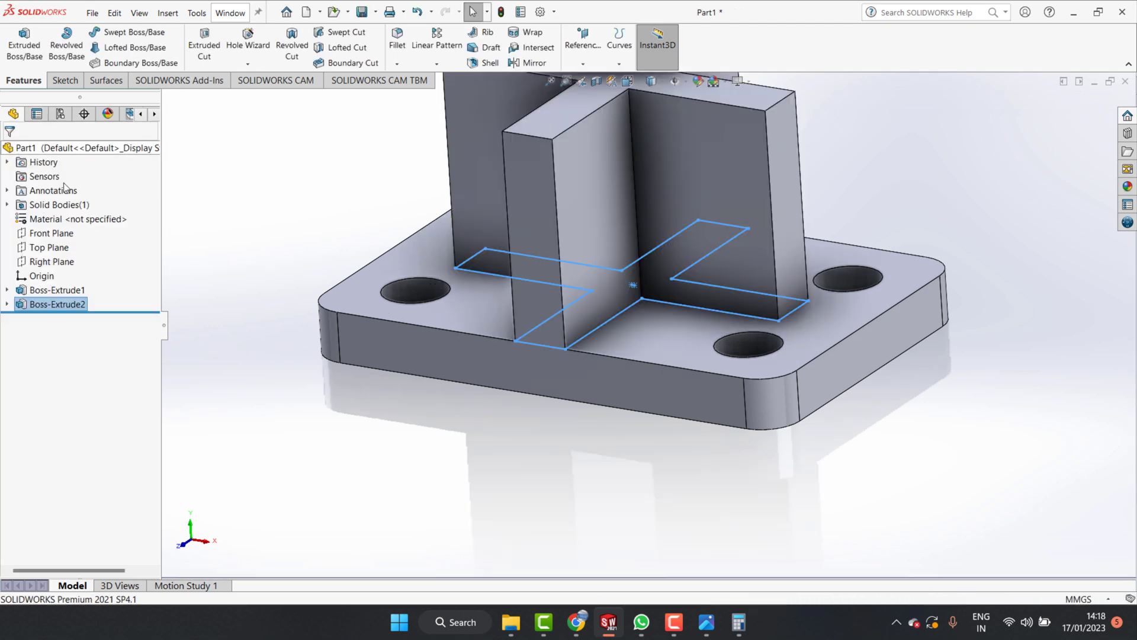
click(529, 487)
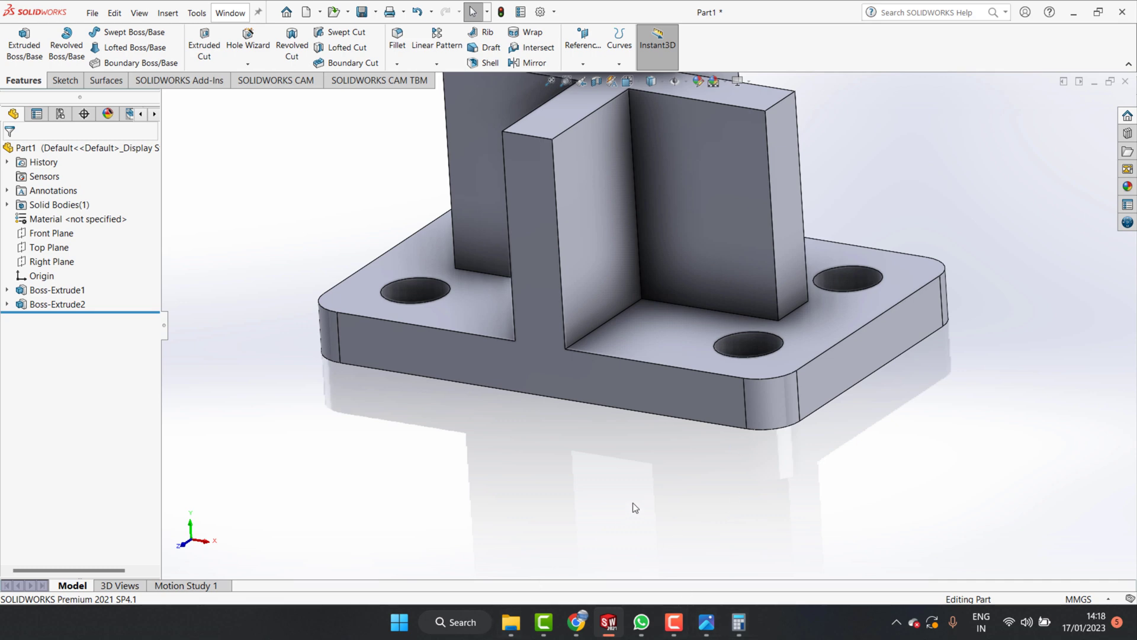
mouse_move(442, 336)
middle_down()
mouse_move(457, 459)
mouse_move(489, 281)
mouse_move(684, 367)
mouse_move(621, 155)
mouse_move(566, 235)
middle_up()
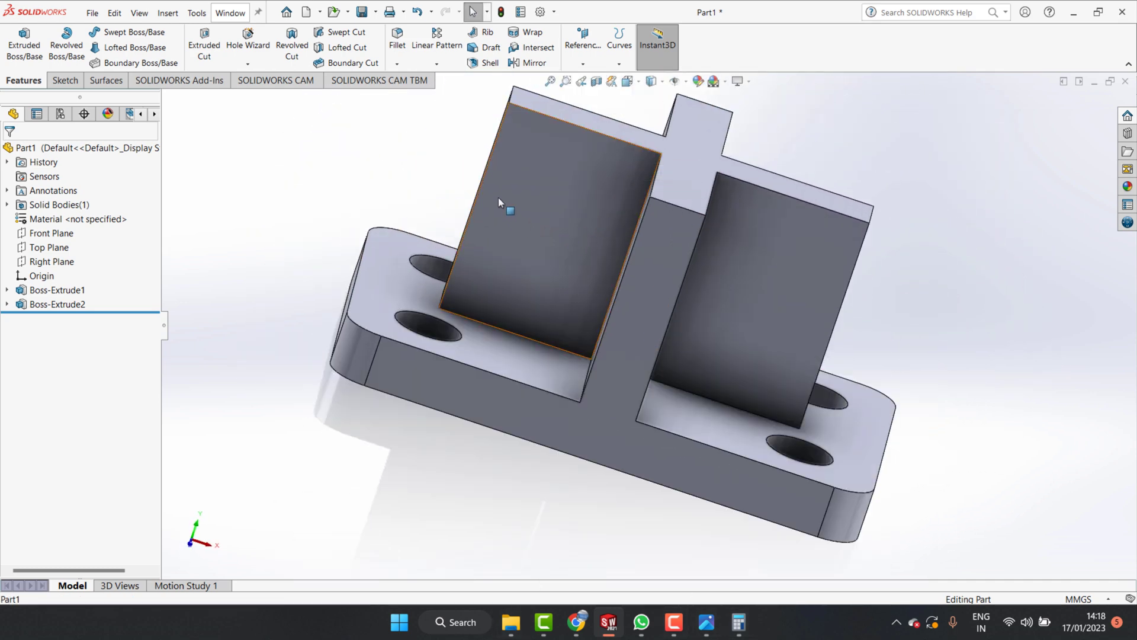
middle_drag(499, 197, 529, 218)
mouse_move(520, 274)
middle_down()
mouse_move(570, 453)
mouse_move(581, 450)
middle_up()
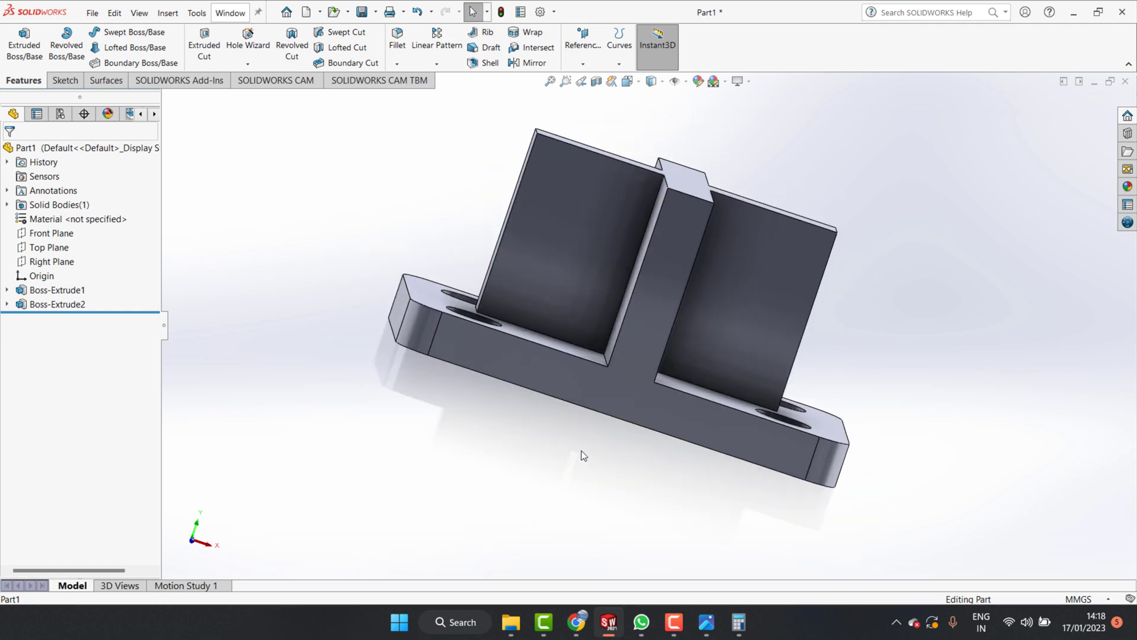
click(630, 81)
click(446, 288)
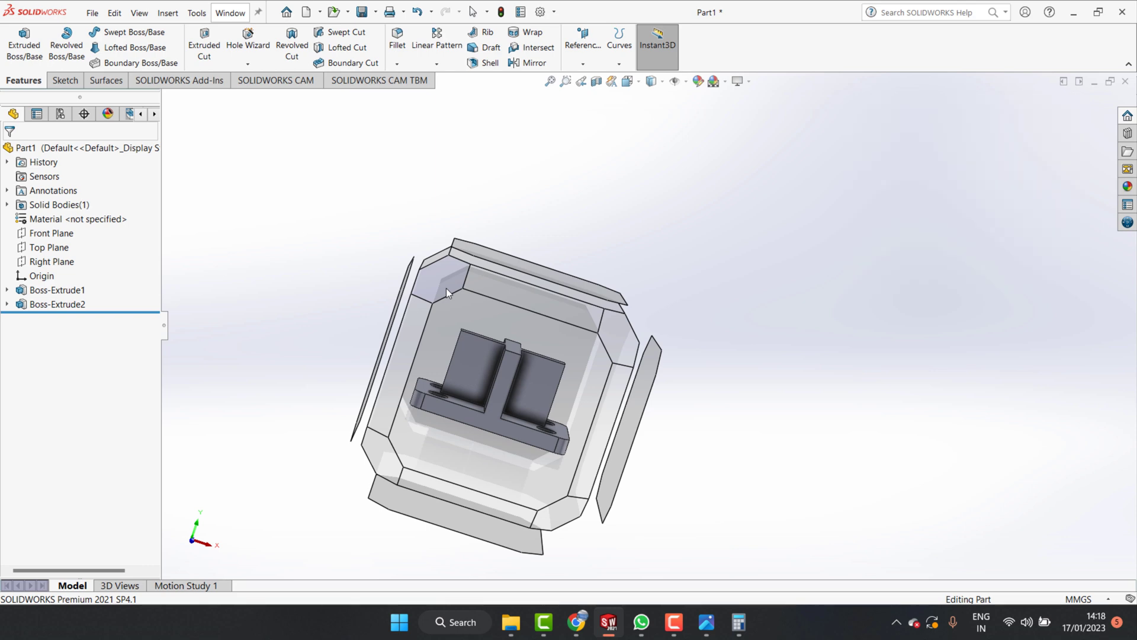
scroll(705, 468, down, 1)
click(707, 622)
scroll(918, 367, down, 1)
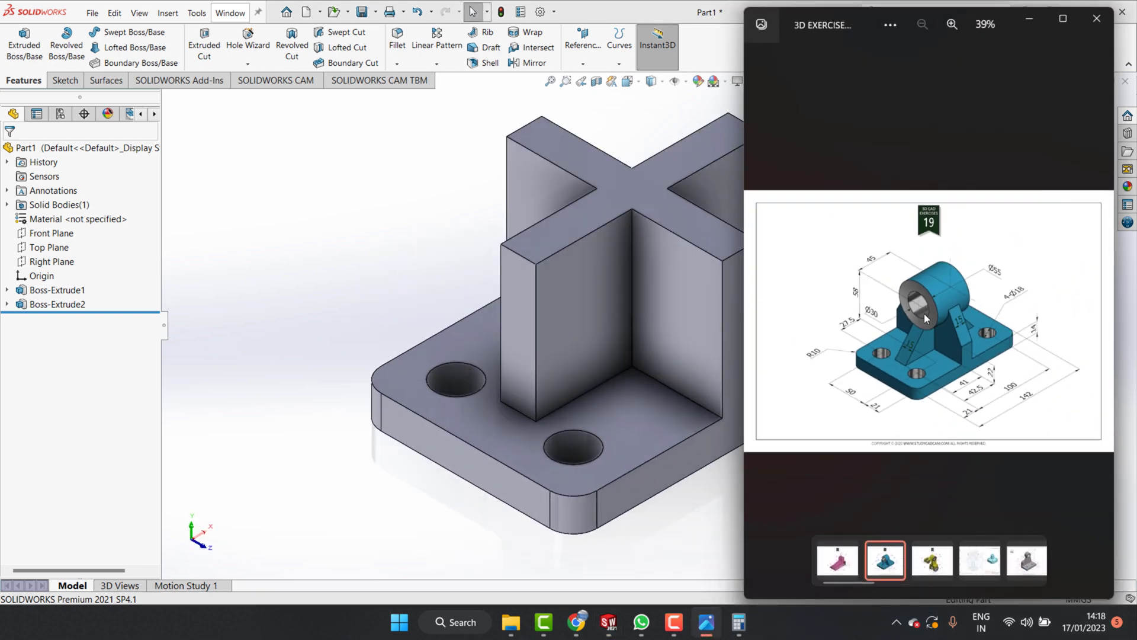
scroll(927, 308, up, 2)
scroll(924, 261, up, 1)
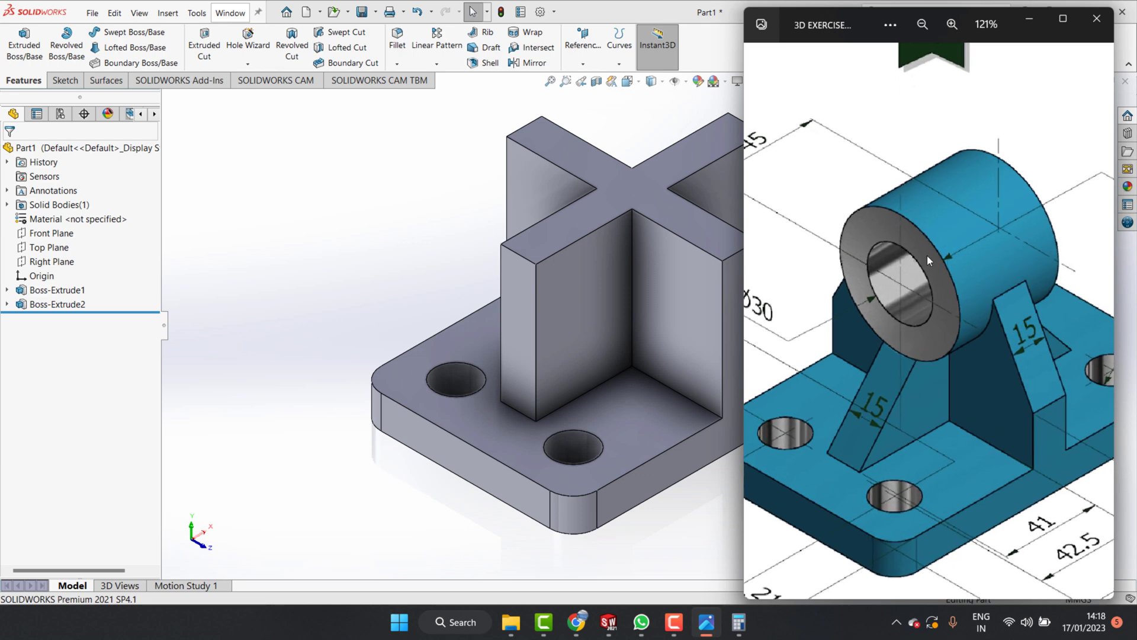
click(338, 223)
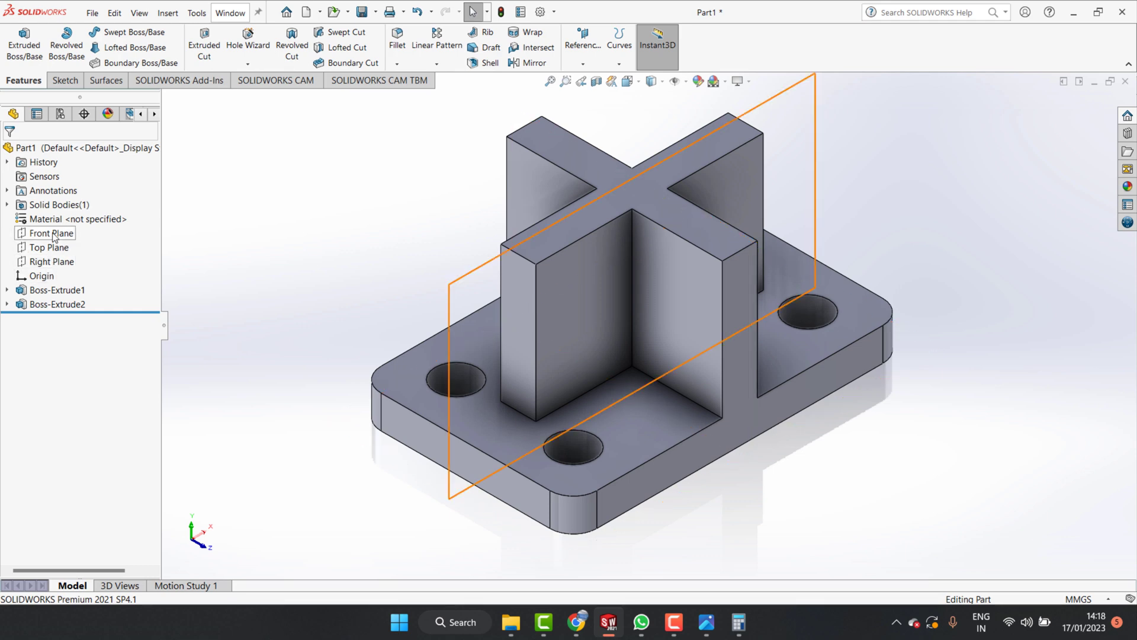
- Start a new sketch on the Right Plane, viewed Normal To
click(51, 262)
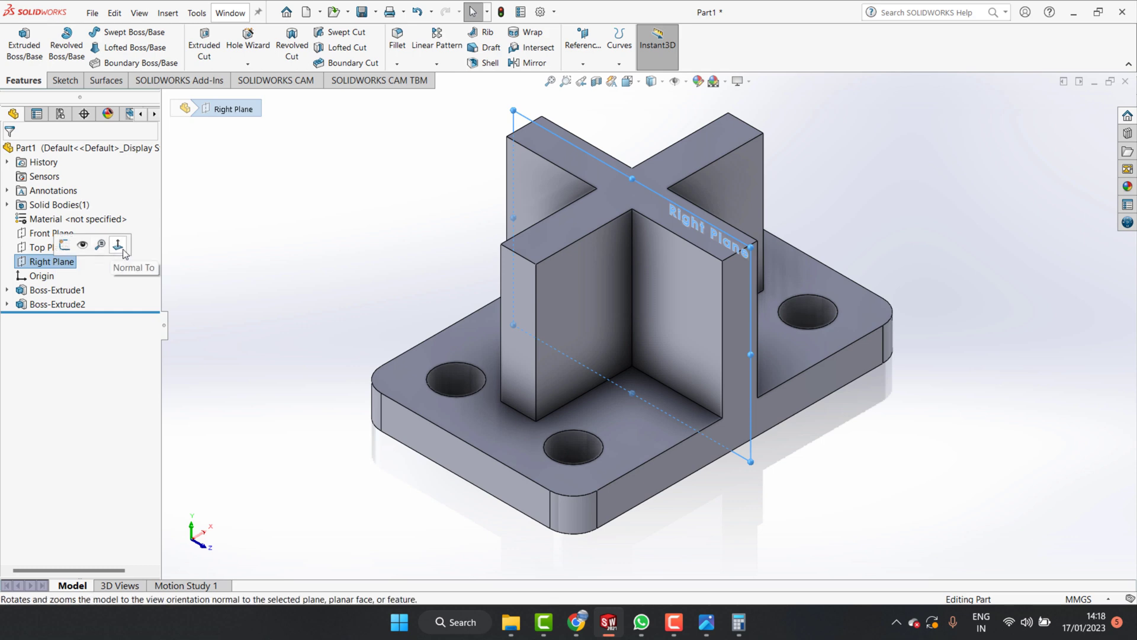
click(118, 244)
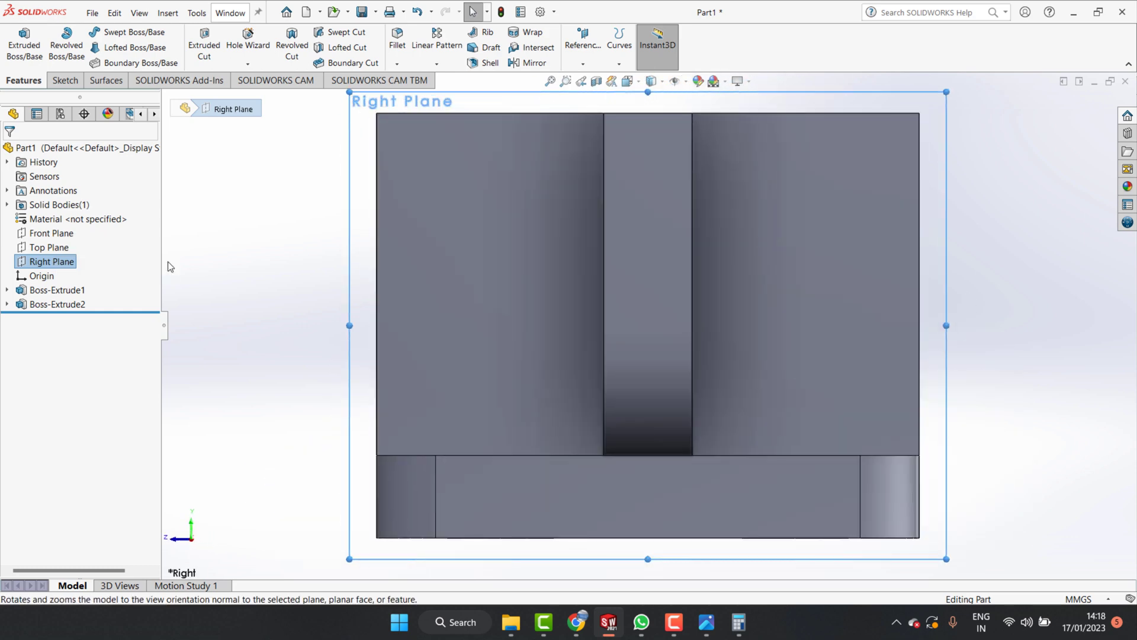
scroll(728, 417, down, 3)
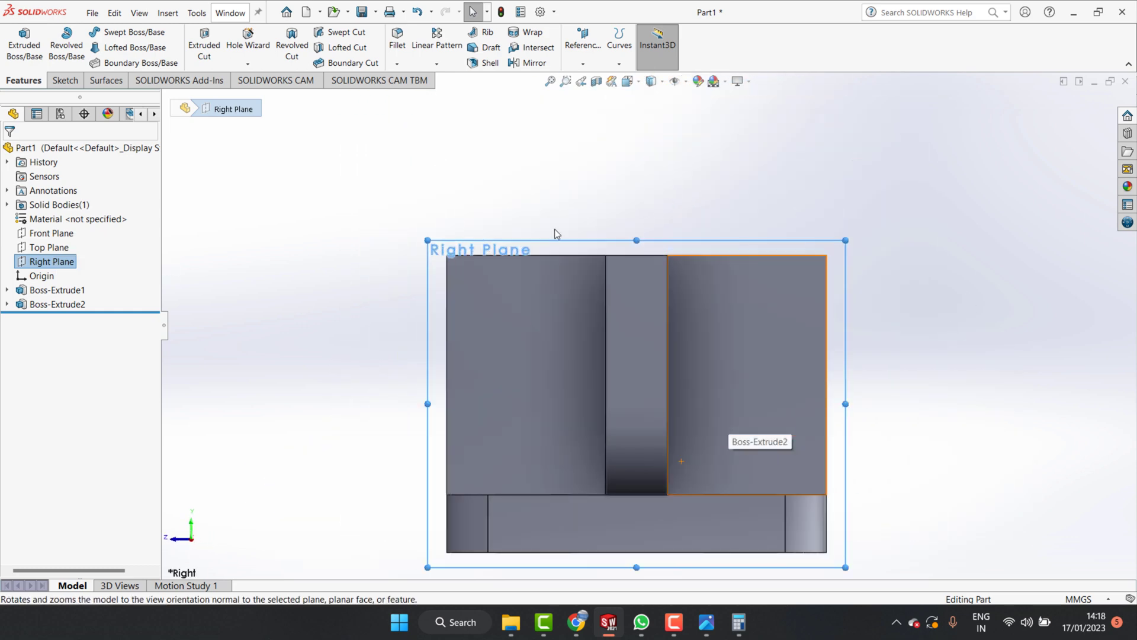
click(65, 80)
- Draw a circle centred on the vertical axis above the uprights, checking the reference drawing
click(134, 31)
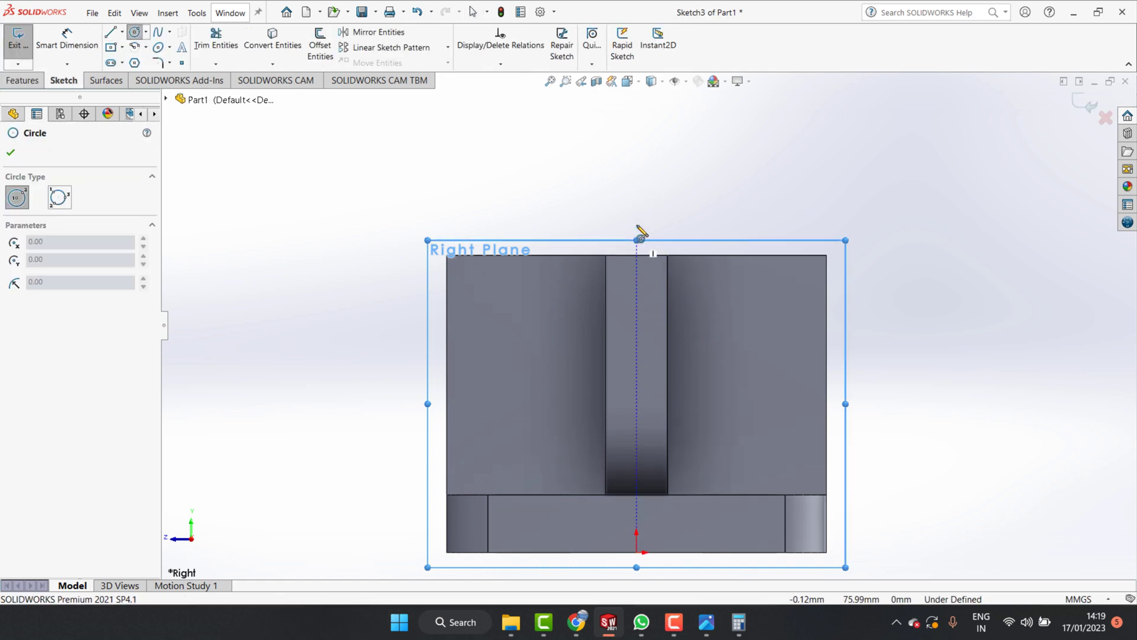
click(636, 176)
click(702, 212)
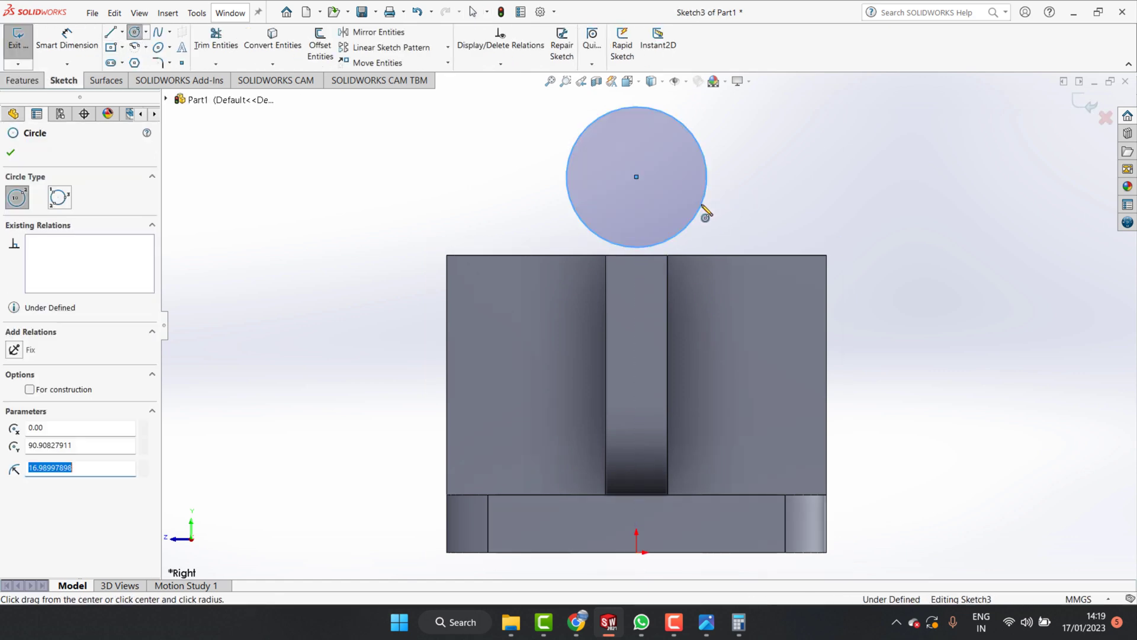
click(707, 622)
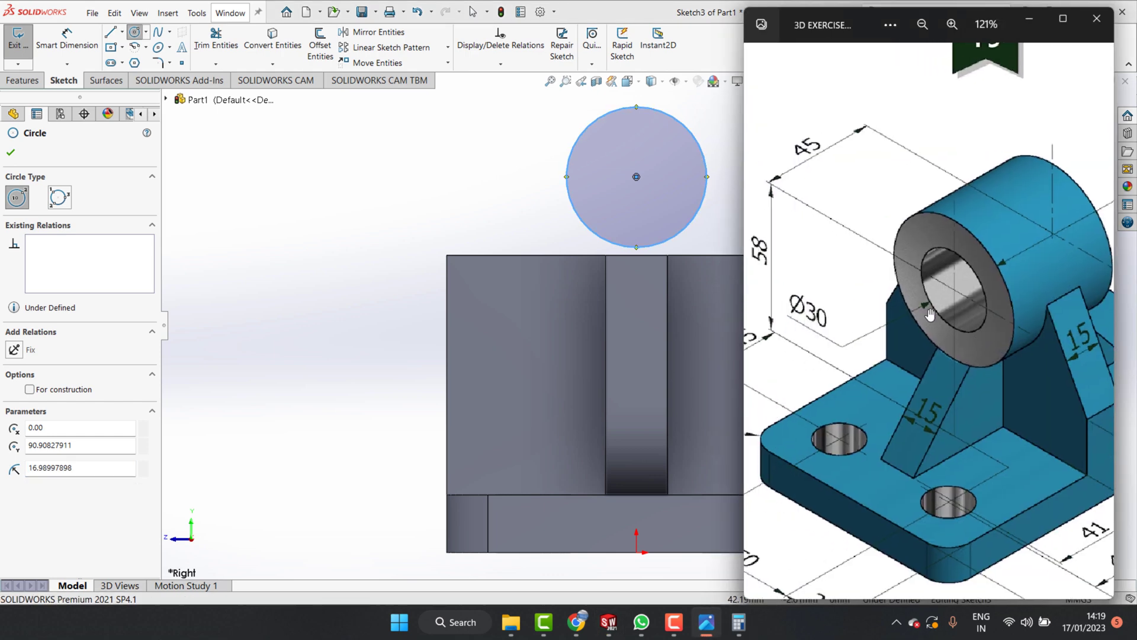
mouse_move(873, 290)
mouse_down()
mouse_move(909, 290)
mouse_move(825, 317)
mouse_up()
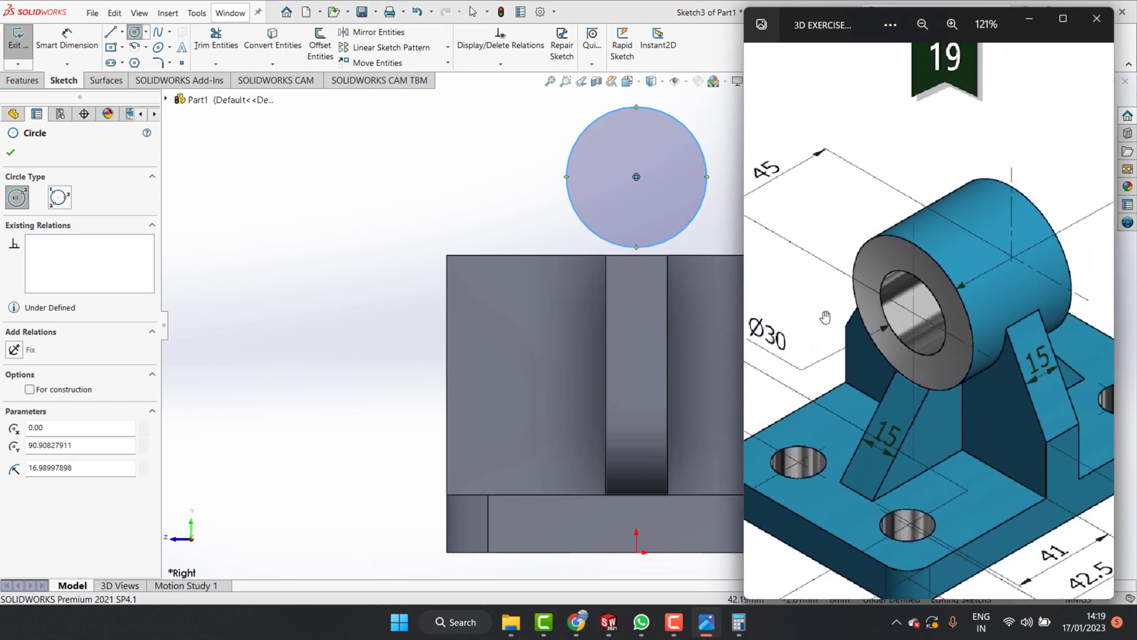
scroll(865, 320, down, 2)
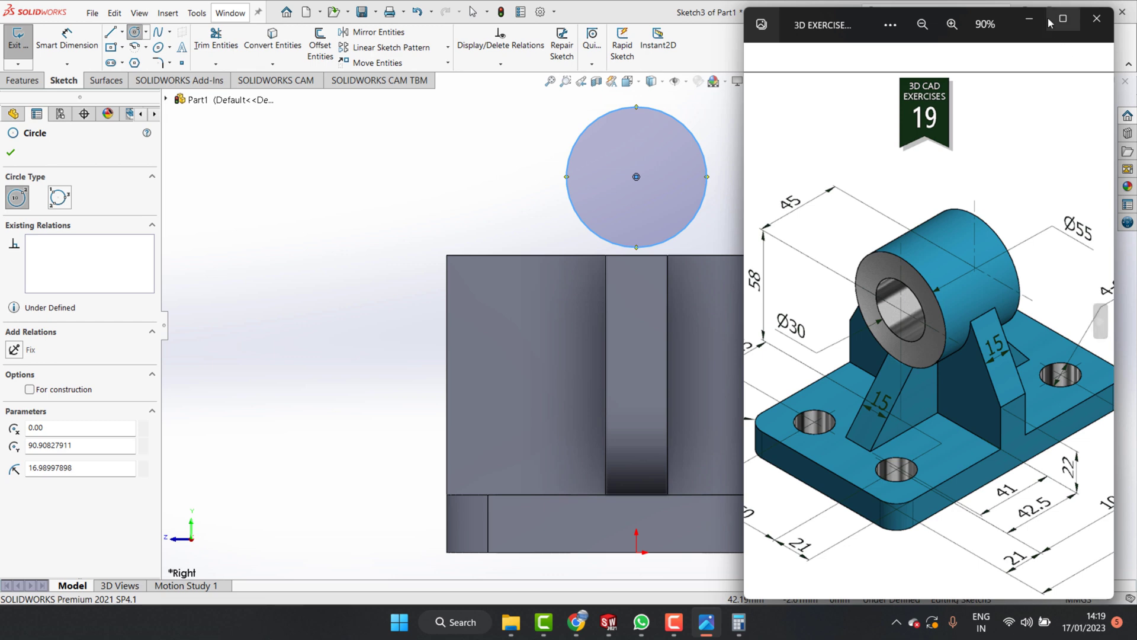
click(1031, 24)
click(66, 38)
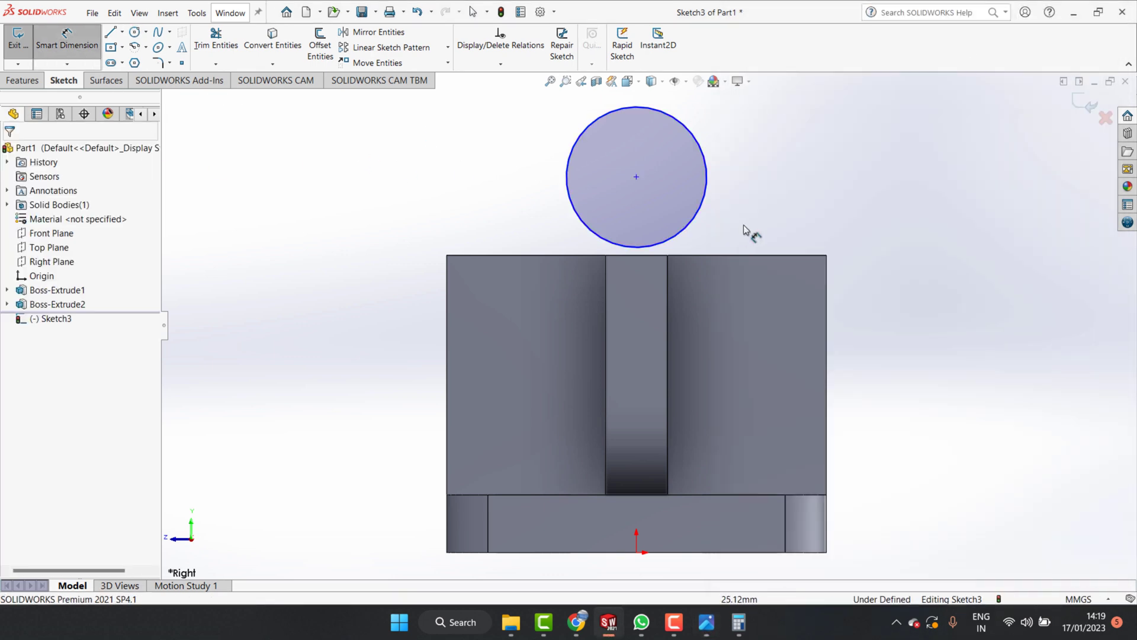
- Dimension the boss circle's diameter as 55 mm
click(706, 212)
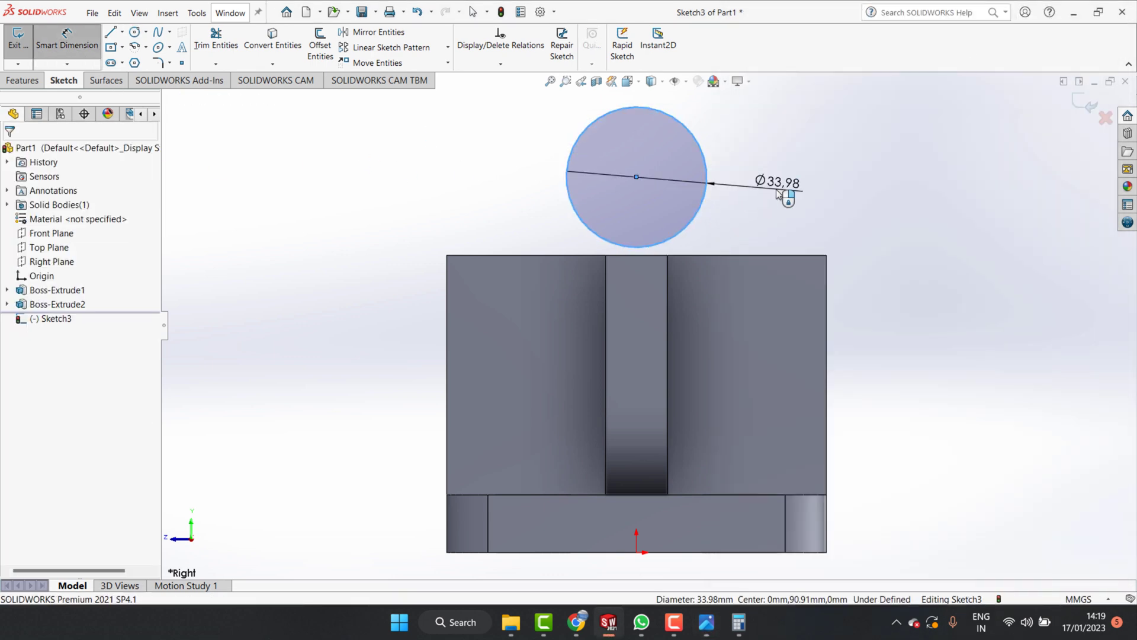
click(776, 195)
text(55)
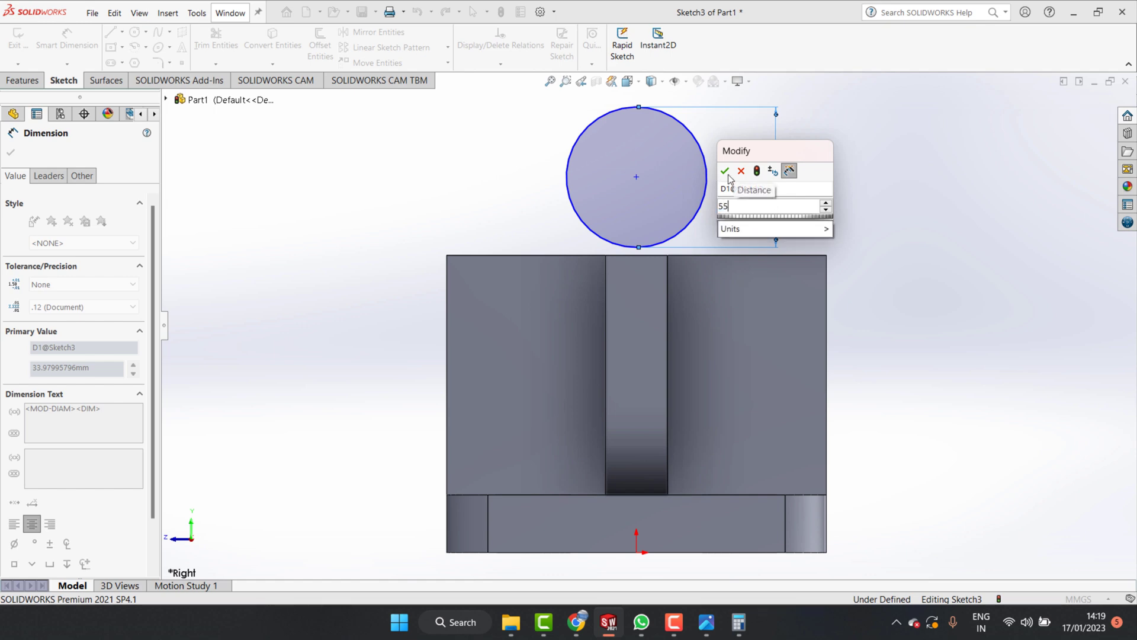
click(724, 171)
key(z)
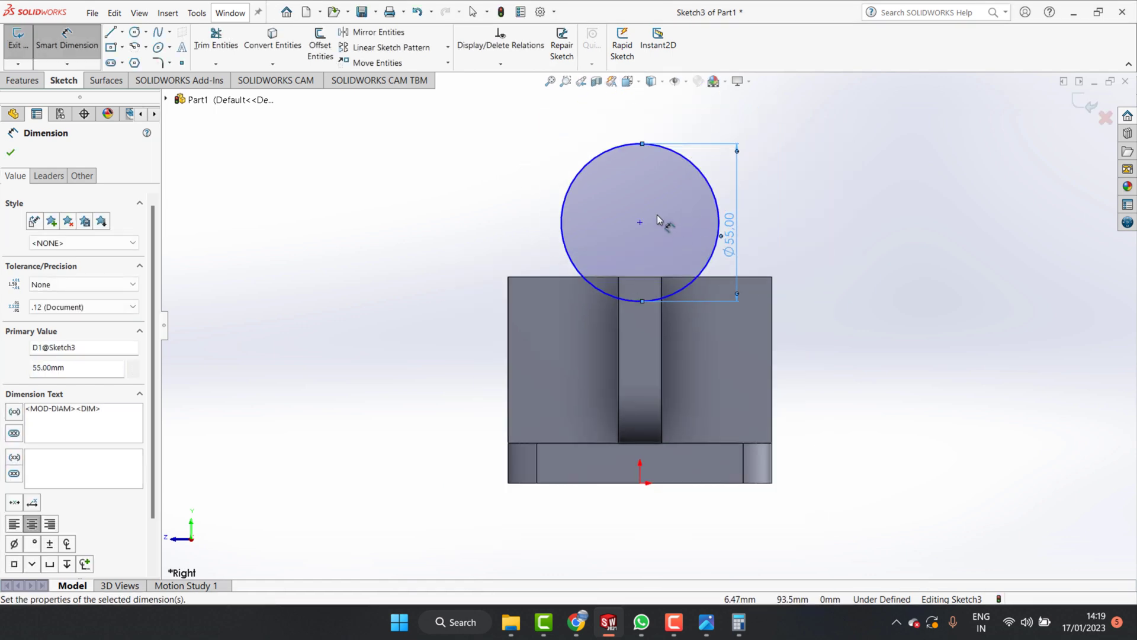
- Add a height dimension from the circle centre to the origin, then check the reference drawing
click(639, 222)
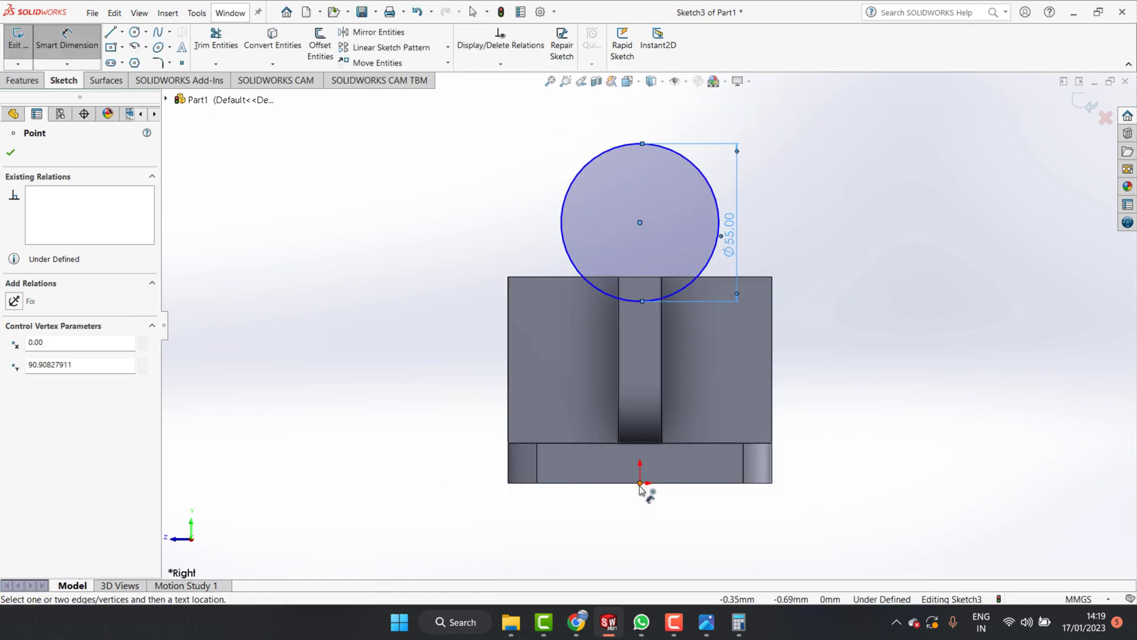
click(640, 483)
click(468, 413)
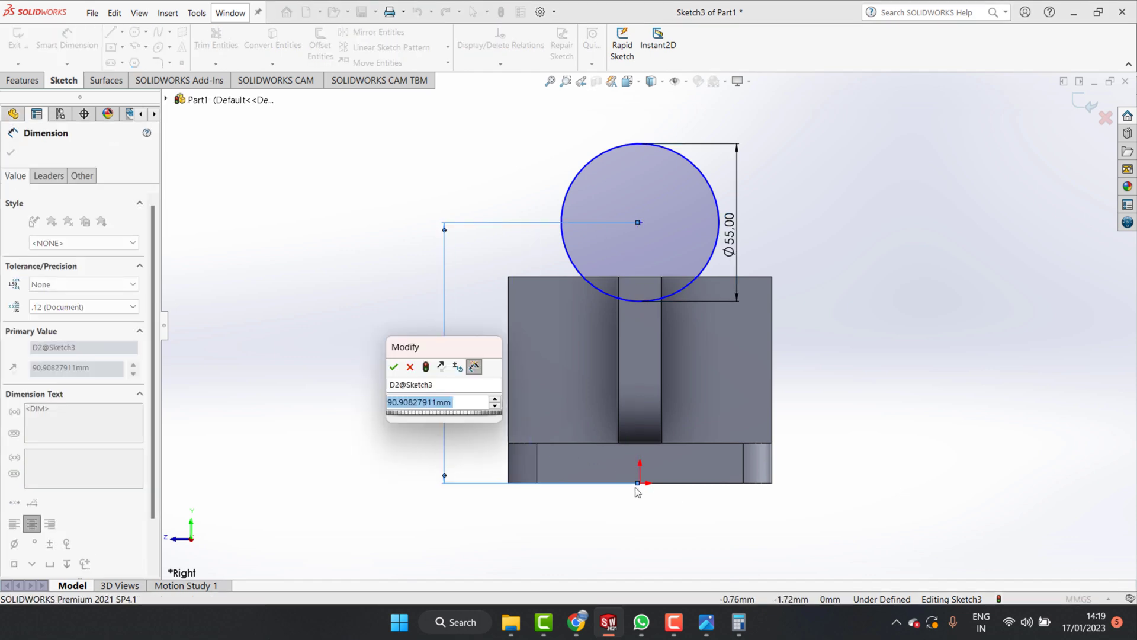
click(706, 622)
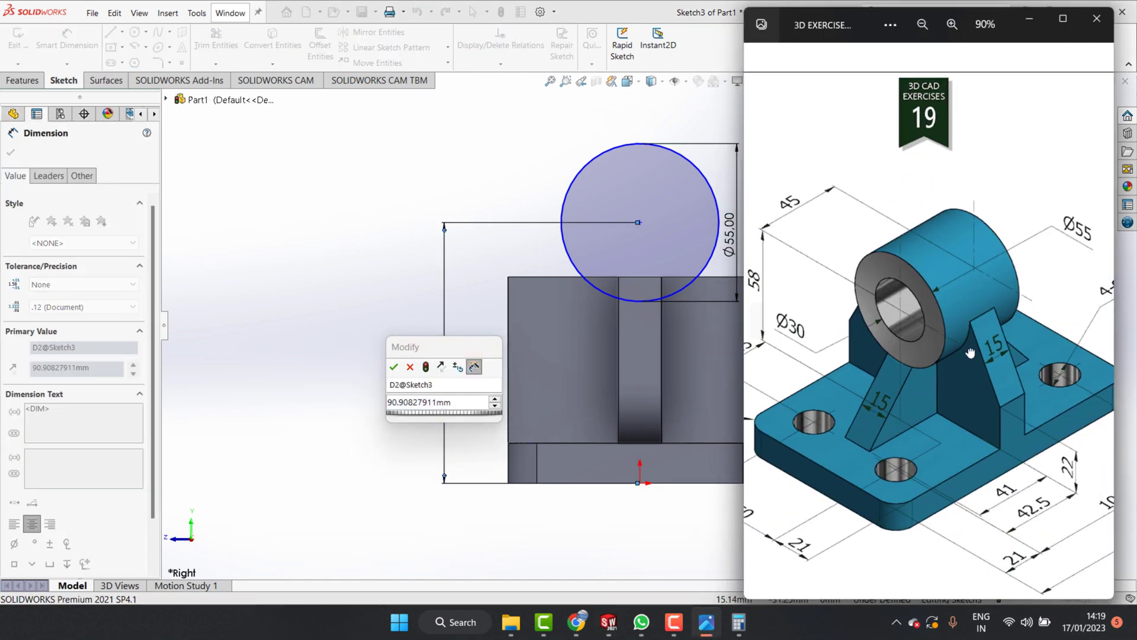
drag(970, 353, 853, 268)
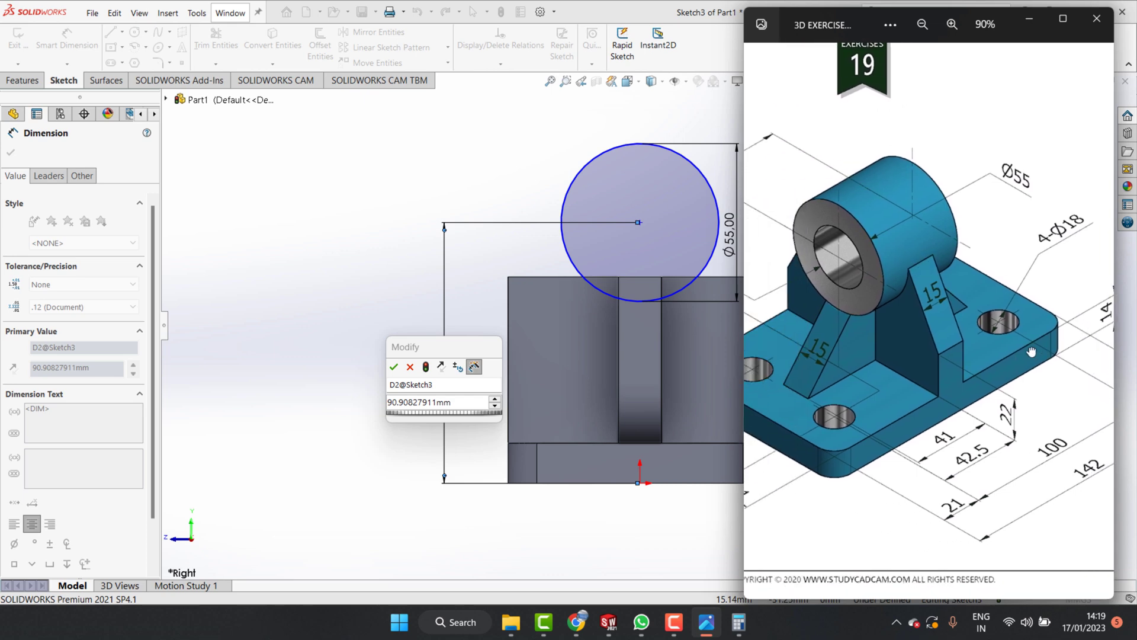
drag(800, 414, 894, 418)
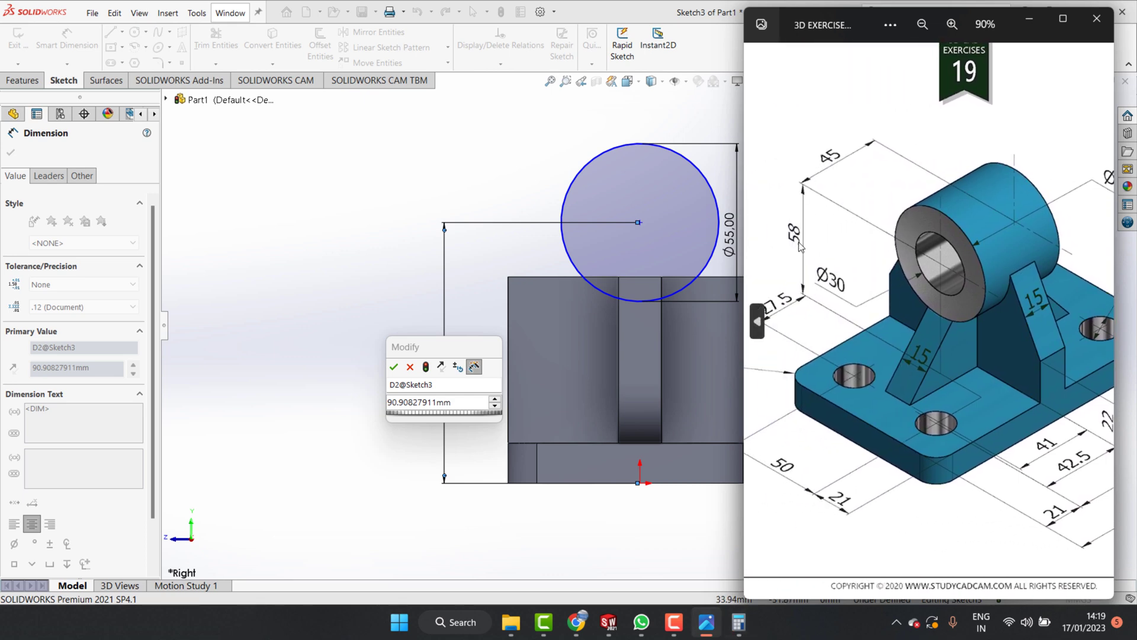
- Add 58 + 14 in the Calculator to get the 72 mm centre height
click(738, 622)
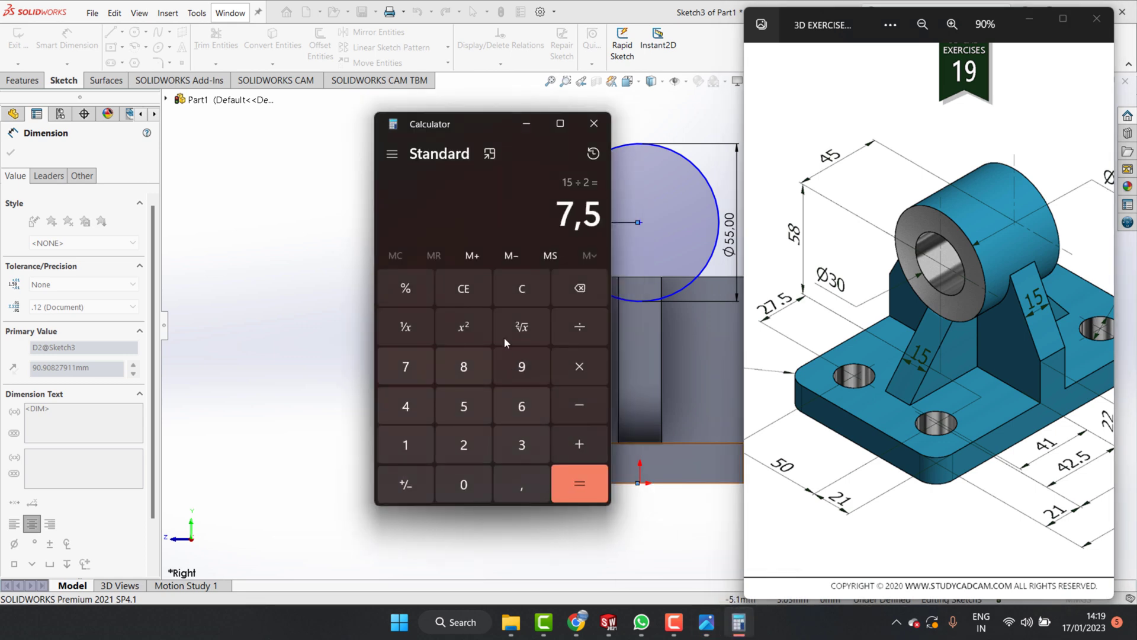
key(Escape)
text(58)
click(459, 369)
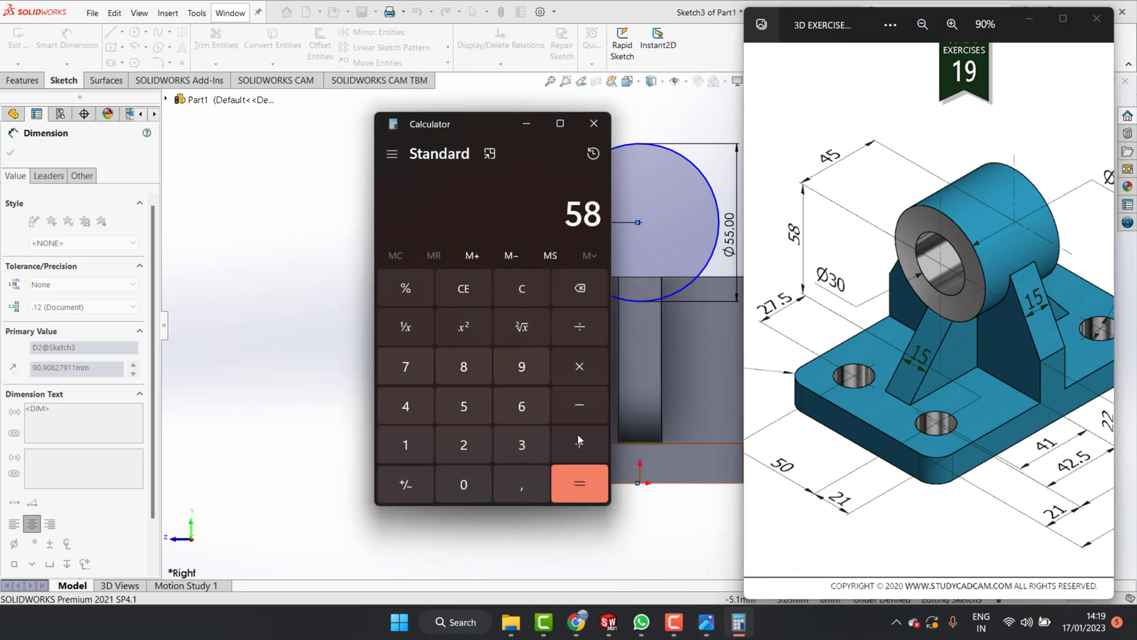
click(577, 438)
click(412, 447)
click(583, 496)
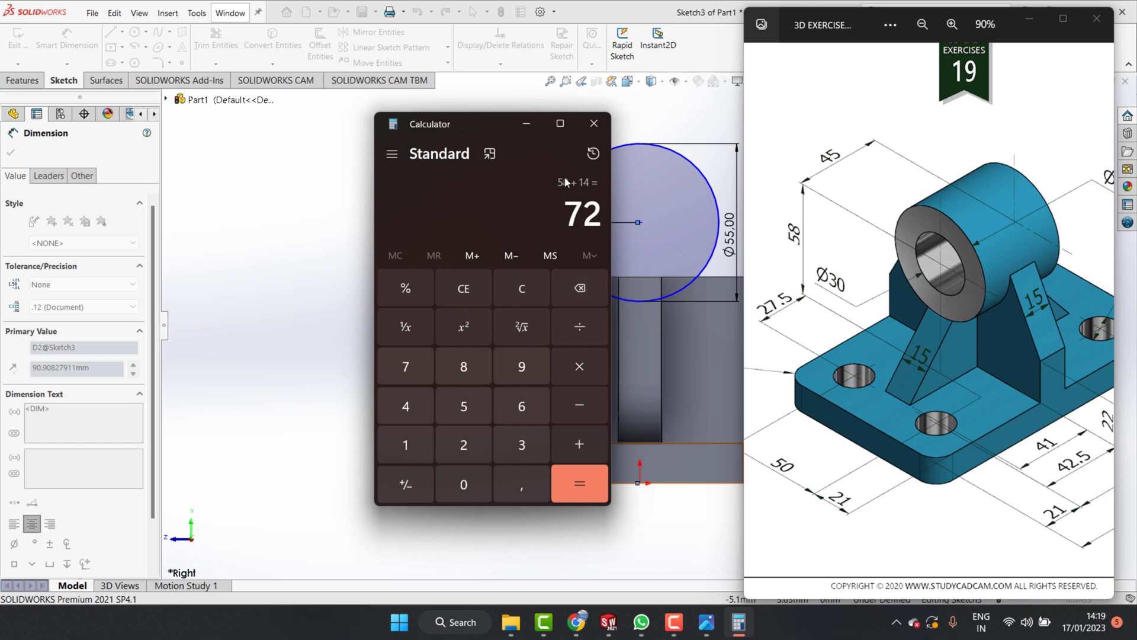
click(527, 124)
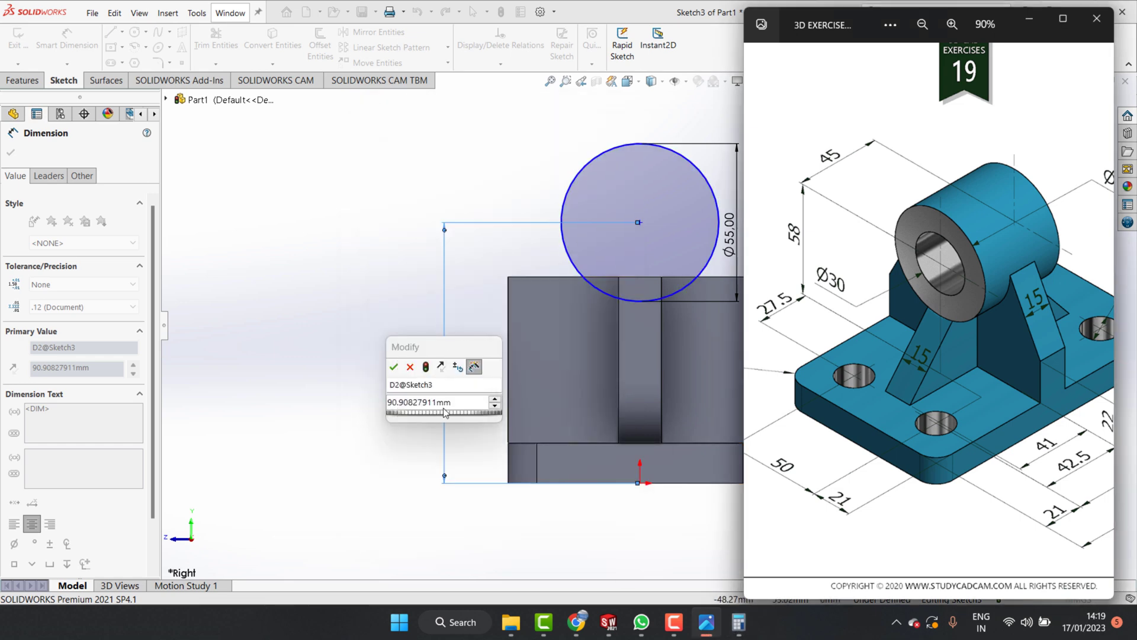
- Set the centre height dimension to 72 mm and finish dimensioning
click(463, 402)
text(72)
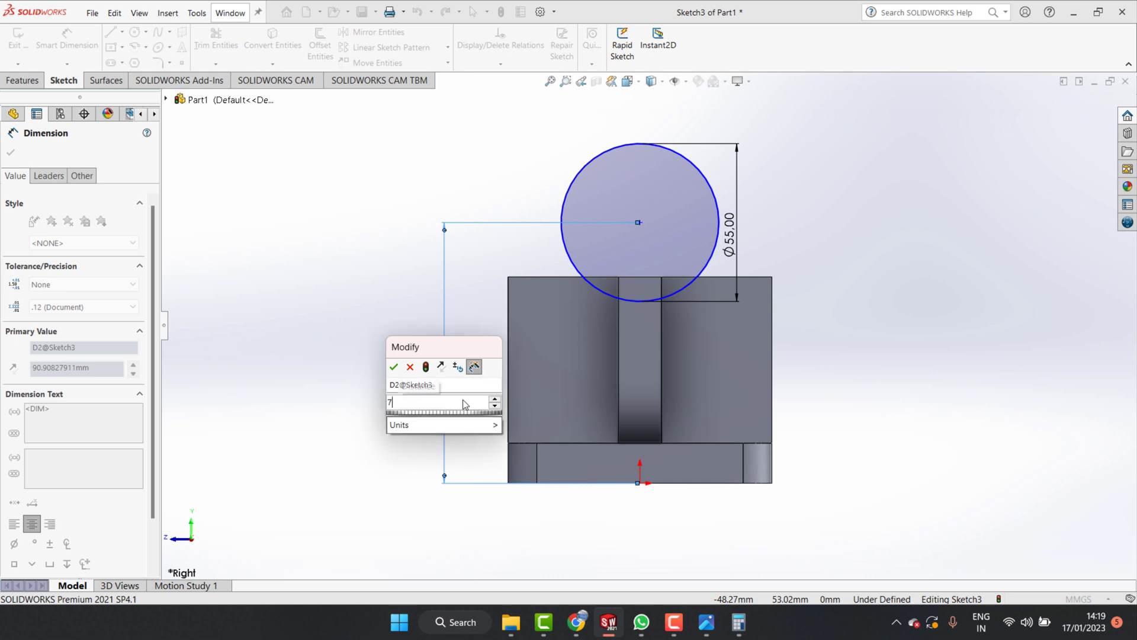
click(394, 367)
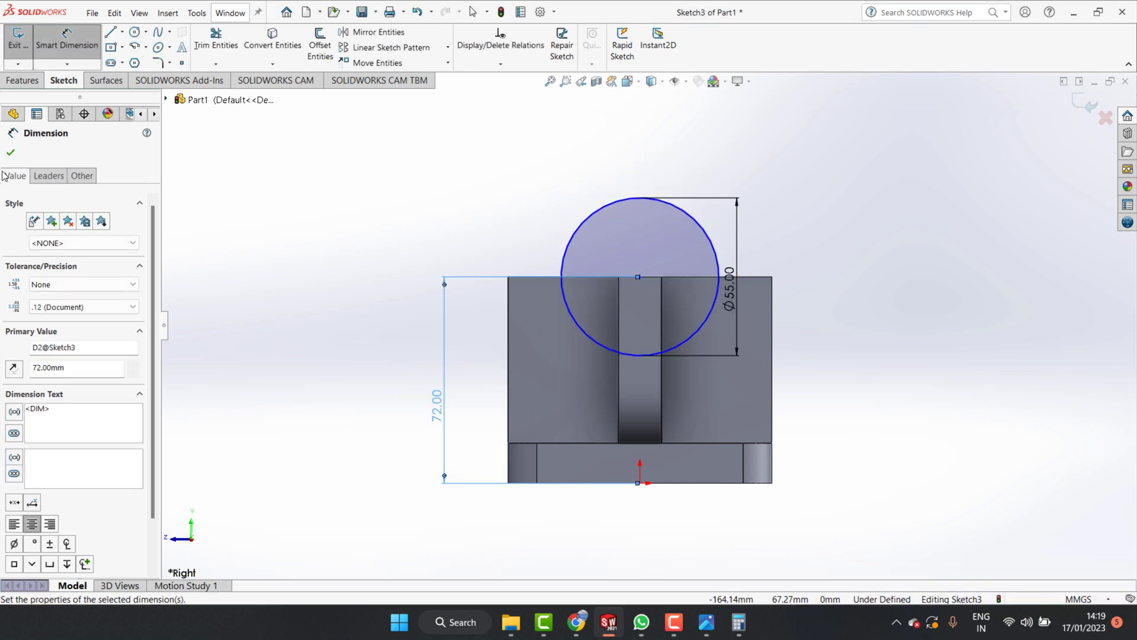
click(10, 152)
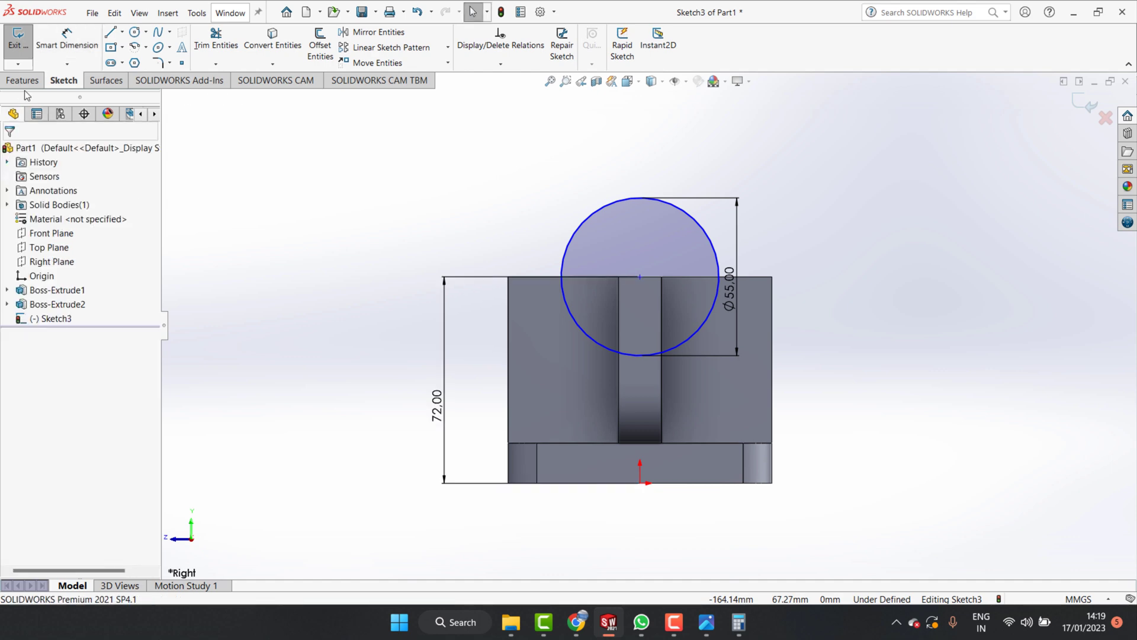
click(24, 80)
- Start a Boss-Extrude of the circle with Direction 2 enabled
mouse_move(877, 244)
middle_down()
mouse_move(793, 324)
mouse_move(805, 330)
middle_up()
scroll(805, 331, up, 3)
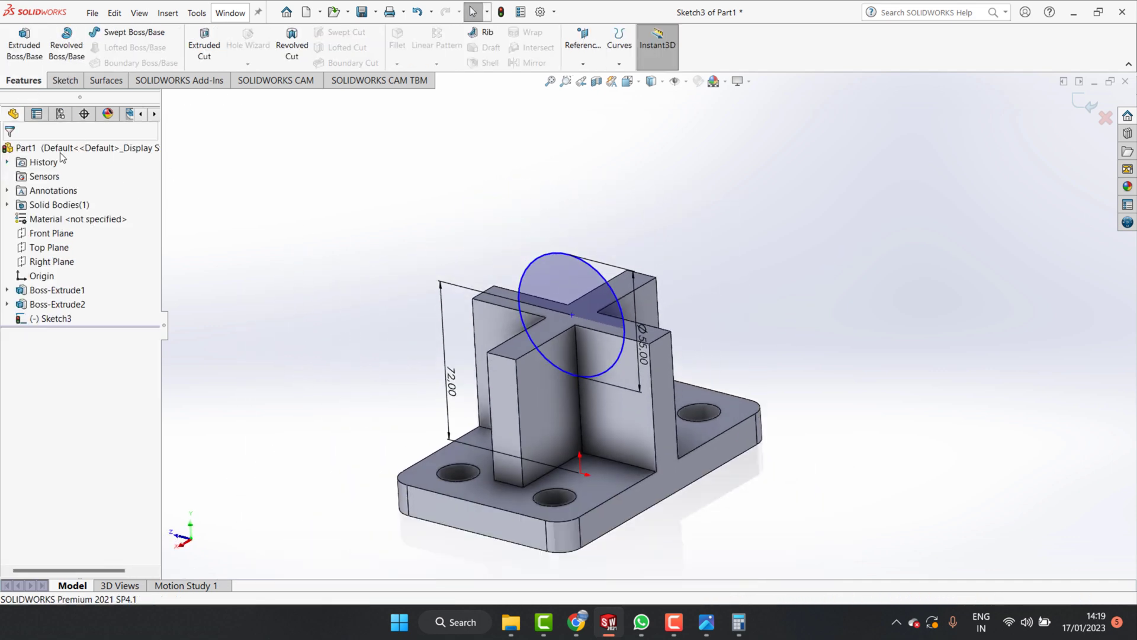
click(13, 41)
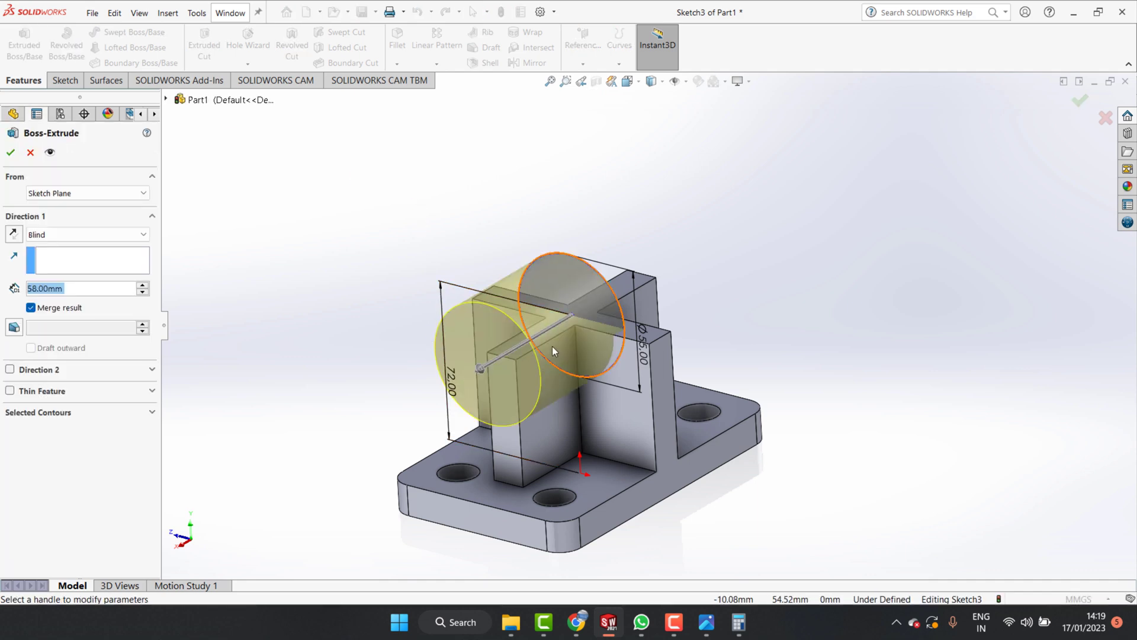
click(10, 370)
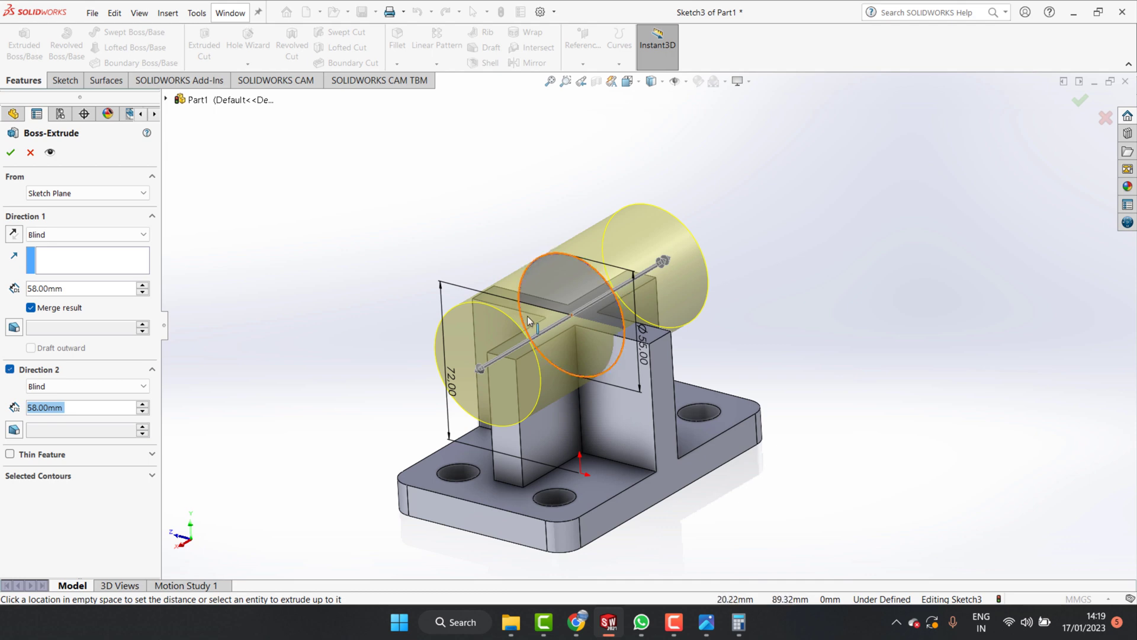
- Read the 45 mm boss length from the reference drawing
click(707, 622)
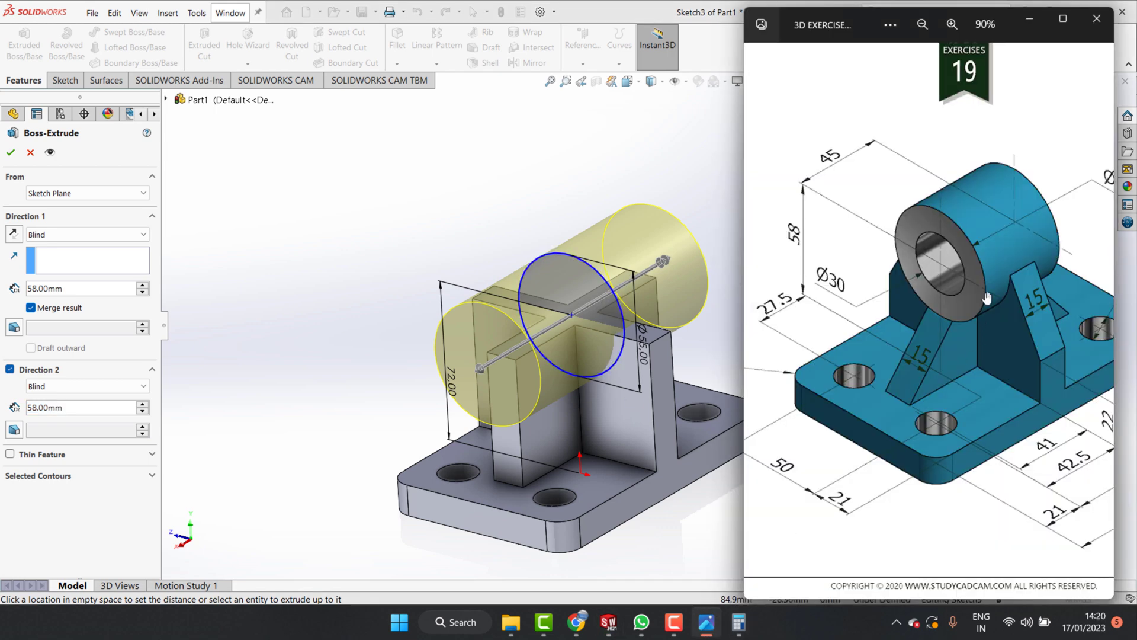
drag(987, 298, 969, 322)
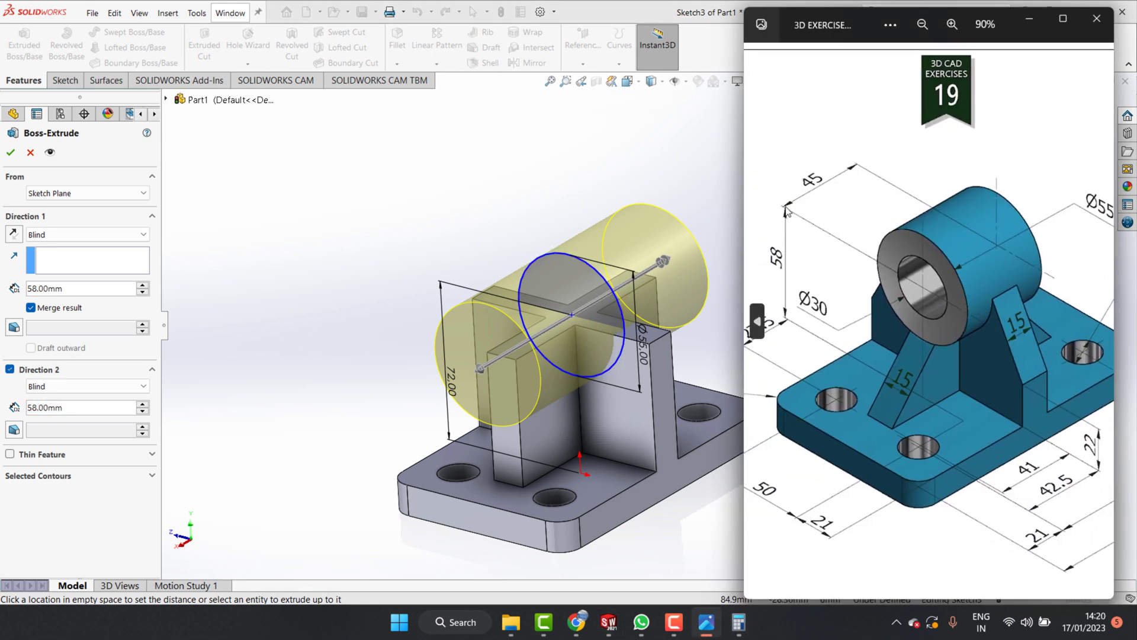
click(71, 288)
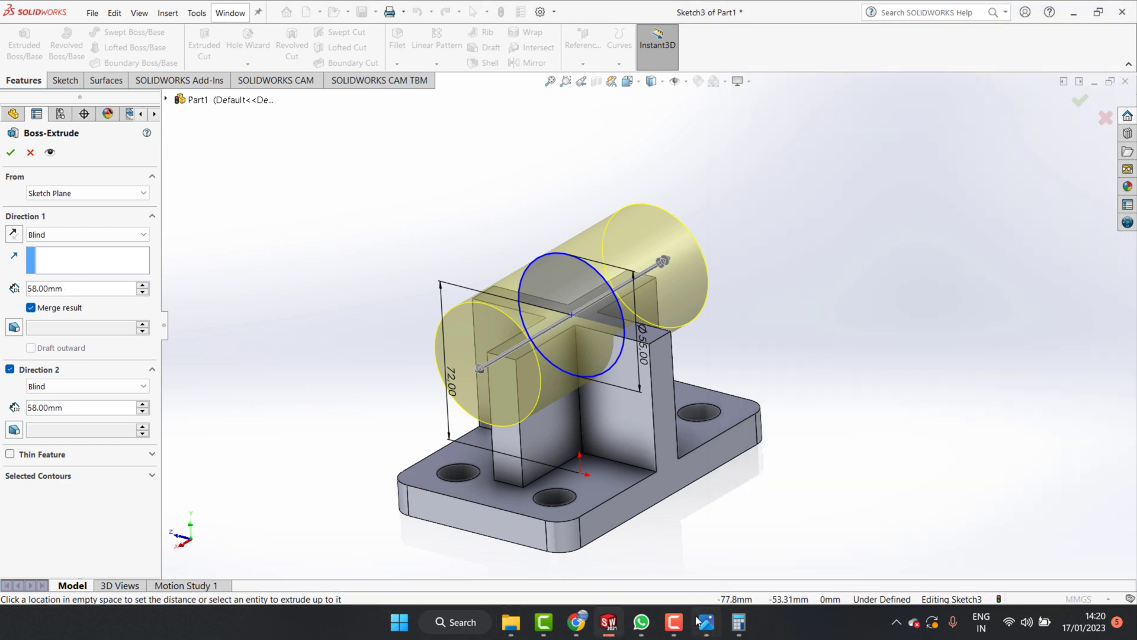
click(704, 622)
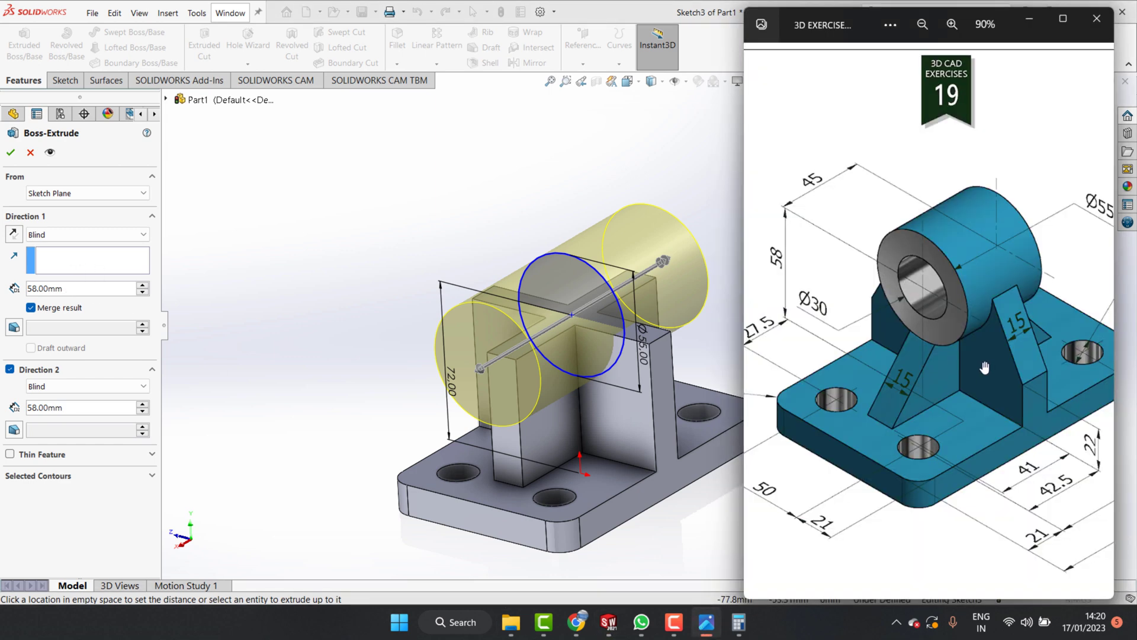
drag(984, 368, 979, 424)
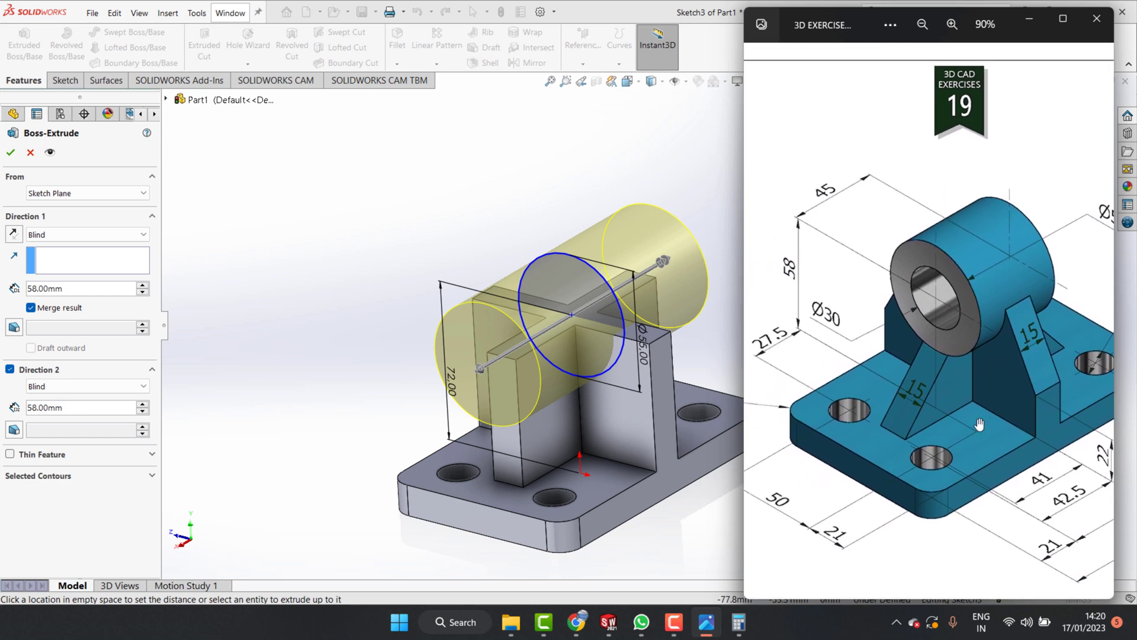
- Divide 45 by 2 in the Calculator to get 22.5
click(738, 621)
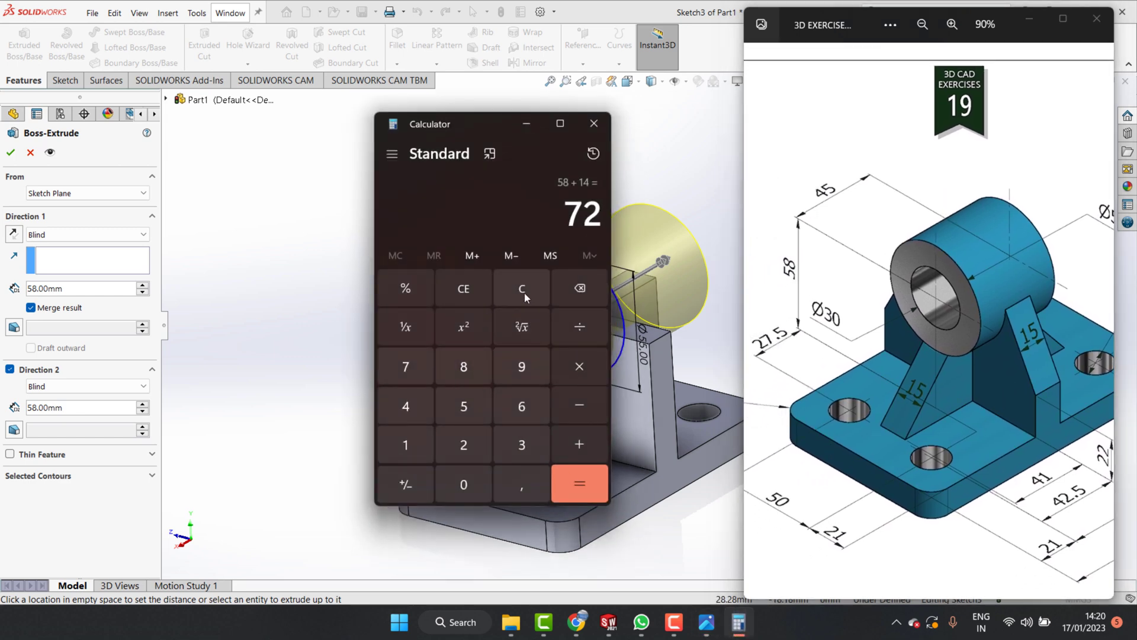
click(407, 407)
click(465, 407)
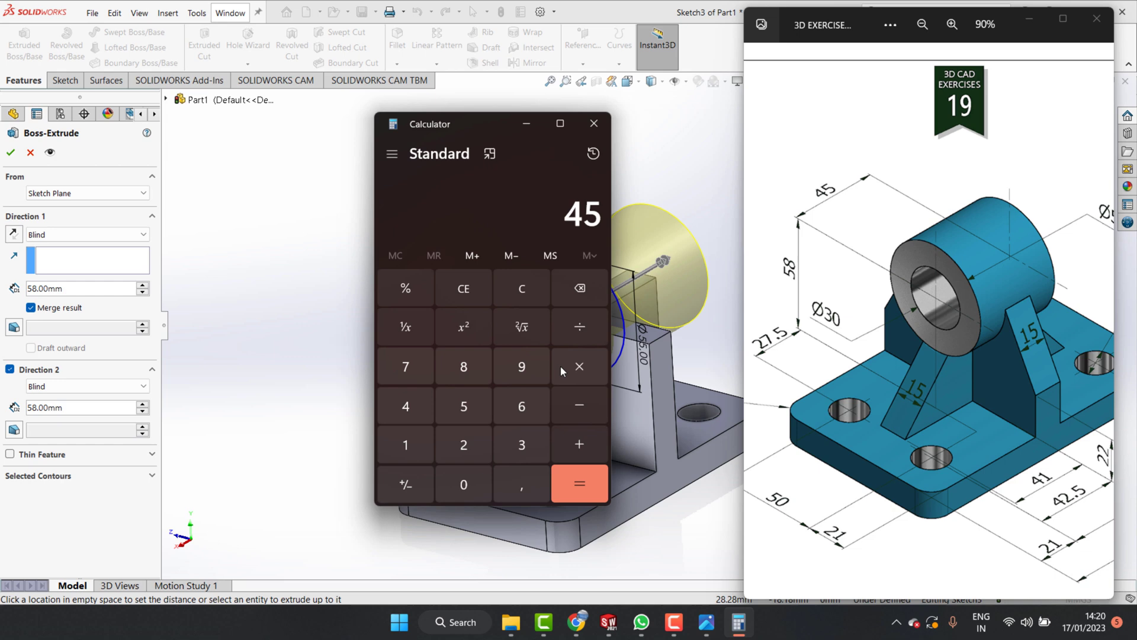
click(583, 323)
click(463, 445)
click(577, 482)
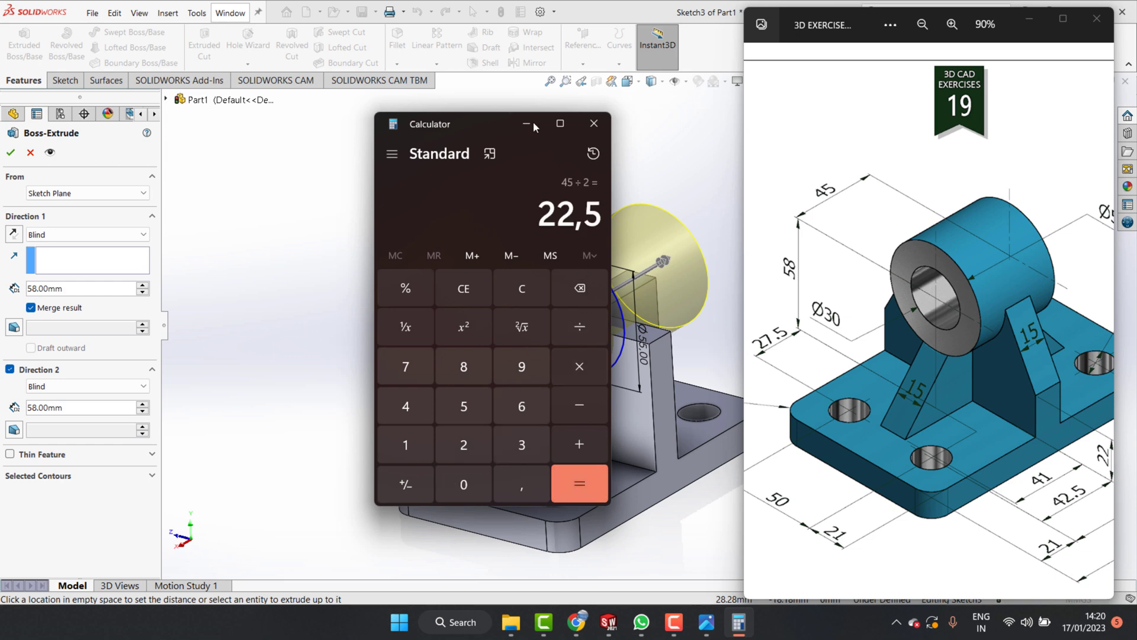
drag(533, 124, 540, 133)
- Set both Blind depths to 22.5 mm and accept the boss extrusion
click(76, 288)
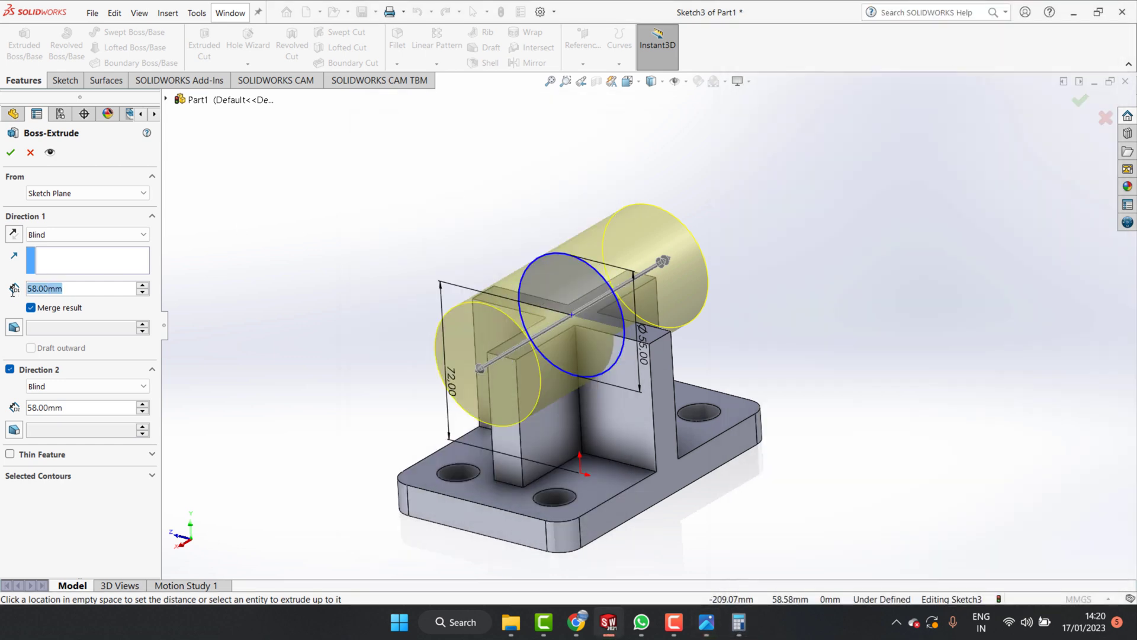
text(22)
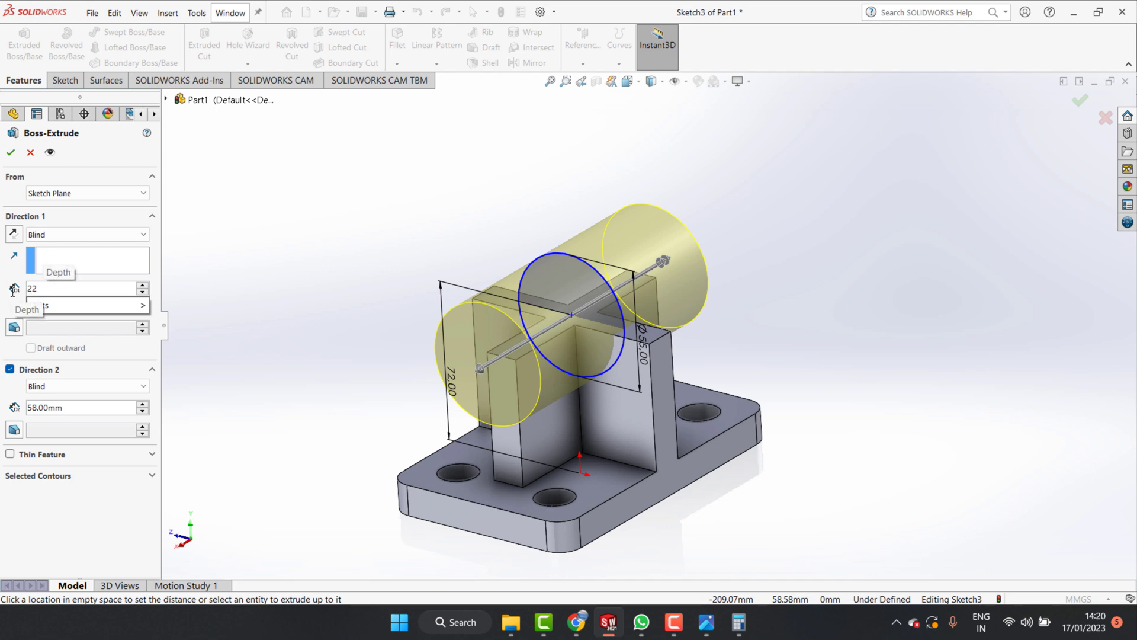
text(.5)
mouse_move(84, 305)
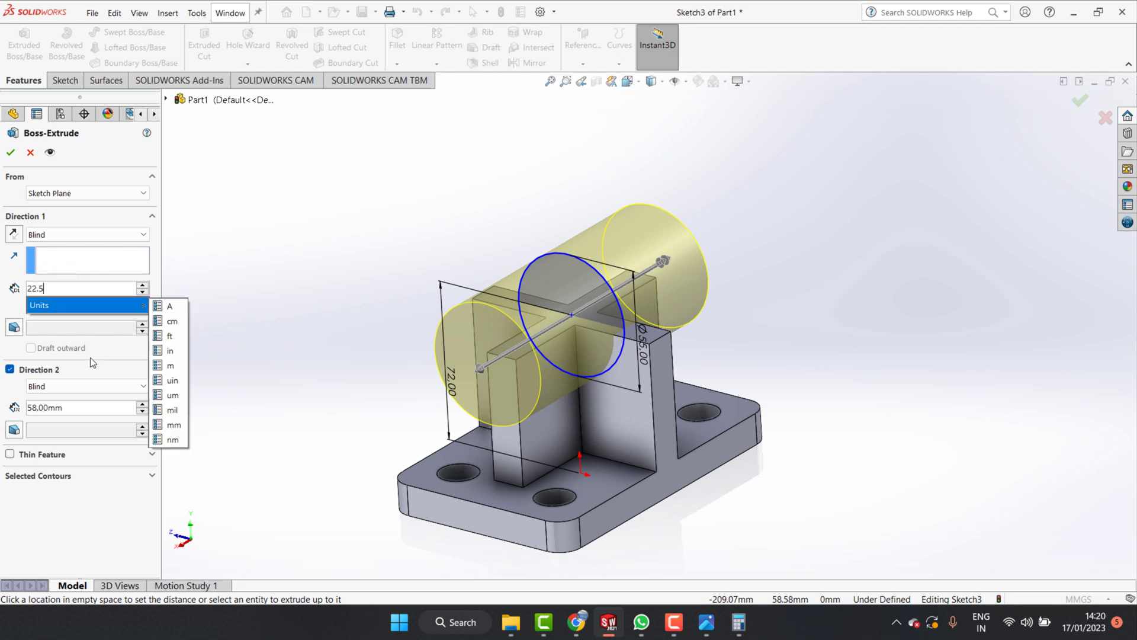
click(92, 360)
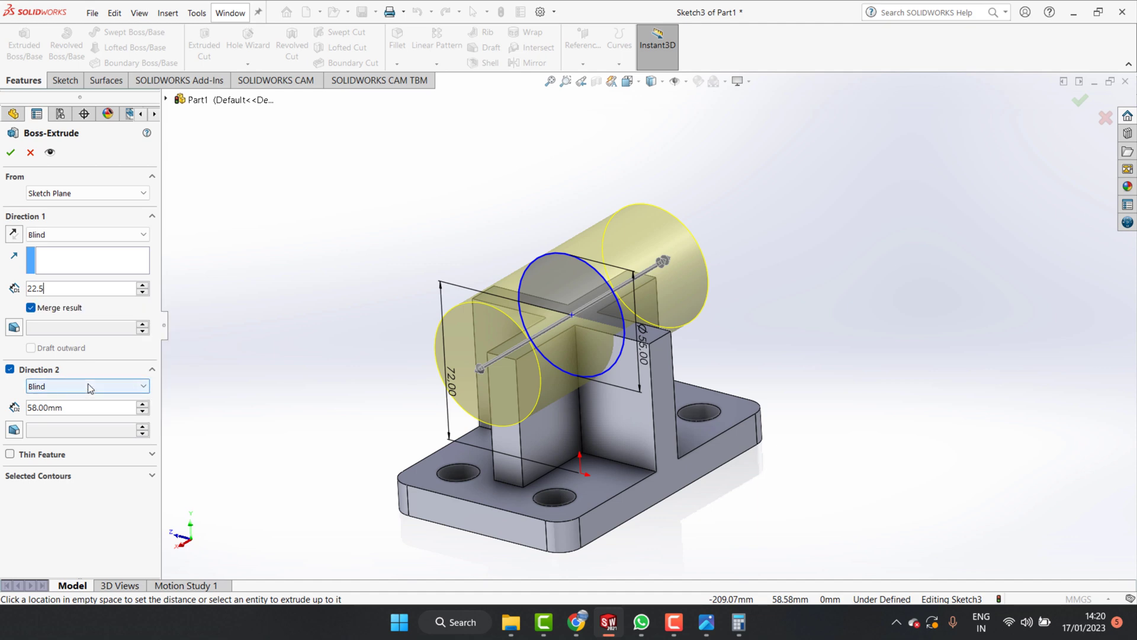
click(74, 408)
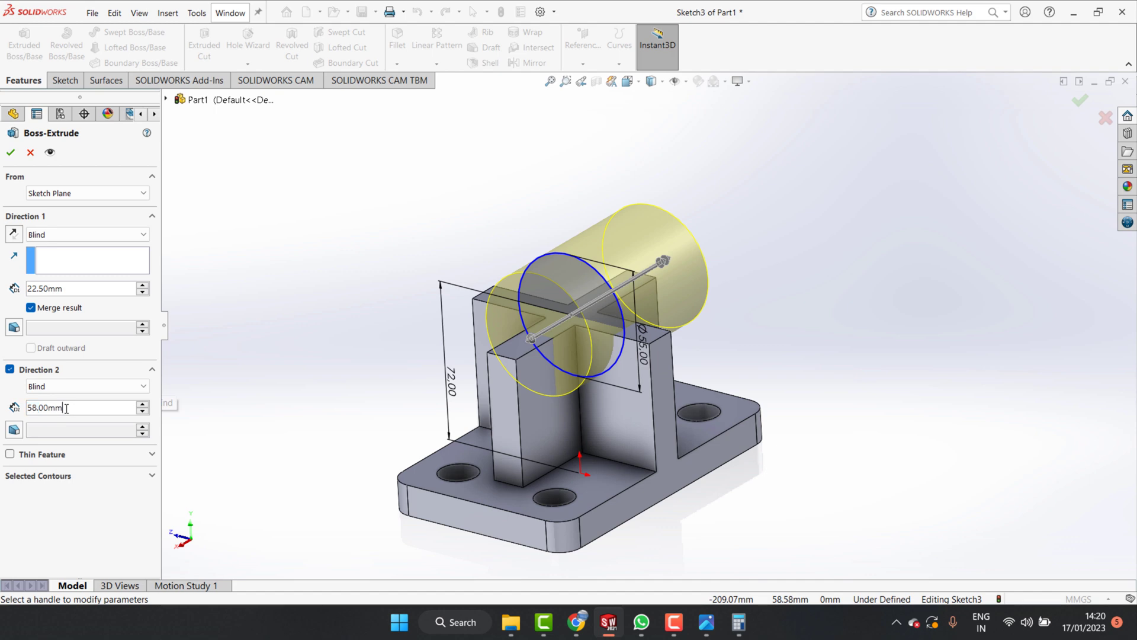
text(22)
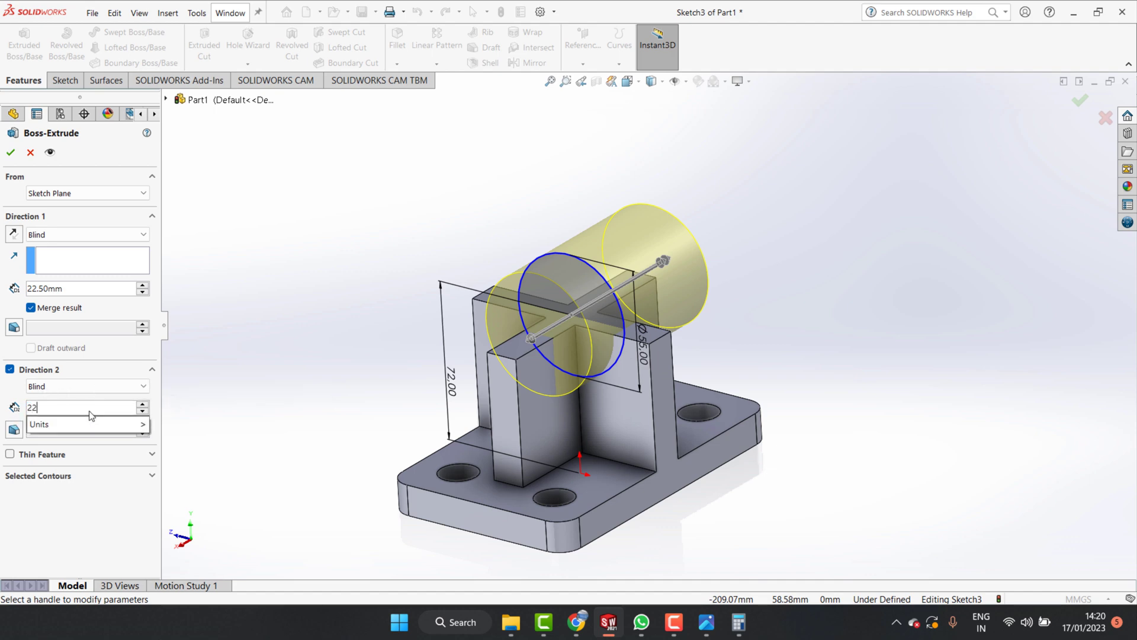
text(.5)
click(108, 367)
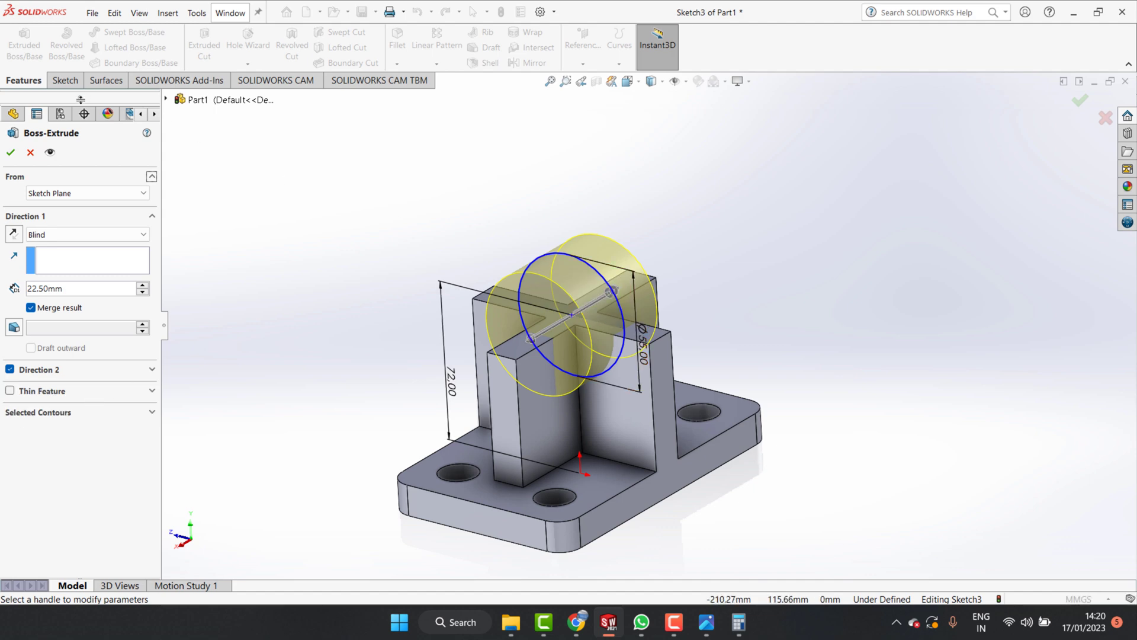
click(11, 152)
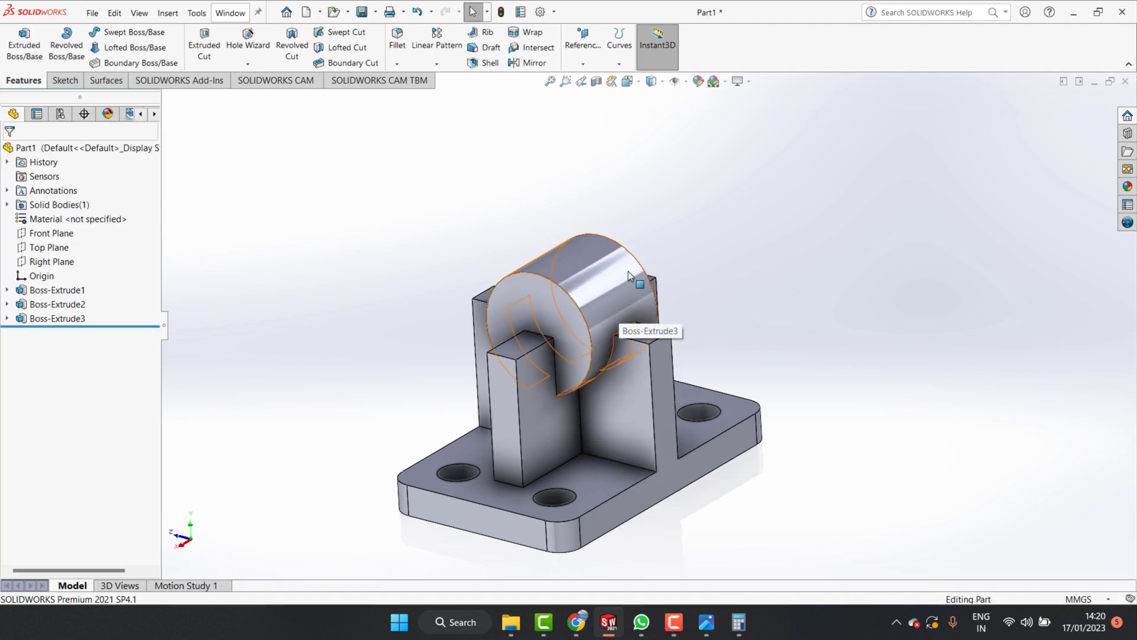
- Review the reference drawing again and return to the model
click(704, 626)
scroll(892, 416, up, 2)
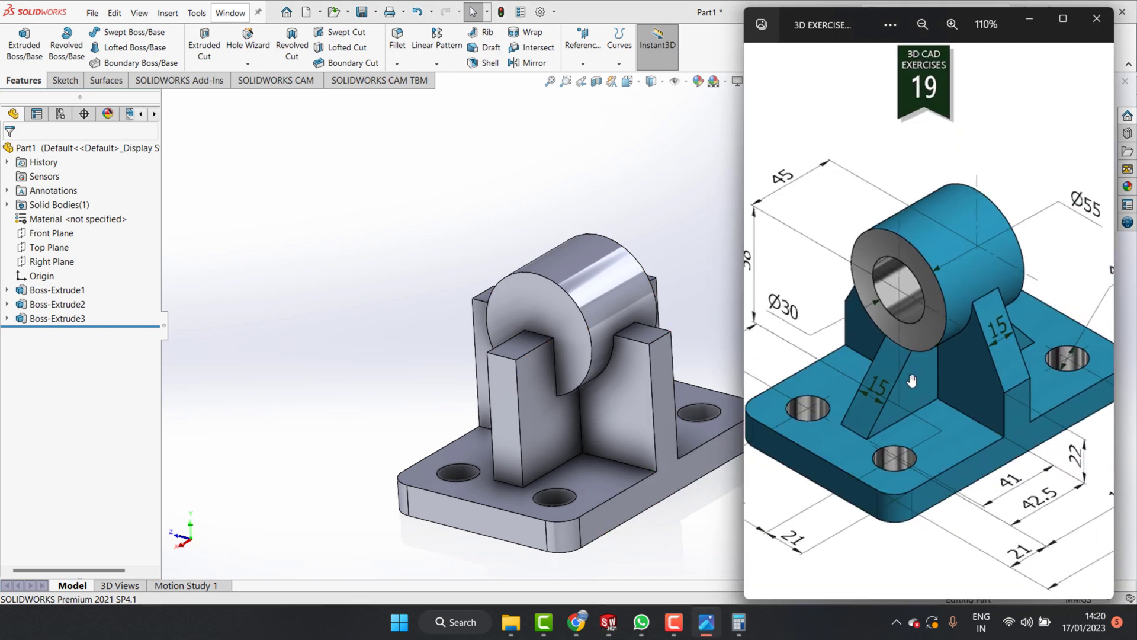
scroll(893, 416, up, 2)
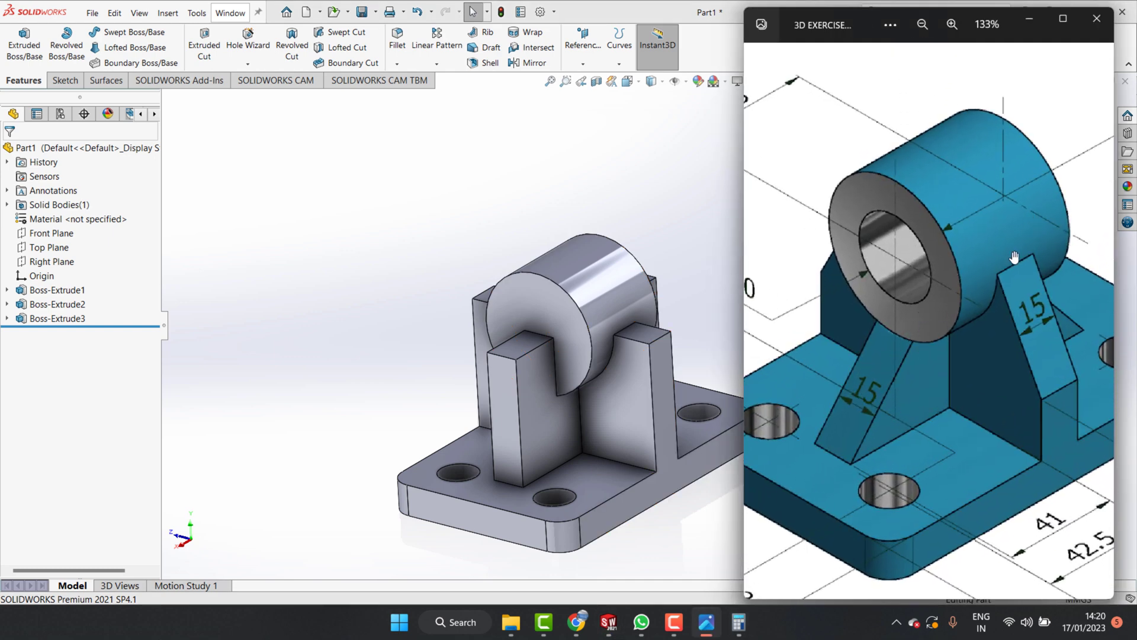
click(627, 213)
- Sketch a diagonal on the left upright's front face from the boss to its bottom-left corner
click(553, 403)
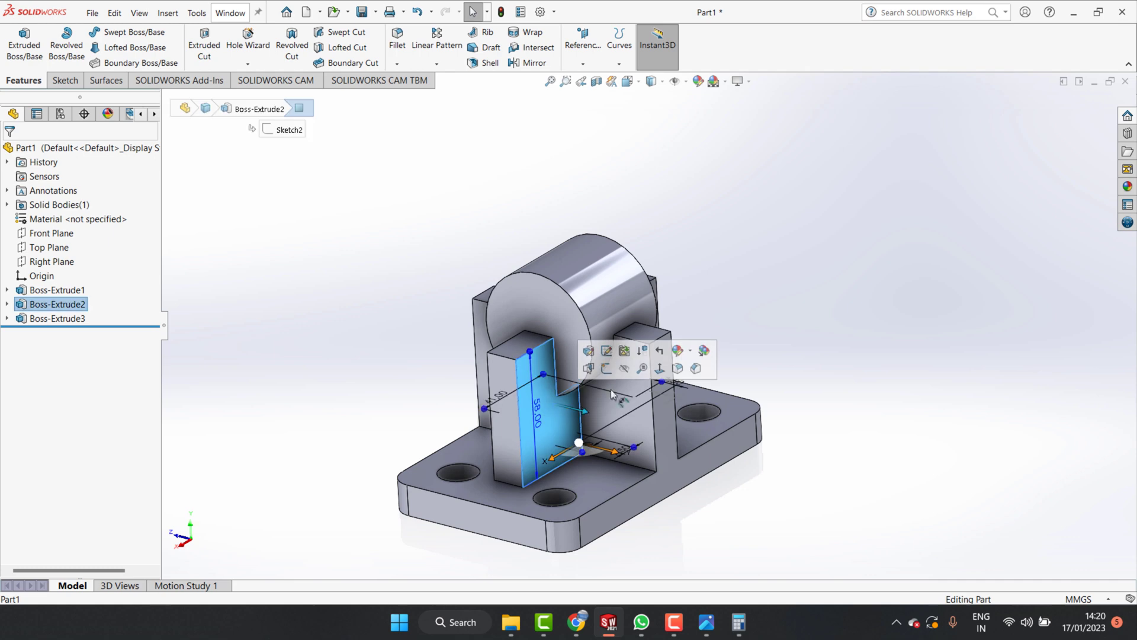
click(659, 367)
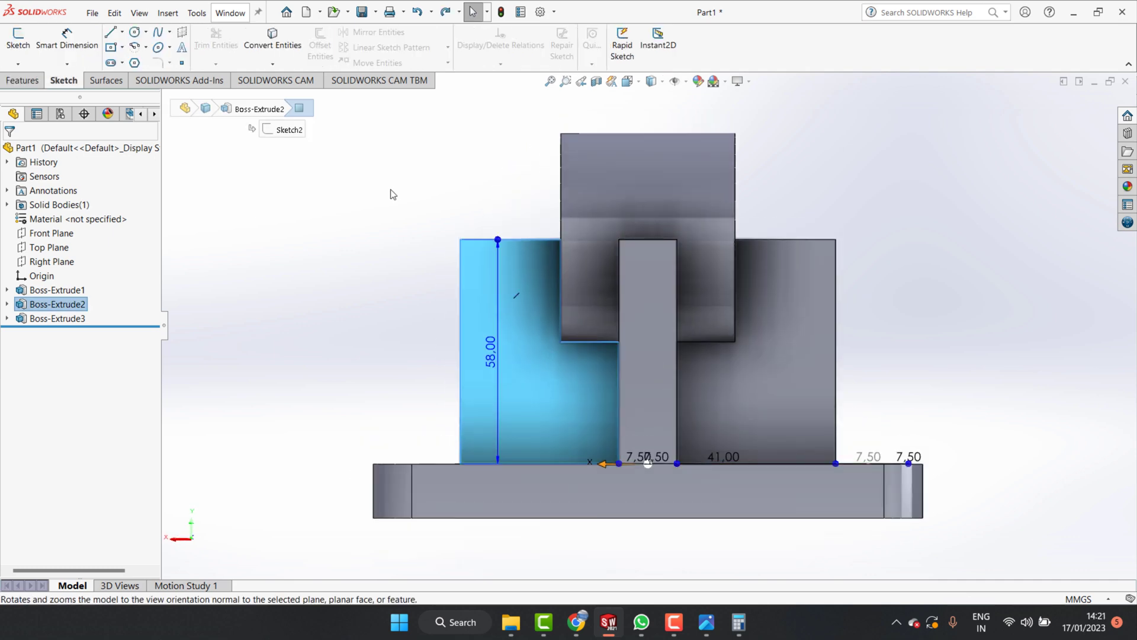
key(l)
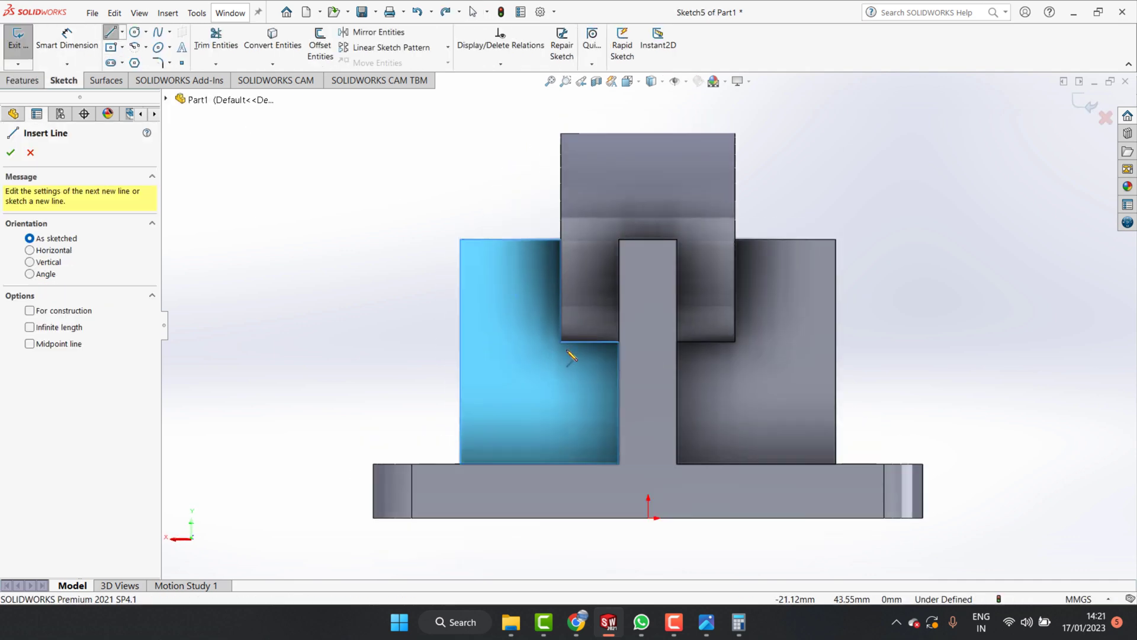
click(561, 342)
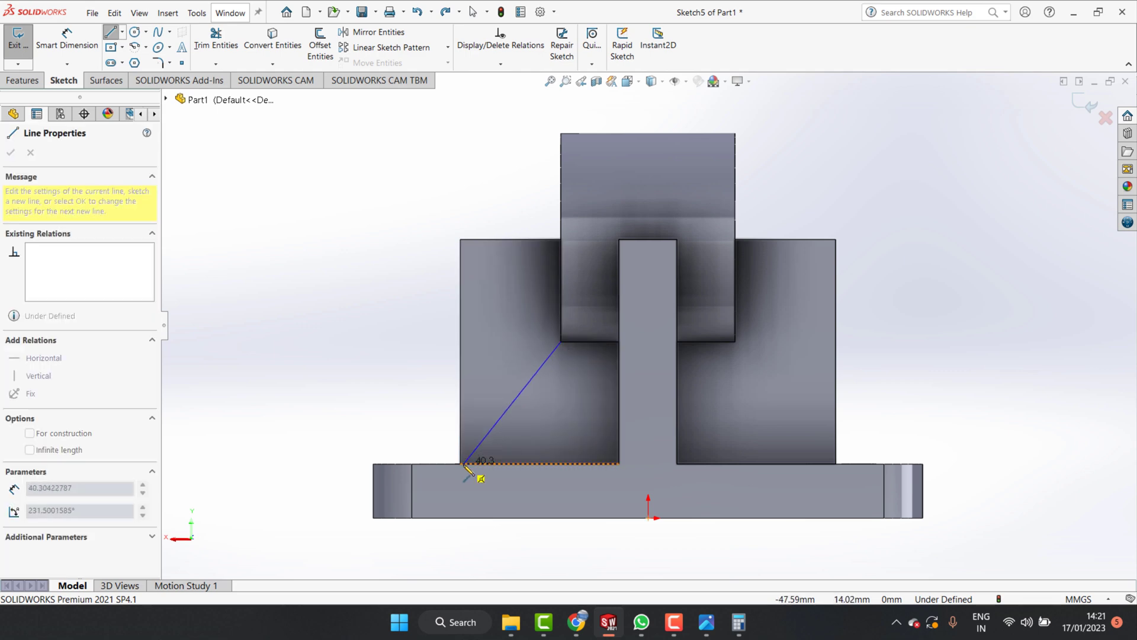
click(461, 464)
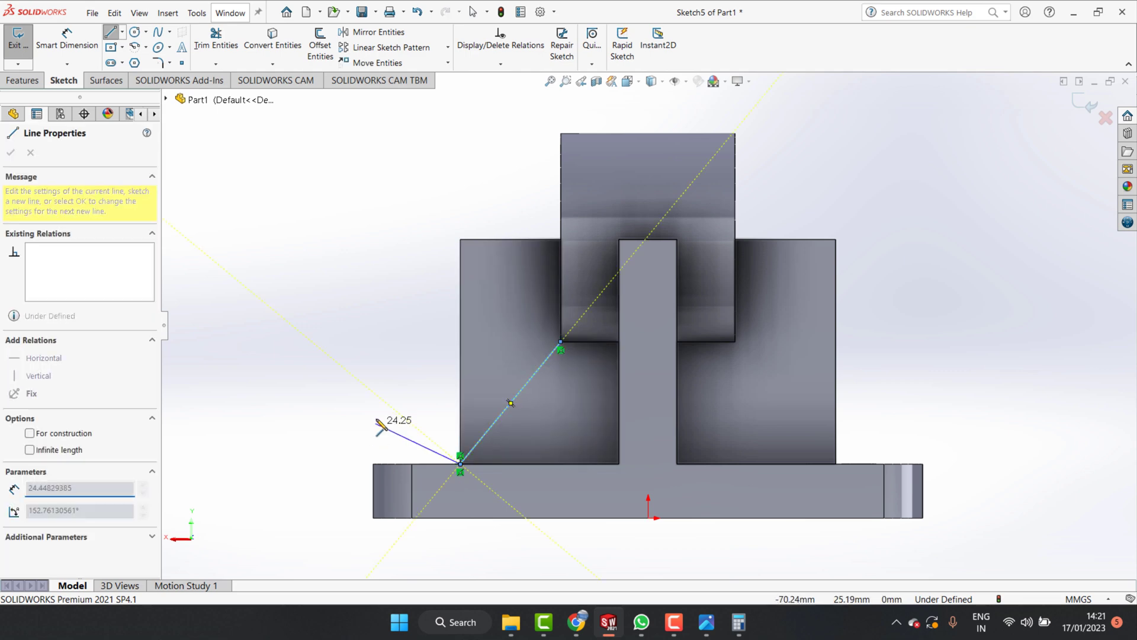
key(Escape)
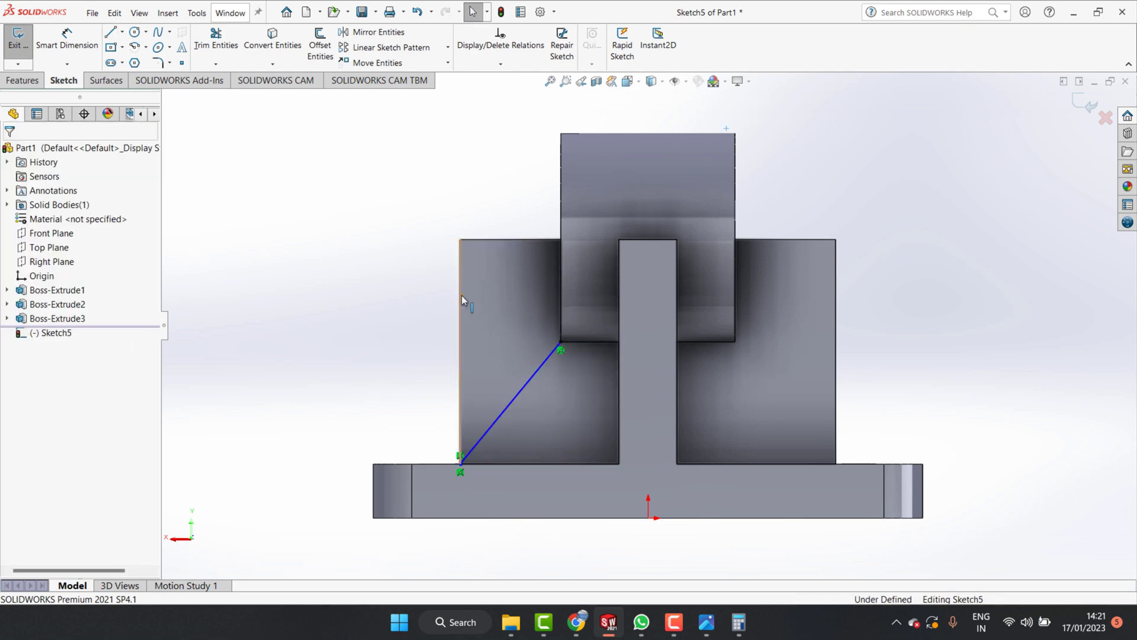
- Convert the upright's left, top and inner vertical edges to close the rib profile
click(461, 298)
click(272, 39)
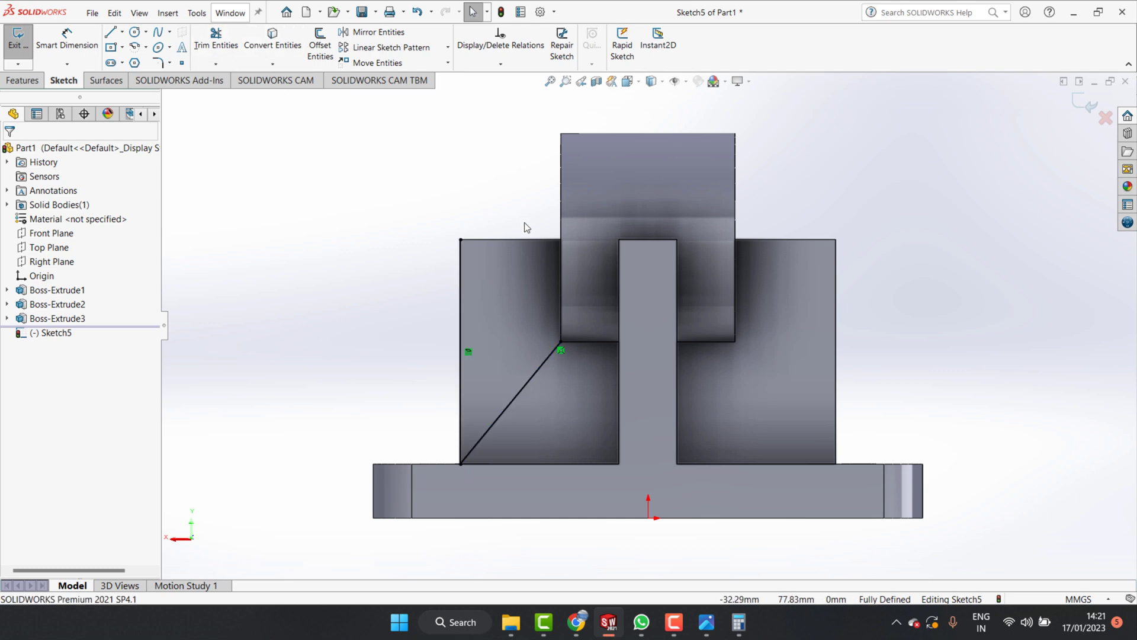
click(523, 240)
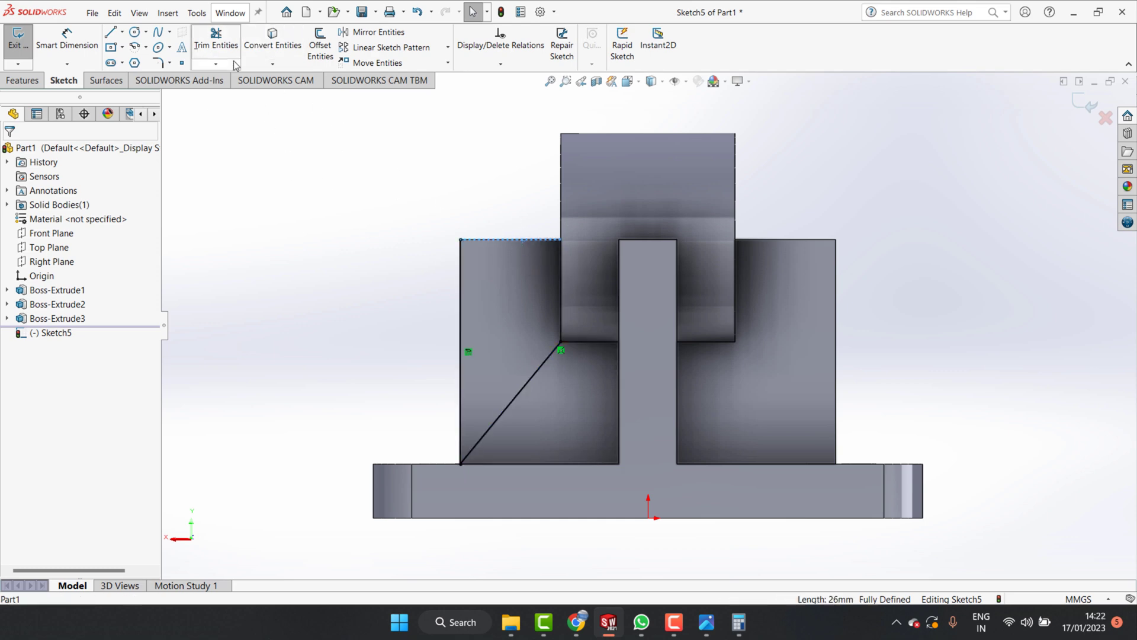
click(273, 39)
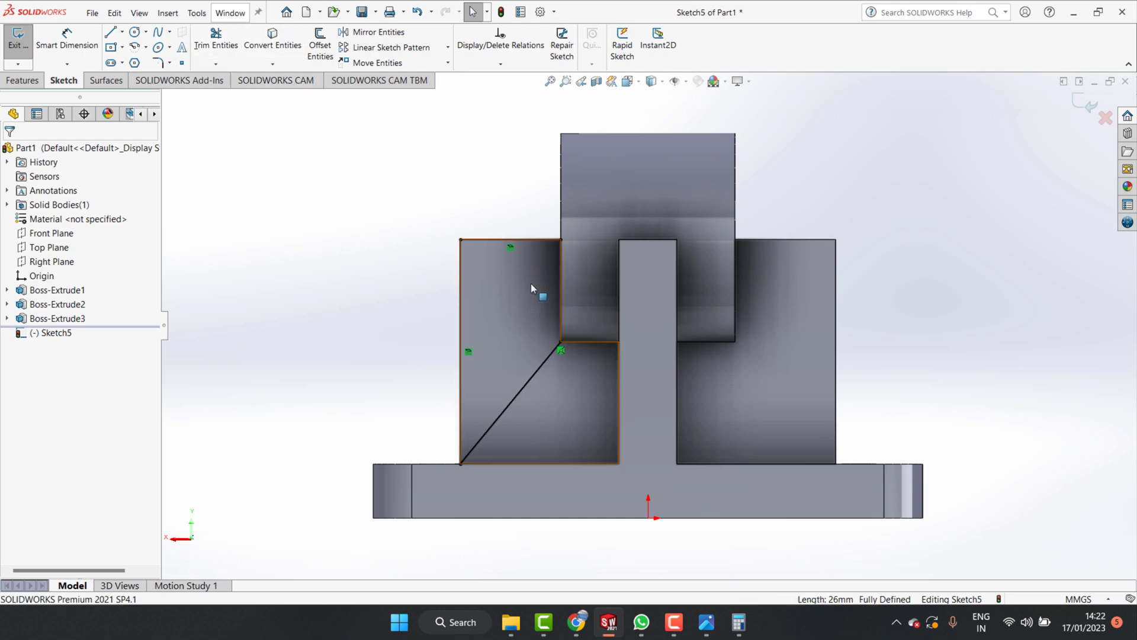
click(561, 299)
click(269, 40)
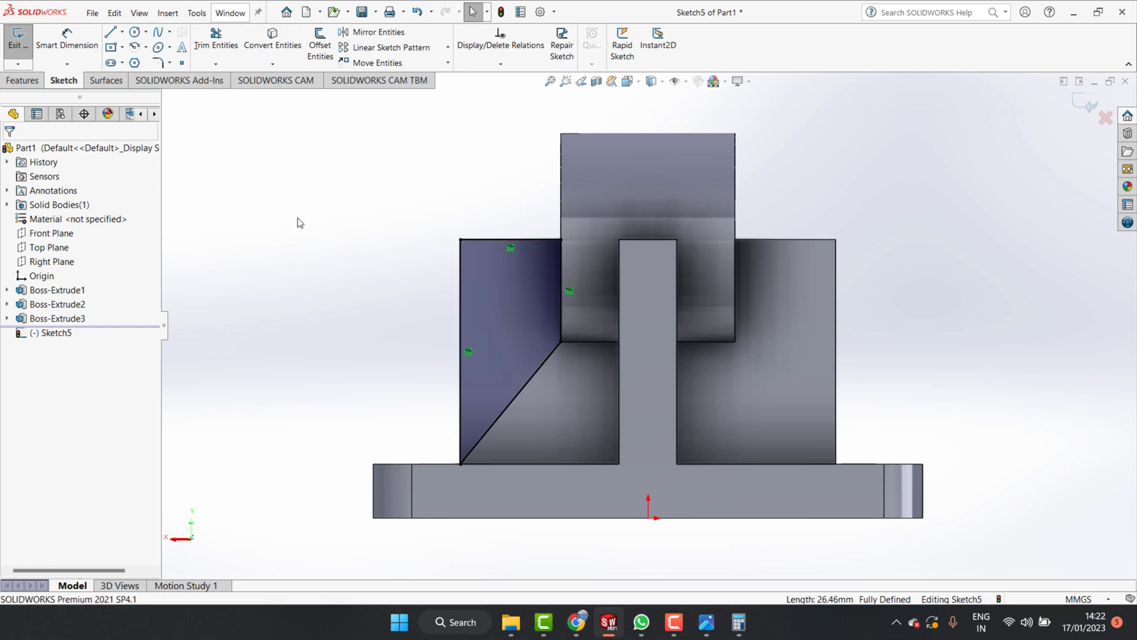
- Extruded-cut the sketch to form the first angled rib
click(23, 80)
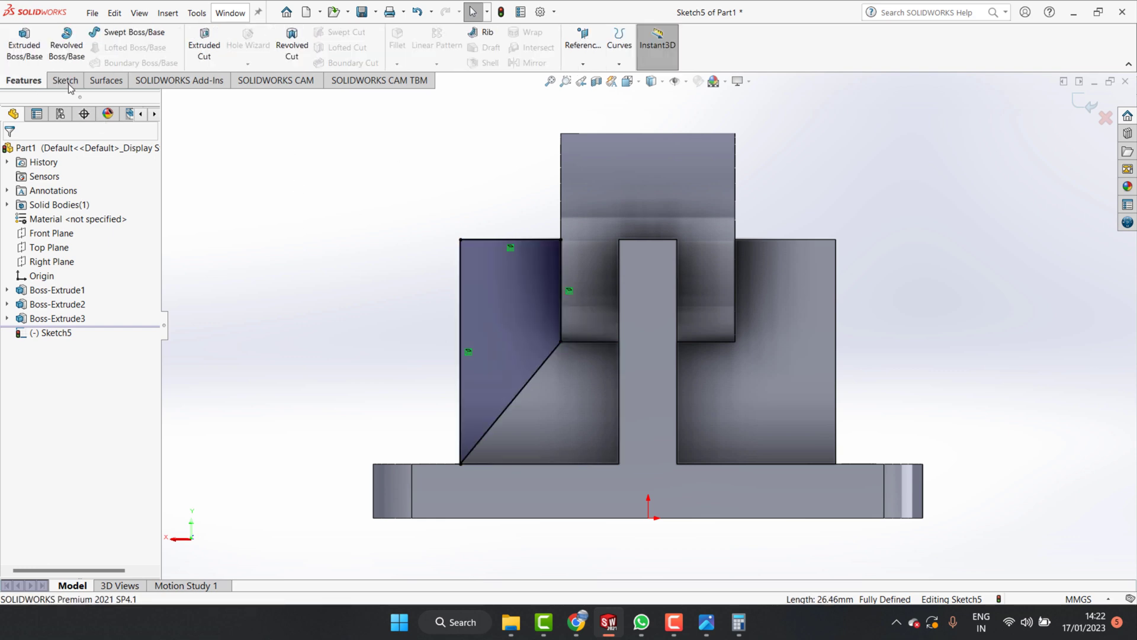
click(212, 49)
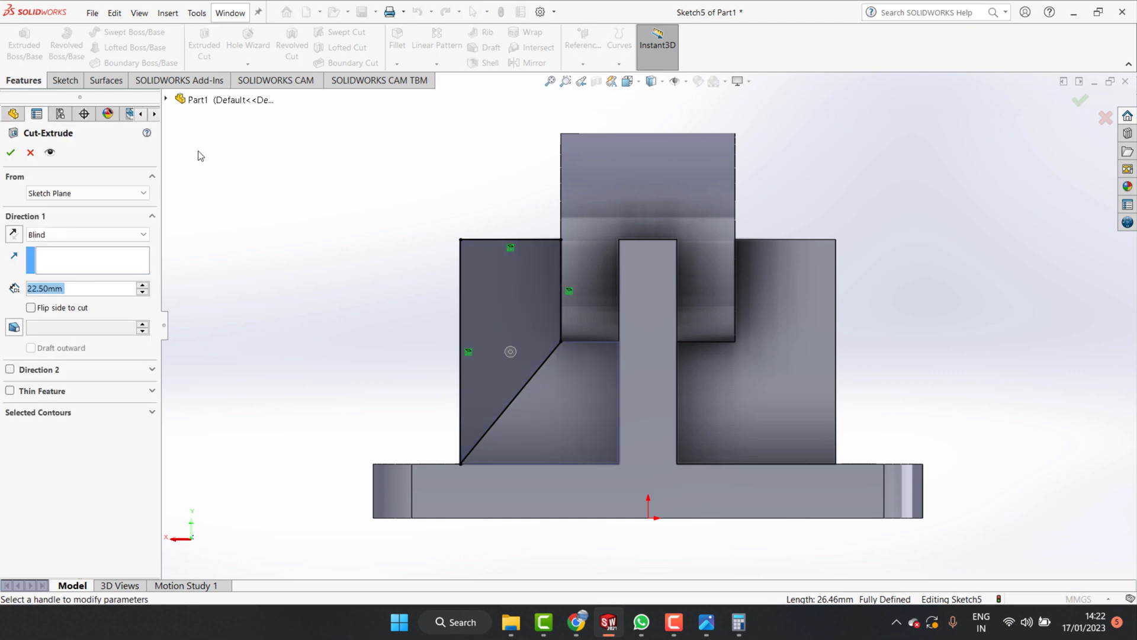
click(11, 152)
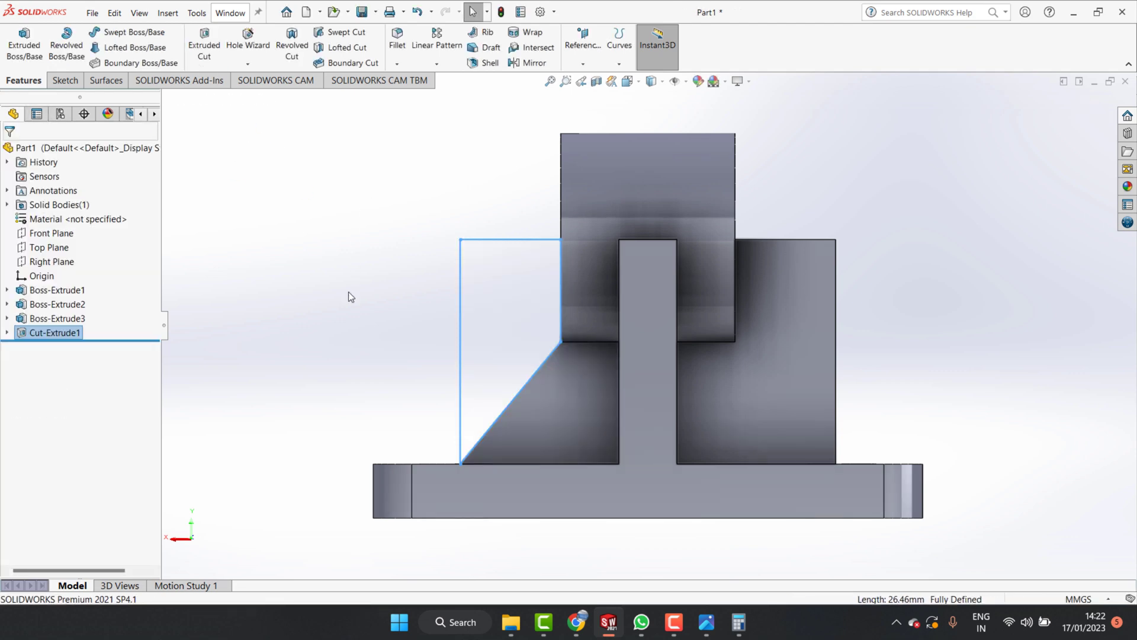
click(348, 292)
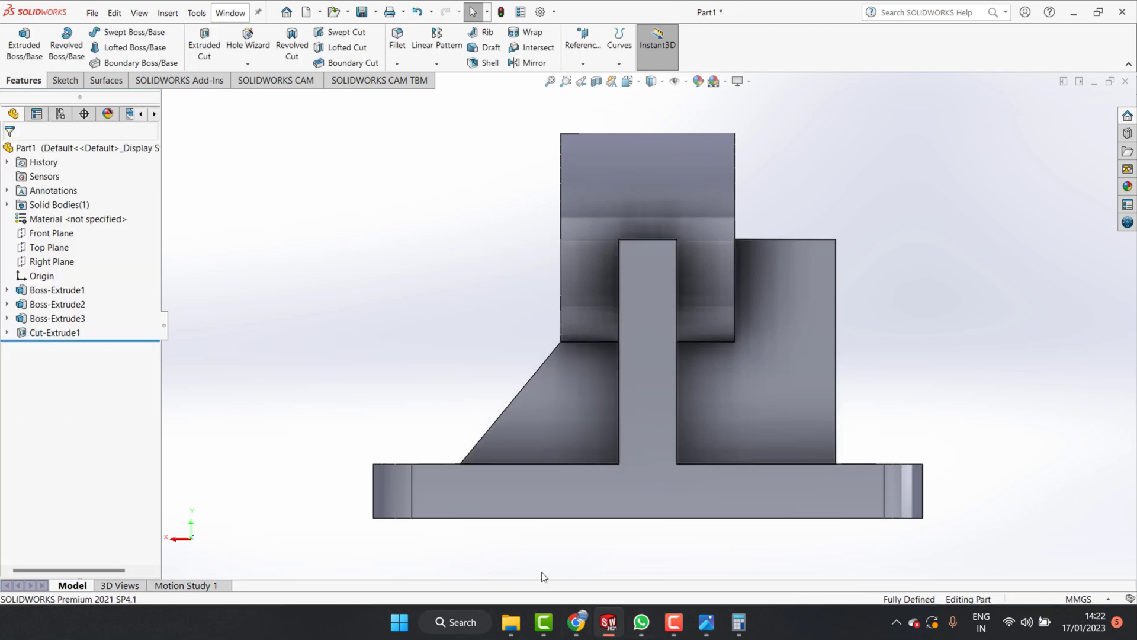
- View the rib's side face Normal To and compare it with the reference drawing
middle_drag(583, 357, 583, 419)
scroll(582, 419, up, 3)
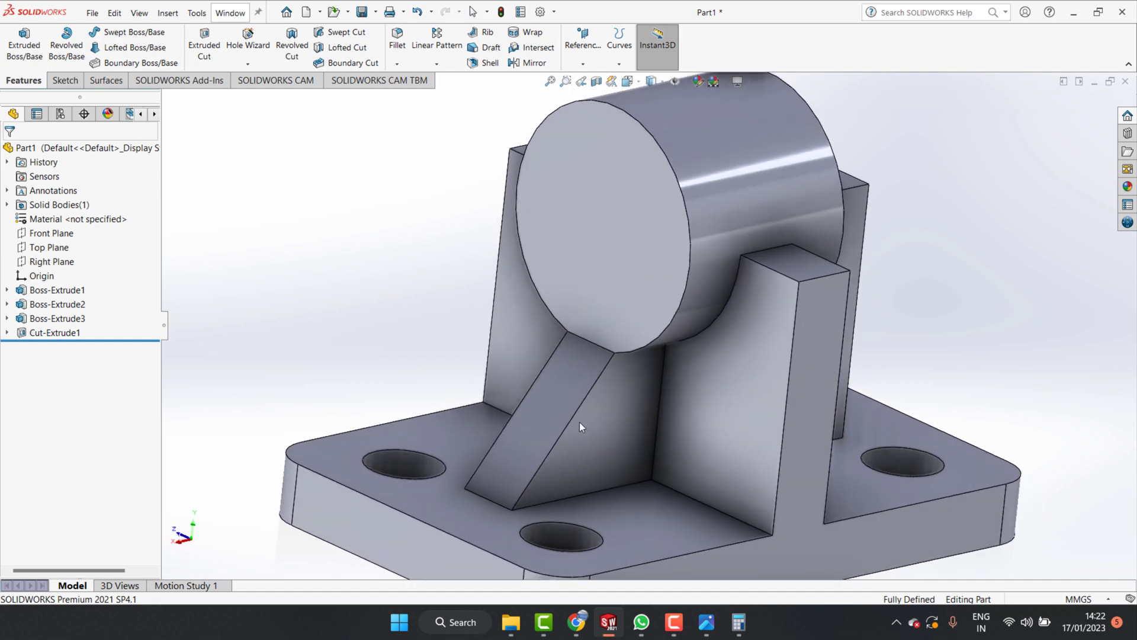
click(744, 354)
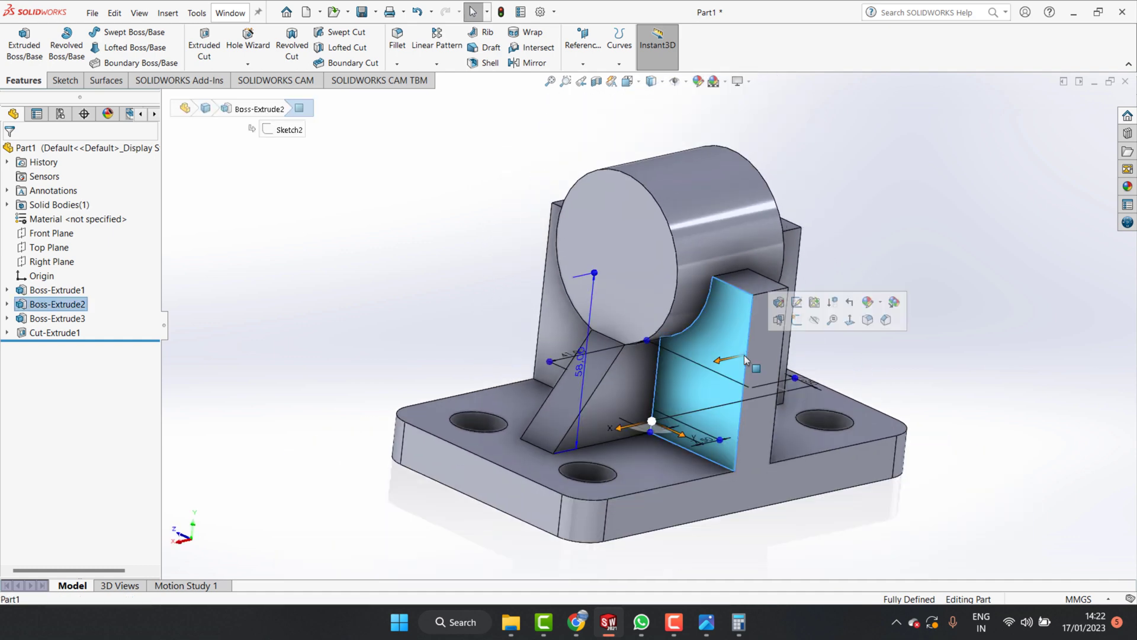
click(941, 415)
click(716, 374)
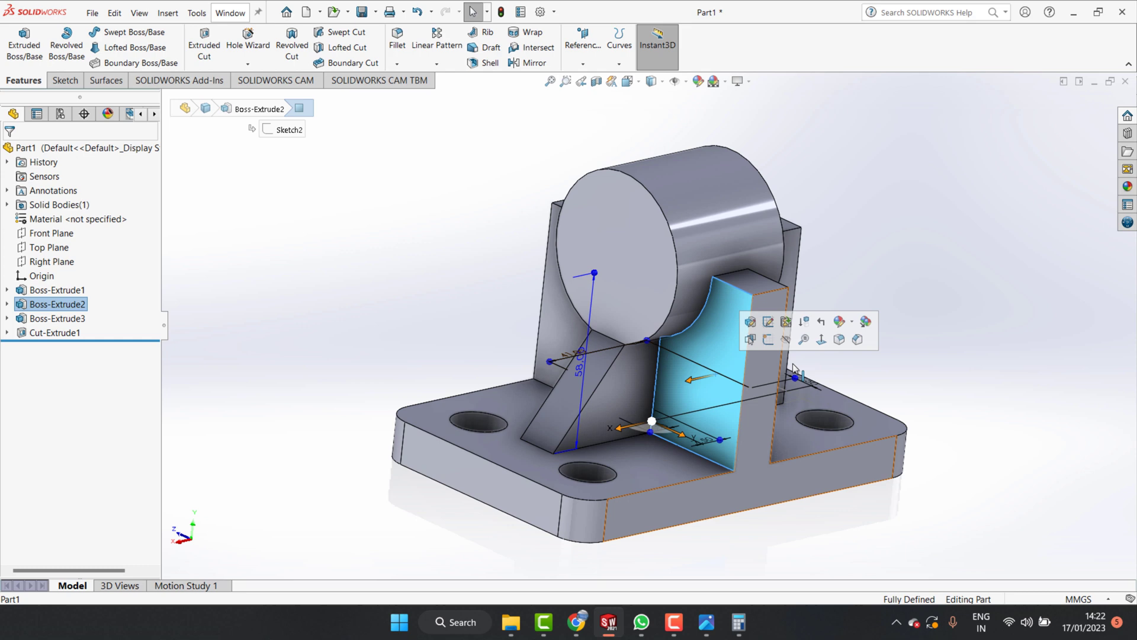
click(821, 340)
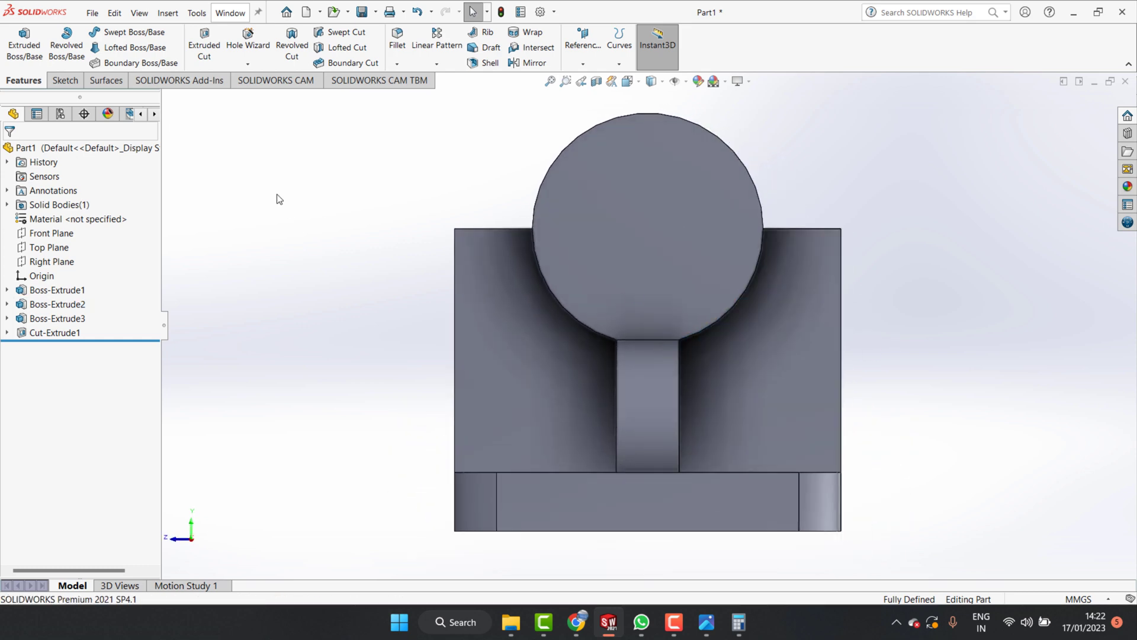
click(707, 622)
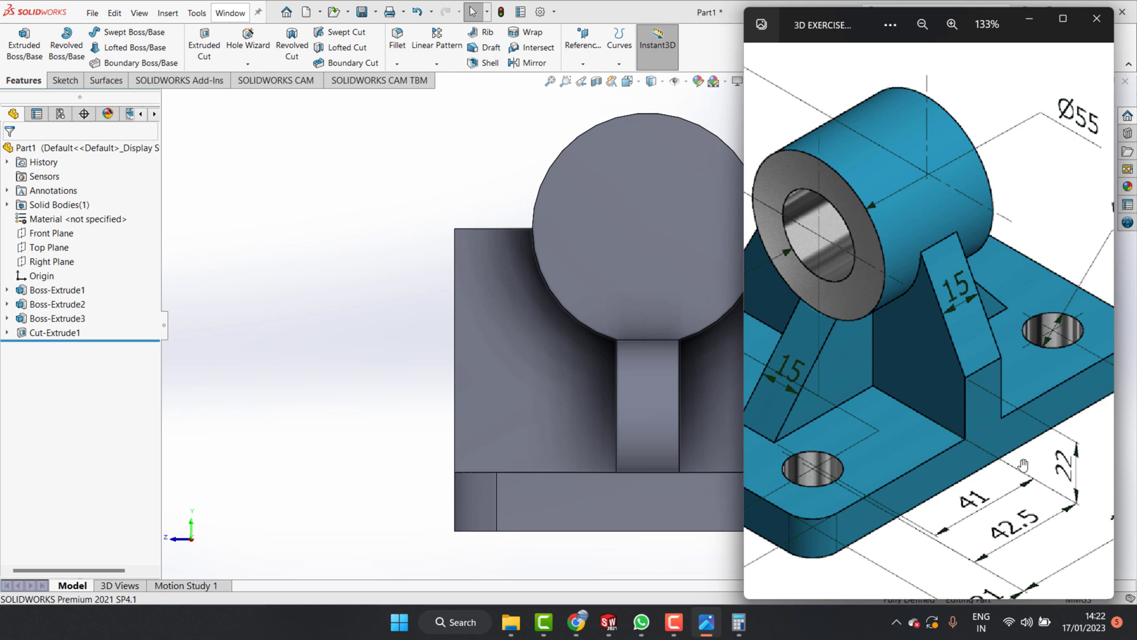
click(304, 268)
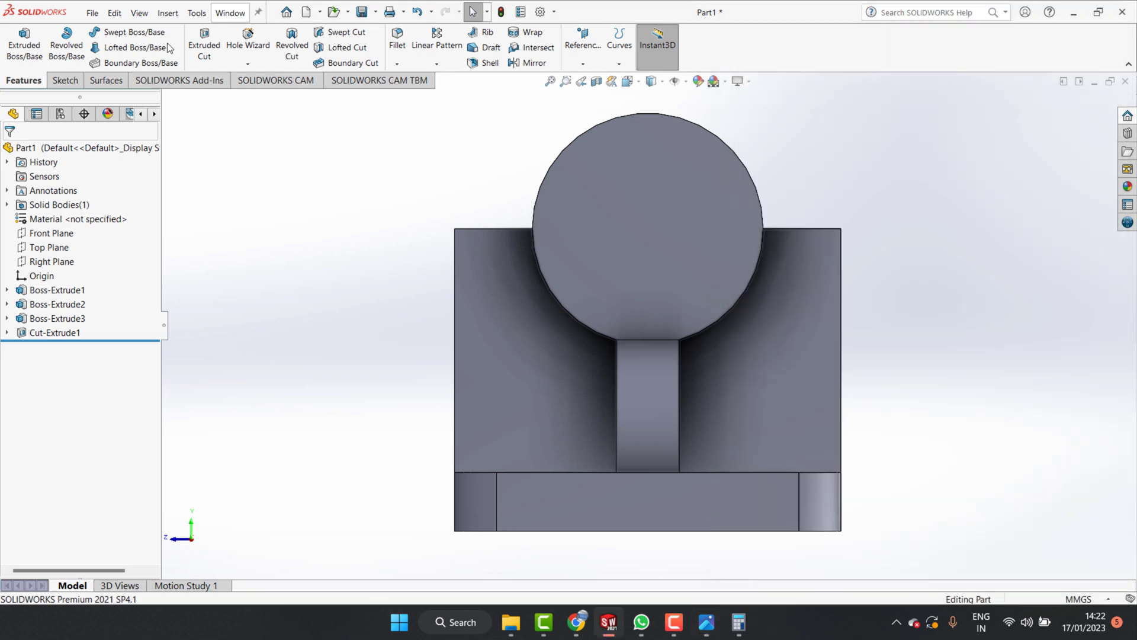
- Draw a line on the upright's right side face from the boss circle to the right edge
click(65, 81)
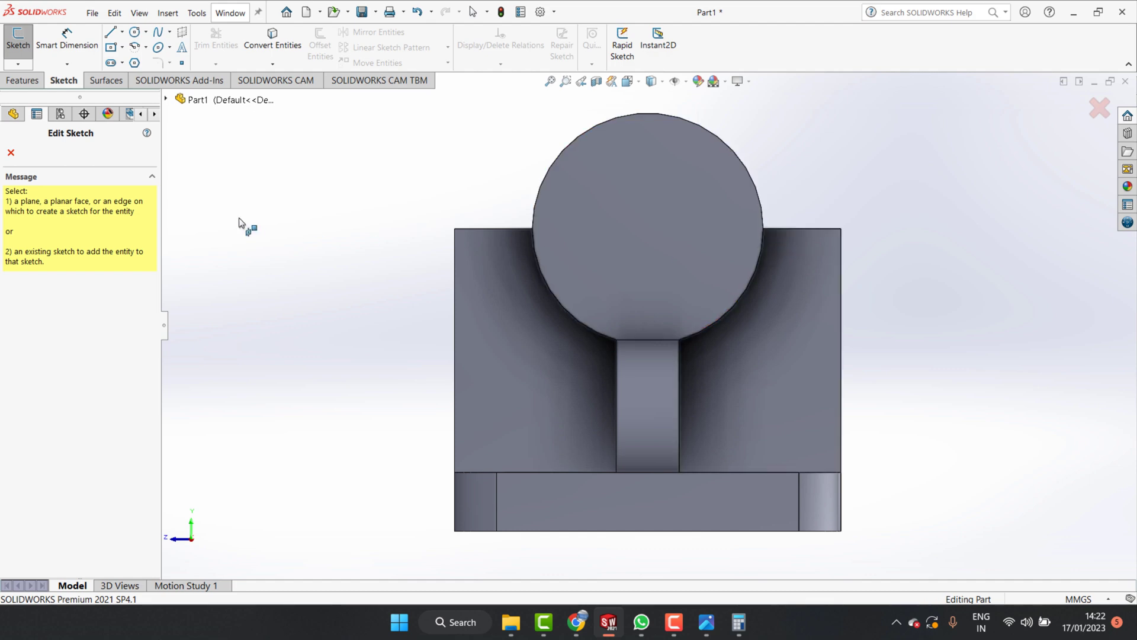
click(11, 152)
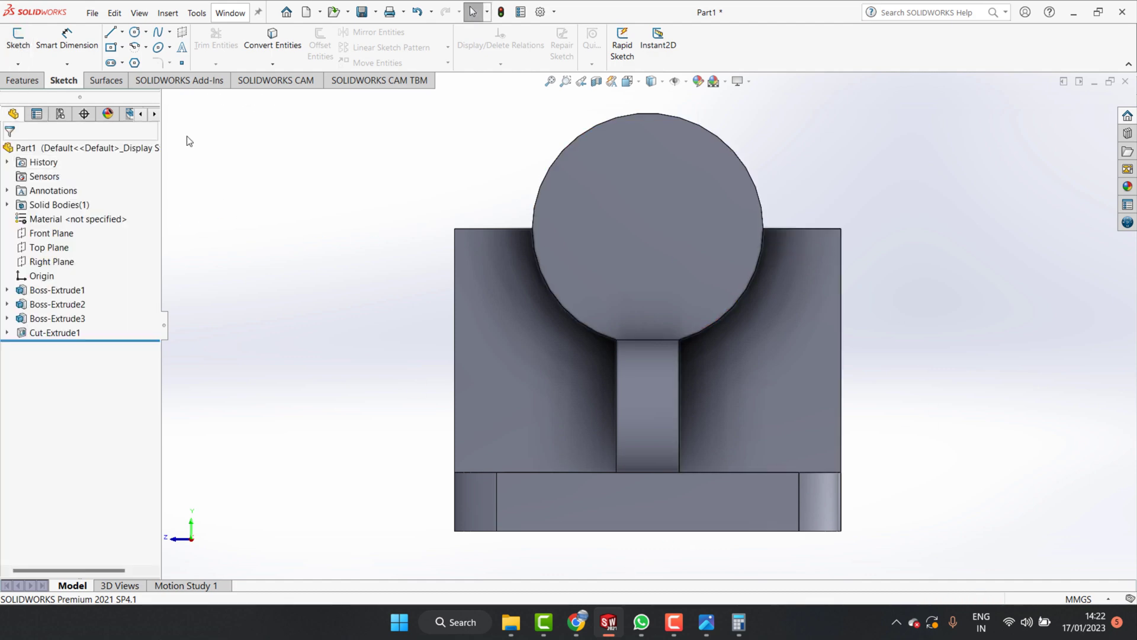
click(815, 349)
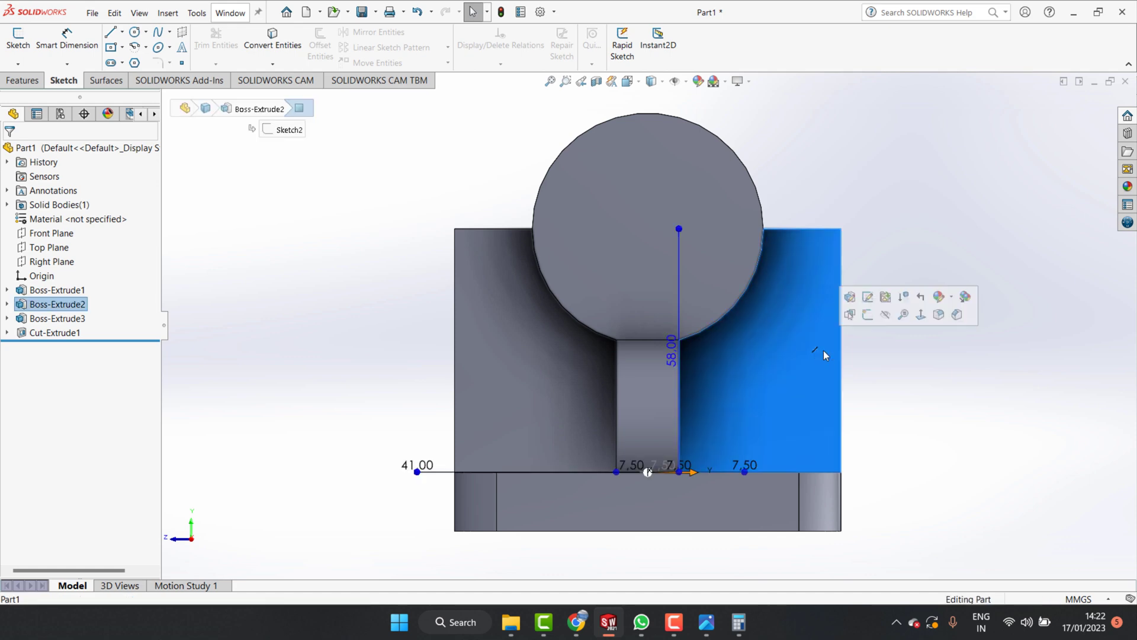
click(921, 316)
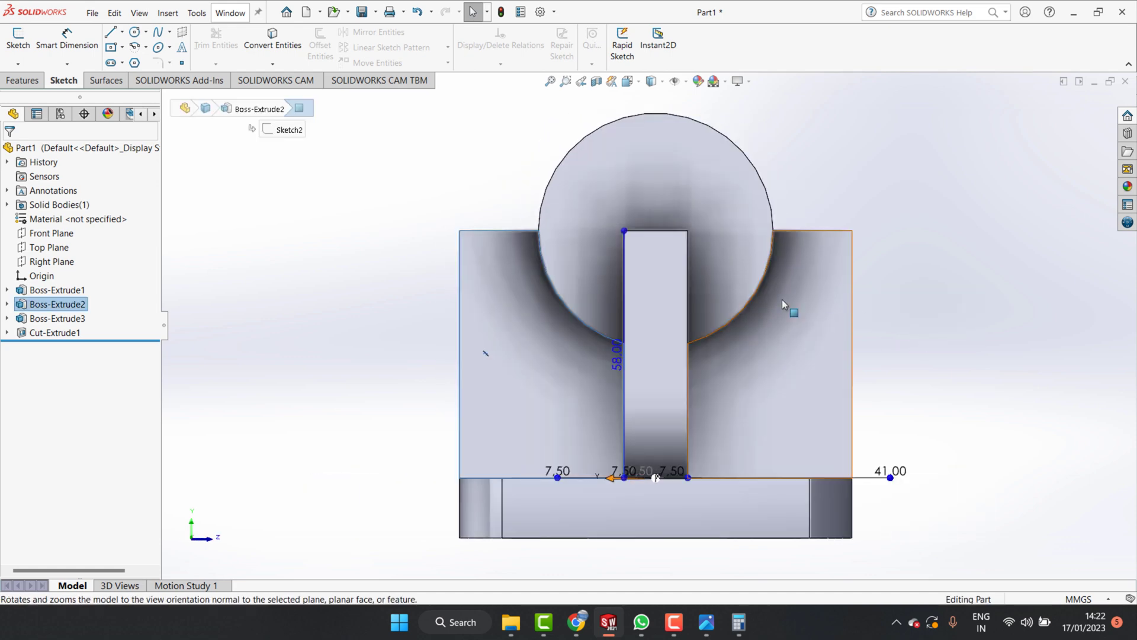
click(110, 32)
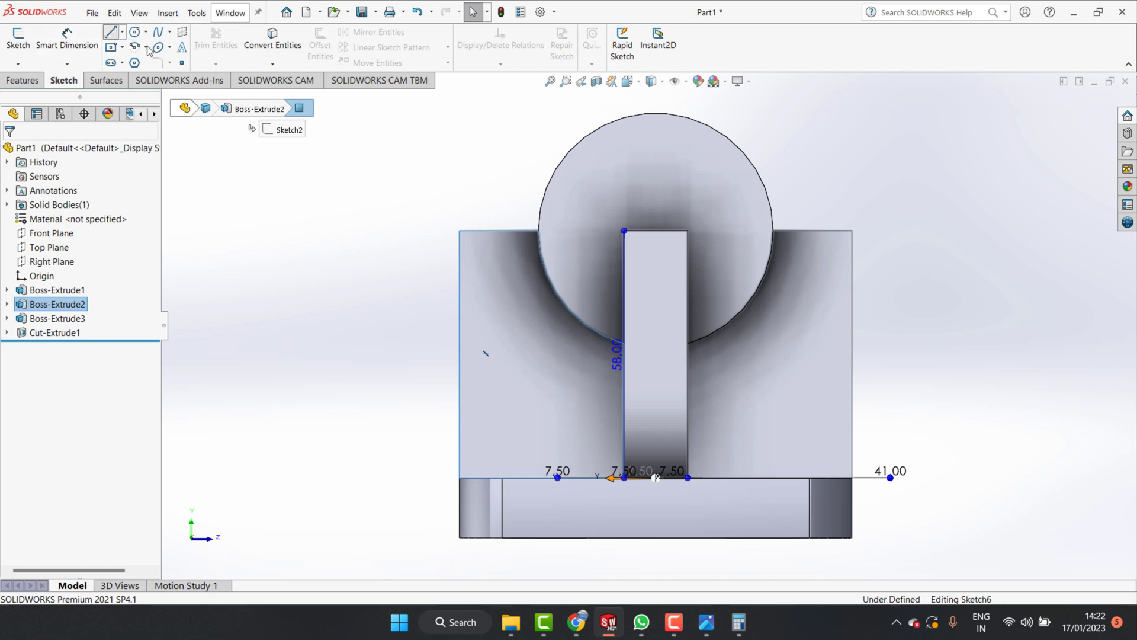
click(773, 231)
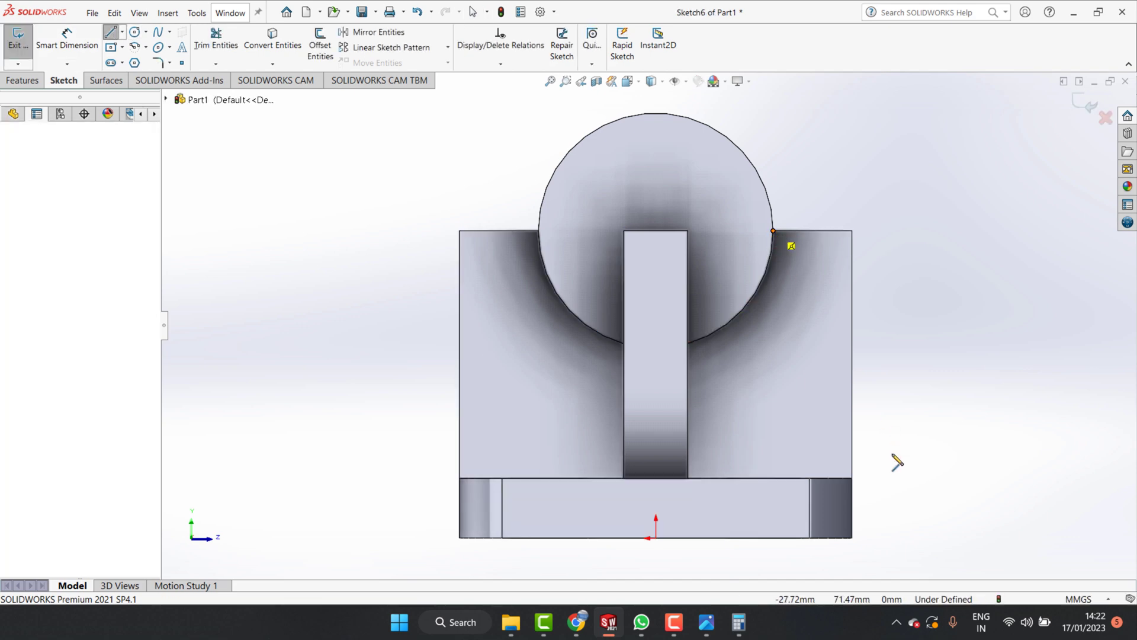
click(853, 400)
key(Escape)
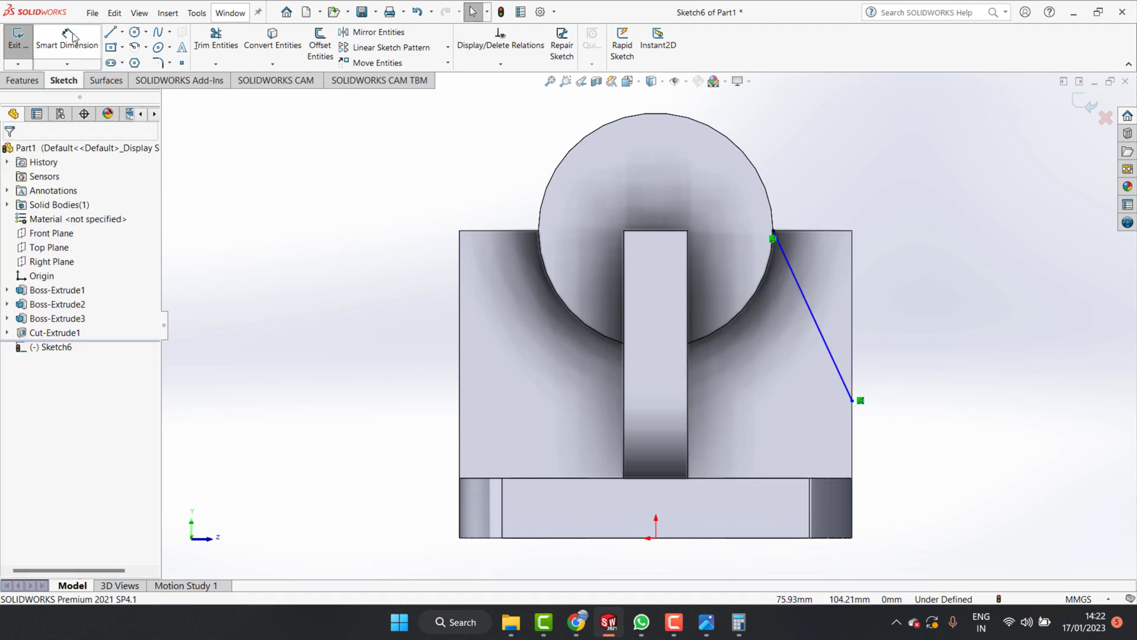
- Dimension the line's lower end 22 mm above the bottom-right corner
click(67, 41)
click(853, 401)
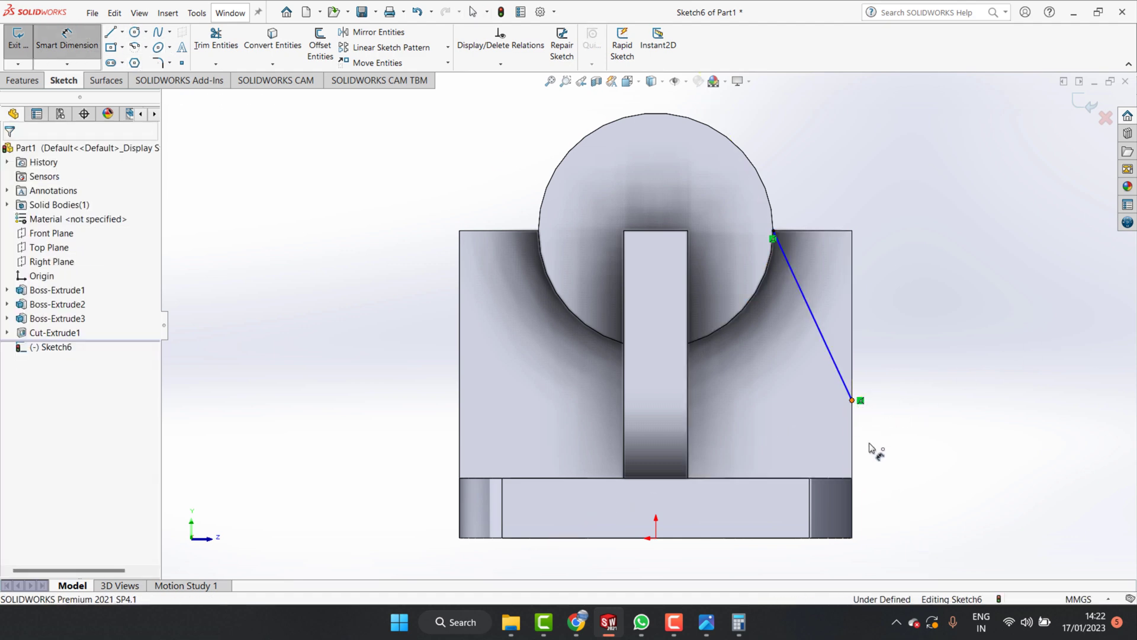
click(851, 478)
click(923, 439)
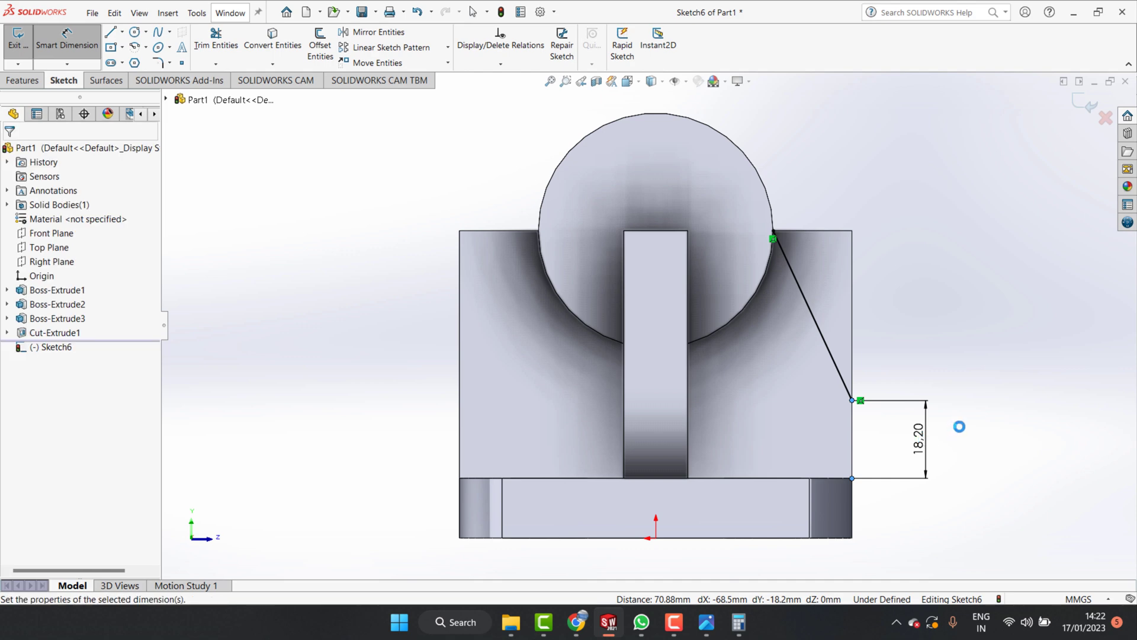
text(22)
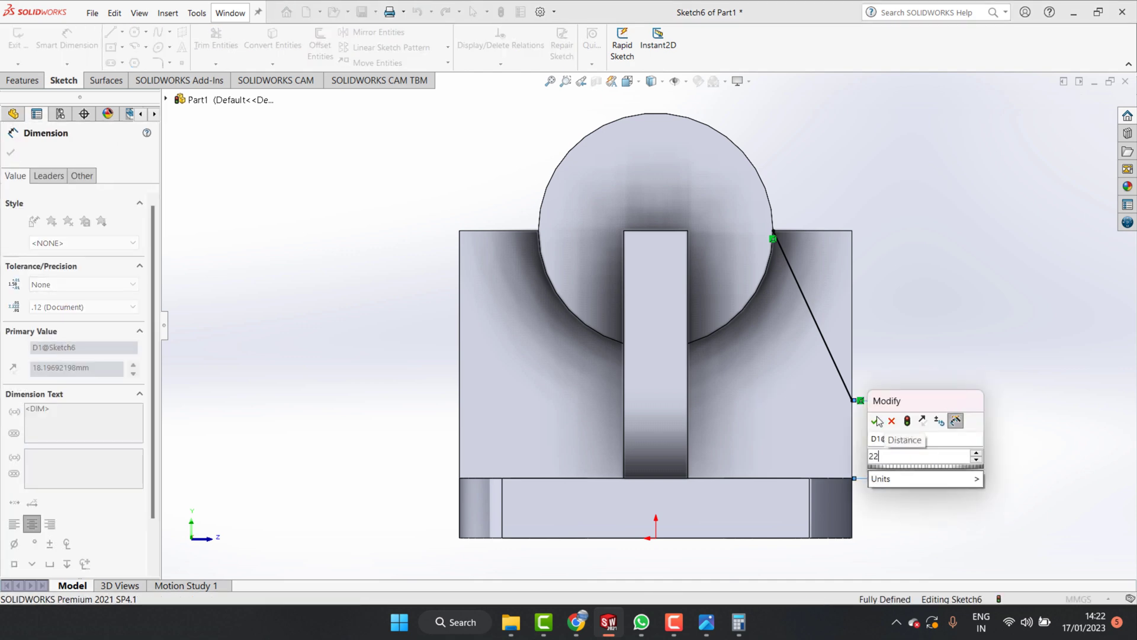
click(877, 421)
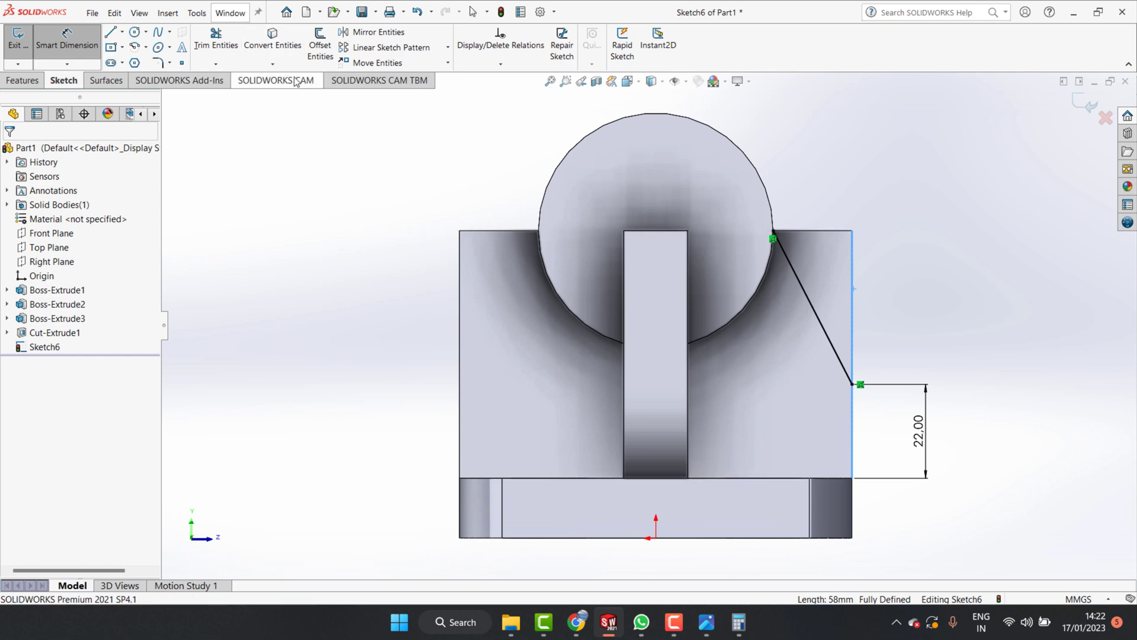
- Convert the top and right edges and trim the extra sketch lines
click(272, 37)
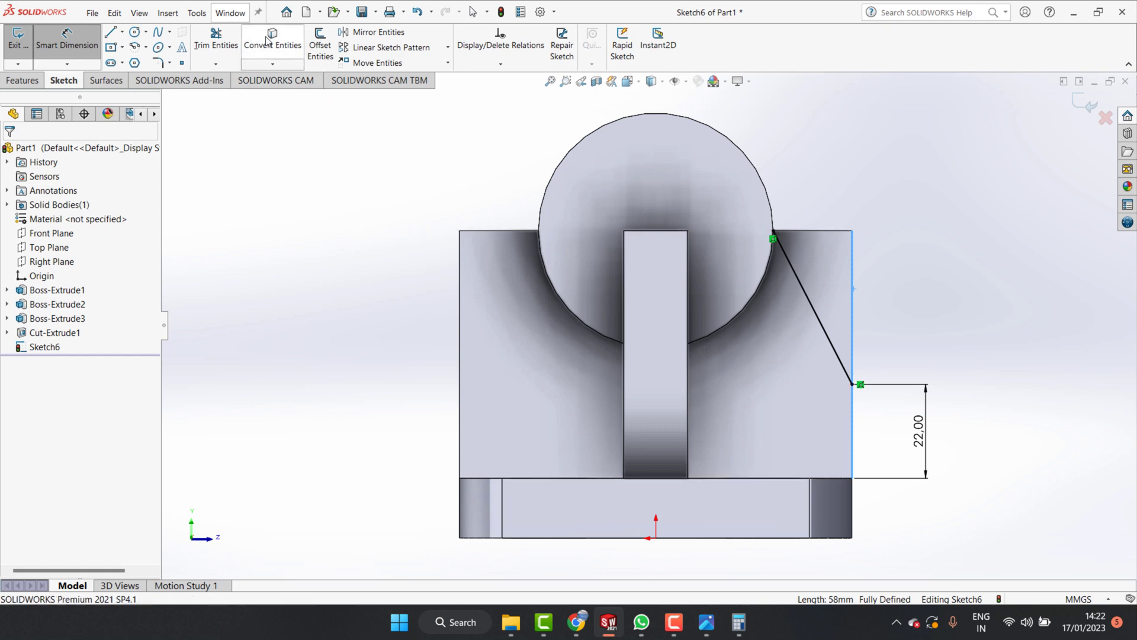
click(851, 257)
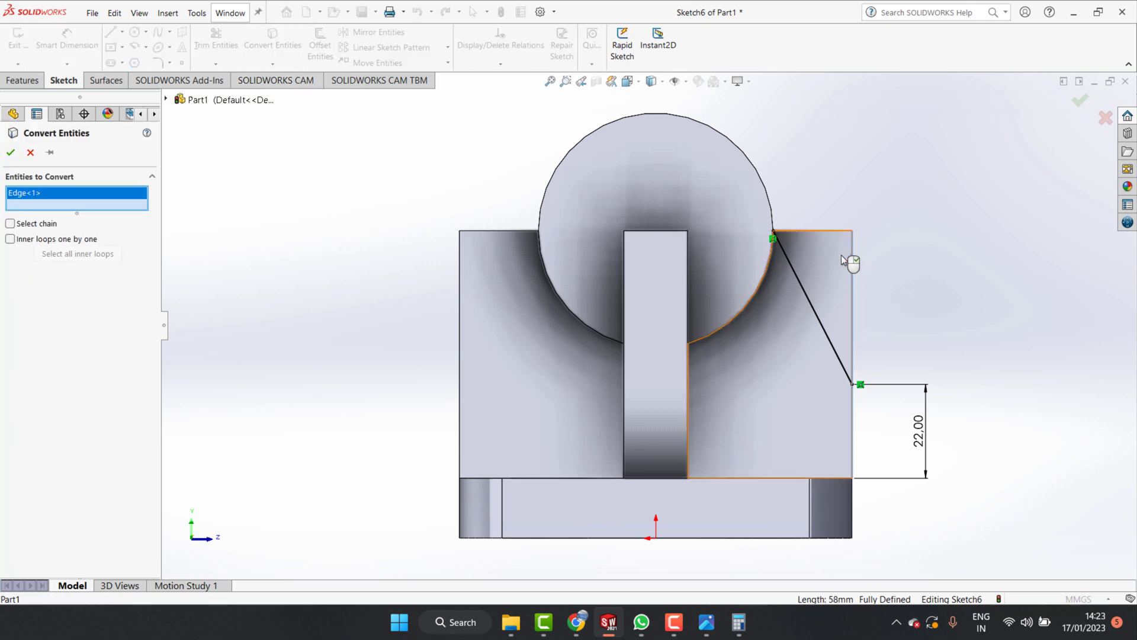
click(818, 231)
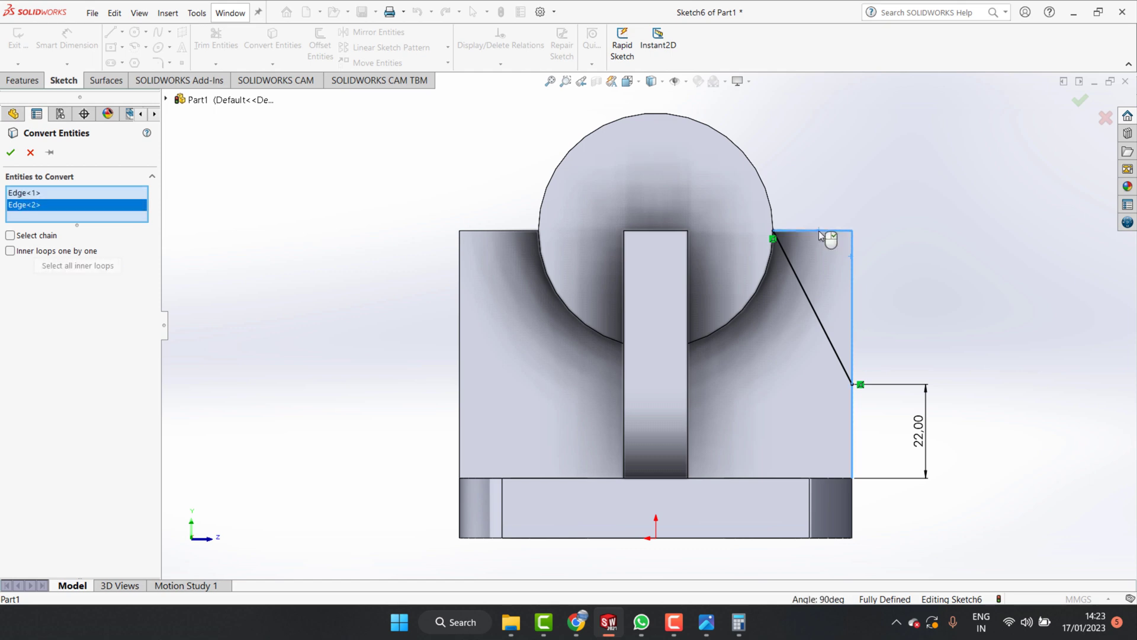
click(11, 152)
click(215, 38)
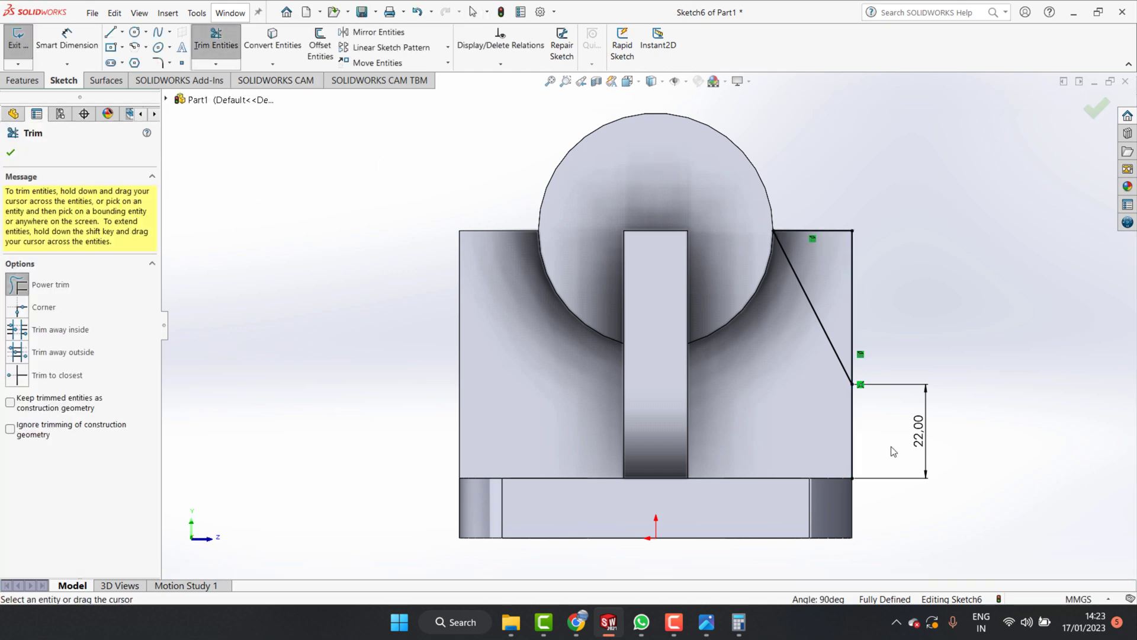
click(1095, 109)
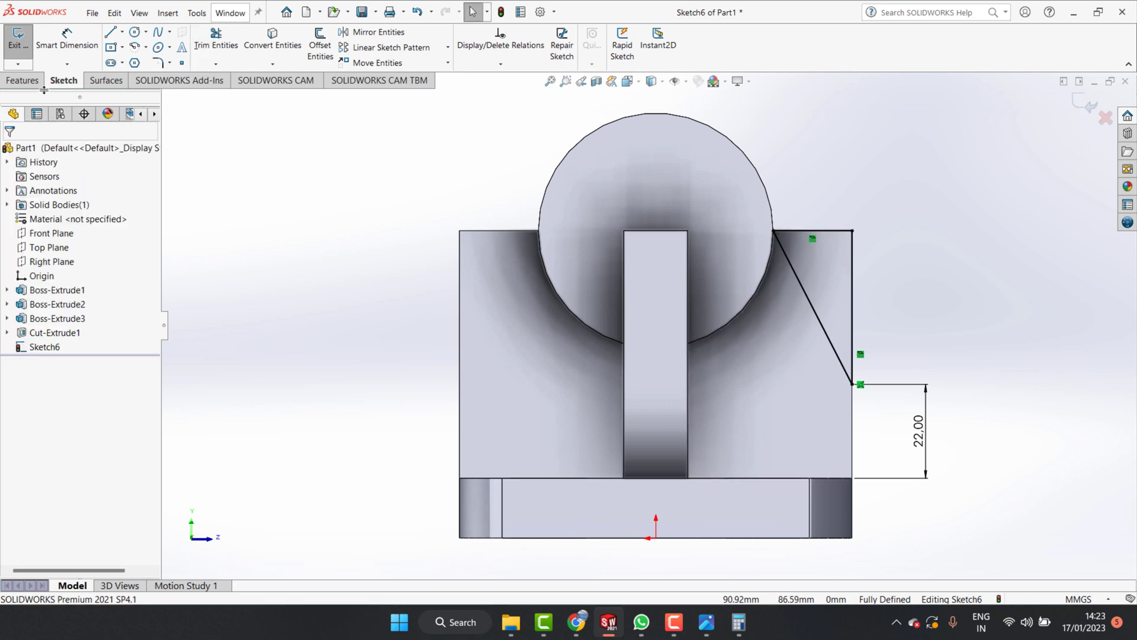
- Extruded-cut the triangular sketch into the second angled rib and orbit to a 3D view
click(24, 80)
click(195, 54)
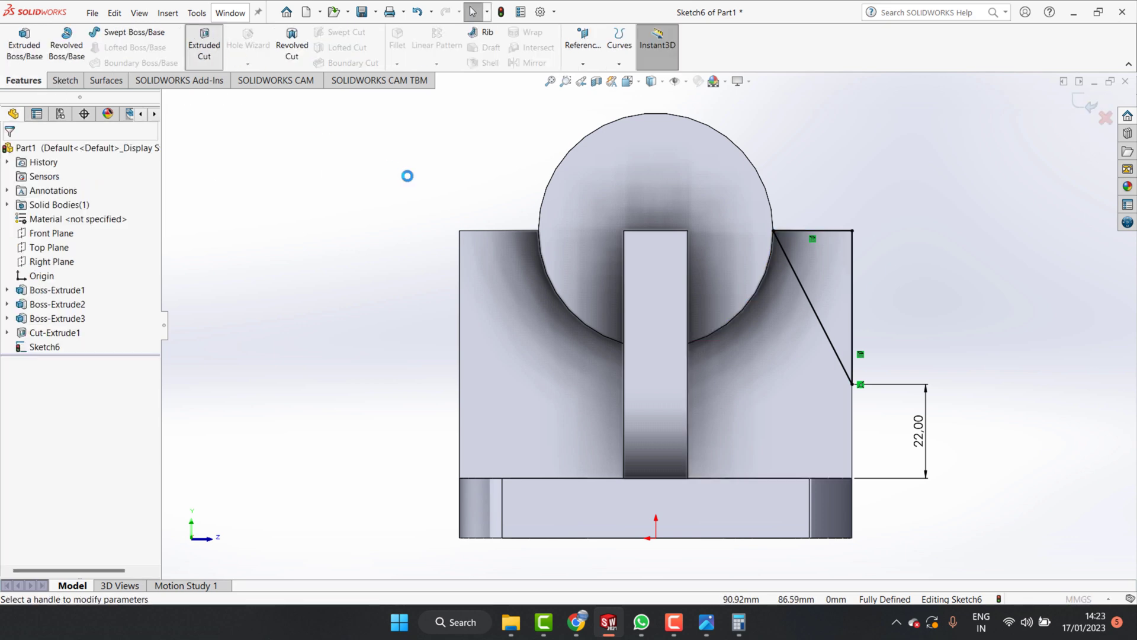
click(11, 153)
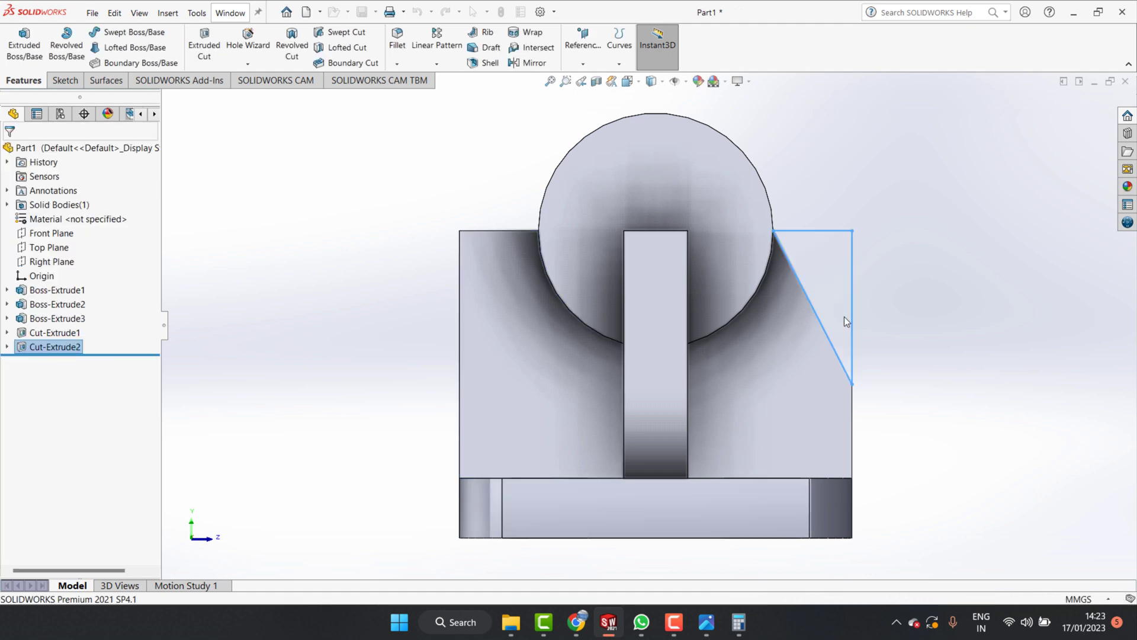
mouse_move(894, 263)
middle_down()
mouse_move(734, 484)
mouse_move(604, 471)
mouse_move(928, 344)
middle_up()
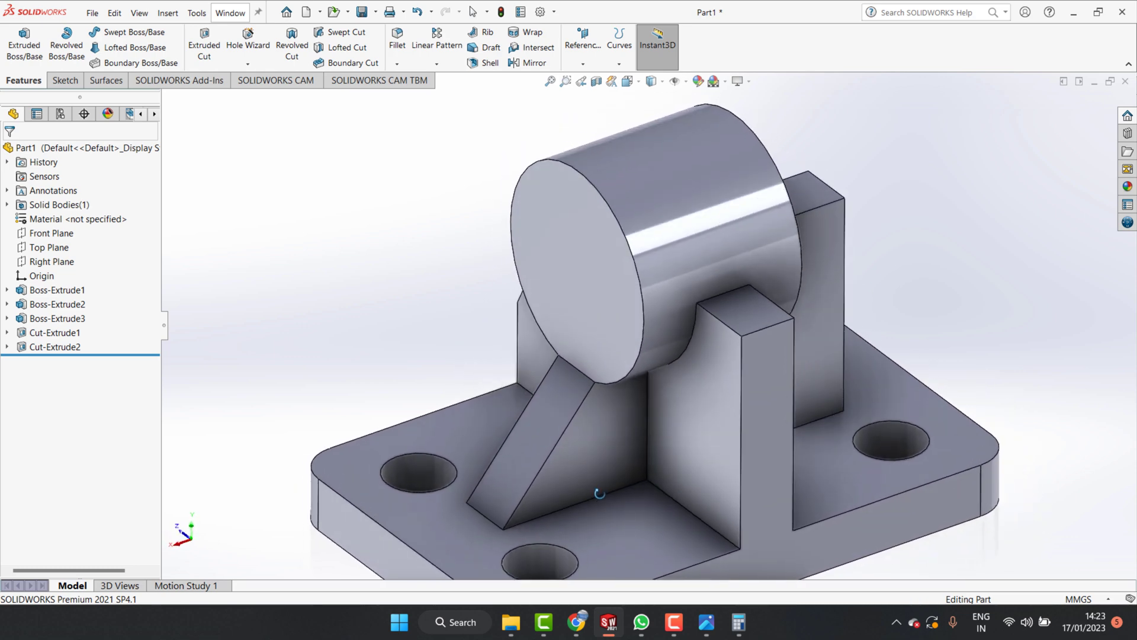
key(Escape)
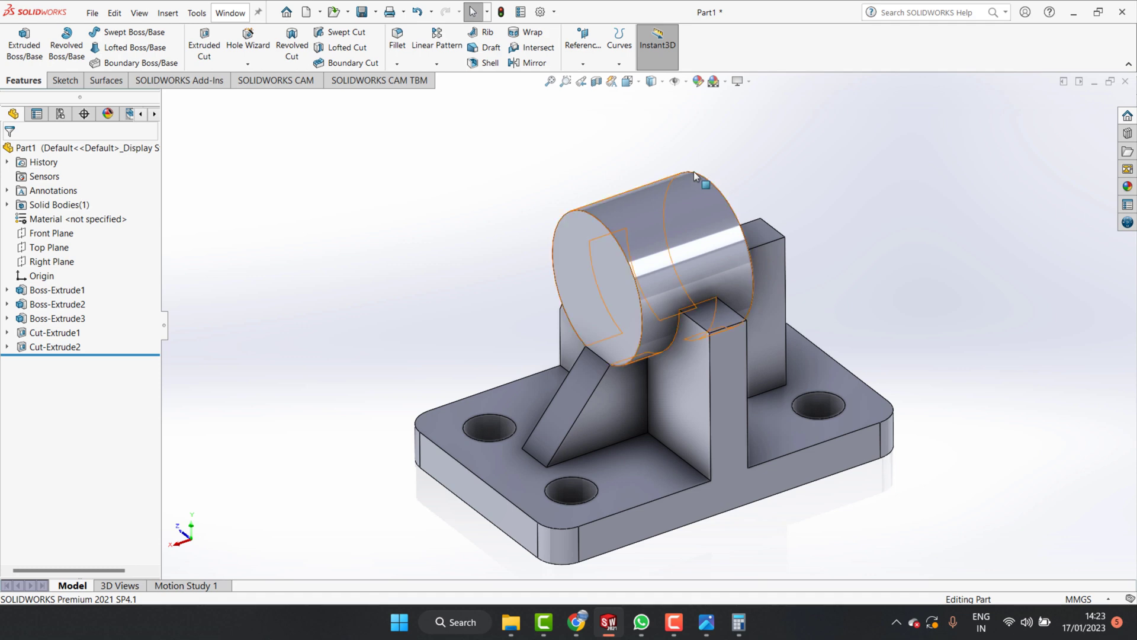
- Choose Mirror from the Linear Pattern dropdown and expand the flyout tree to show the planes
click(436, 64)
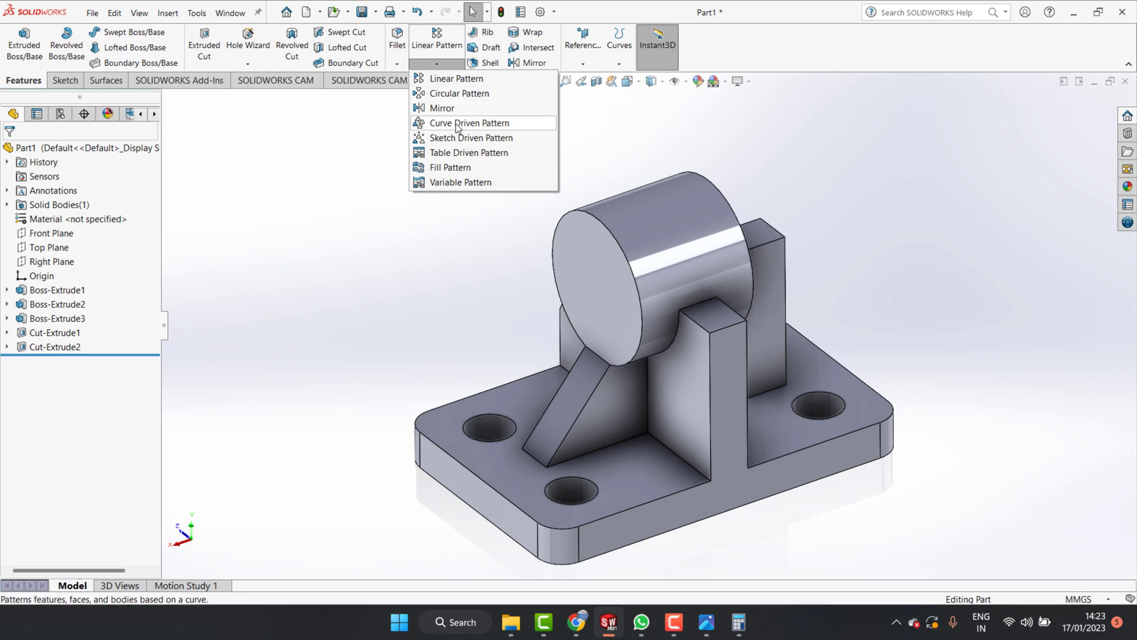
click(422, 113)
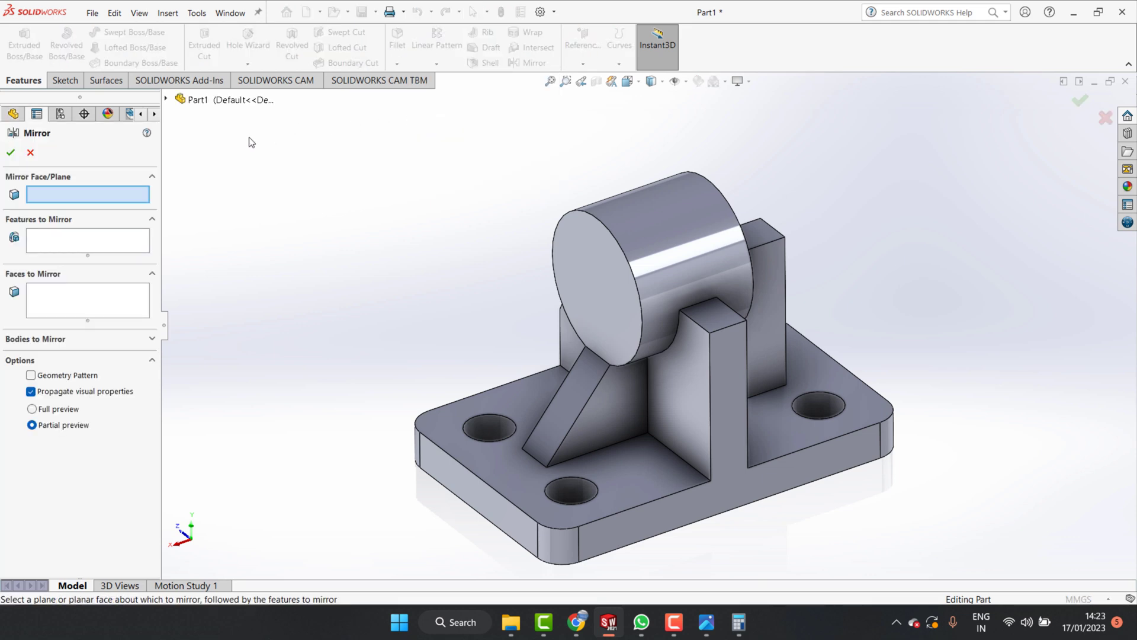
click(166, 100)
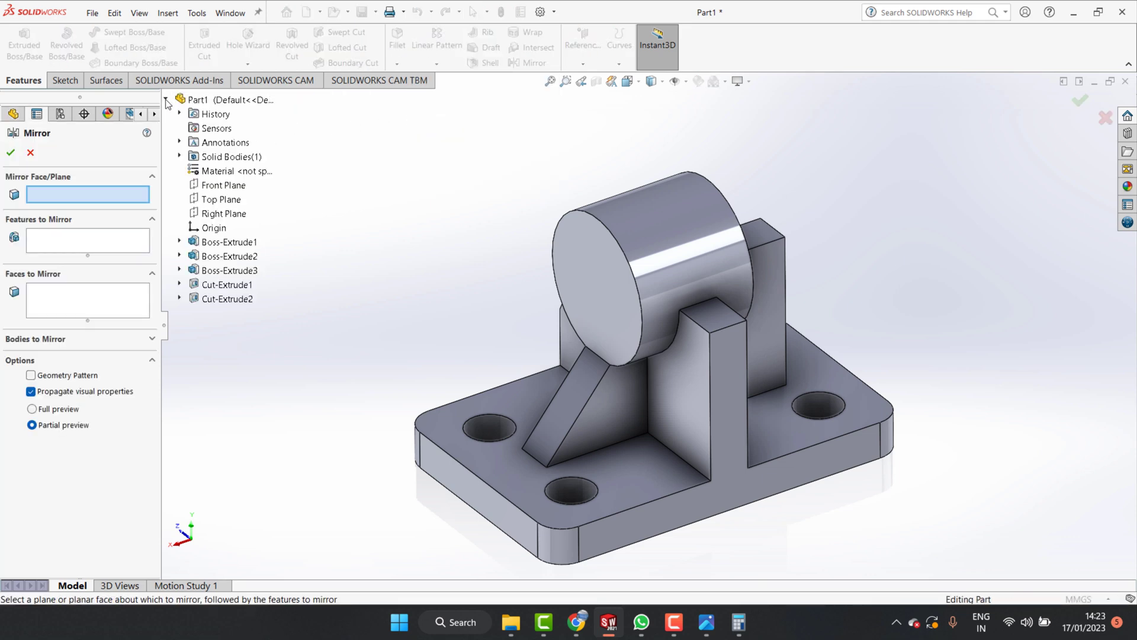
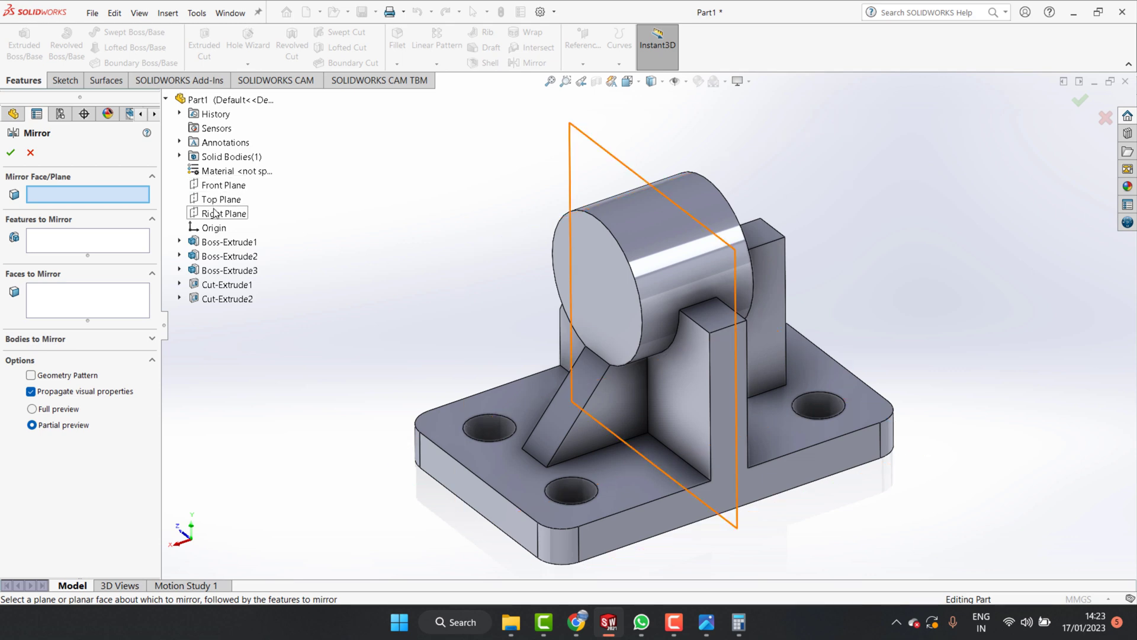
- Try mirroring the slanted rib face across the Right Plane, which fails to confirm
click(216, 213)
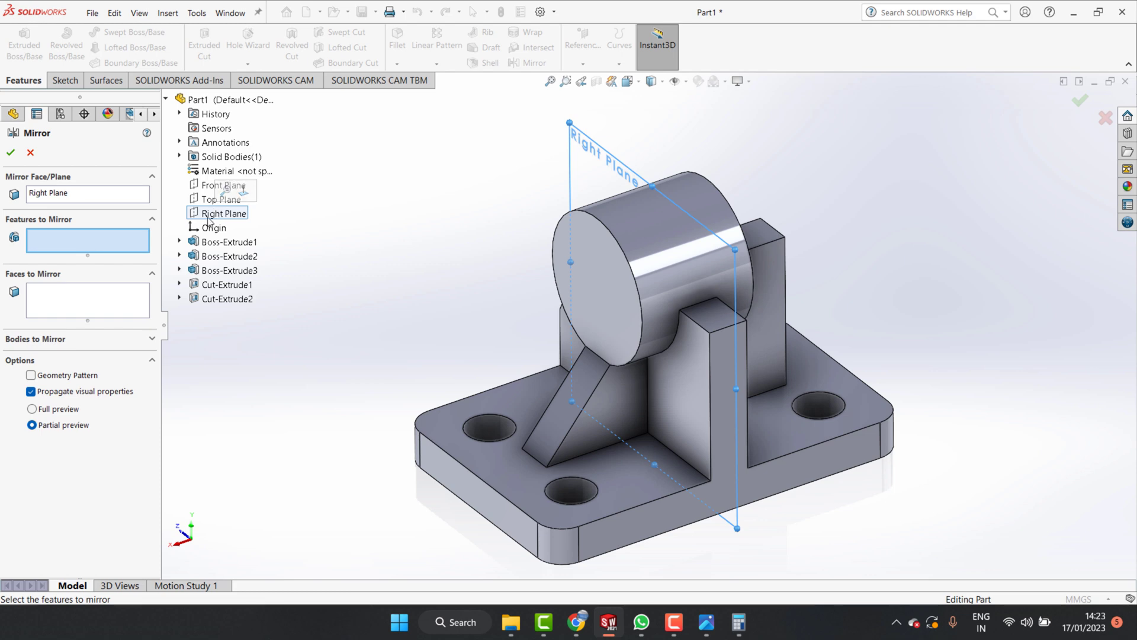
click(101, 307)
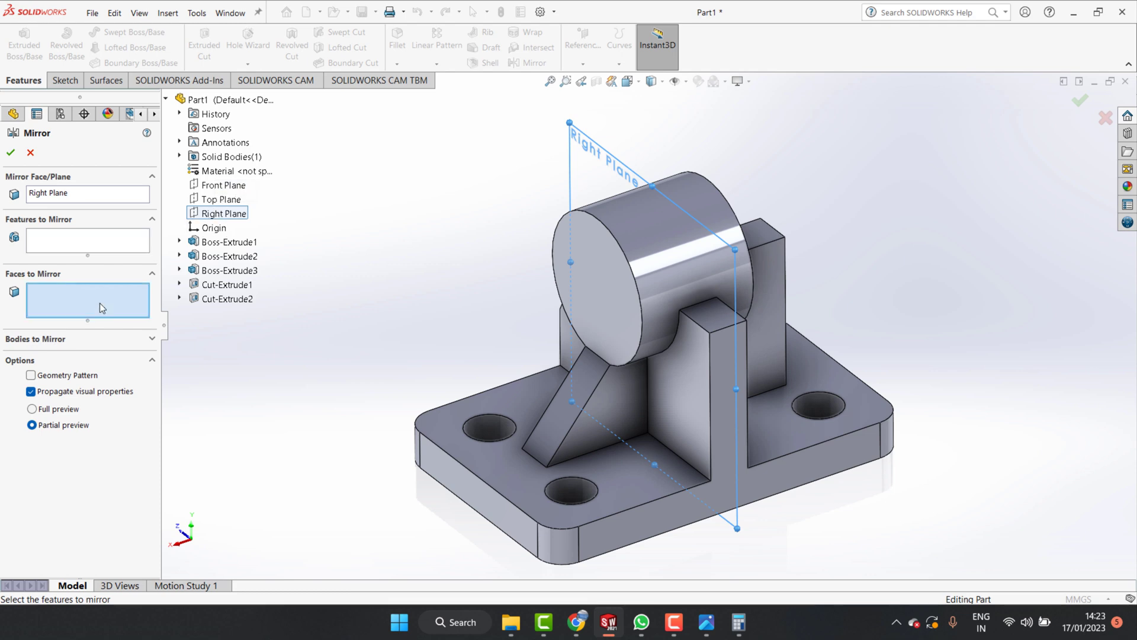
click(564, 417)
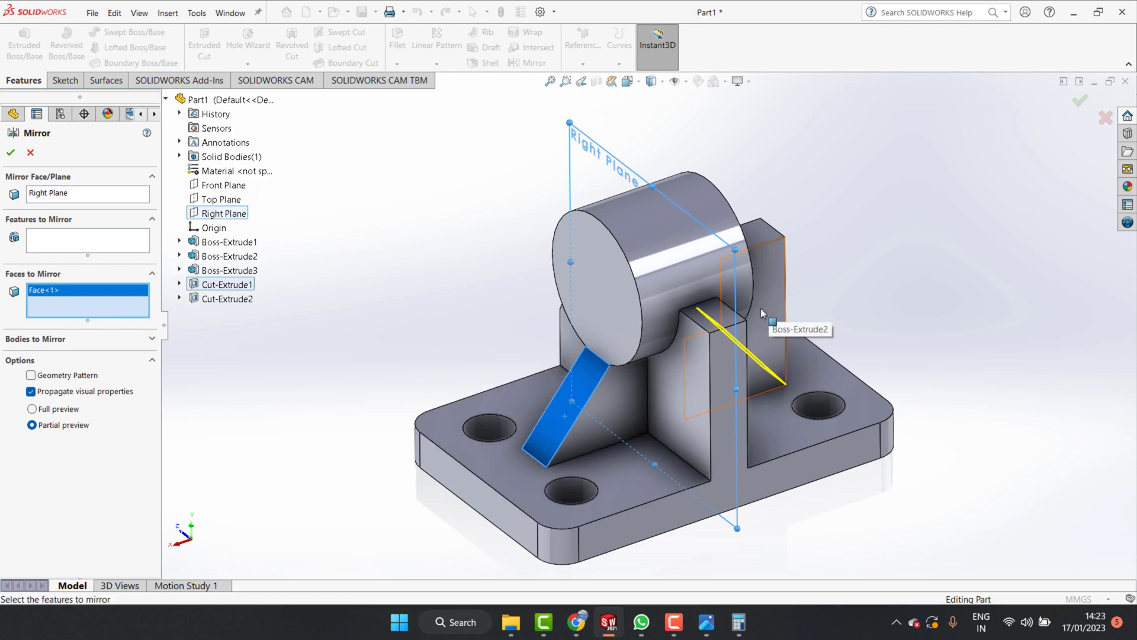
click(10, 153)
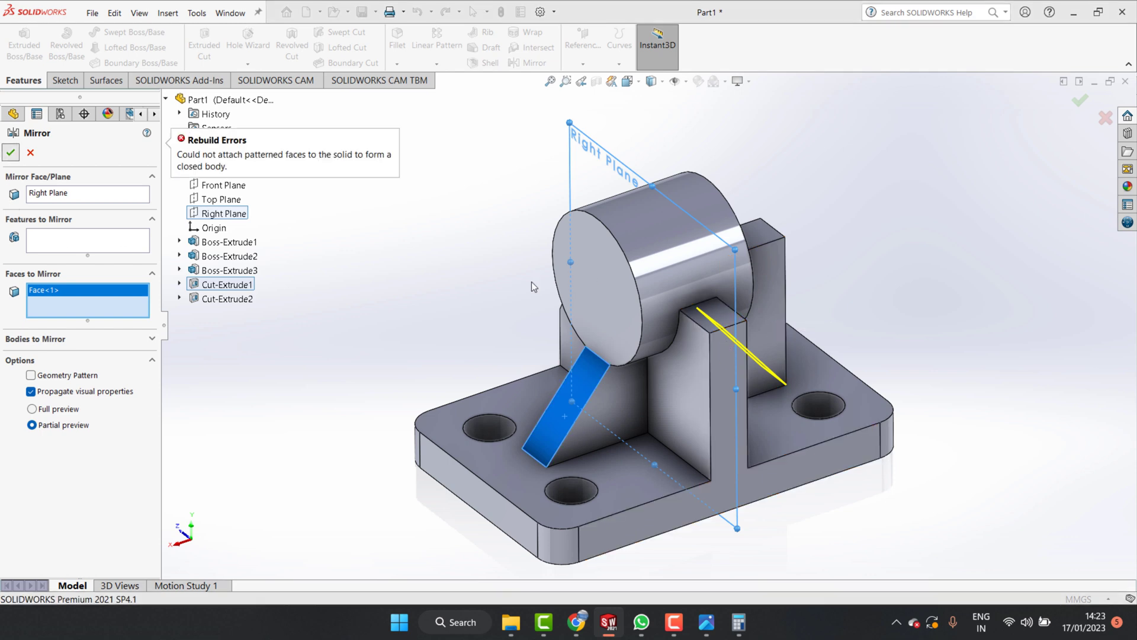
click(11, 154)
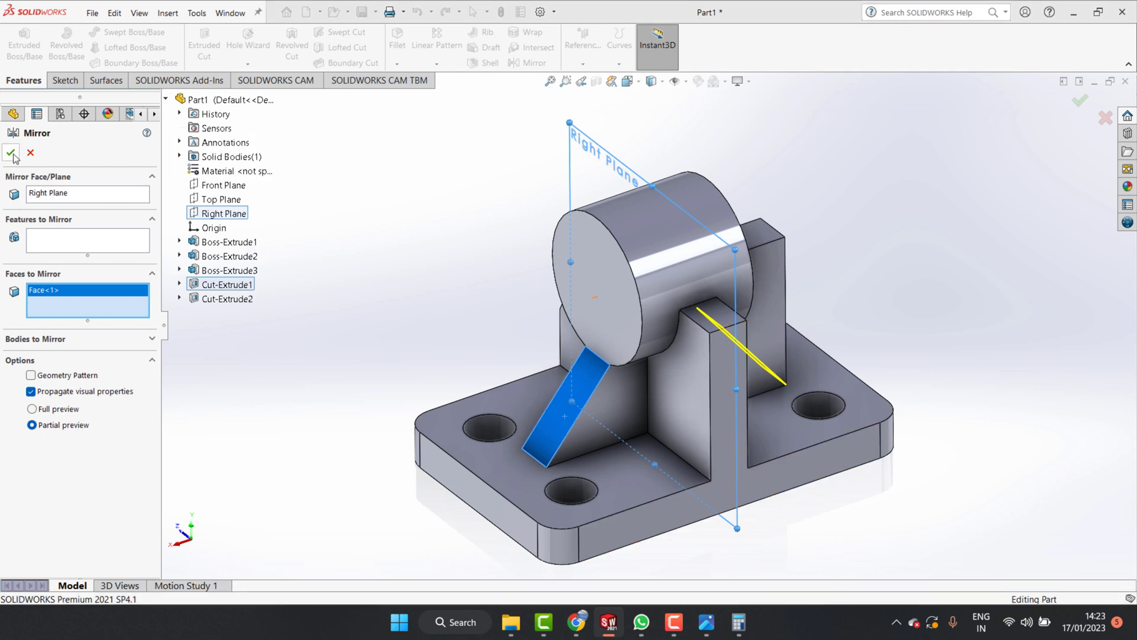
- Try mirroring Boss-Extrude2 instead, then cancel the failed mirror, leaving the part unchanged
click(84, 233)
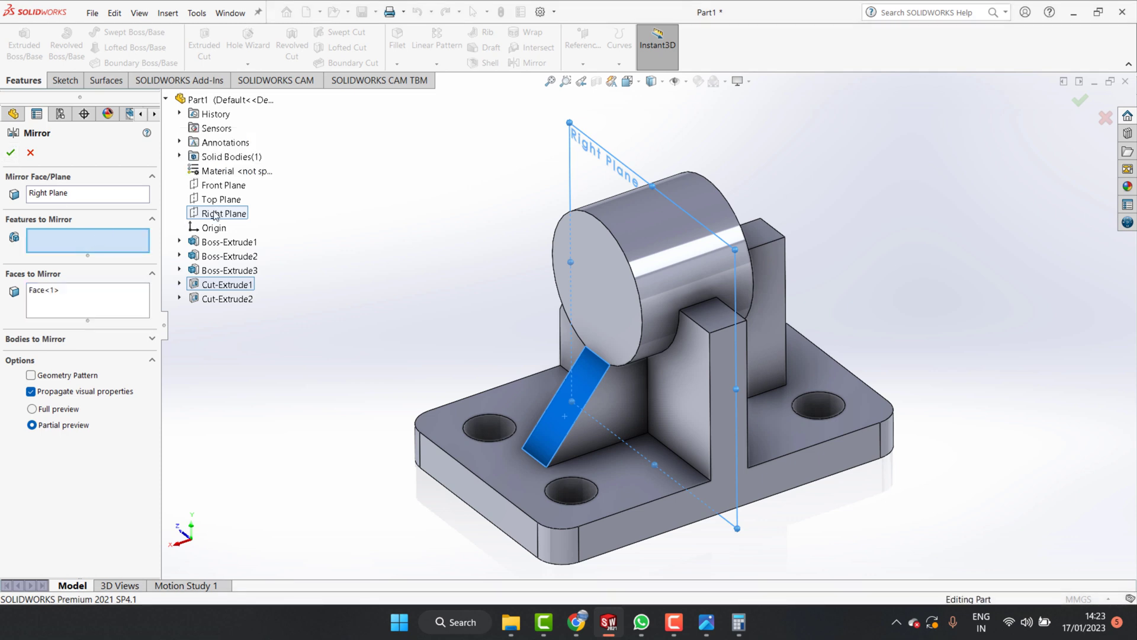
click(614, 389)
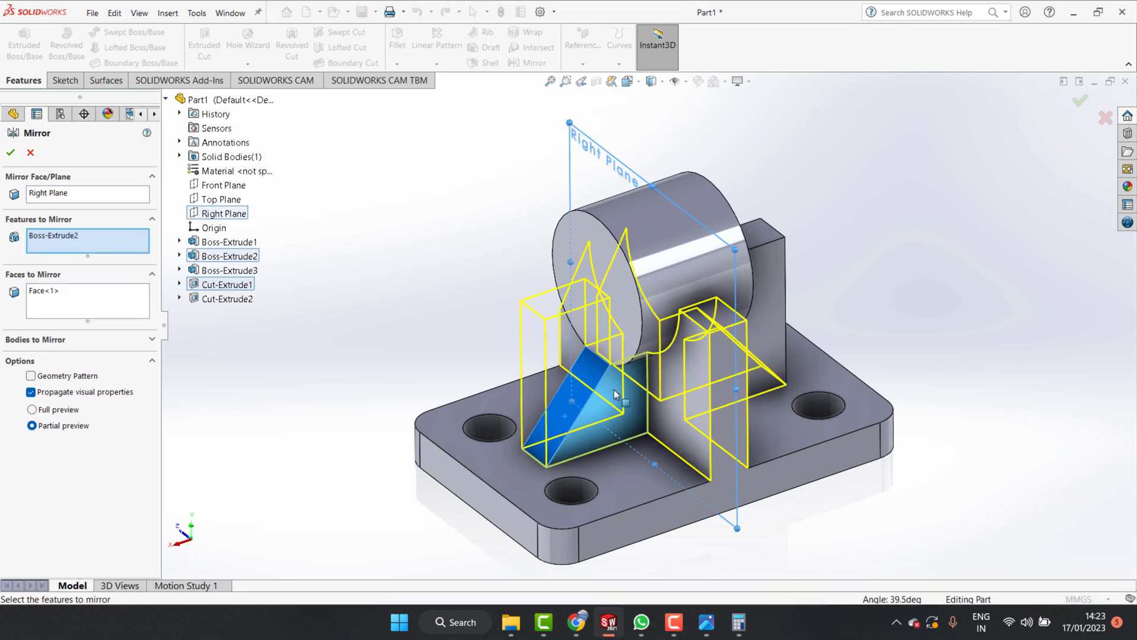
click(10, 154)
click(30, 152)
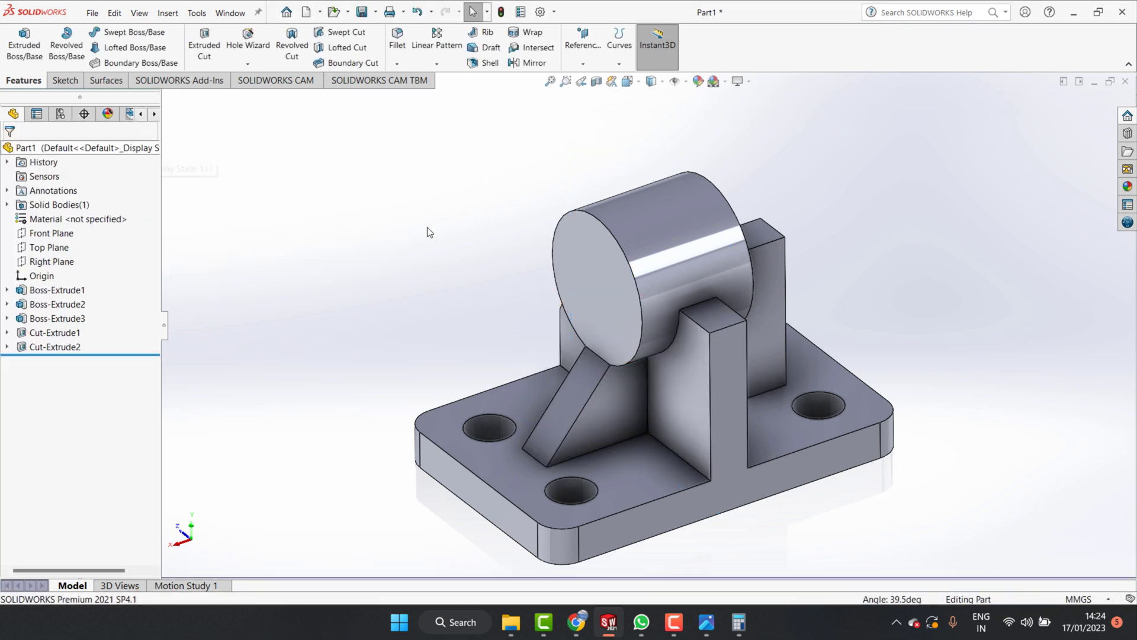
- Mirror Cut-Extrude1 about the Right Plane, creating Mirror4
click(435, 56)
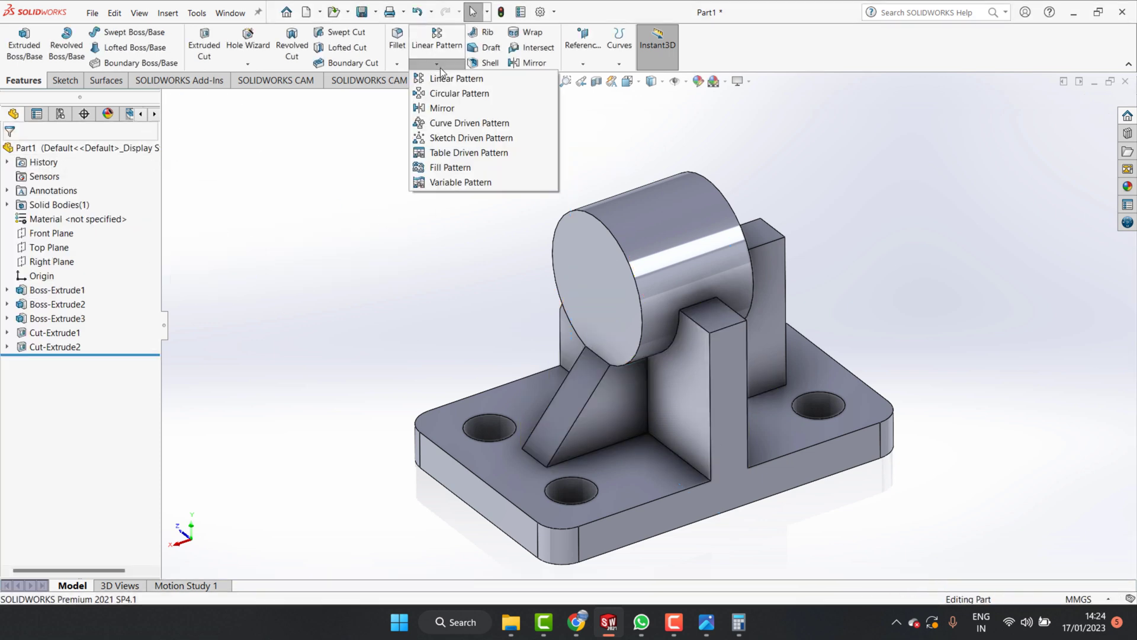
click(427, 118)
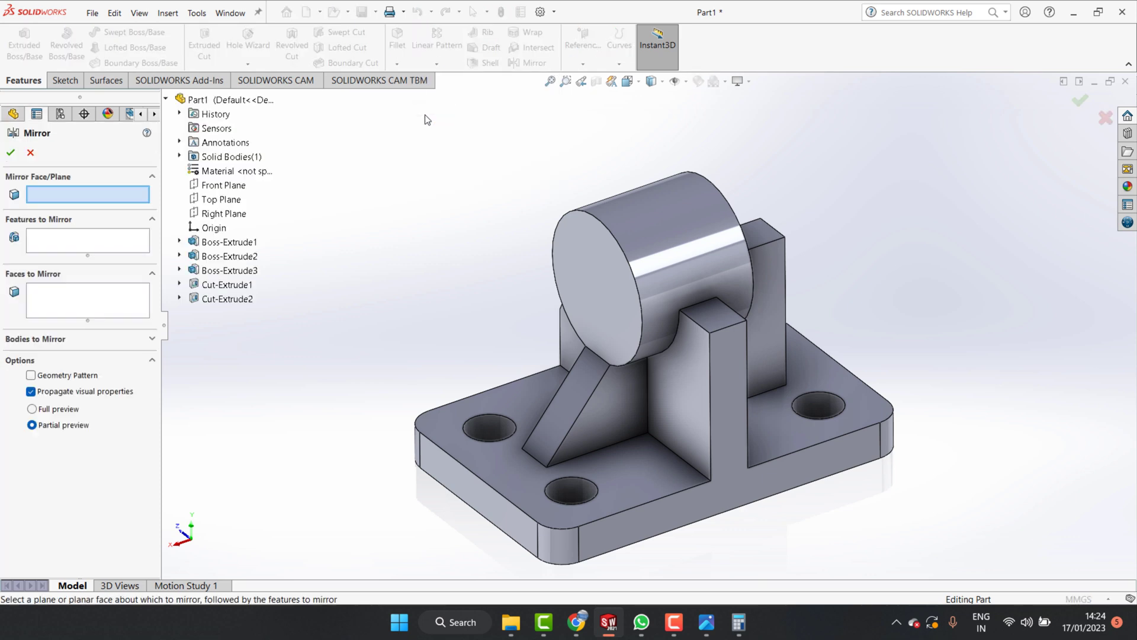
click(219, 214)
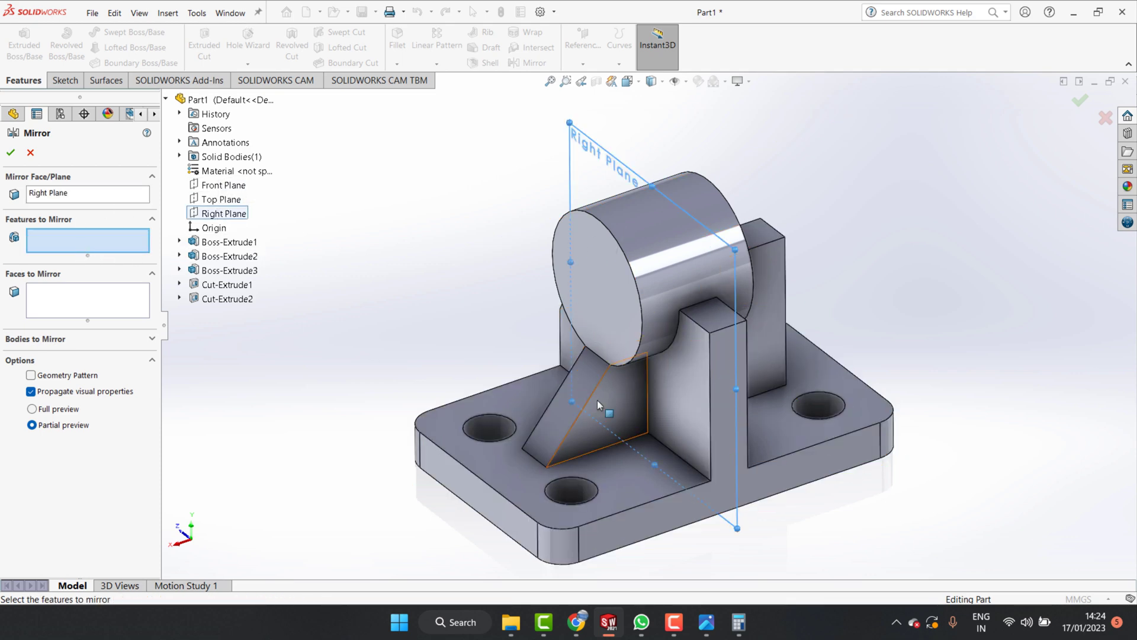
click(556, 418)
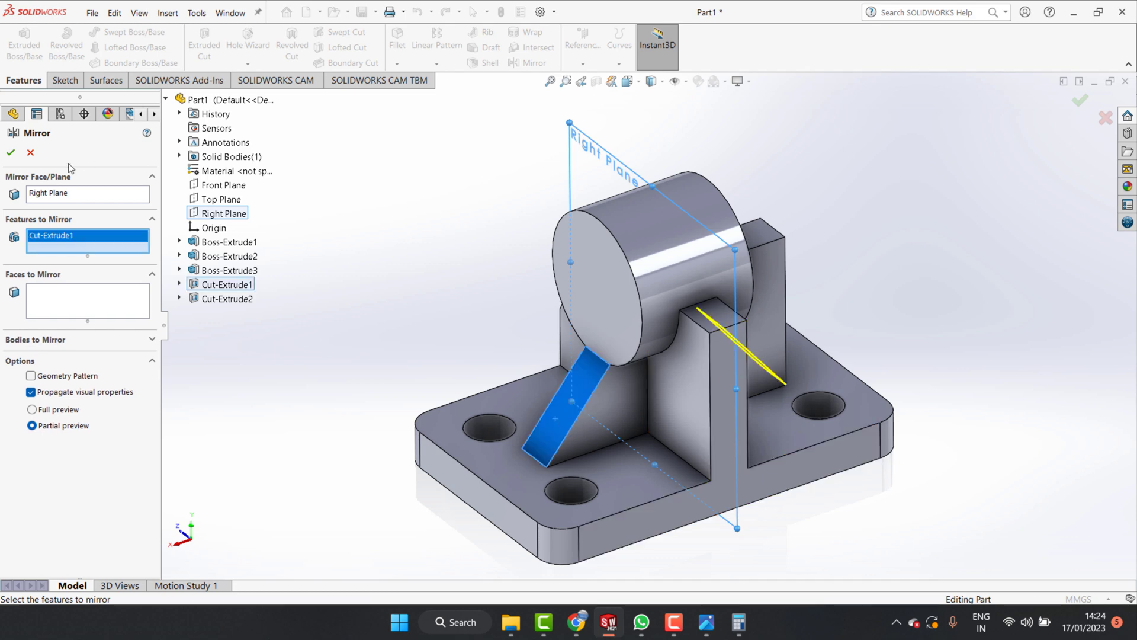
click(10, 154)
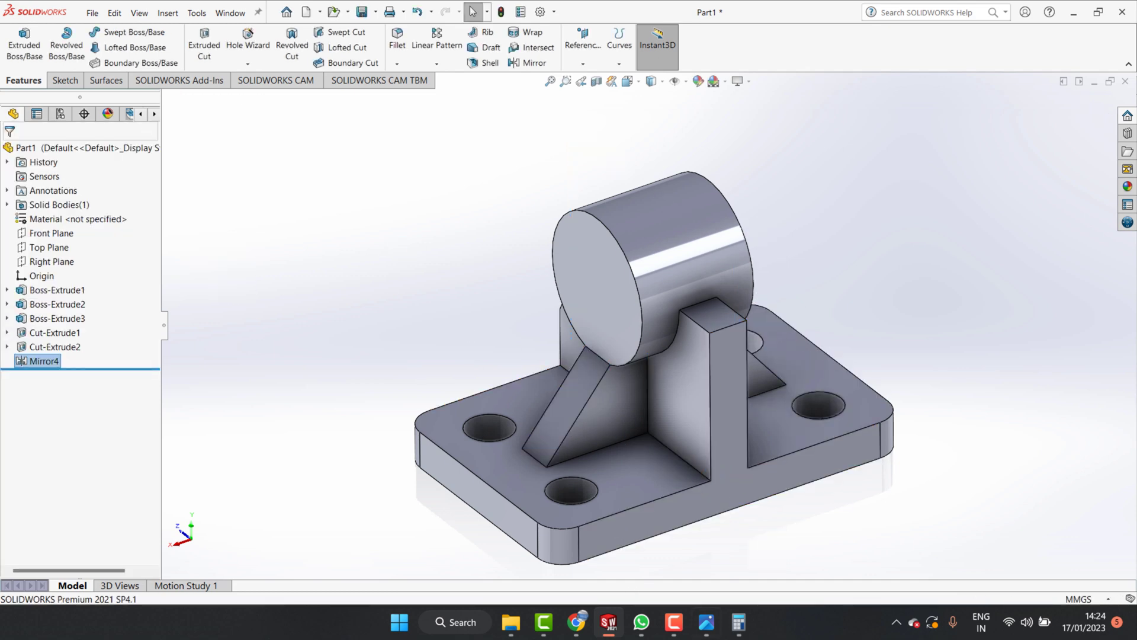
- Inspect the mirrored cut, then start a new mirror about the Front Plane
mouse_move(875, 373)
middle_down()
mouse_move(901, 321)
mouse_move(947, 295)
mouse_move(922, 300)
mouse_move(1056, 254)
mouse_move(940, 298)
mouse_move(1007, 322)
mouse_move(959, 335)
mouse_move(942, 366)
mouse_move(960, 315)
mouse_move(935, 346)
middle_up()
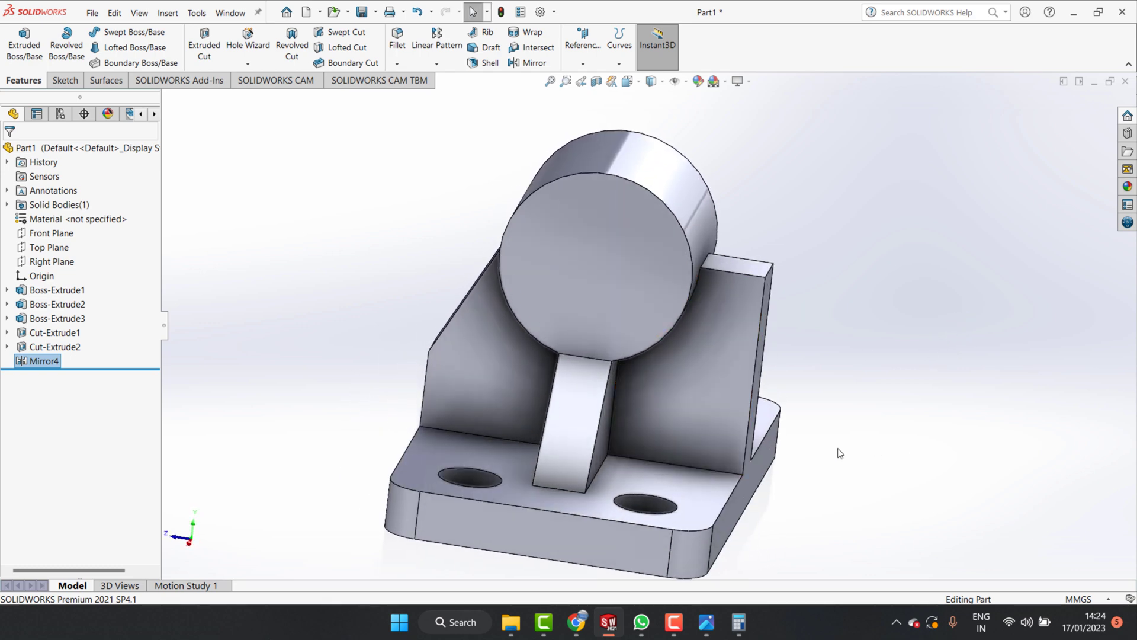
scroll(786, 435, down, 3)
scroll(786, 435, up, 2)
scroll(776, 462, up, 1)
scroll(775, 466, up, 1)
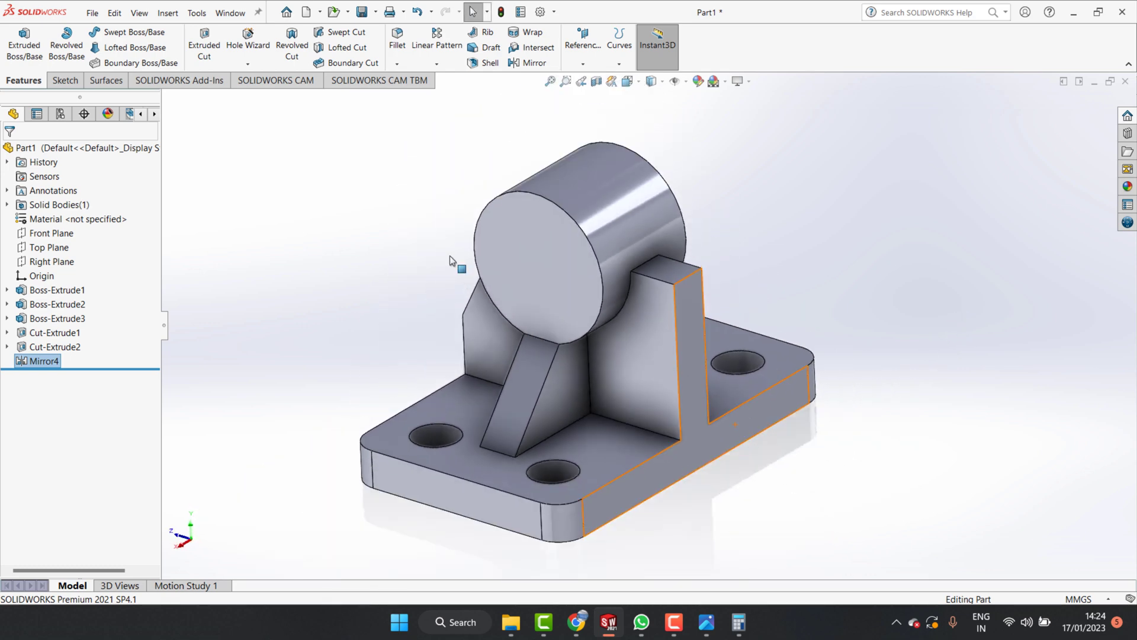
click(438, 63)
click(441, 109)
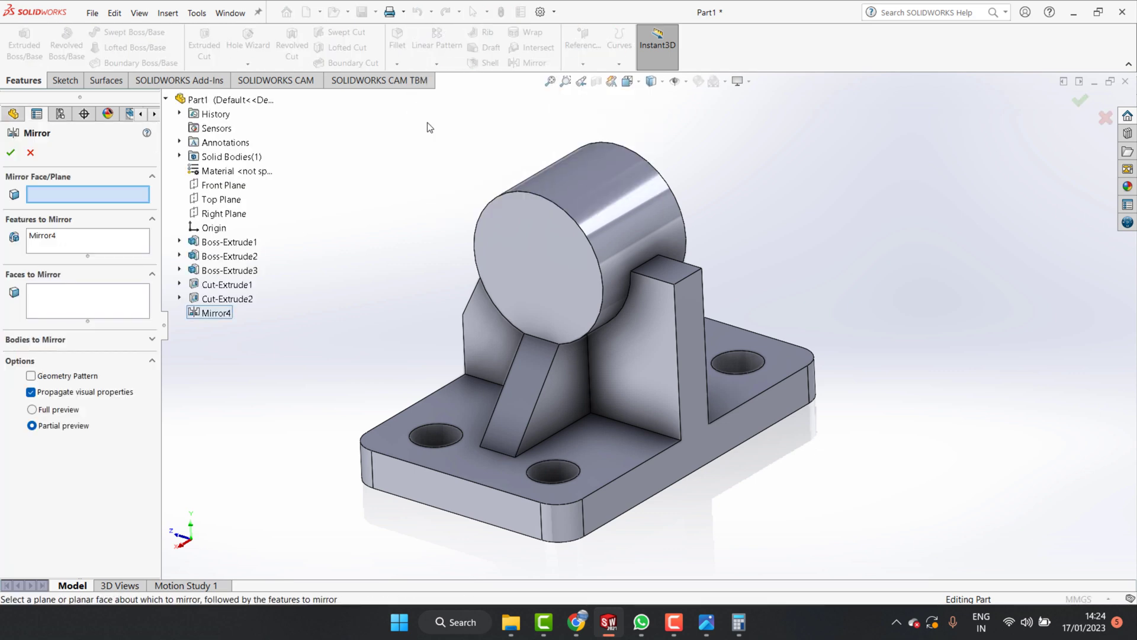
click(220, 188)
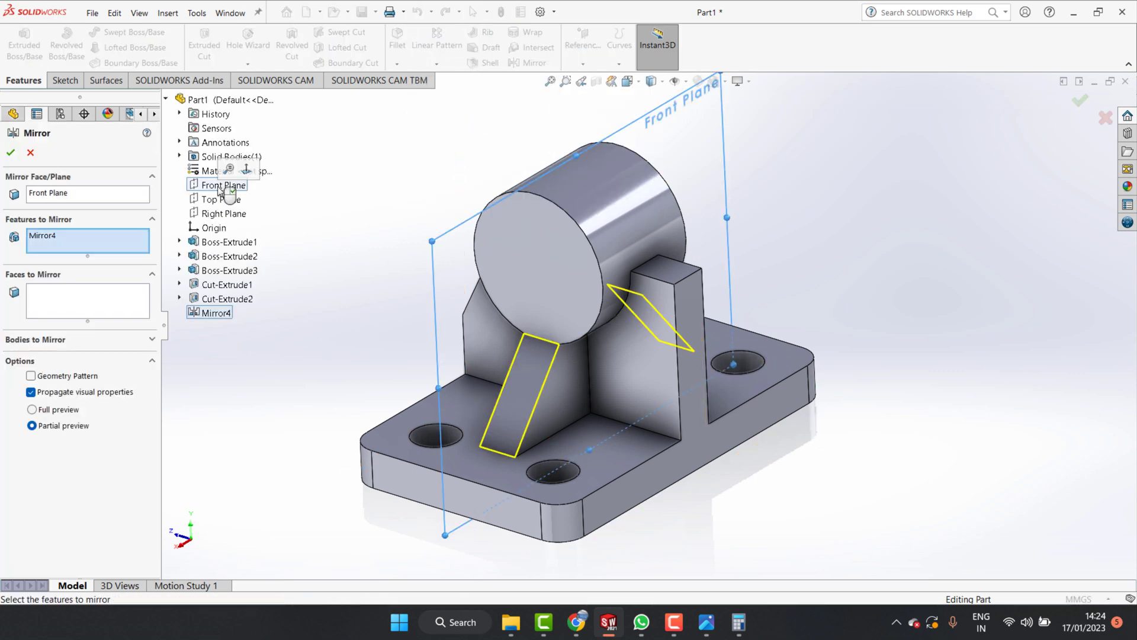
mouse_move(733, 473)
middle_down()
mouse_move(813, 442)
mouse_move(812, 478)
middle_up()
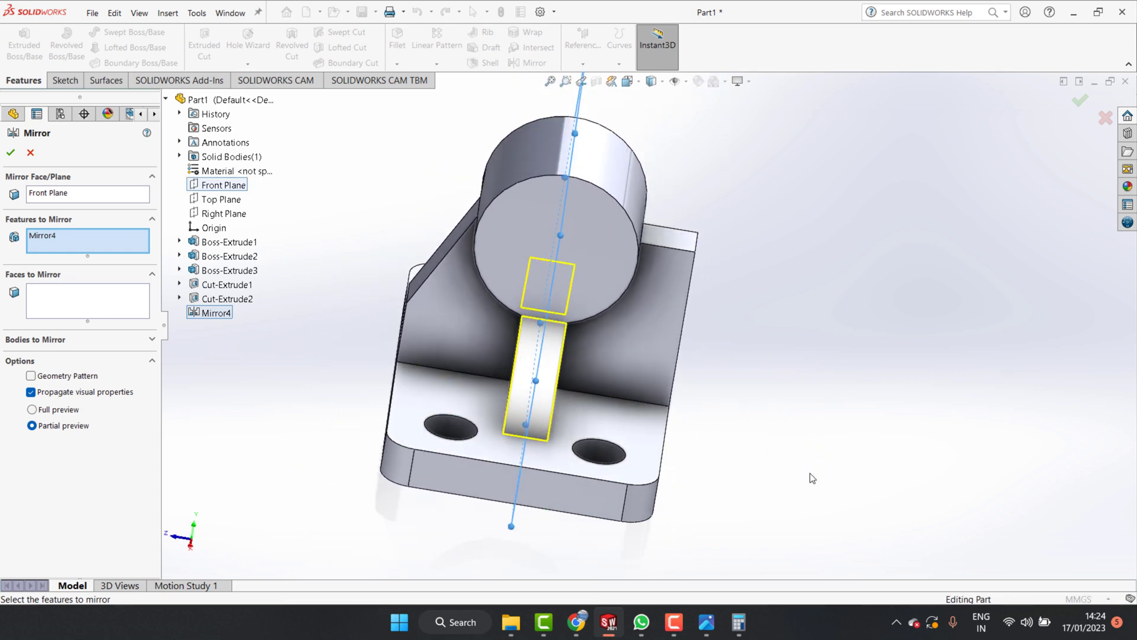
- Replace Mirror4 with Cut-Extrude2 as the feature to mirror, creating Mirror5
right_click(57, 236)
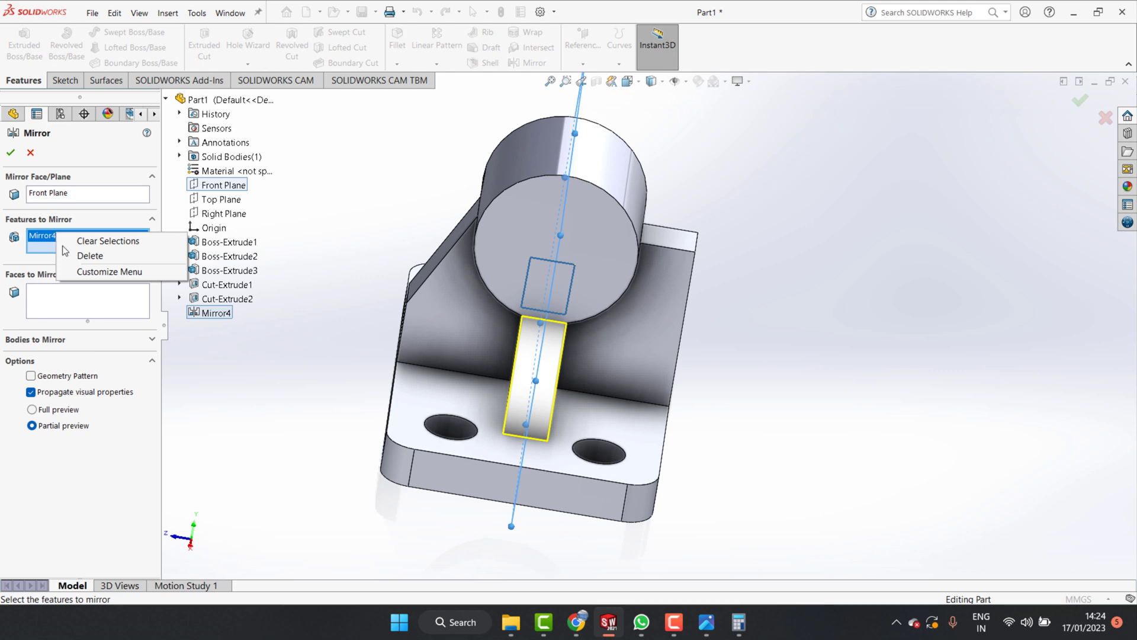
click(125, 256)
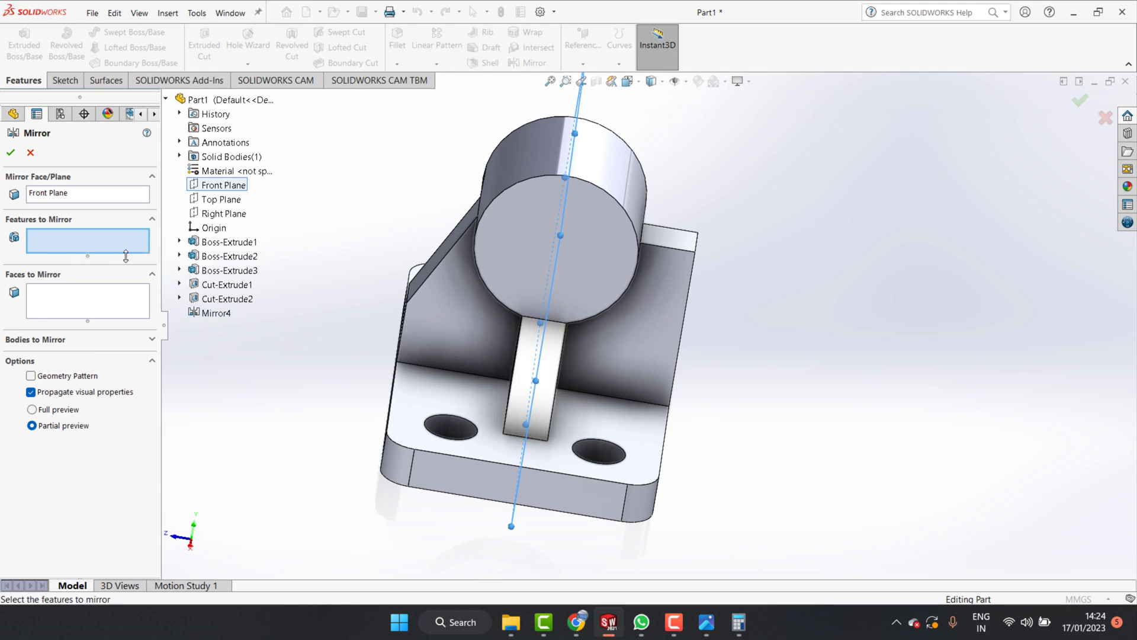
click(437, 255)
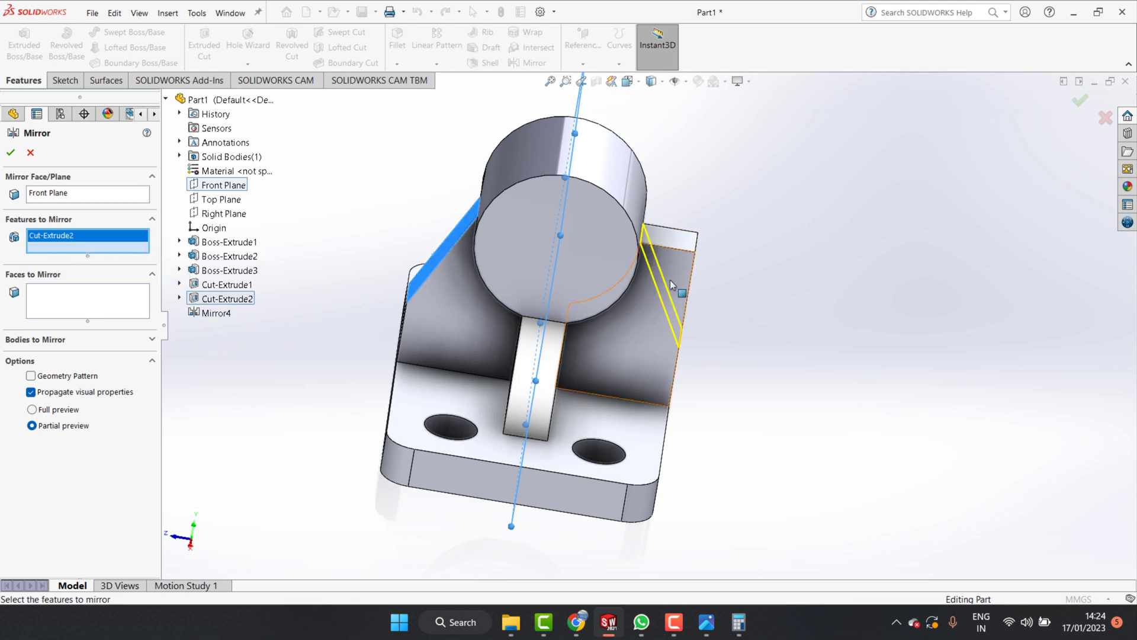
click(10, 156)
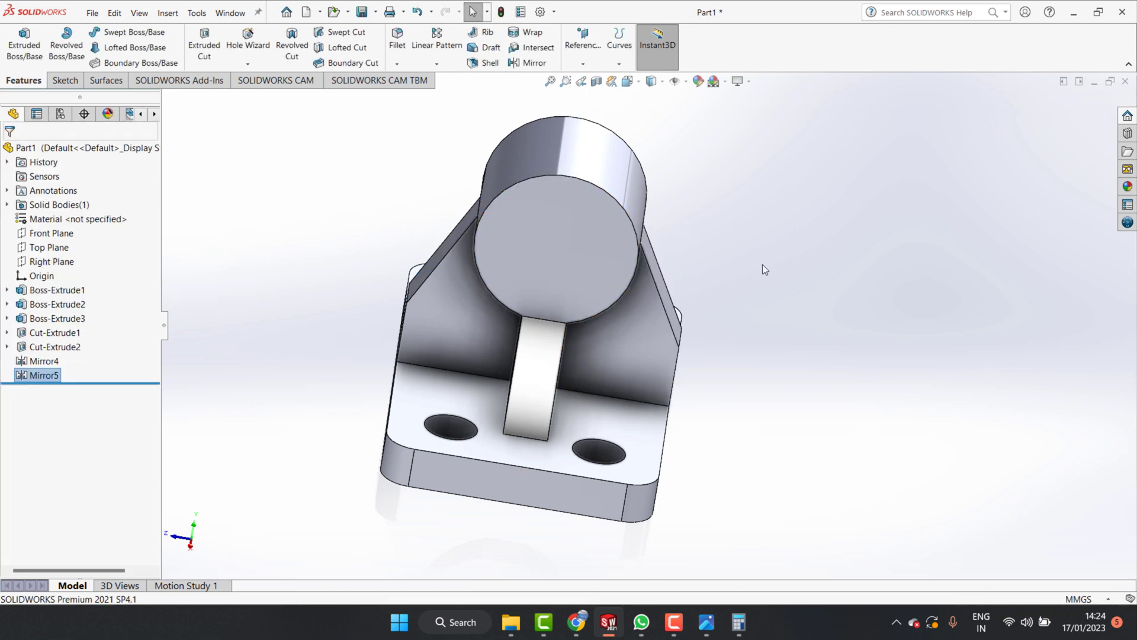
- Start Sketch7 on the cylinder's front end face, viewed normal, with the Circle tool
middle_drag(689, 288, 610, 293)
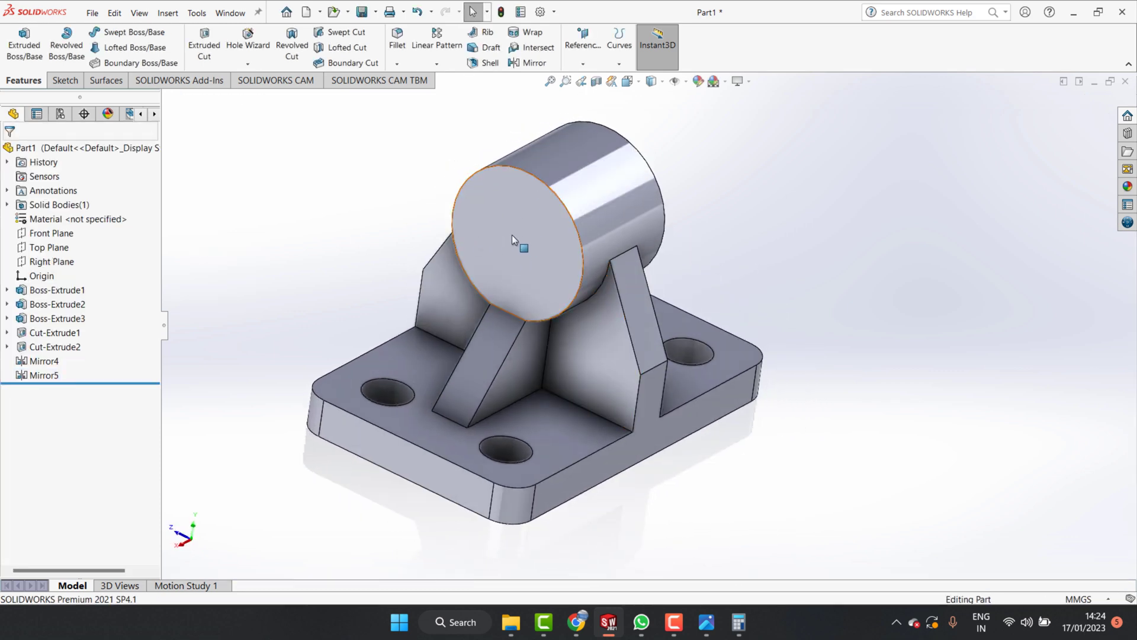
click(535, 229)
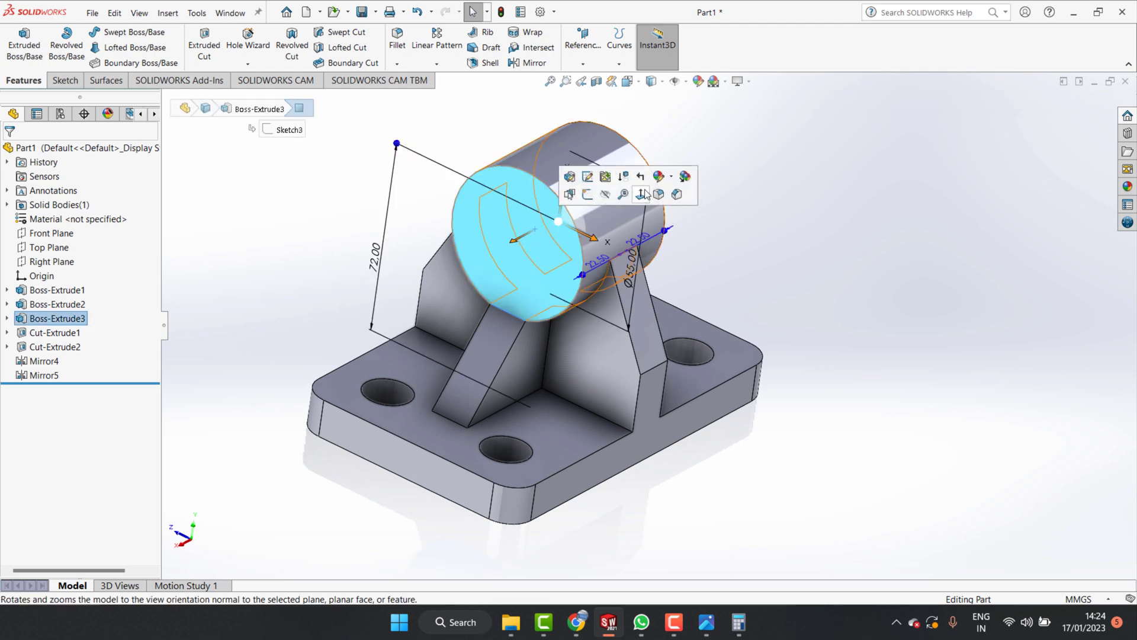
click(641, 194)
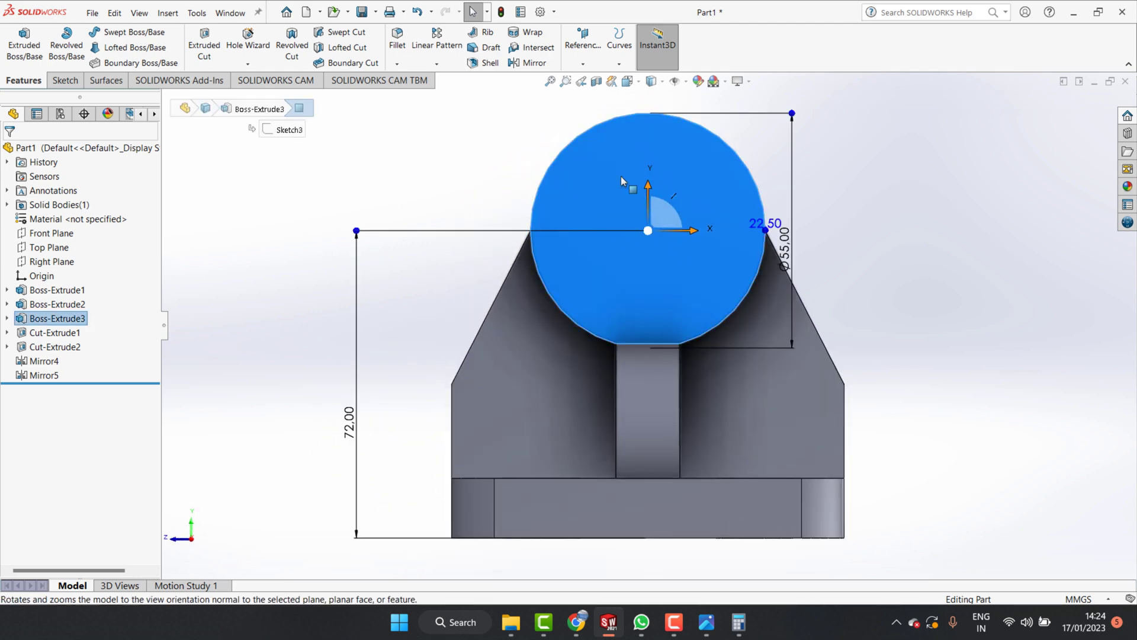
click(72, 81)
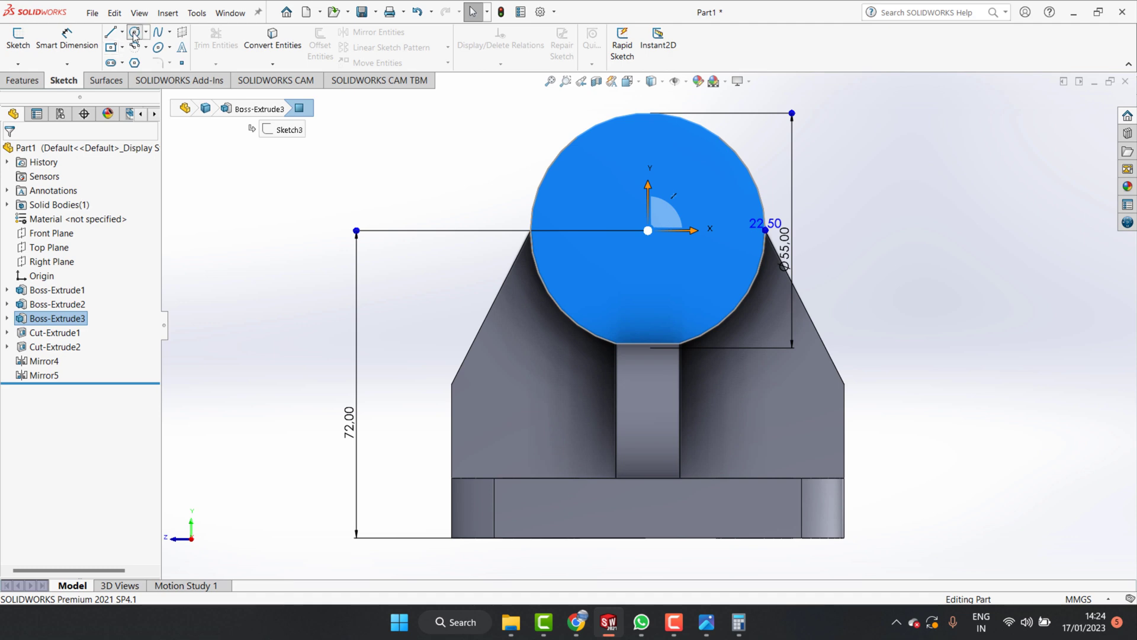
click(134, 33)
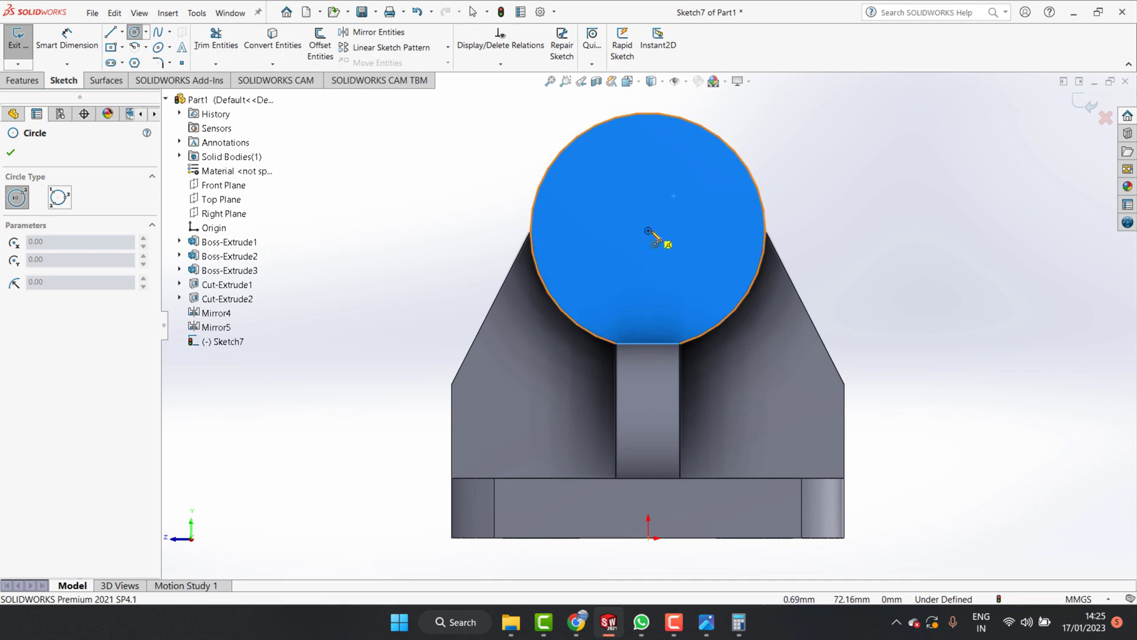
- Draw a circle centred on the boss end and dimension its diameter to 33 mm
click(648, 231)
click(648, 183)
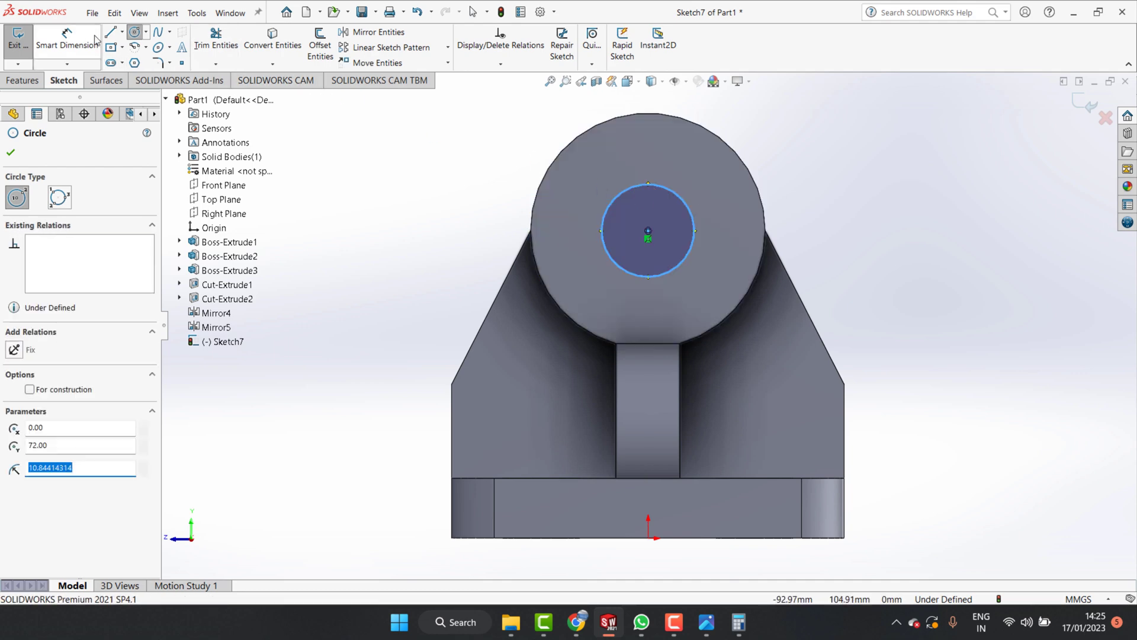
click(71, 42)
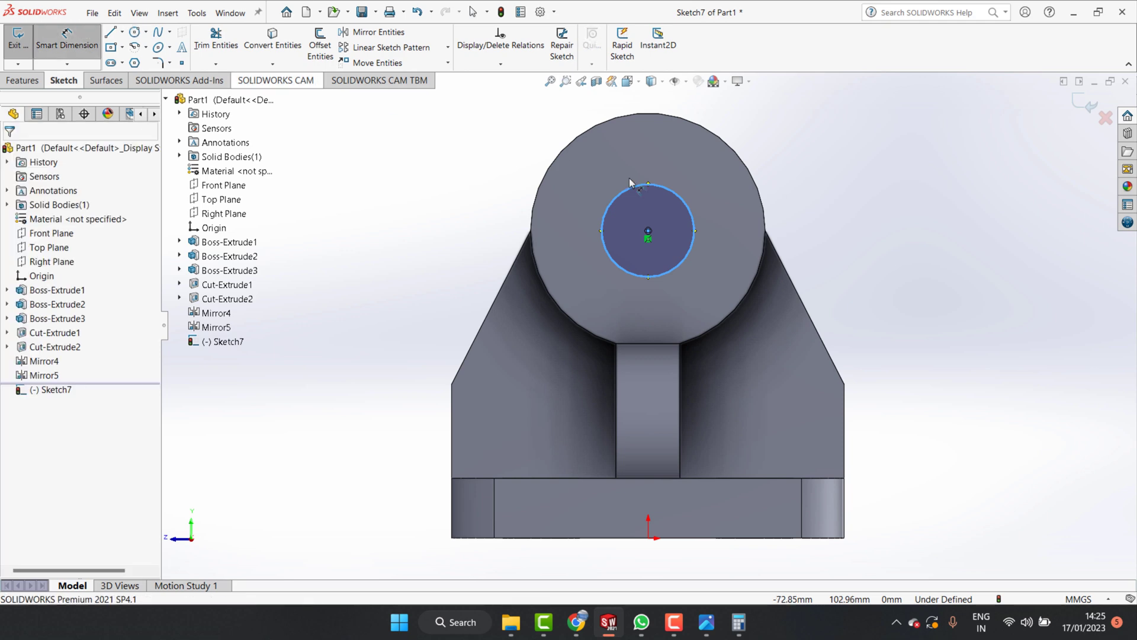
click(687, 203)
click(762, 159)
click(705, 623)
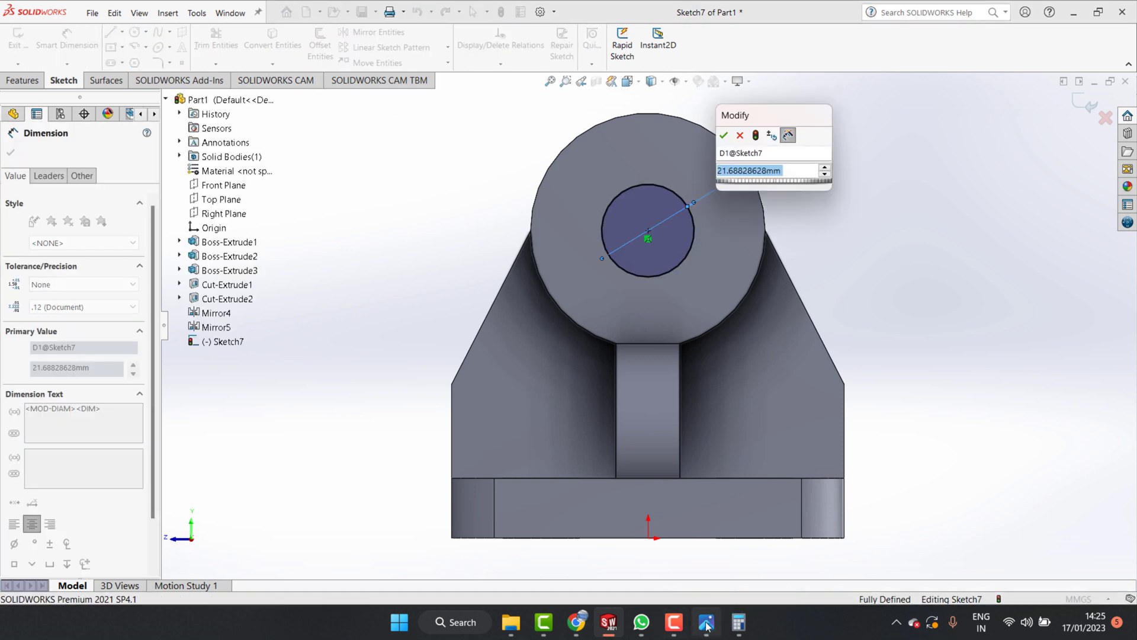
scroll(973, 451, down, 3)
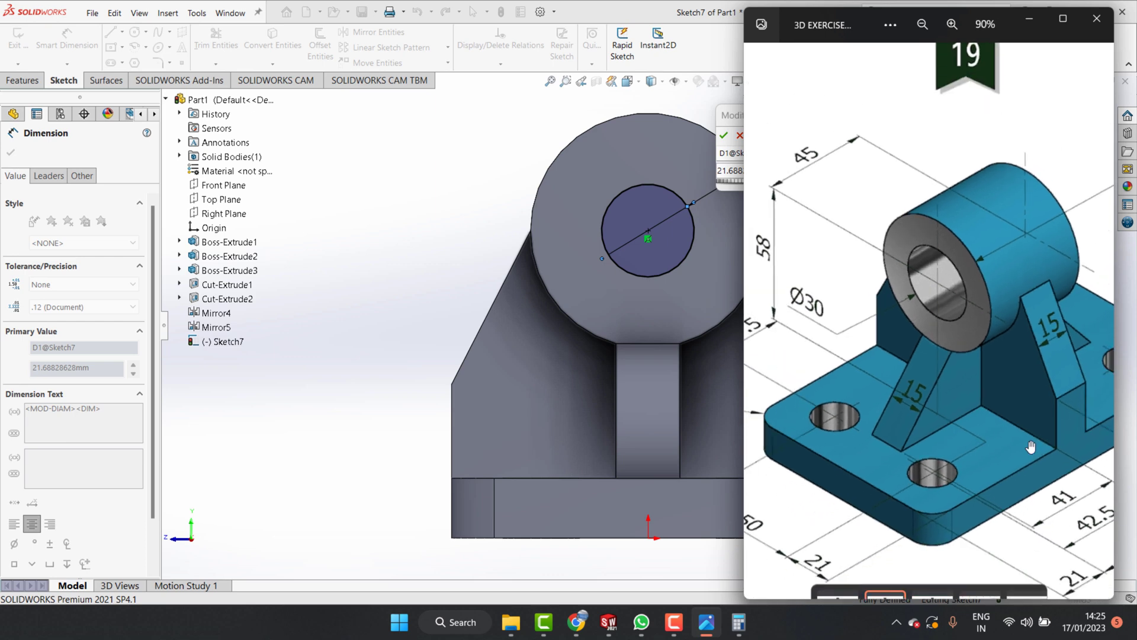
scroll(1037, 117, up, 1)
click(1029, 18)
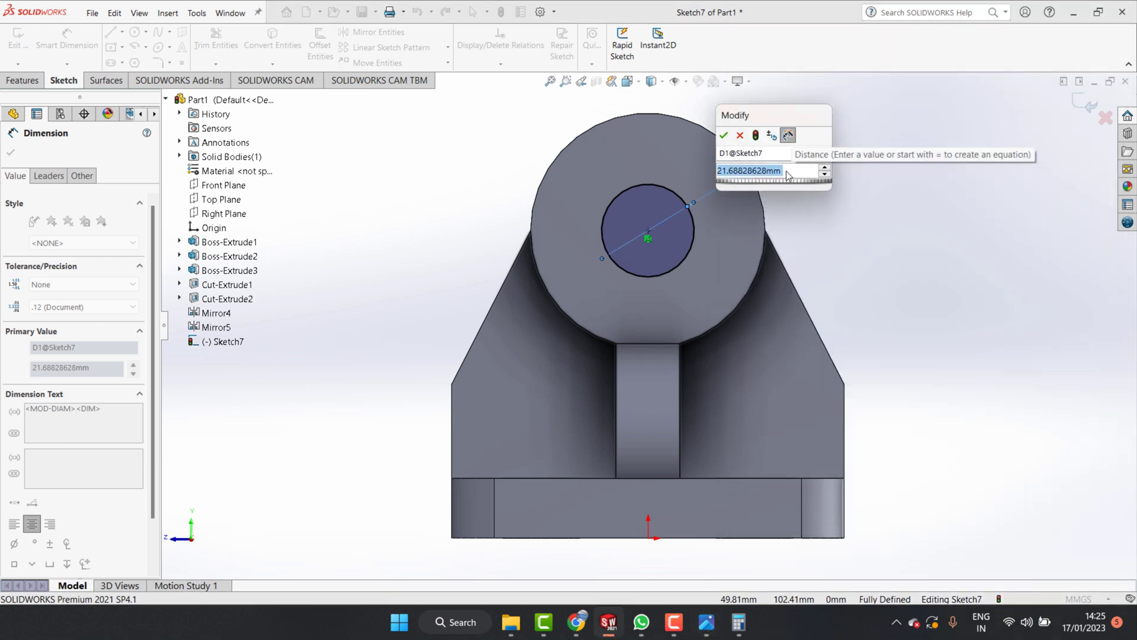
text(33)
click(724, 134)
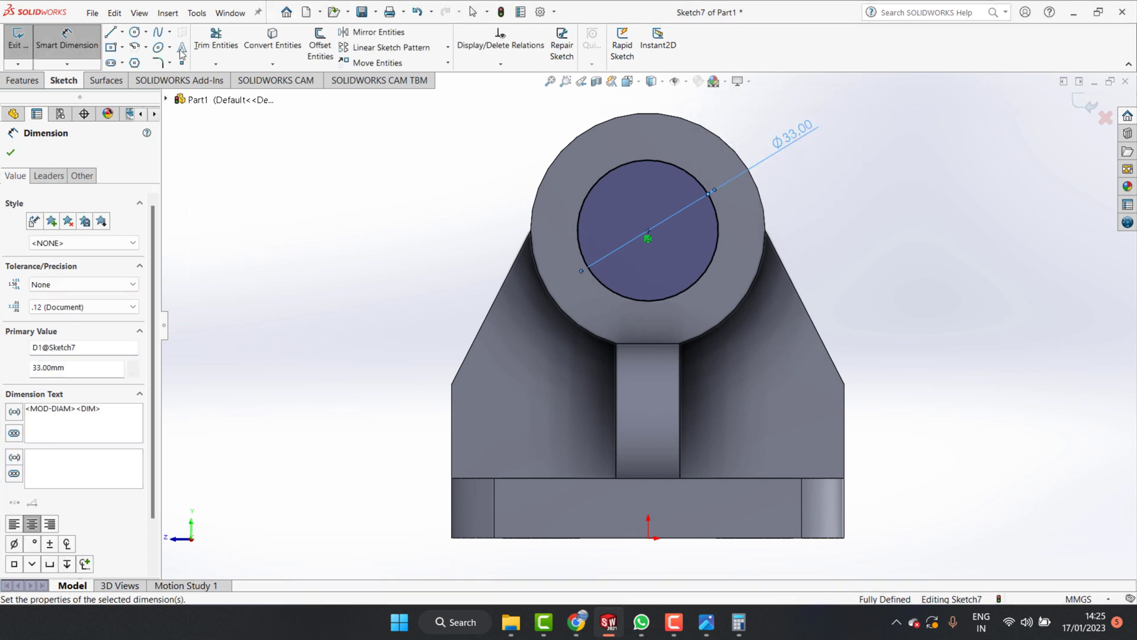
click(11, 152)
- Start an Extruded Cut from the circle, previewing a 22.50 mm blind cut
click(22, 80)
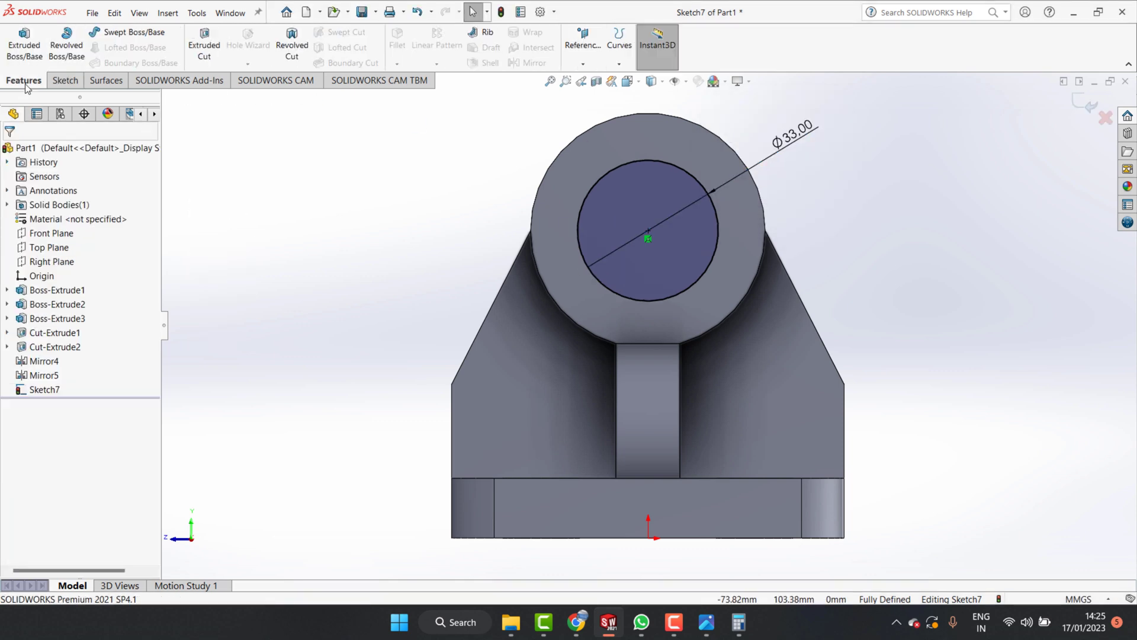
click(198, 46)
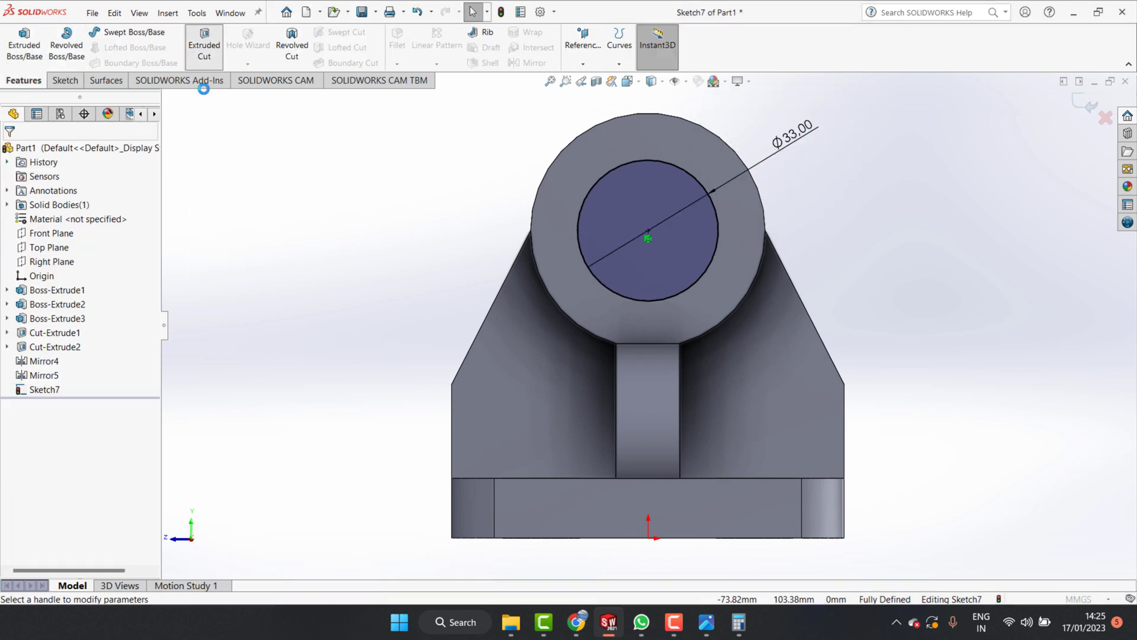
middle_drag(752, 268, 623, 256)
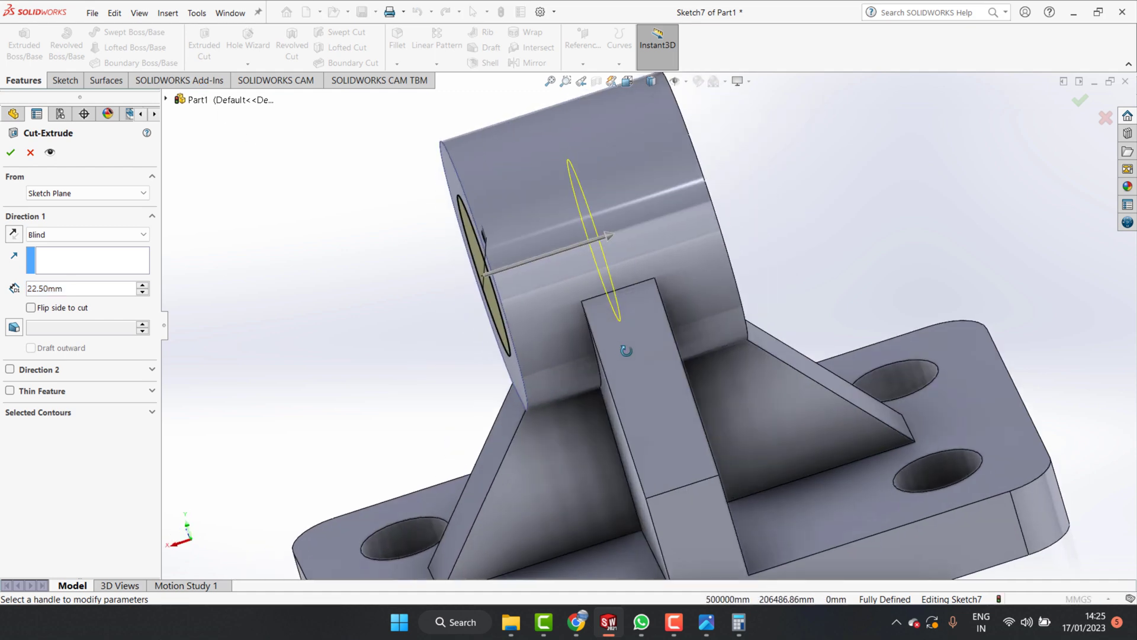
- Extend the cut to 56.50 mm through the boss, creating Cut-Extrude3
drag(613, 239, 776, 182)
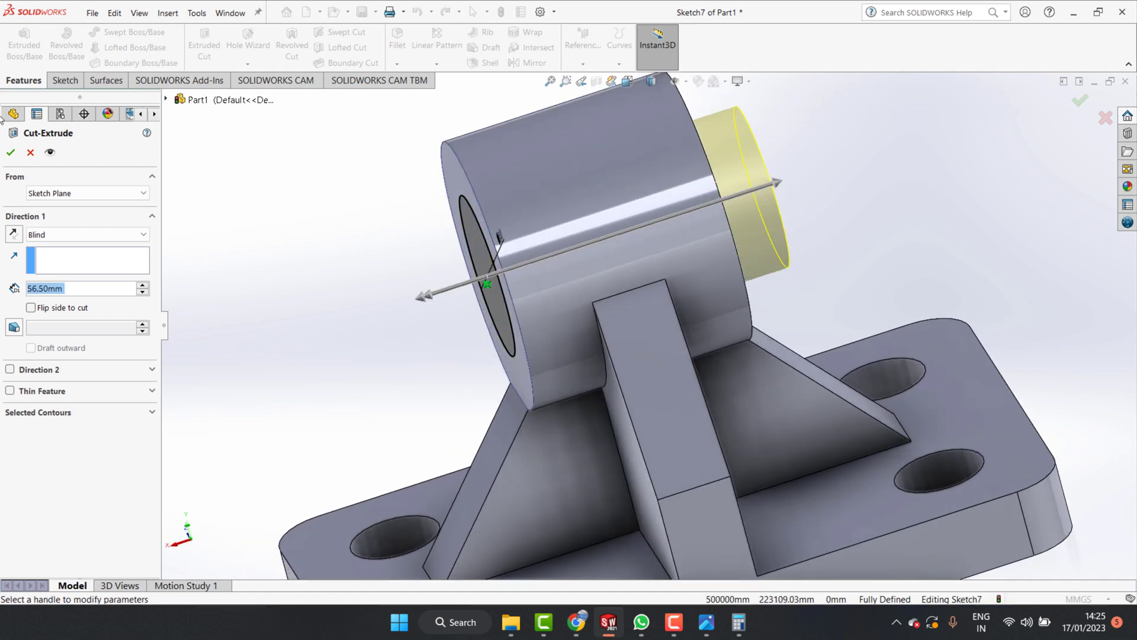
click(10, 153)
scroll(679, 301, up, 3)
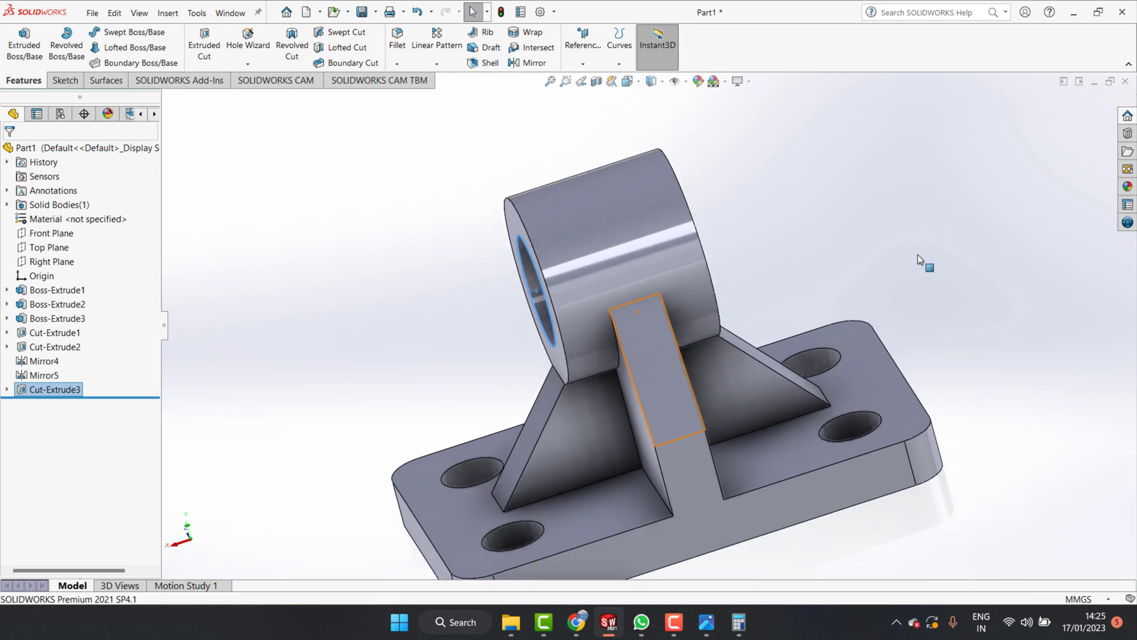
- Orbit the finished part and return it to the isometric view
mouse_move(694, 364)
middle_down()
mouse_move(754, 324)
mouse_move(698, 319)
mouse_move(708, 344)
middle_up()
key(Escape)
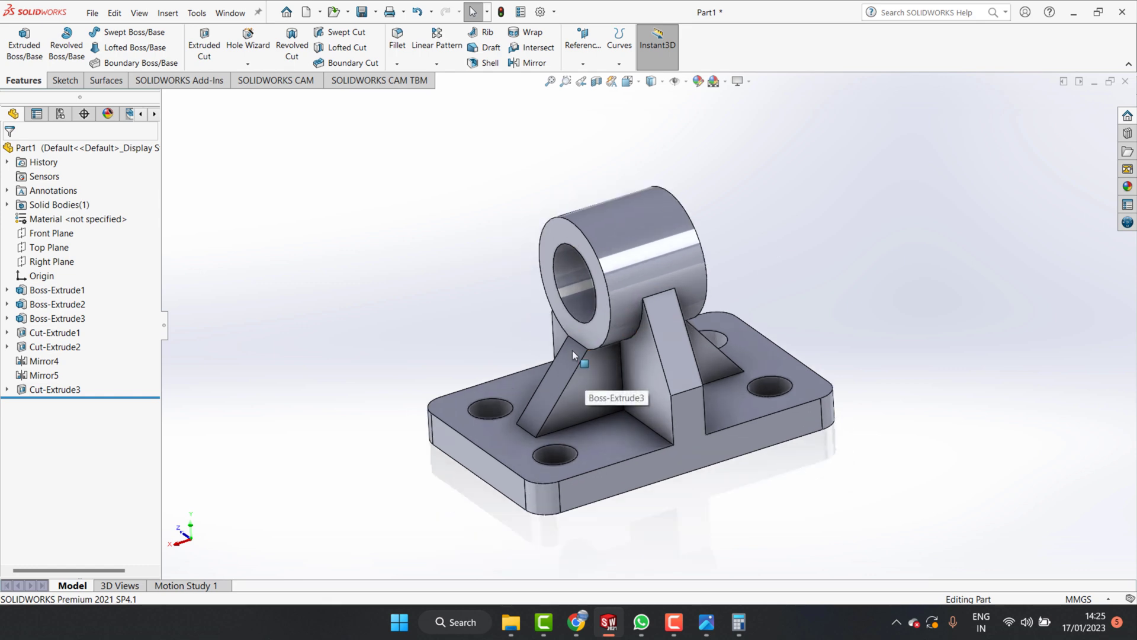
middle_drag(572, 350, 347, 256)
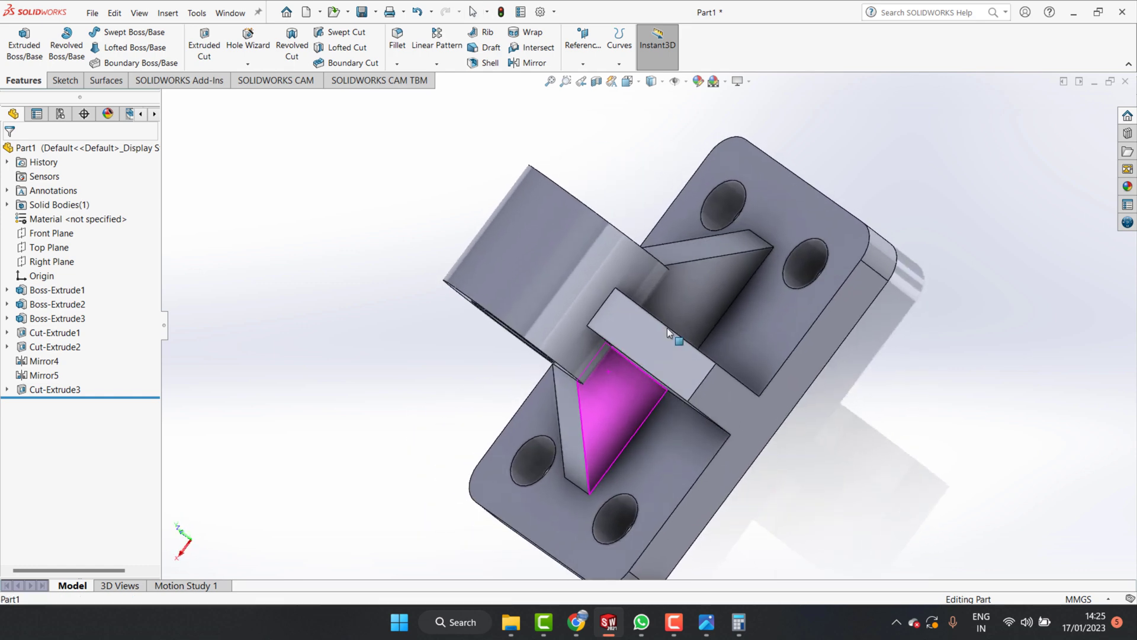
click(626, 82)
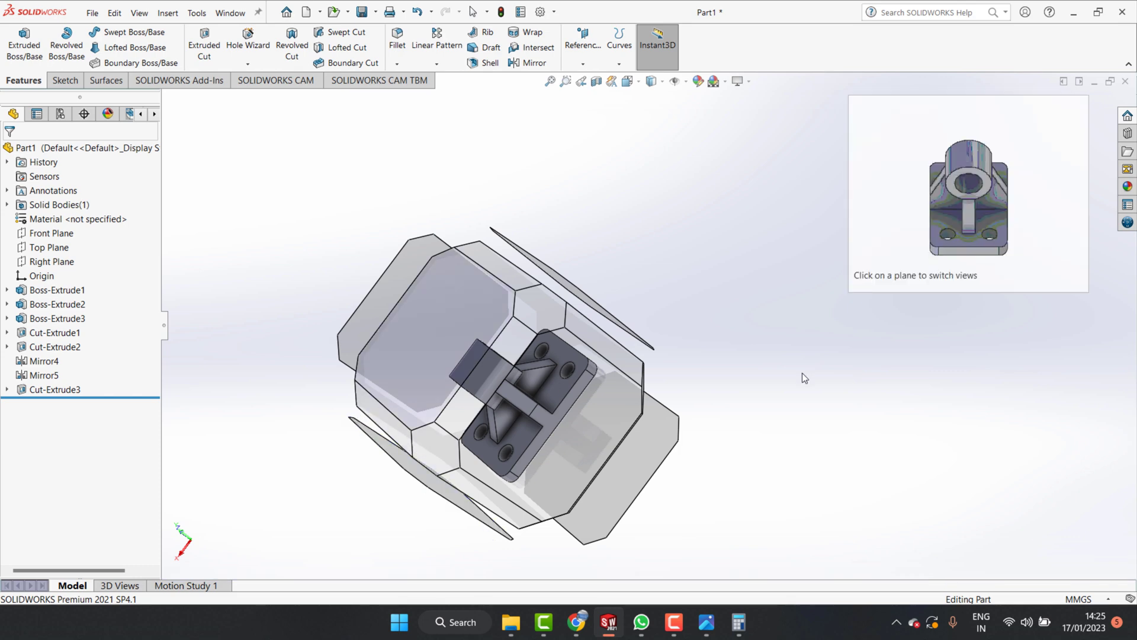
click(883, 334)
mouse_move(883, 334)
middle_down()
mouse_move(742, 256)
mouse_move(712, 219)
middle_up()
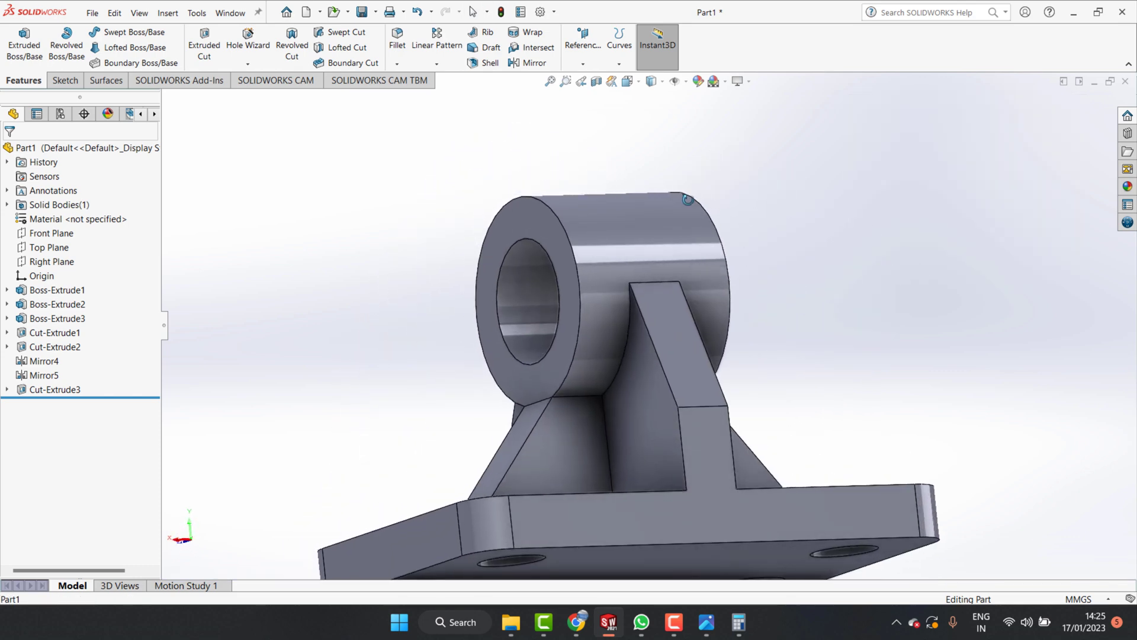
click(652, 81)
click(517, 360)
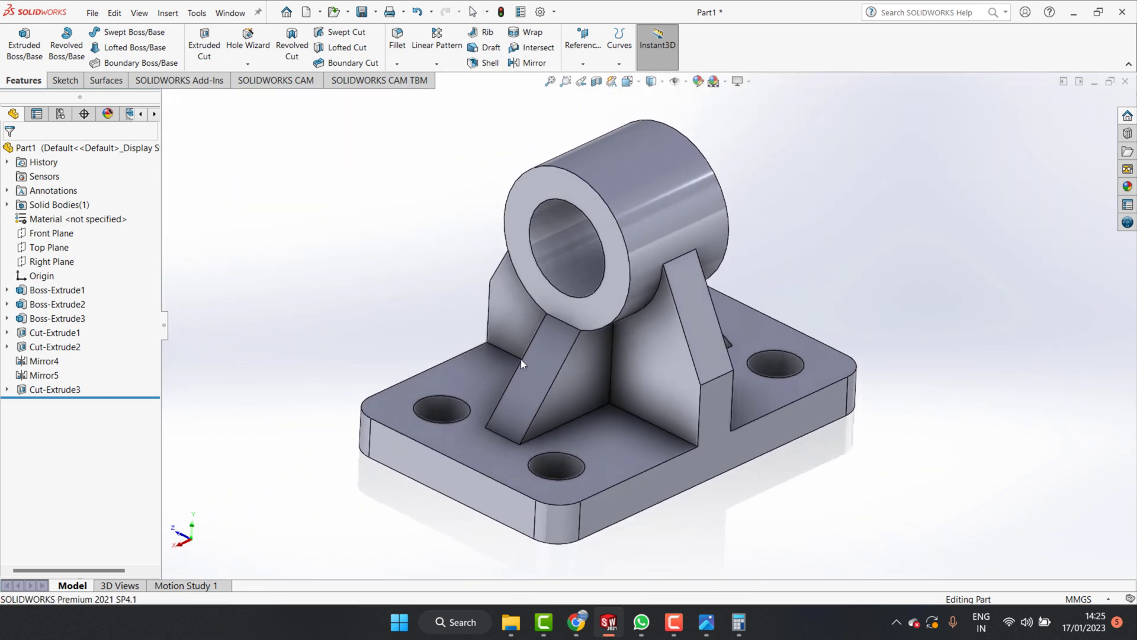
scroll(726, 463, down, 1)
click(707, 621)
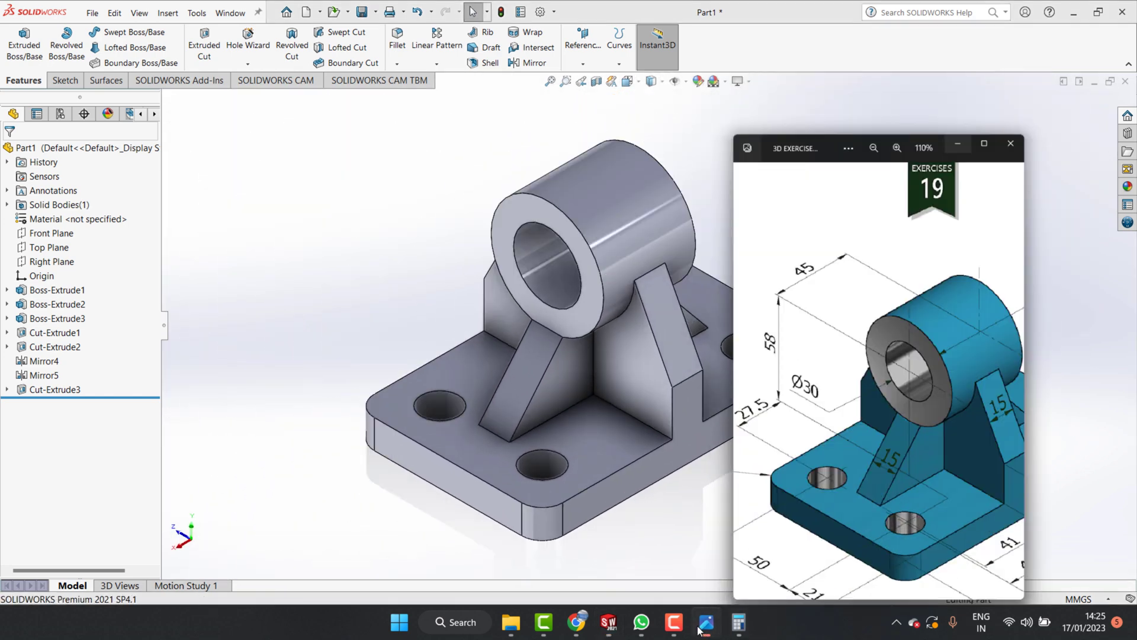
scroll(936, 341, up, 2)
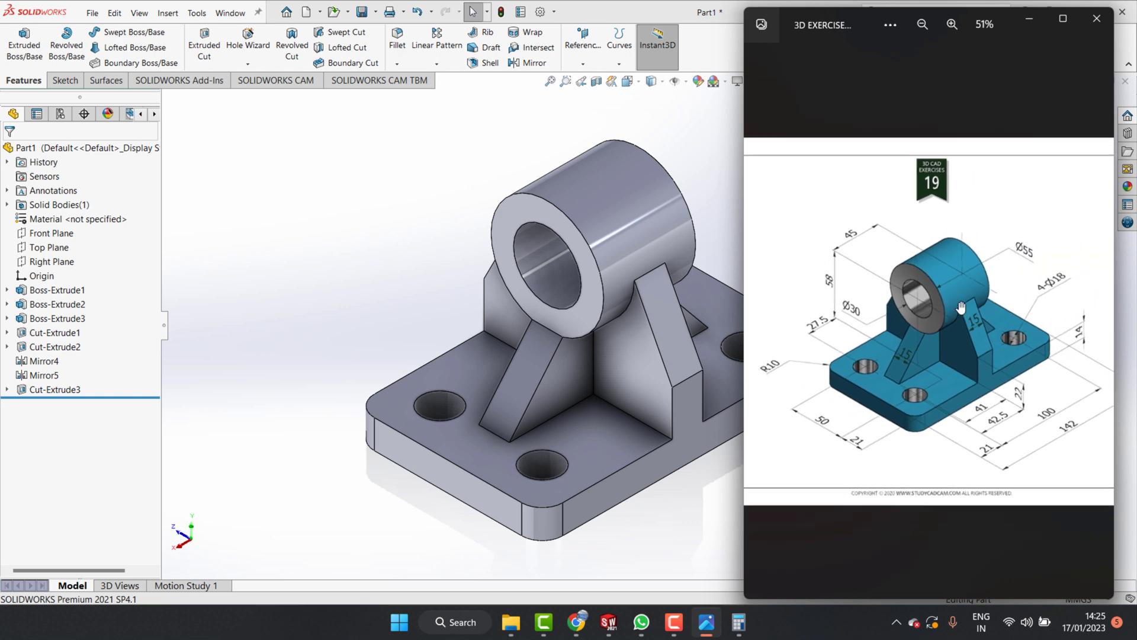
scroll(931, 345, up, 2)
drag(928, 348, 1005, 331)
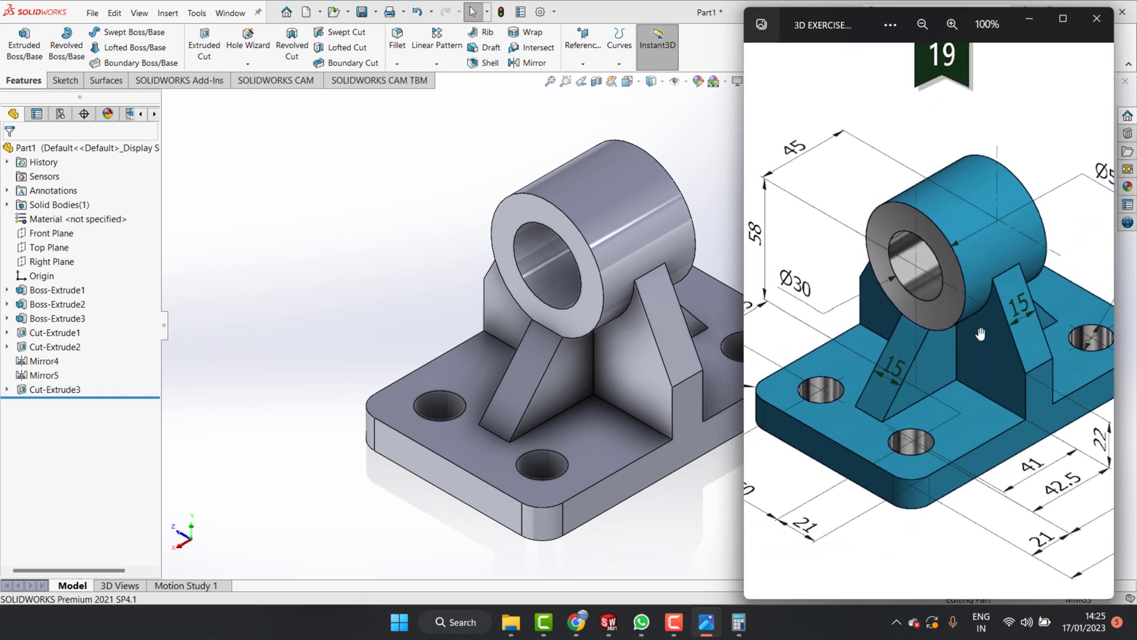
click(680, 513)
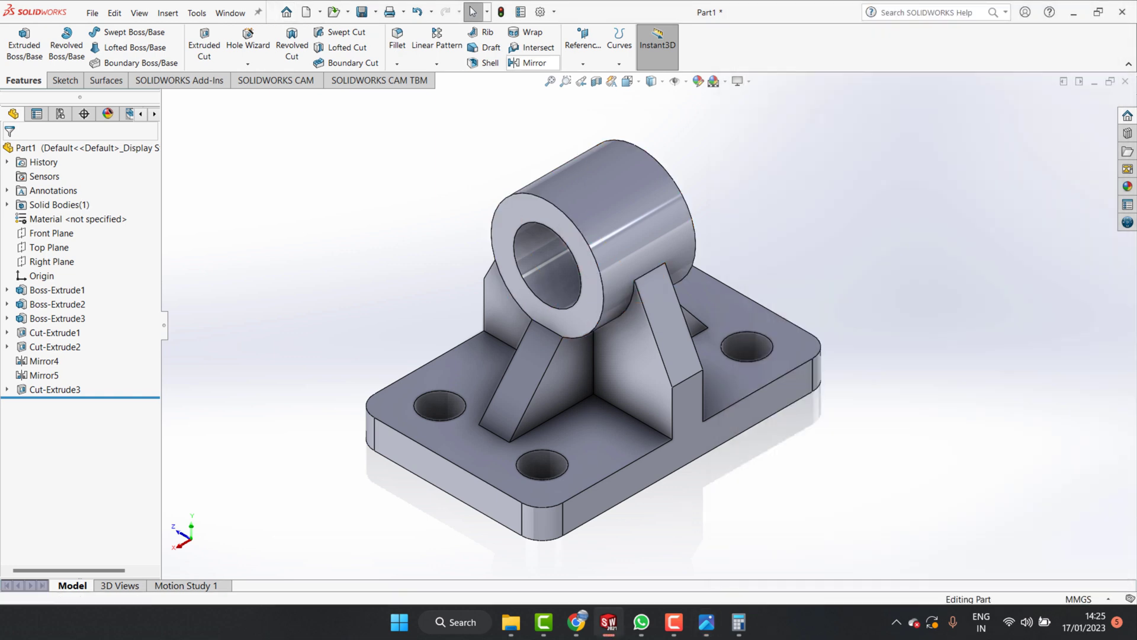
- Open the Appearances, Scenes, and Decals library and expand the appearance categories
click(1127, 116)
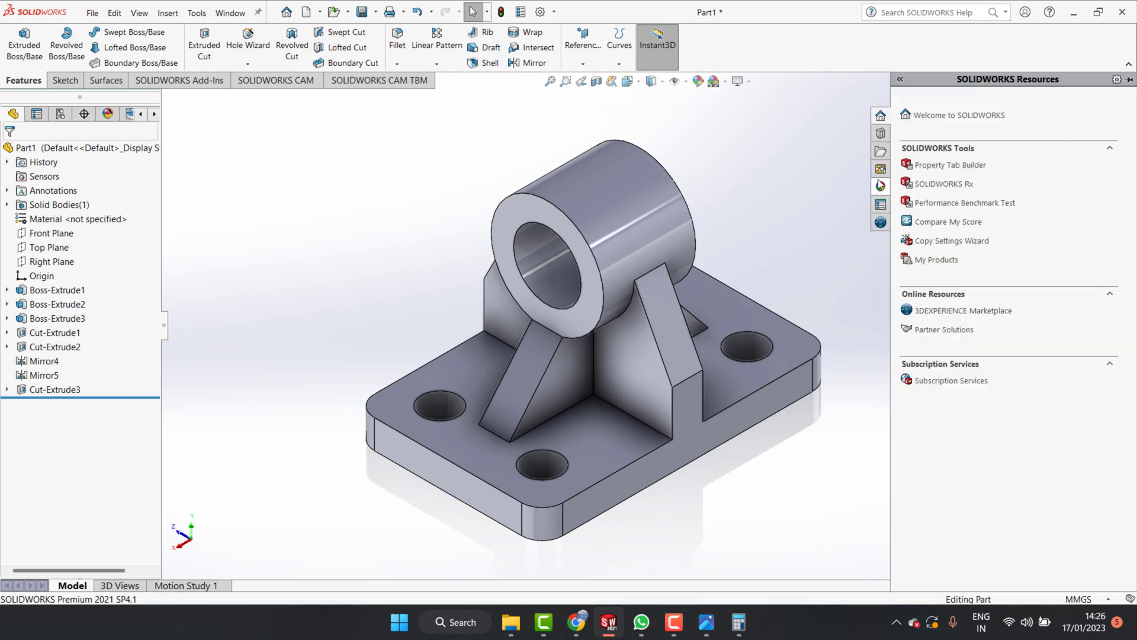
click(880, 186)
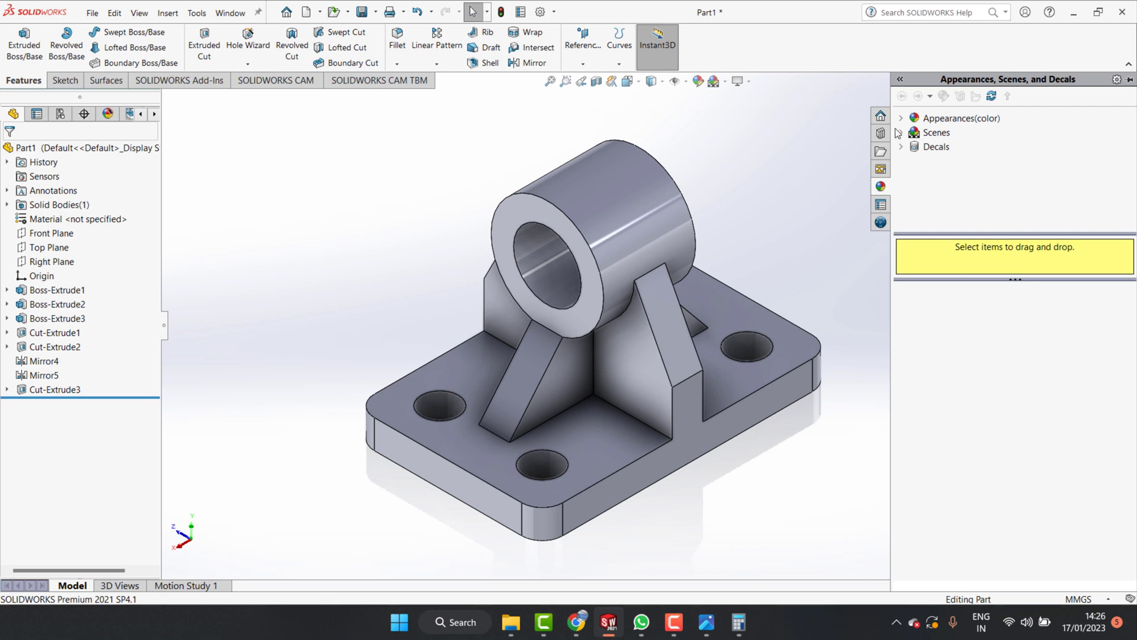
click(902, 132)
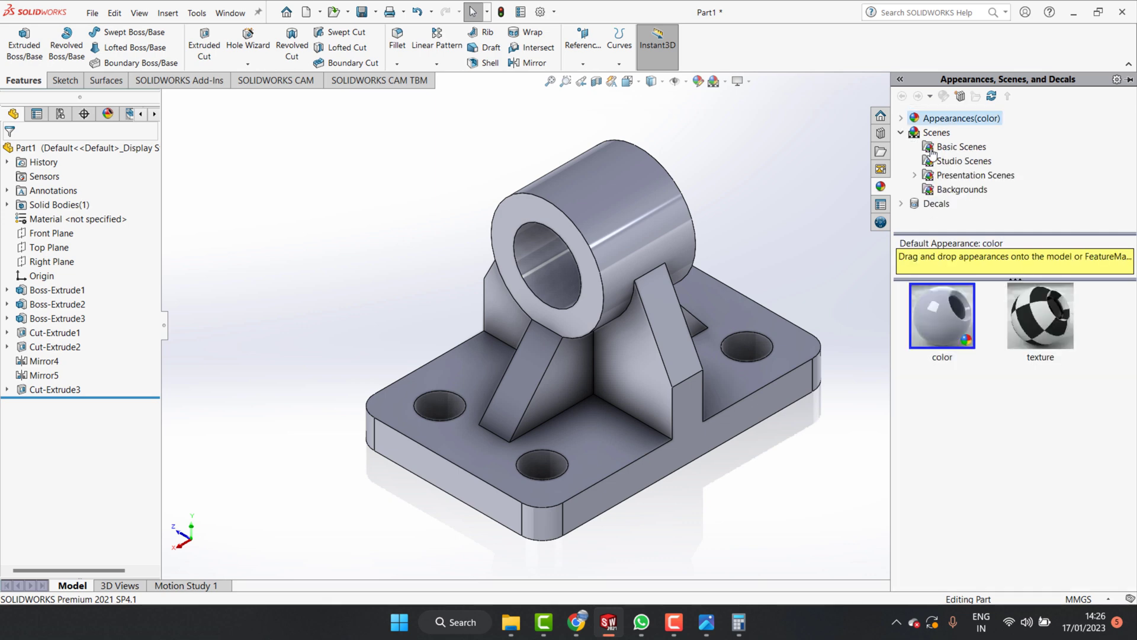
click(901, 118)
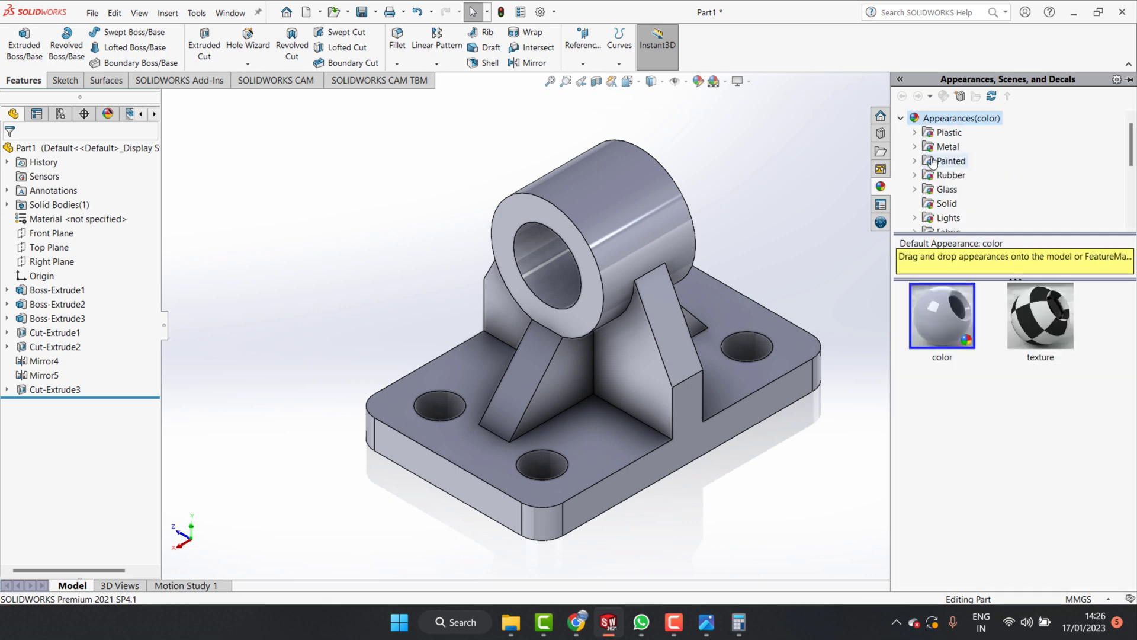
click(947, 134)
scroll(1011, 446, down, 3)
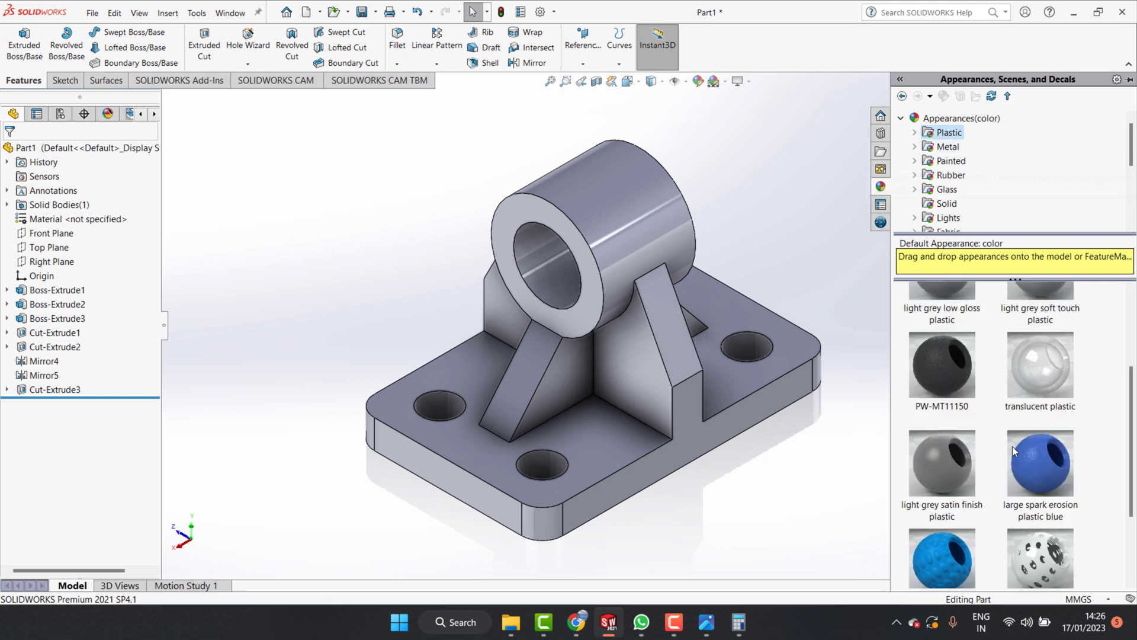
scroll(1018, 432, down, 1)
- Apply the chromium plate metal appearance to the whole body
click(948, 146)
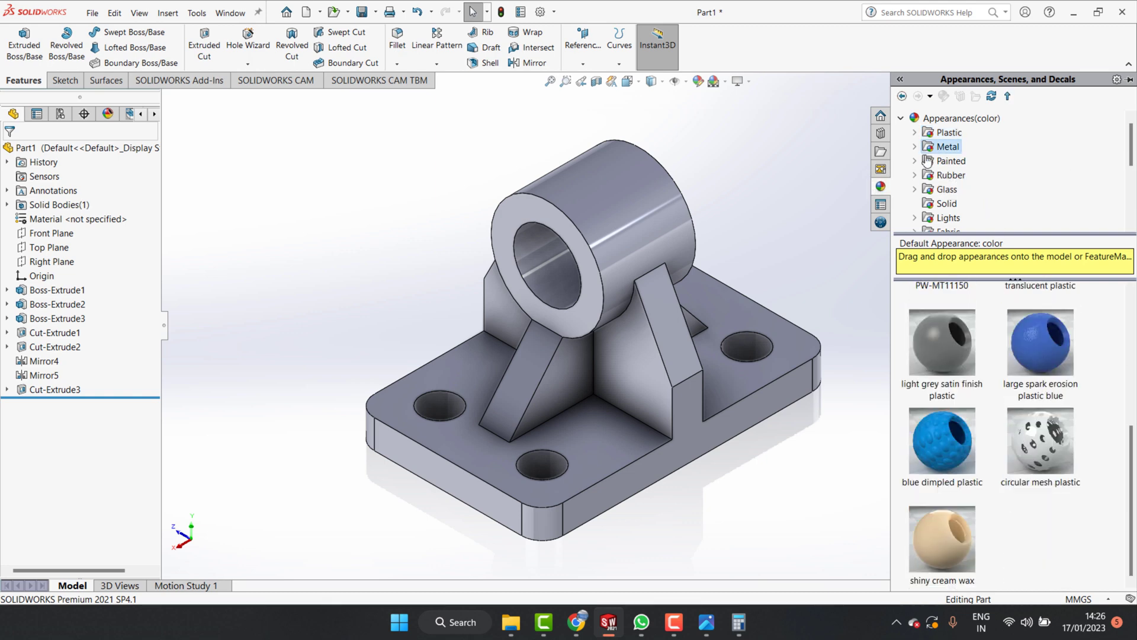
scroll(1042, 427, down, 2)
scroll(1042, 427, down, 2)
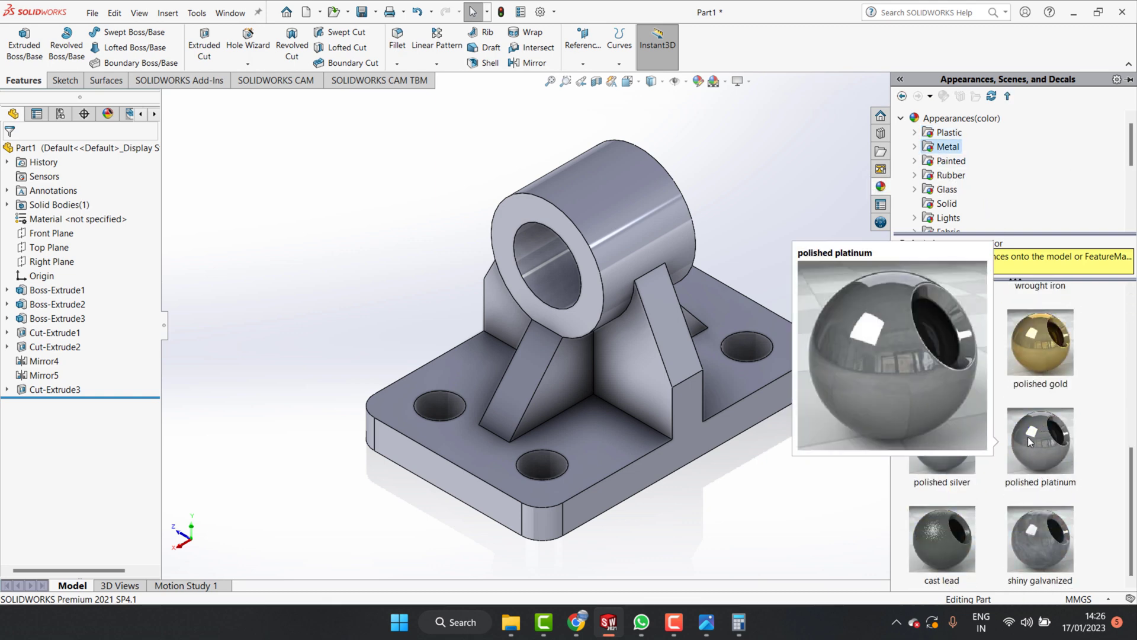
scroll(1047, 336, up, 4)
drag(1051, 324, 645, 344)
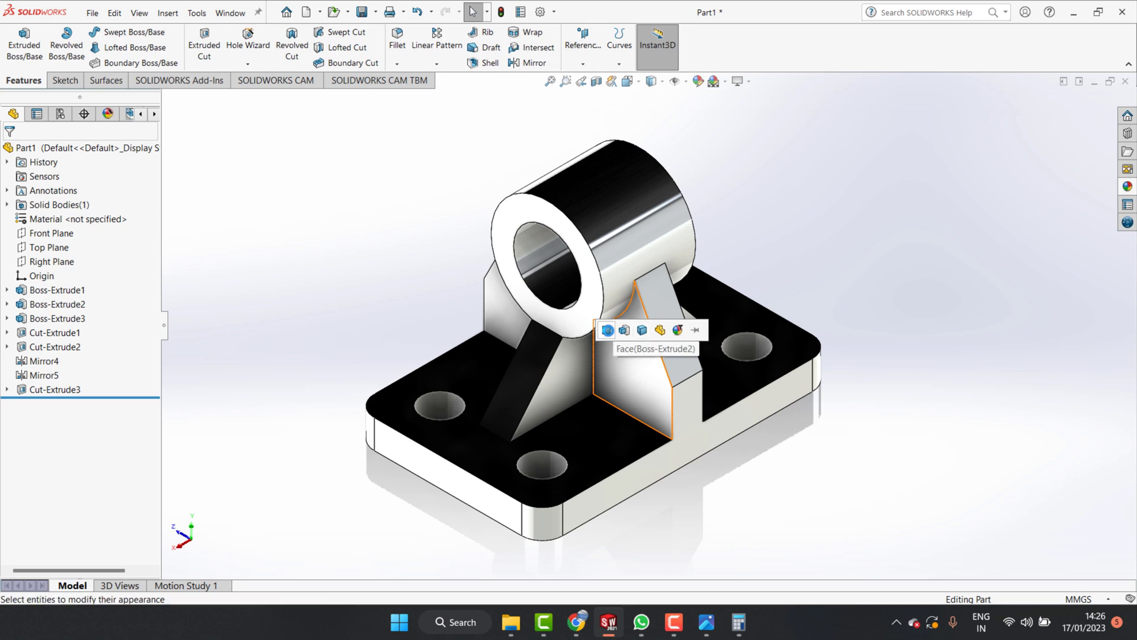
click(642, 330)
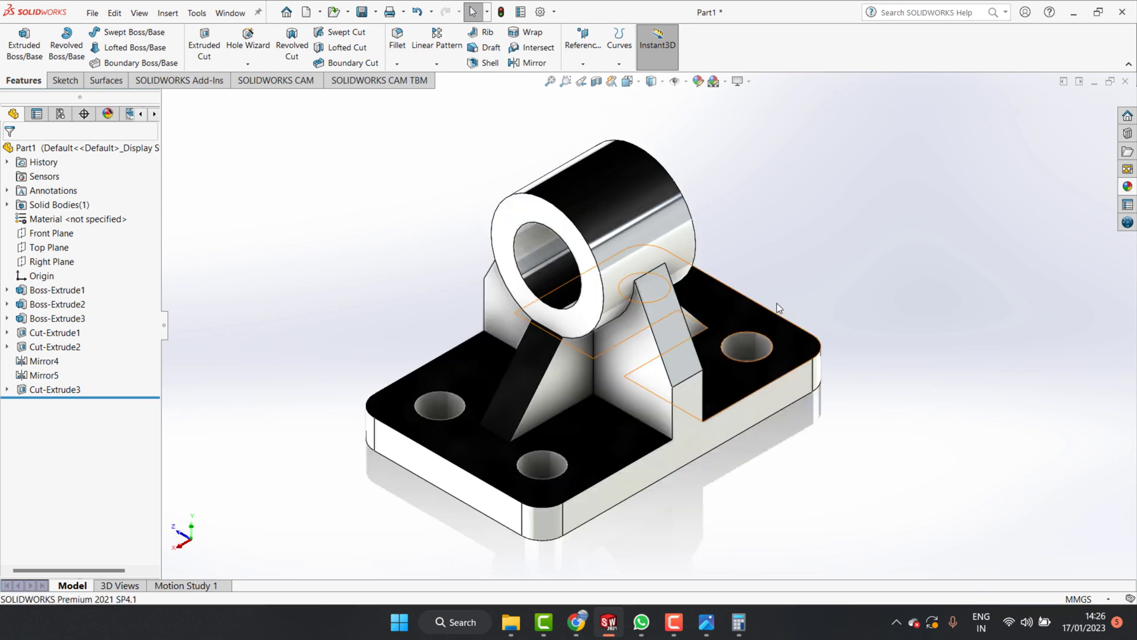
click(1130, 191)
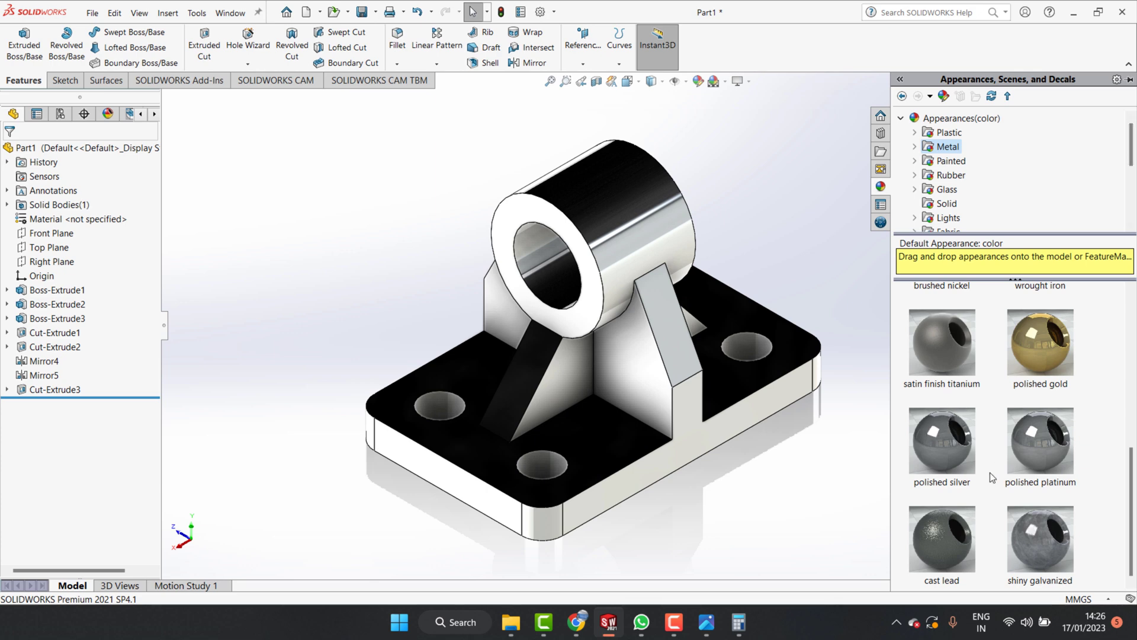
- Try the 3 Point Beige and 3 Point Blue basic scenes
scroll(988, 450, up, 5)
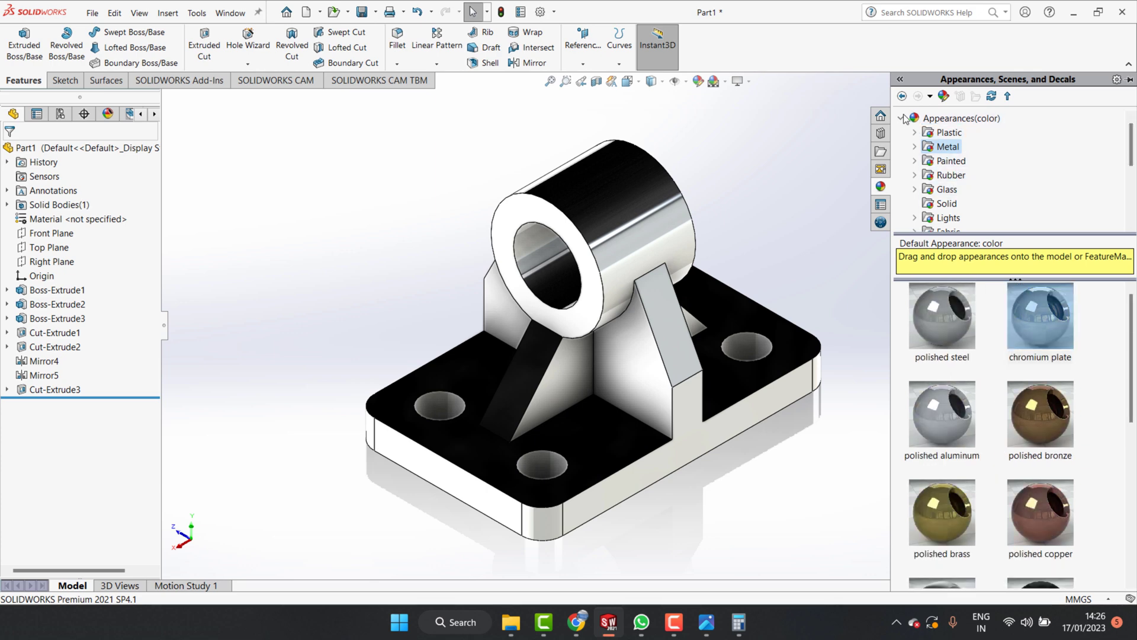
double_click(953, 117)
click(933, 151)
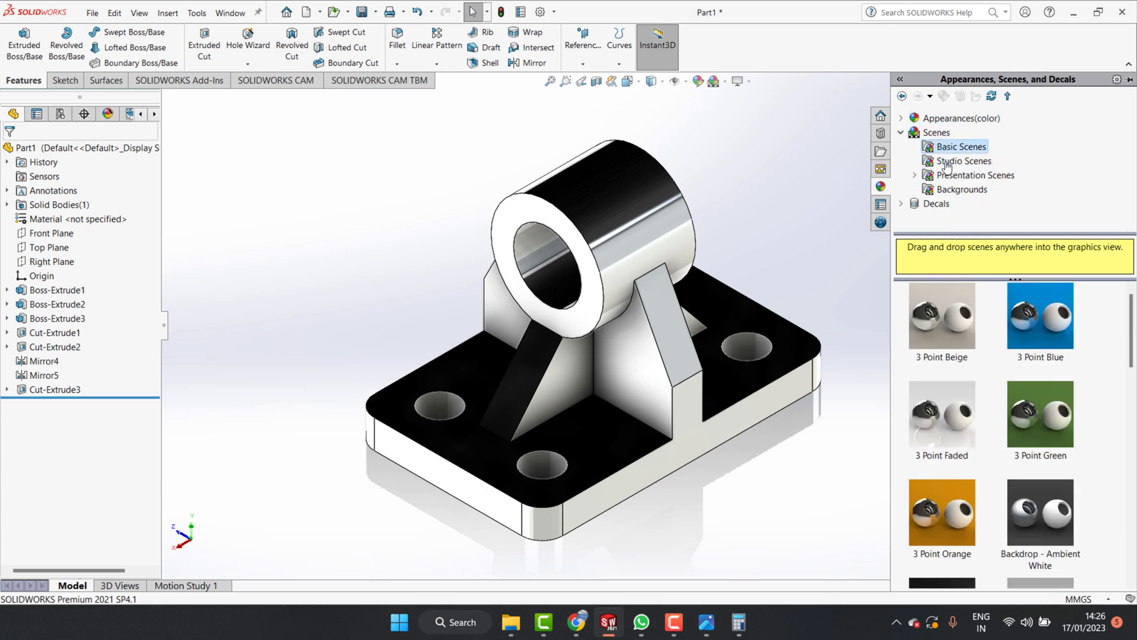
double_click(956, 316)
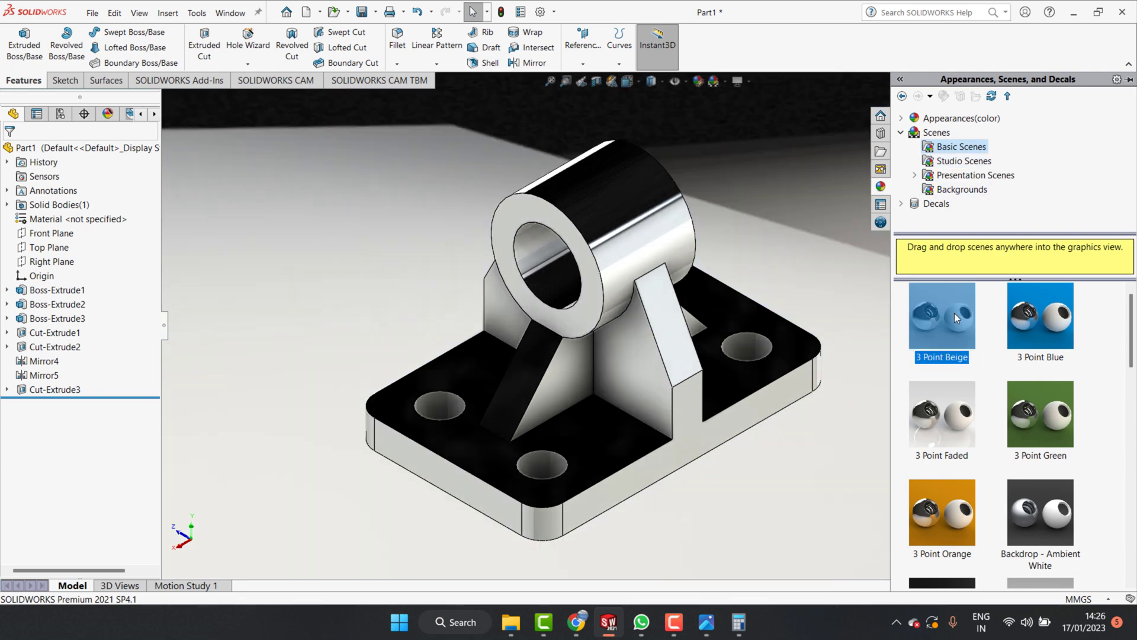
double_click(1034, 321)
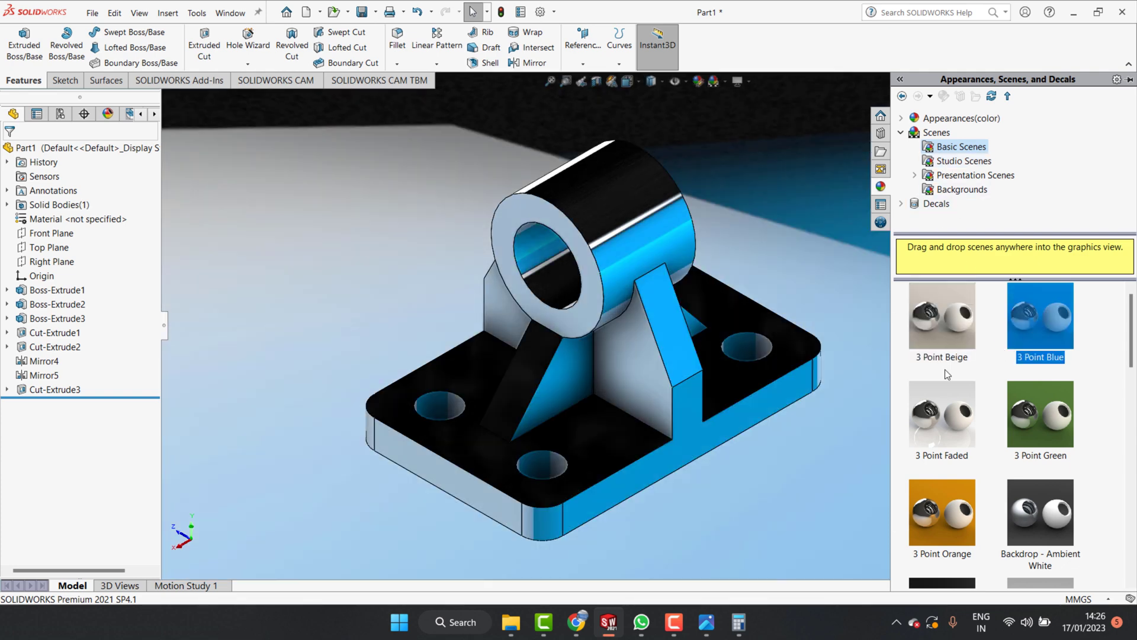
- Try the Kitchen, Factory and Office Space presentation backgrounds
click(941, 190)
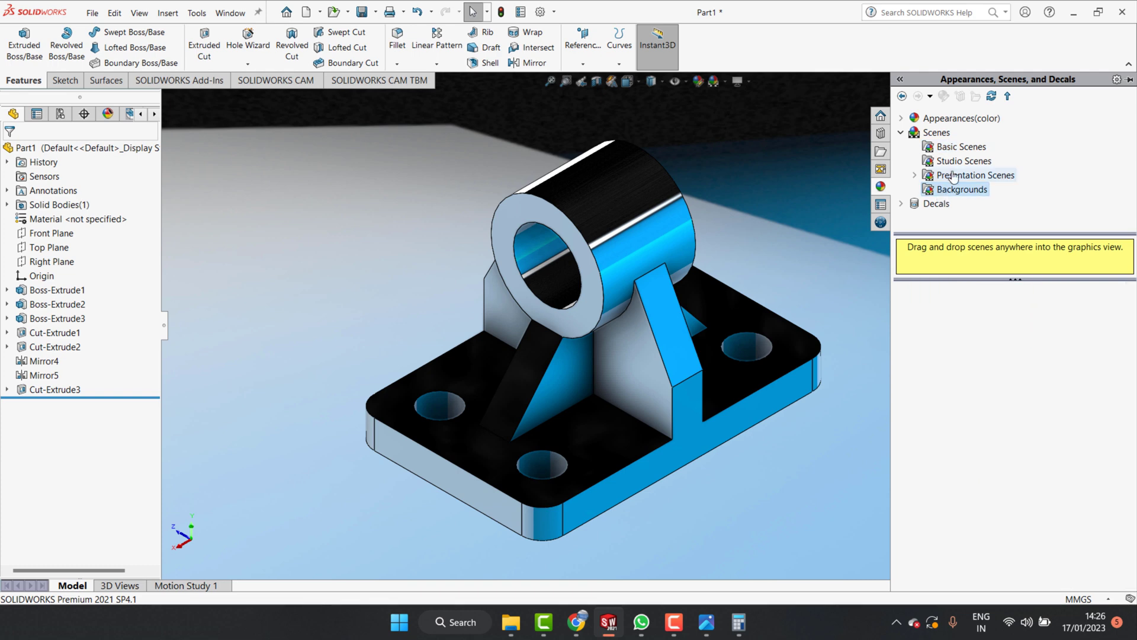
double_click(941, 325)
mouse_move(1040, 316)
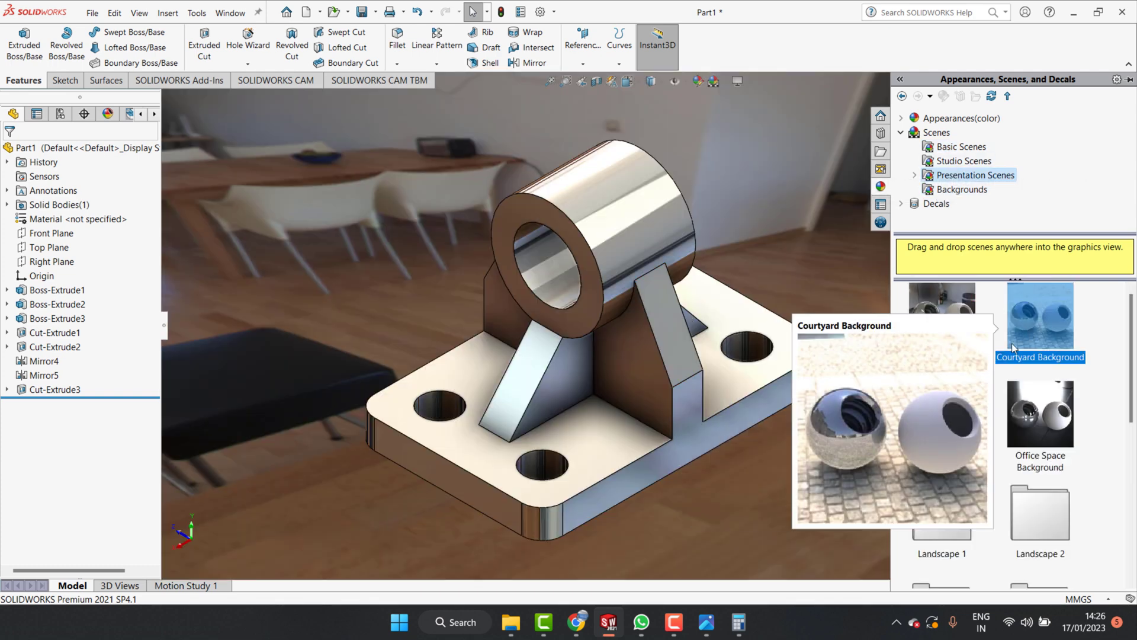
double_click(954, 424)
double_click(1033, 412)
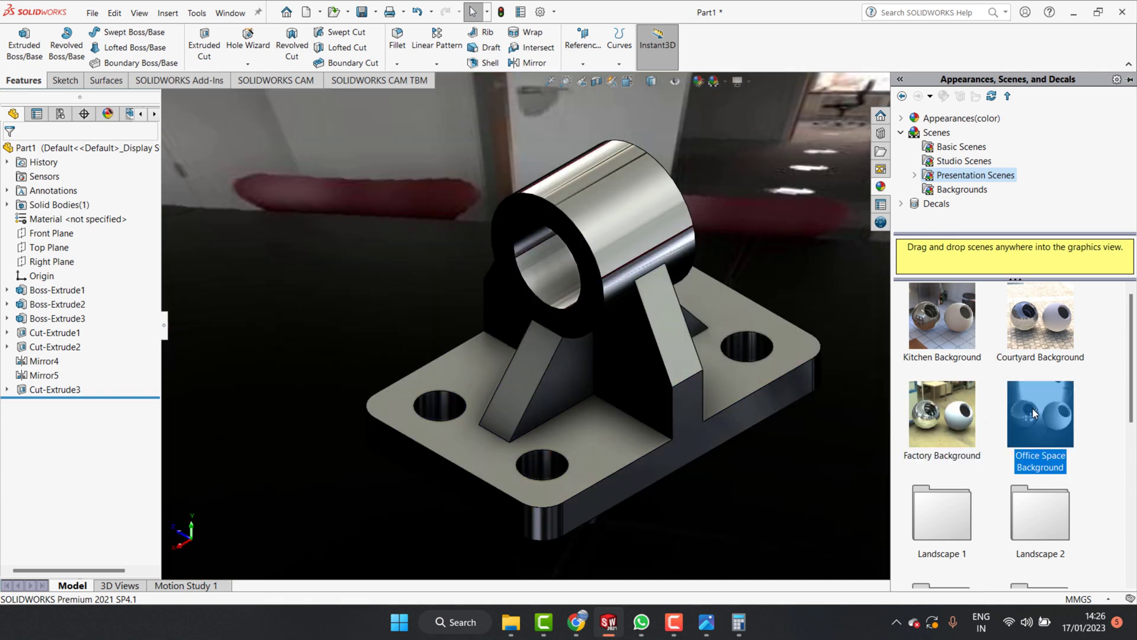
scroll(948, 474, down, 3)
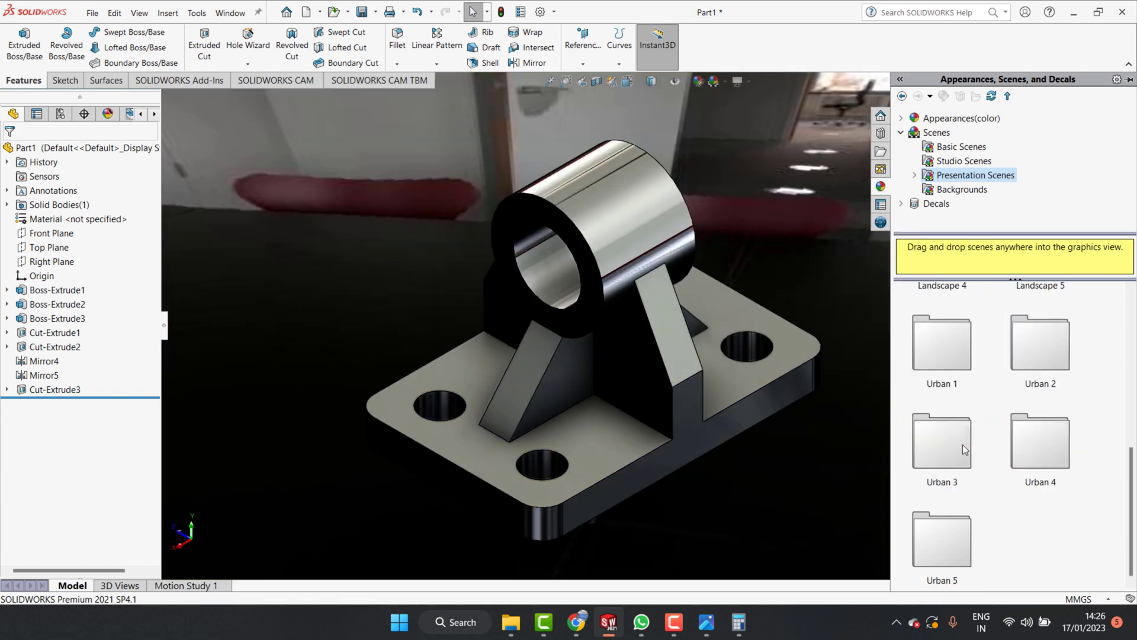
scroll(962, 444, up, 3)
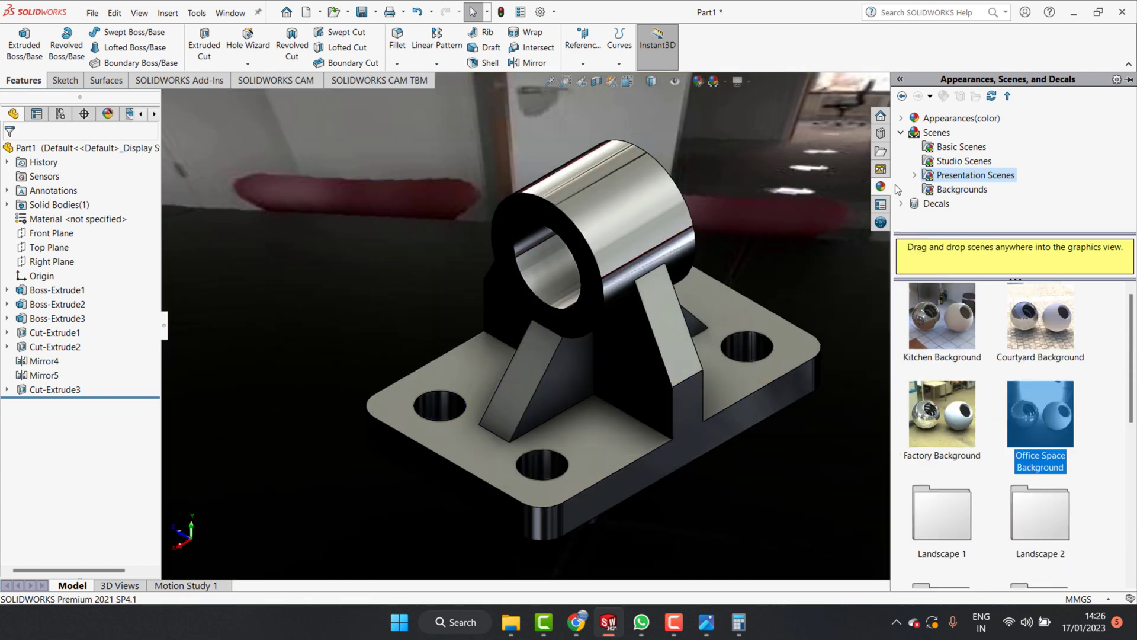
- Apply the Traffic Lights studio scene and hide the library to view the model
click(962, 189)
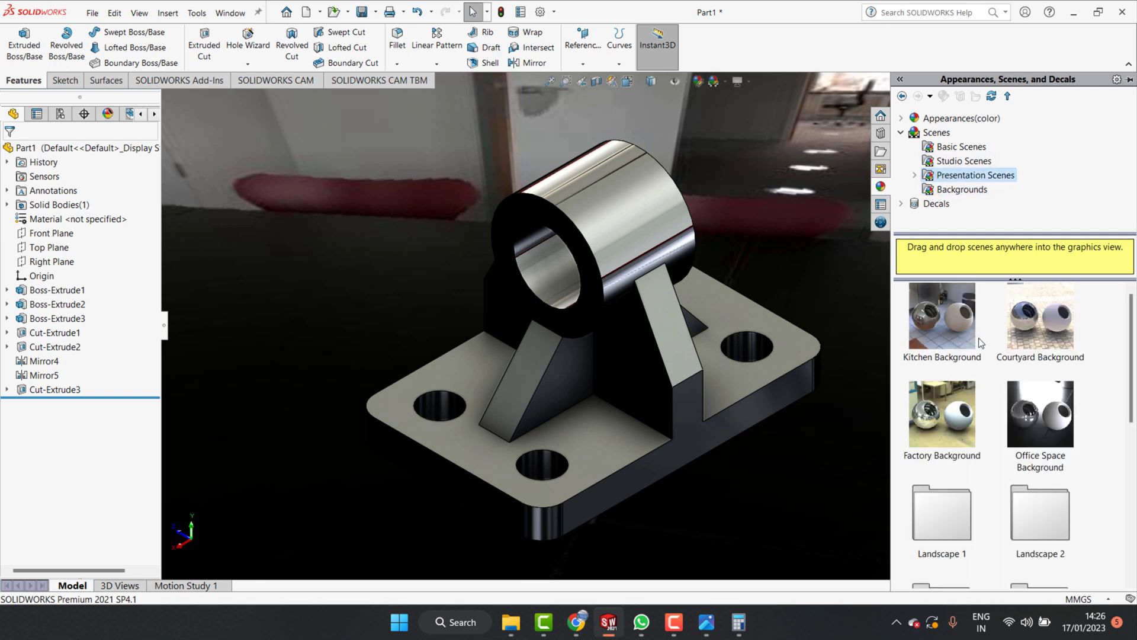
click(964, 161)
scroll(976, 410, down, 3)
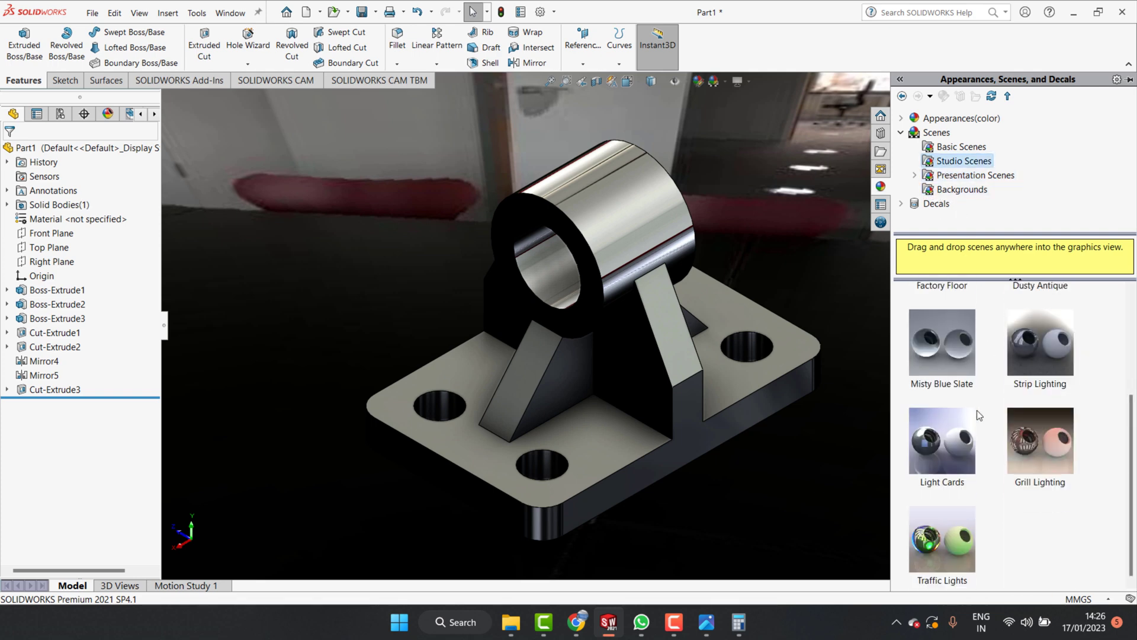
double_click(956, 517)
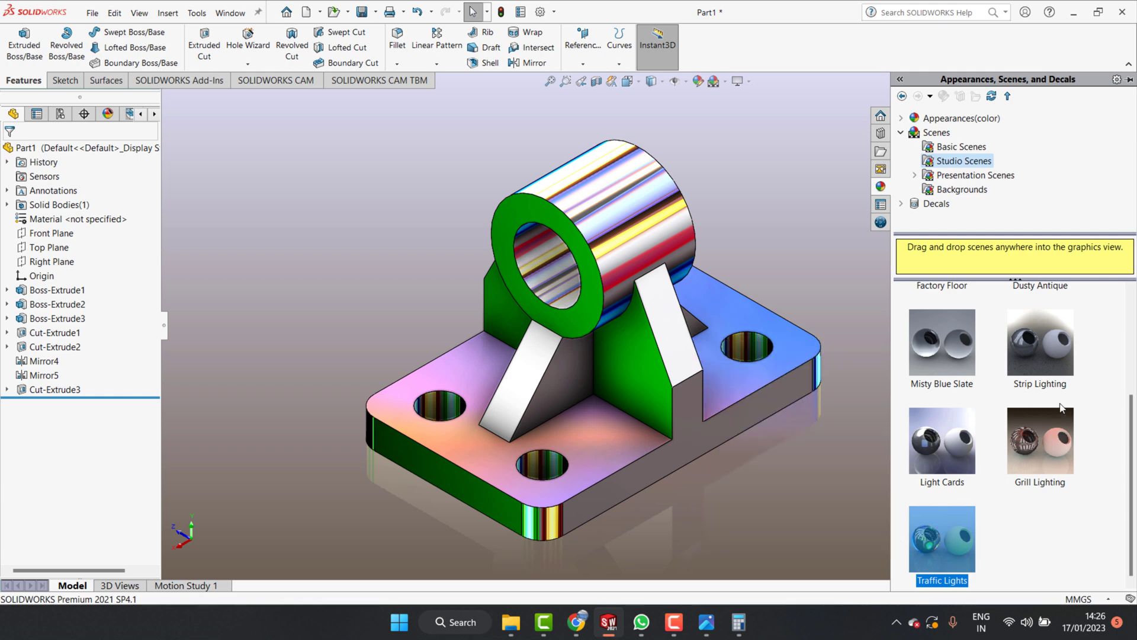
click(900, 79)
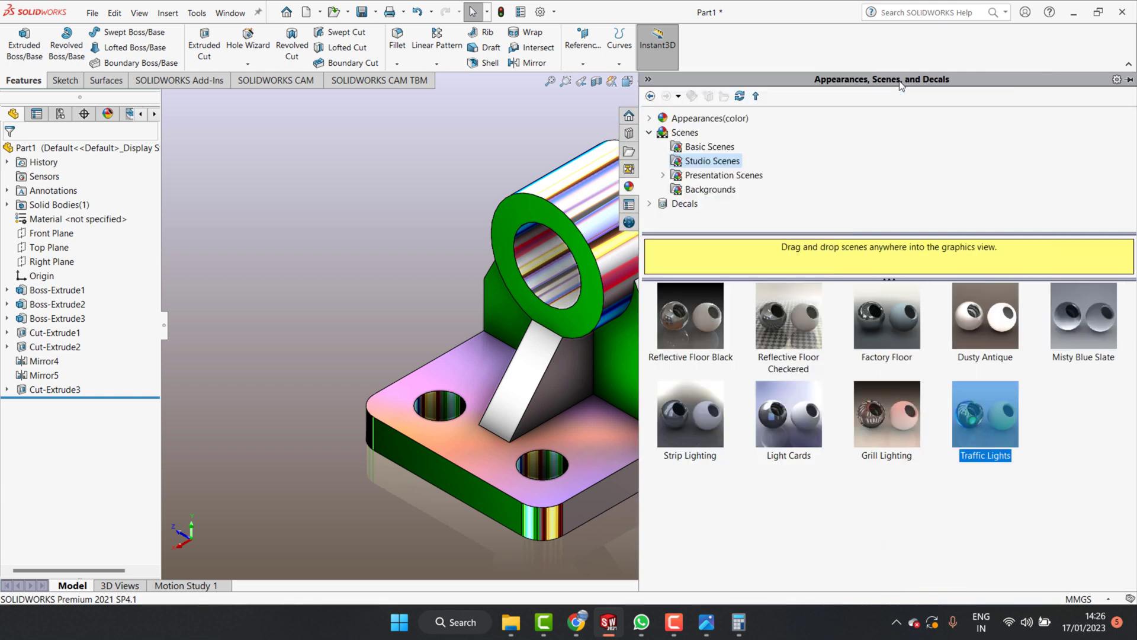
click(589, 113)
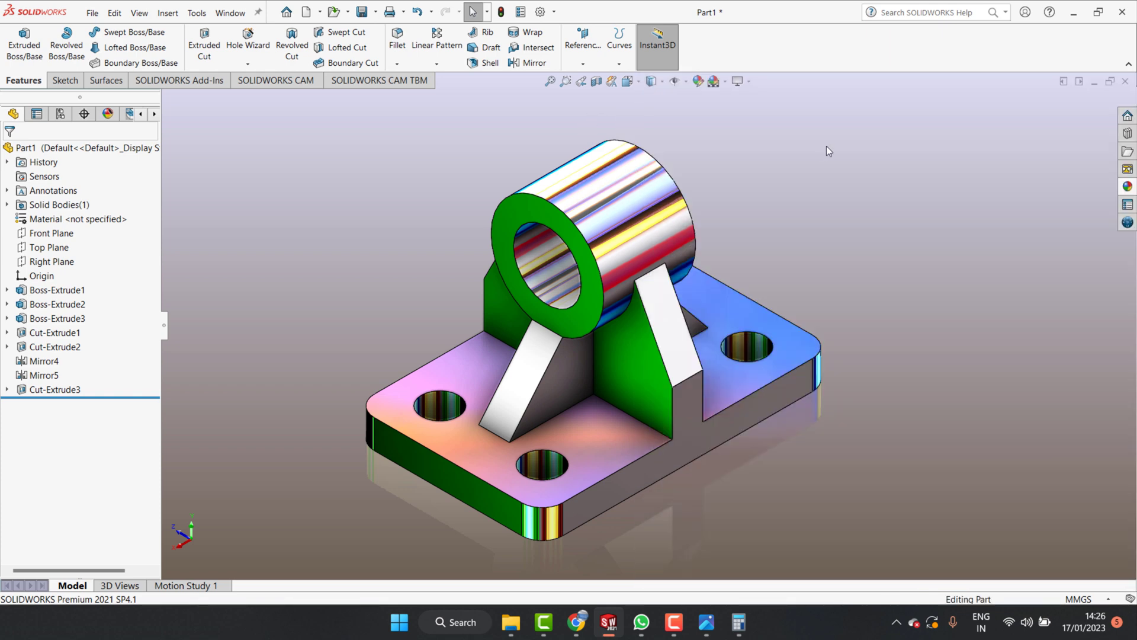